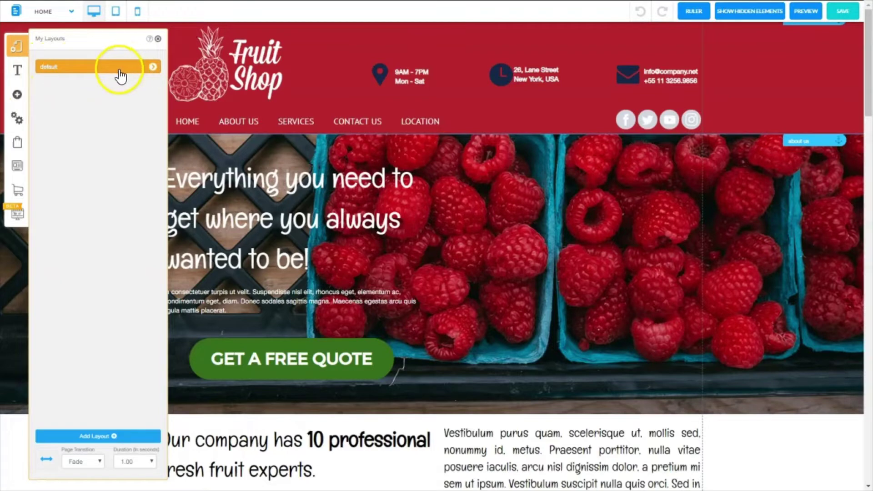
- Expand the default layout's pages and choose Add Page to bring up the page templates
click(153, 67)
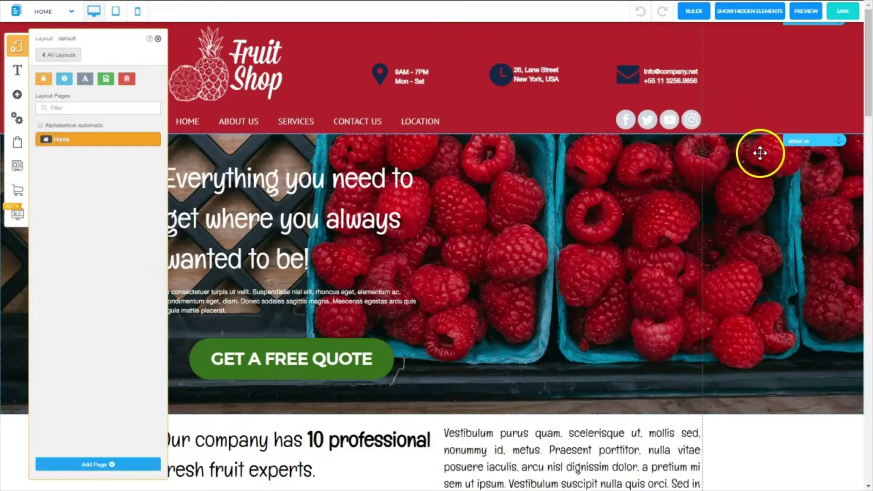
click(91, 466)
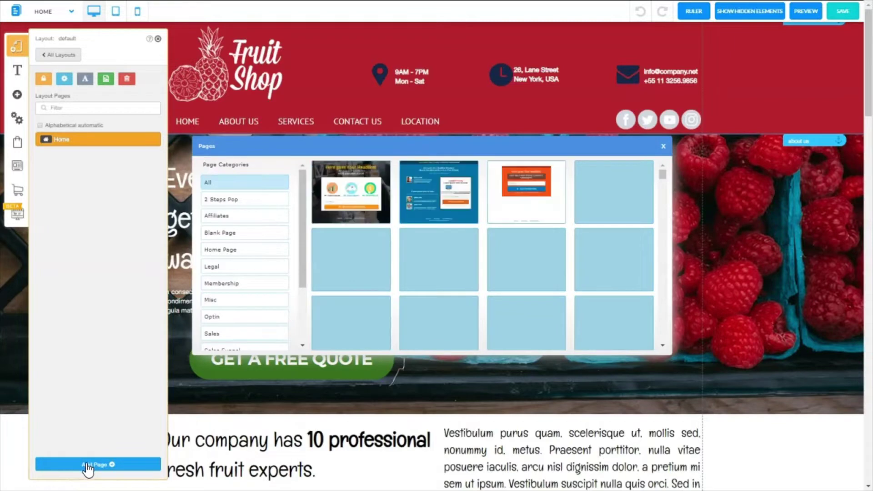
- Filter templates to Legal and browse Privacy Policy, Refund Policy and Terms Of Website Use
click(87, 466)
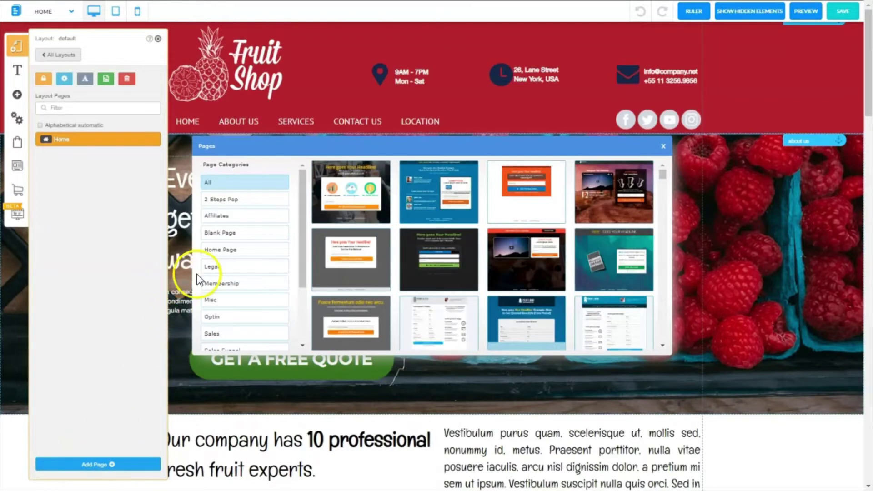
click(211, 272)
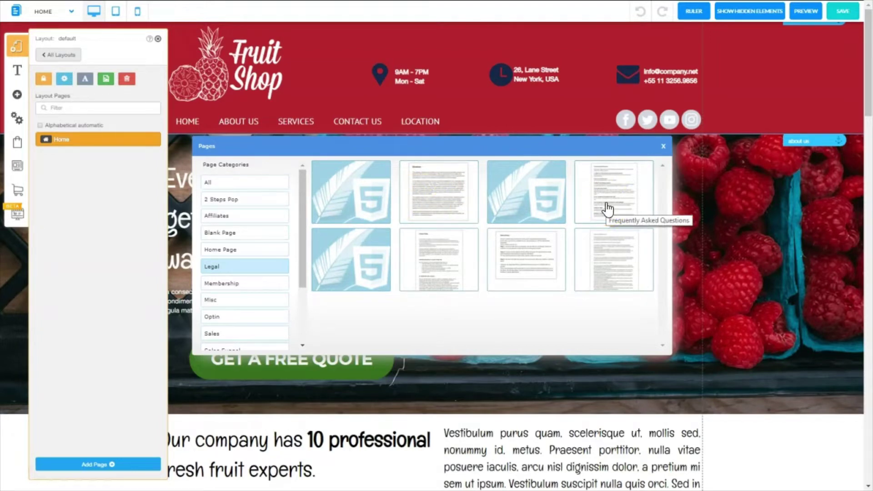
click(427, 273)
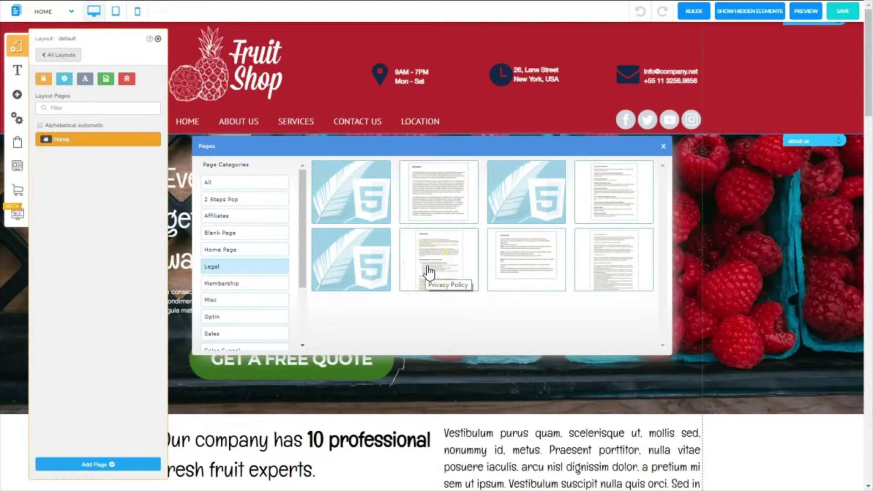
click(516, 265)
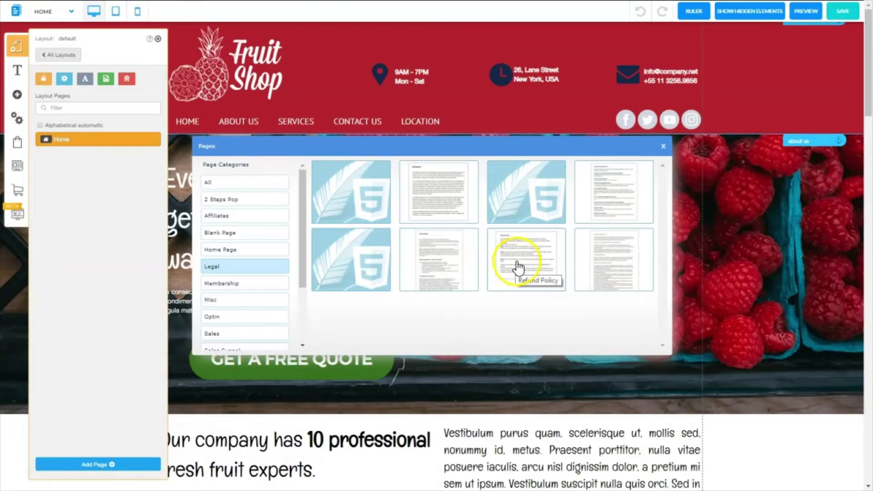
click(610, 262)
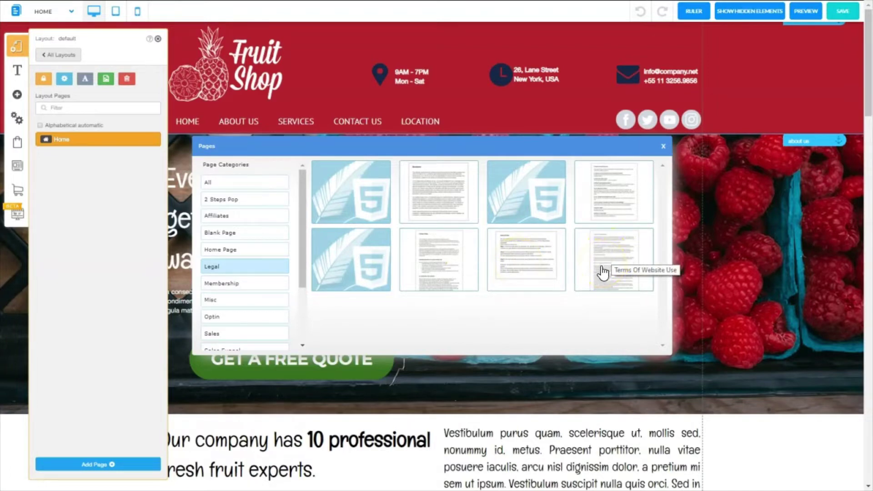
click(448, 340)
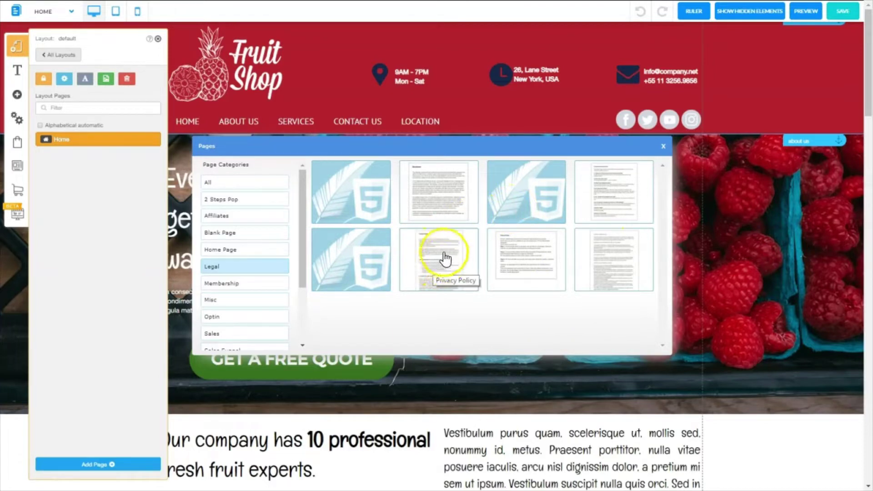
- Create a Privacy Policy page from the Legal template, keeping its name, and scroll through it
click(440, 260)
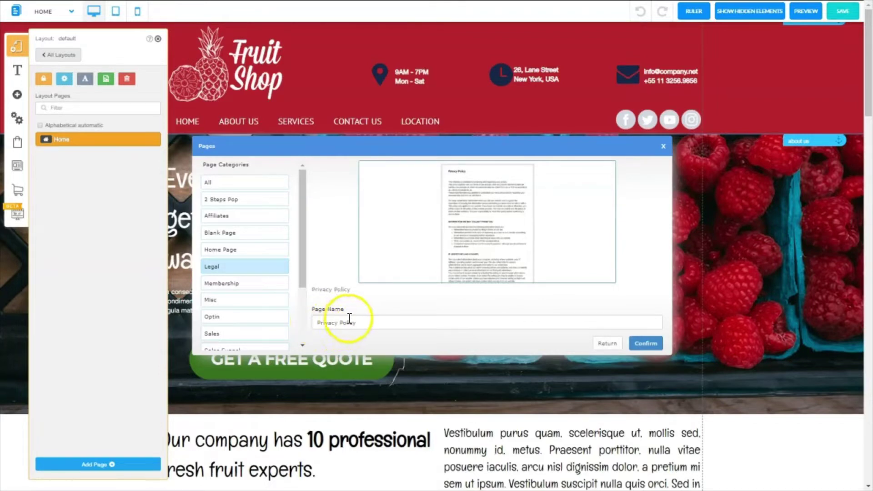
click(646, 343)
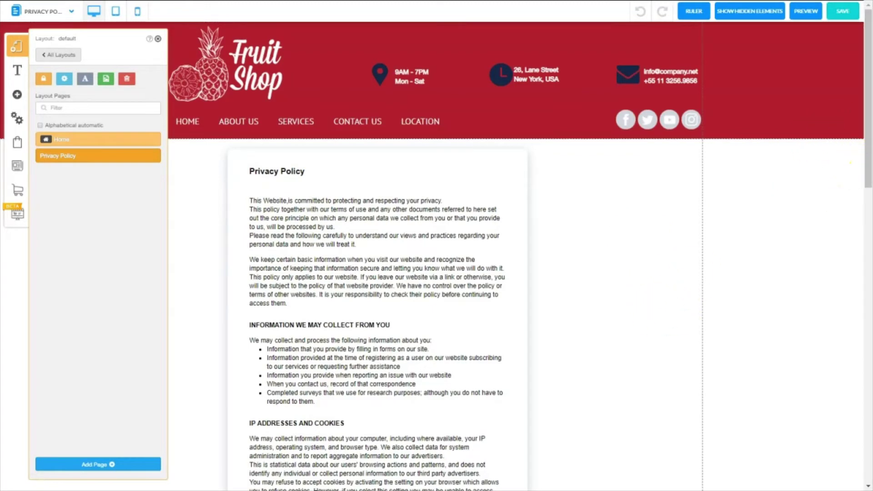
drag(869, 179, 868, 437)
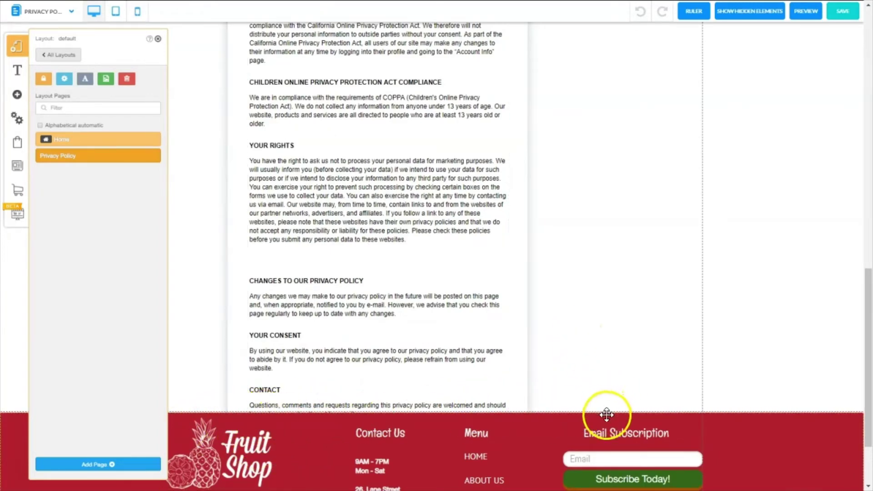
click(569, 421)
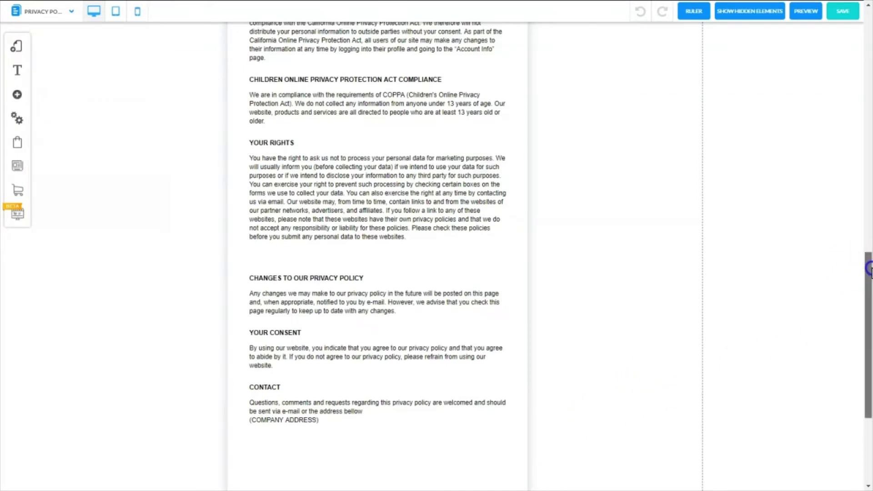
scroll(298, 270, down, 4)
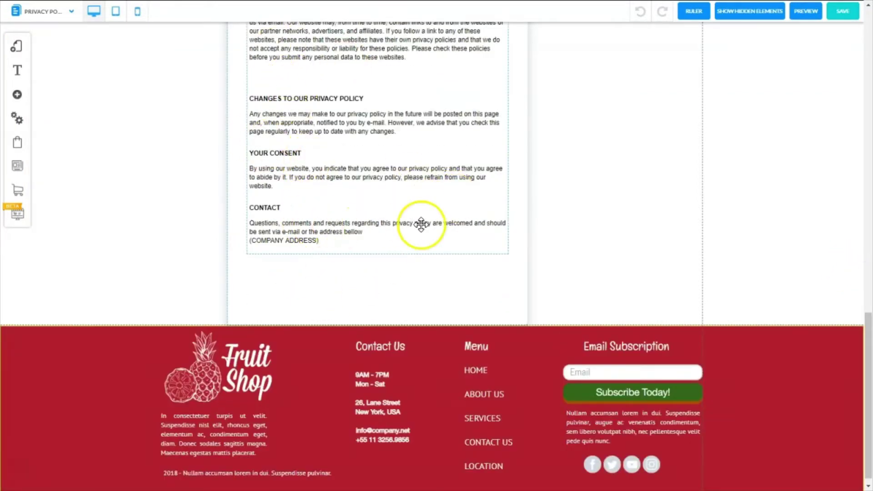
drag(868, 342, 856, 54)
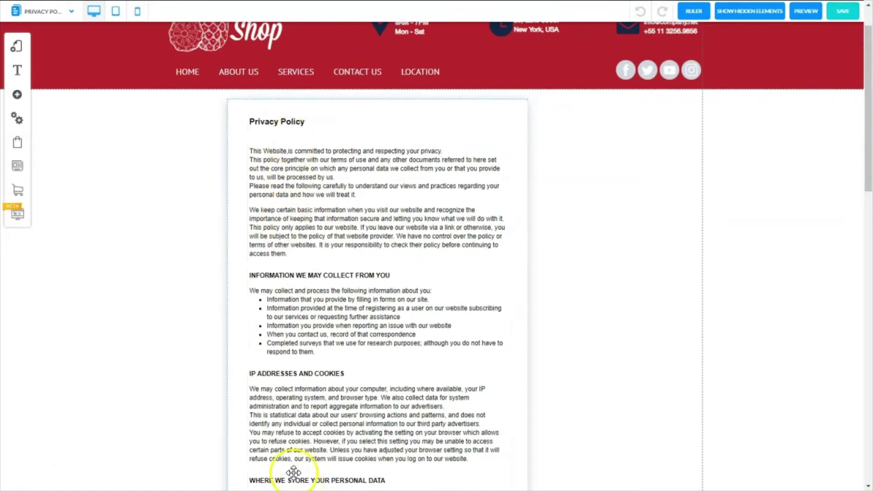
click(17, 45)
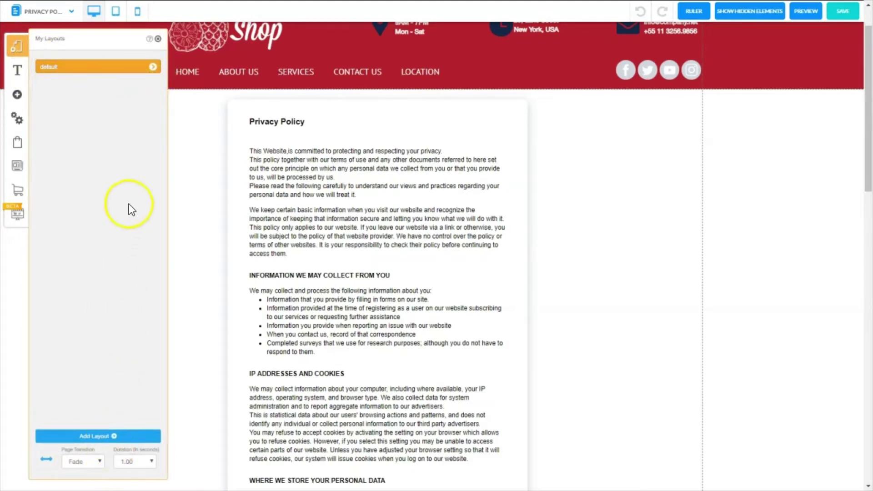
- Add a Disclaimer page from the Legal templates and lengthen its body above the footer
click(154, 68)
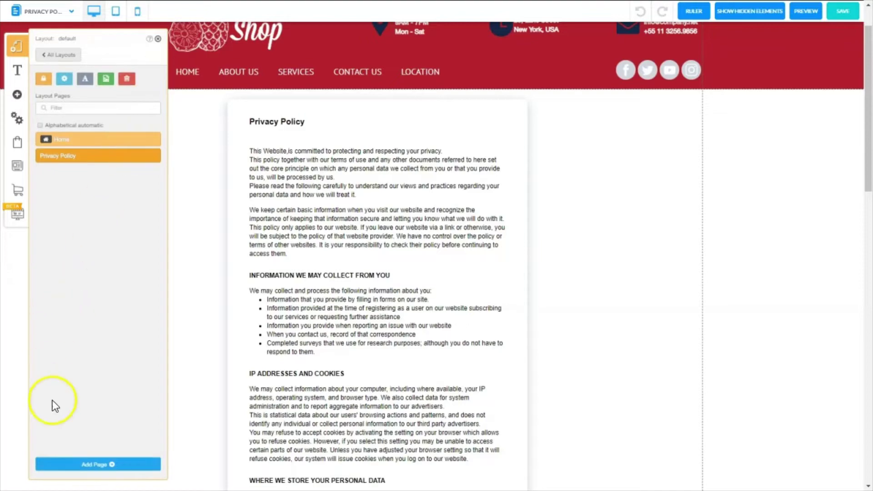
click(91, 464)
click(437, 187)
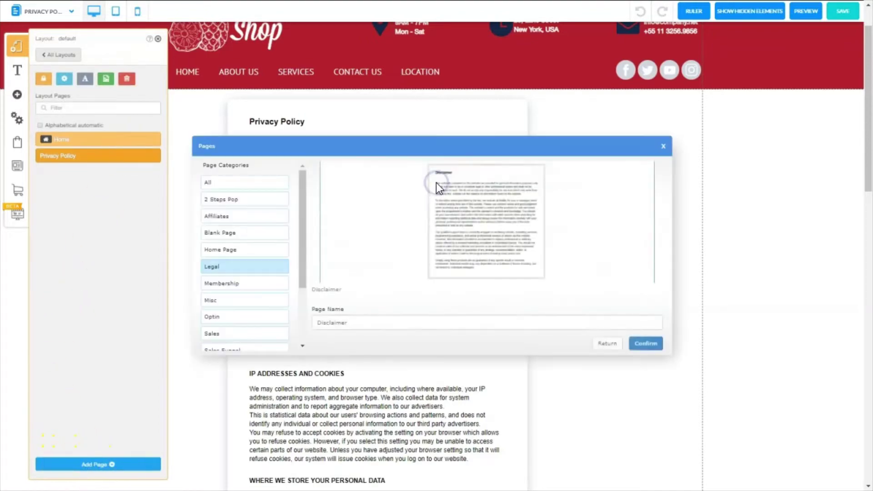
click(645, 342)
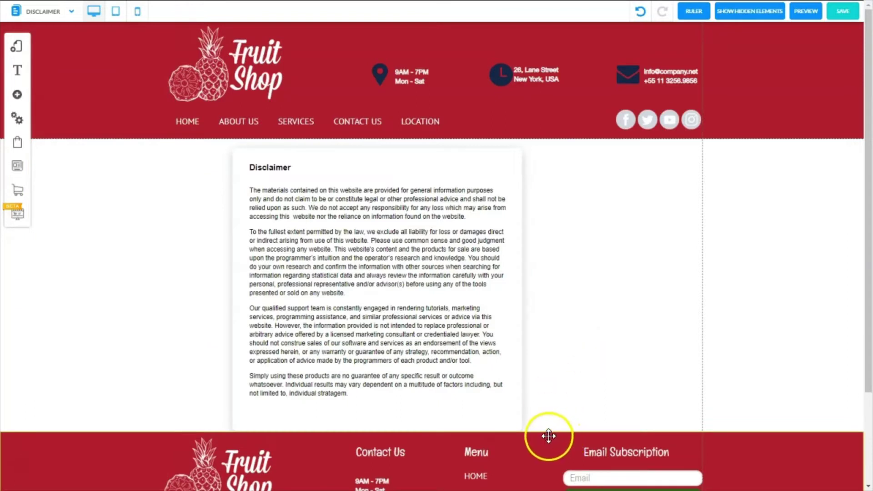
drag(547, 437, 549, 455)
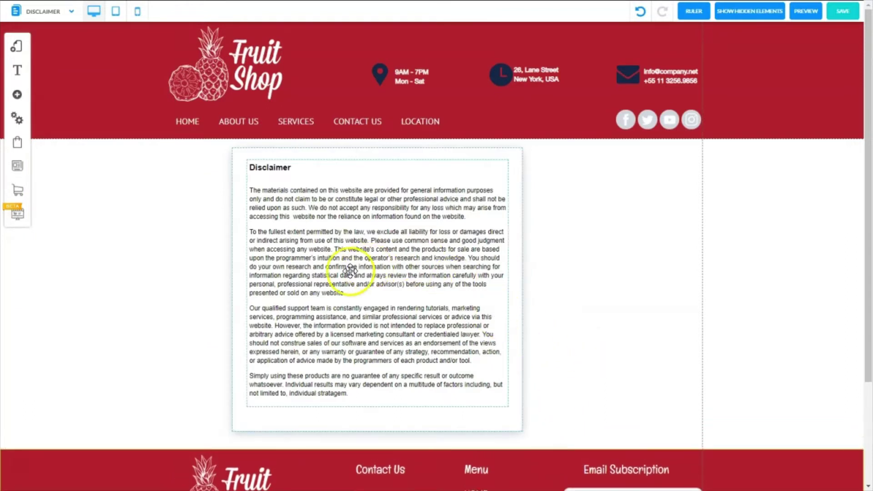
- Add a Terms Of Website Use page from the Legal templates
click(16, 46)
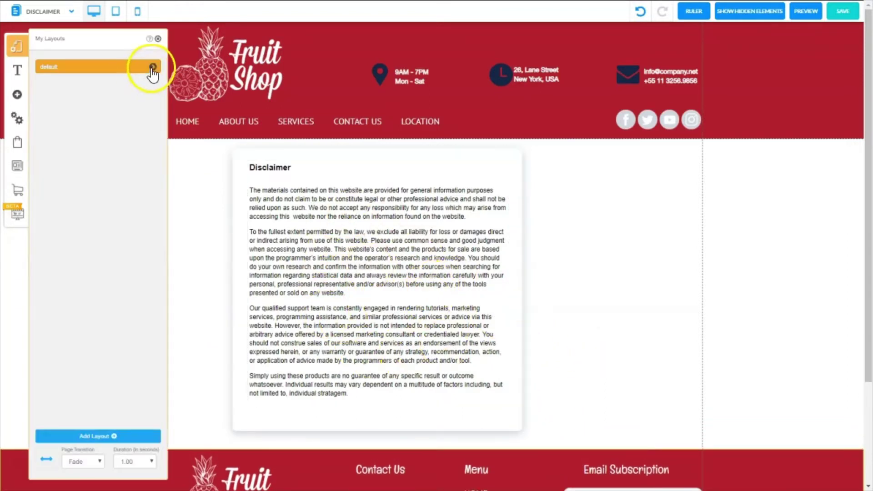
click(150, 67)
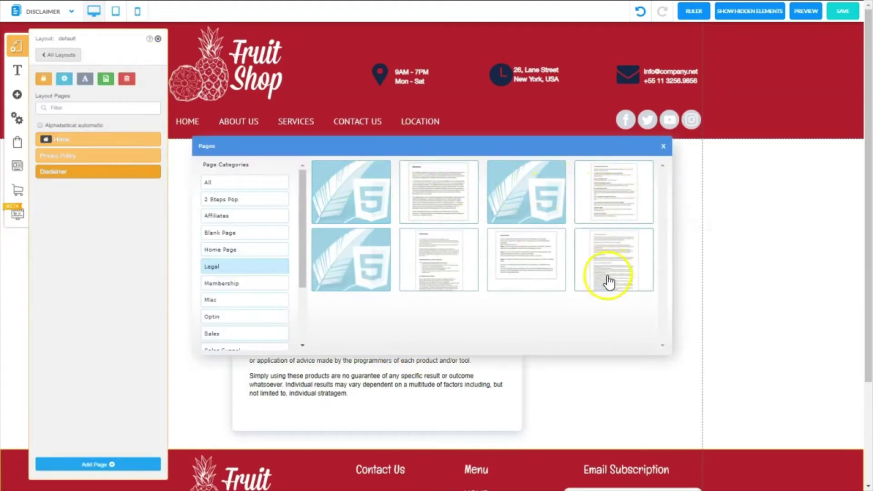
click(610, 251)
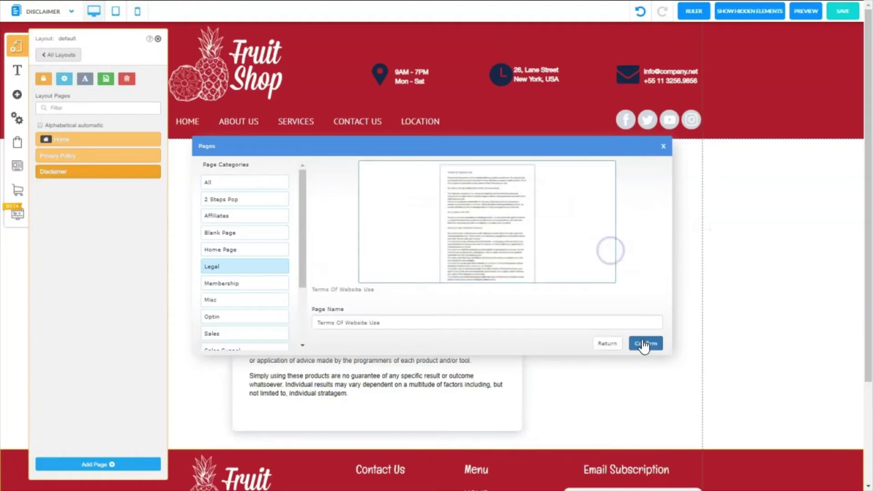
click(643, 344)
click(789, 437)
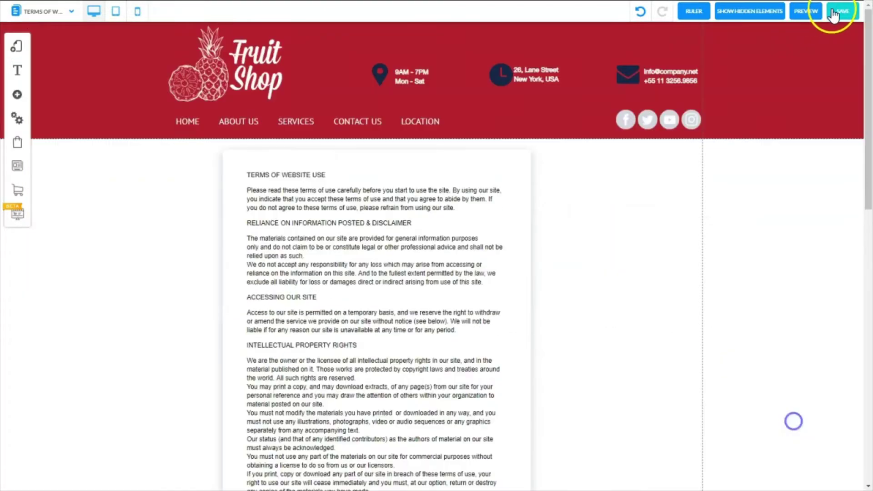
- Save the changes, then browse the default layout's Home, Privacy Policy, Disclaimer and Terms pages
click(839, 13)
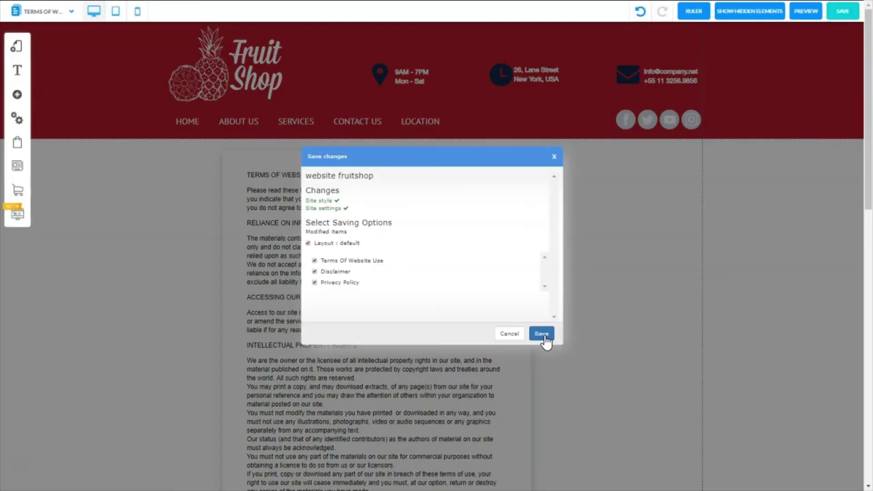
click(541, 334)
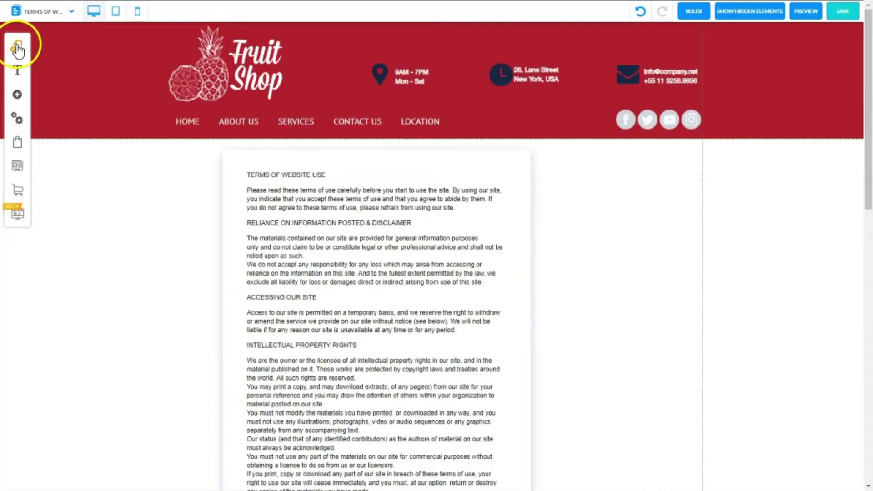
click(17, 48)
click(153, 73)
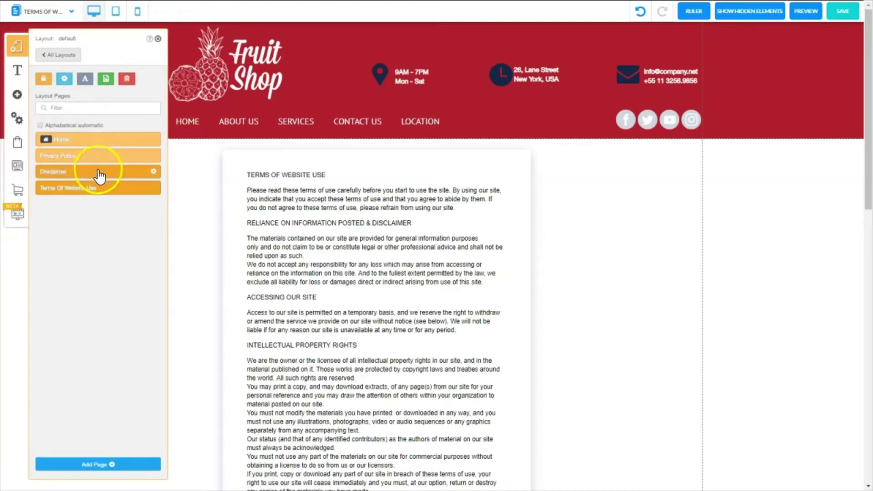
click(106, 190)
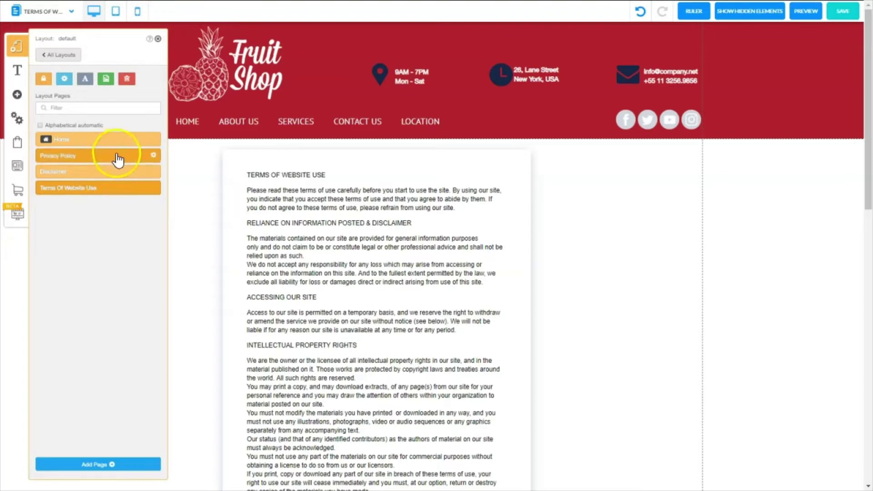
click(101, 234)
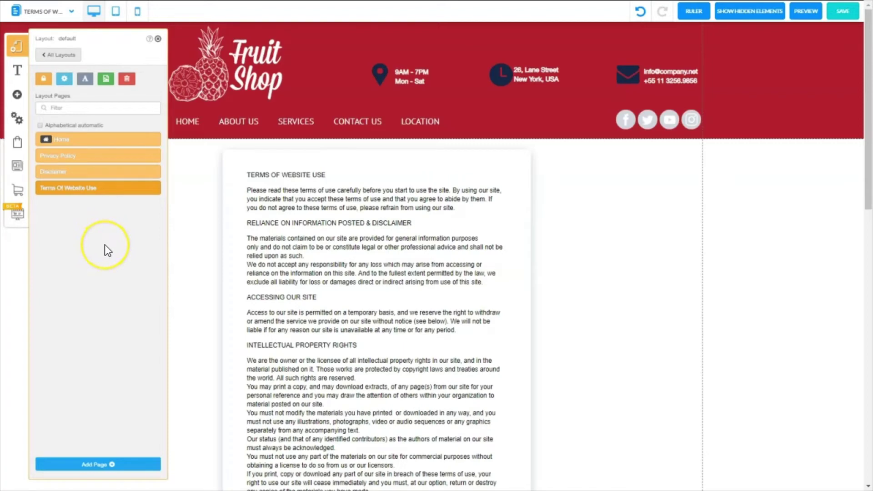
click(158, 39)
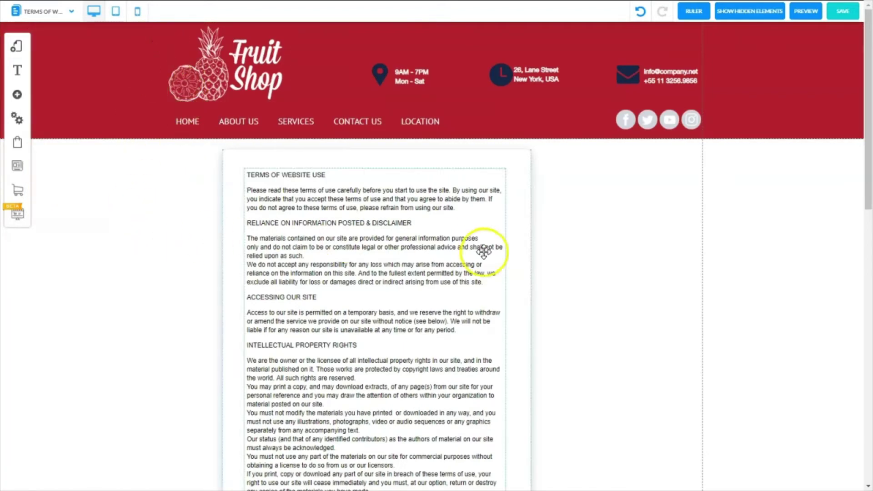
drag(868, 168, 844, 353)
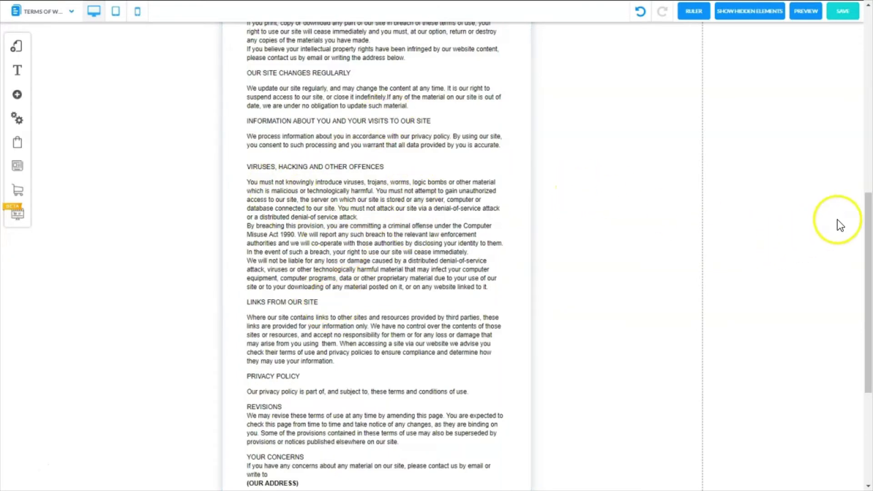
drag(870, 207, 869, 53)
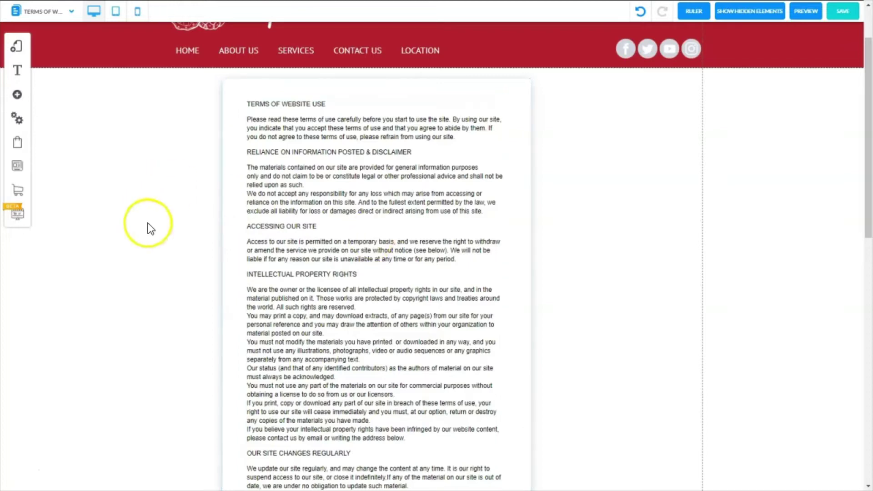
drag(870, 75, 810, 267)
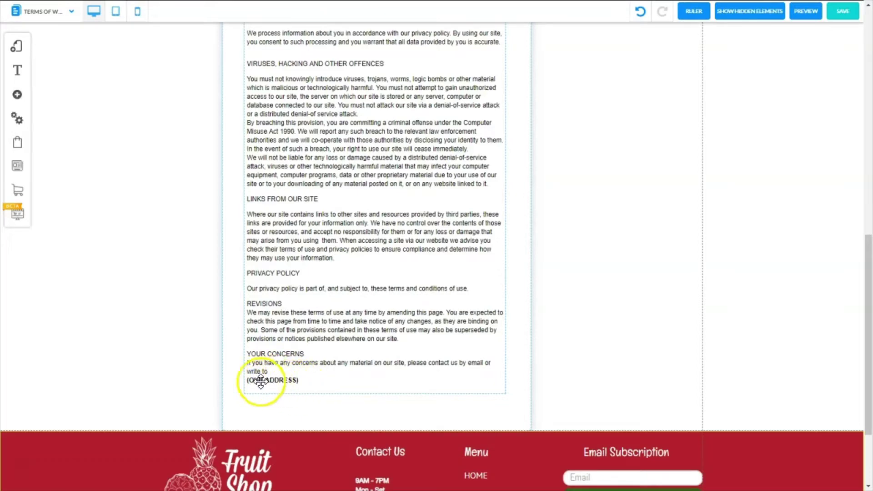
- Paste the contact e-mail and shop address over the (OUR ADDRESS) placeholder in the terms text
click(295, 379)
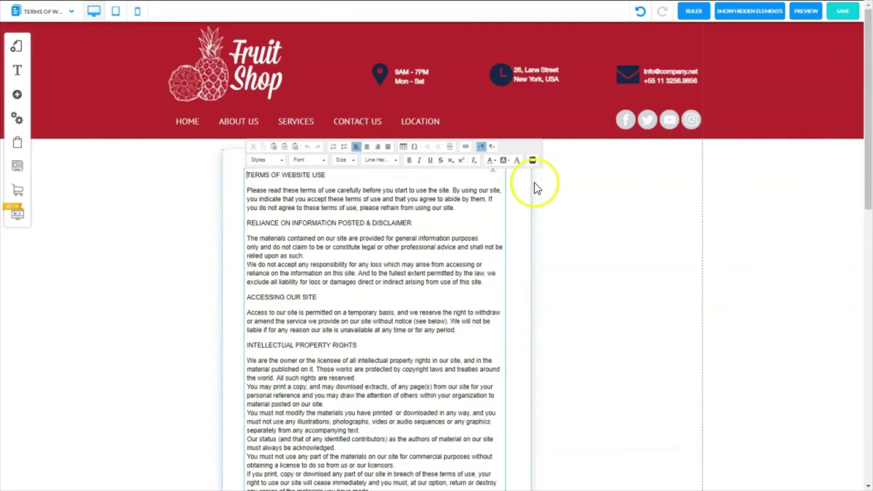
scroll(831, 241, down, 6)
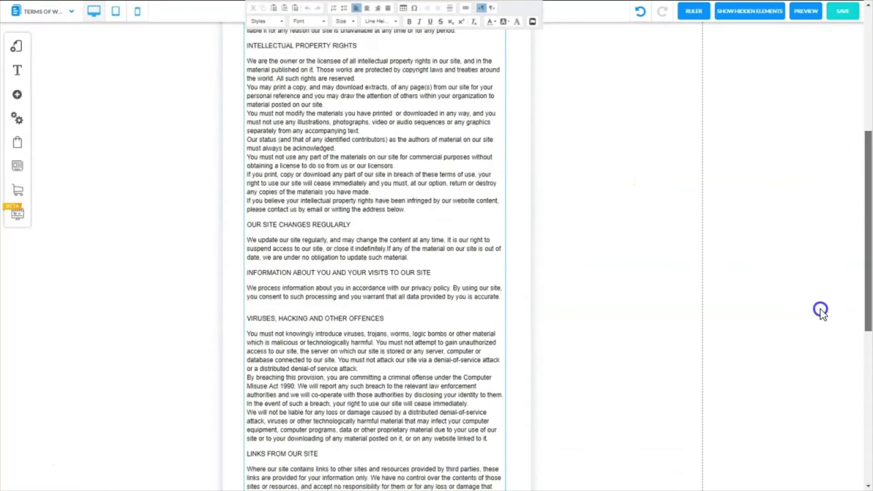
click(781, 398)
scroll(777, 390, down, 15)
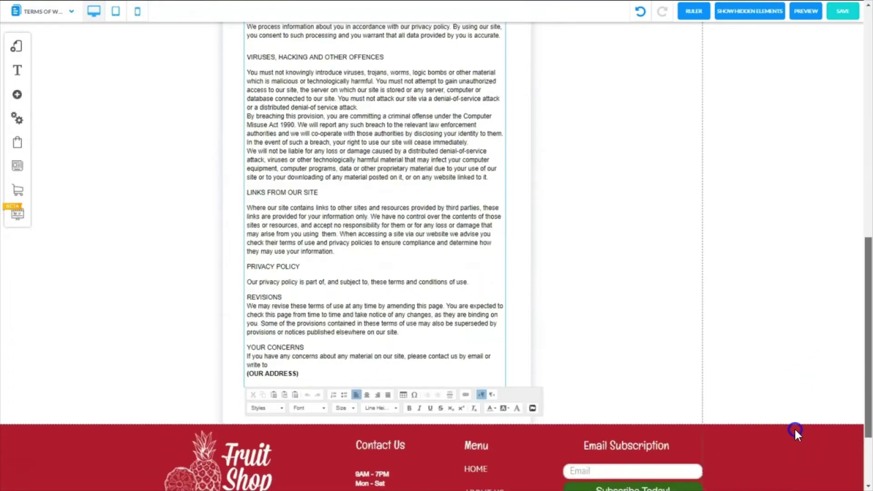
click(299, 348)
drag(273, 352, 245, 355)
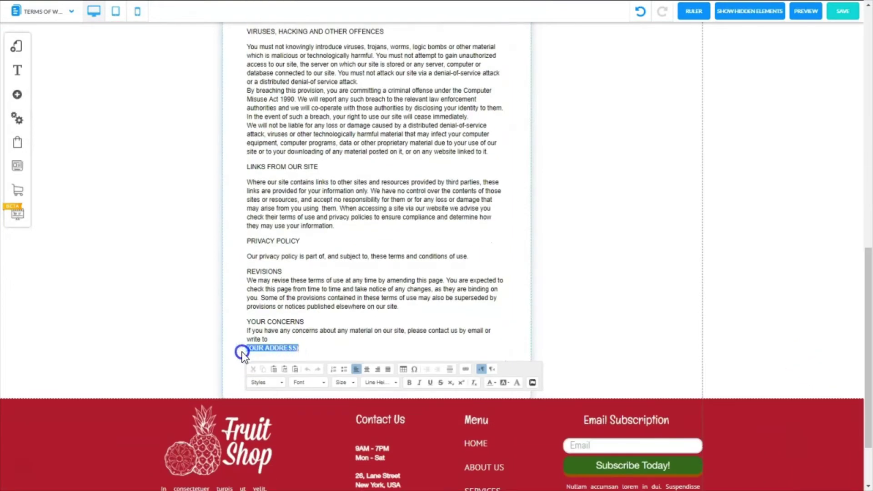
key(ctrl+v)
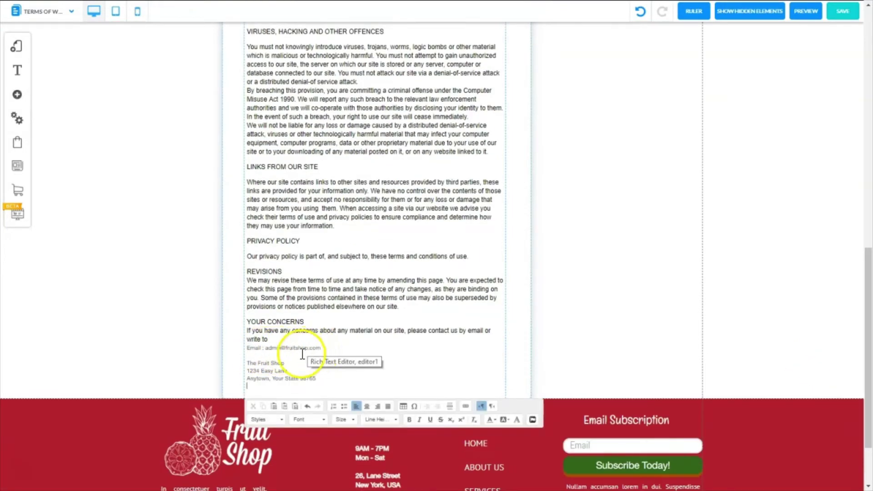
- Make the pasted e-mail and address lines bold
click(248, 362)
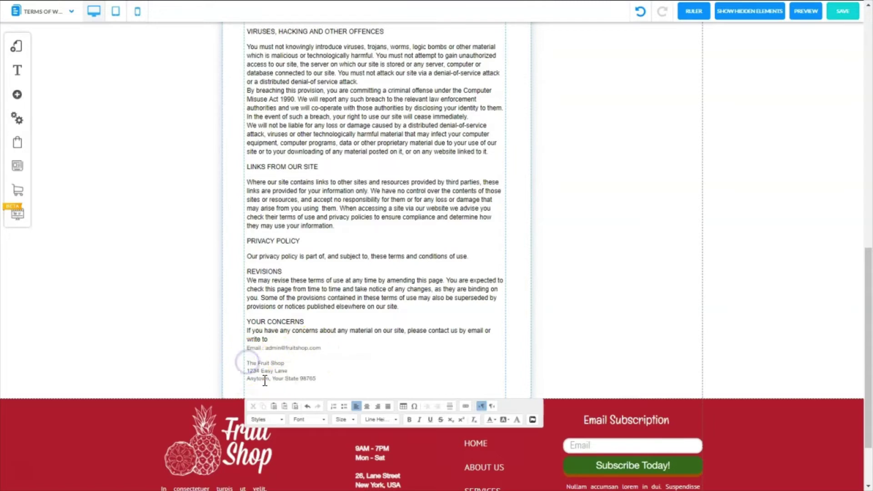
click(319, 381)
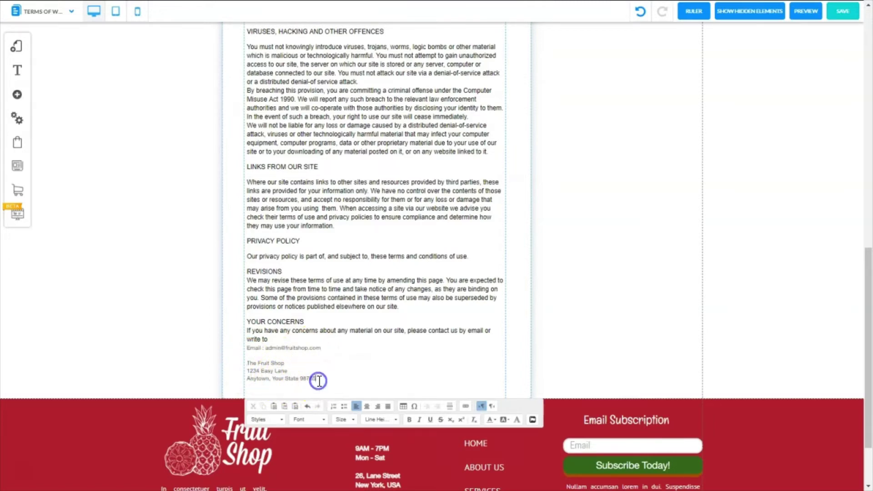
drag(304, 377, 244, 346)
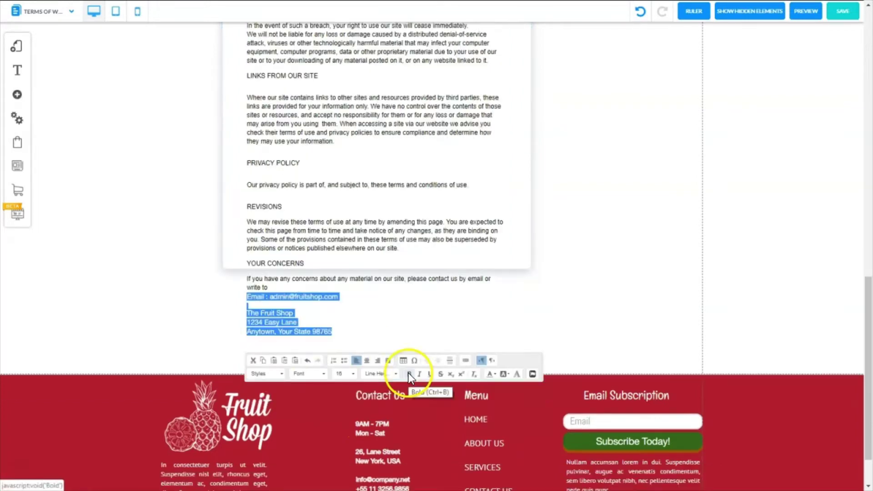
click(409, 373)
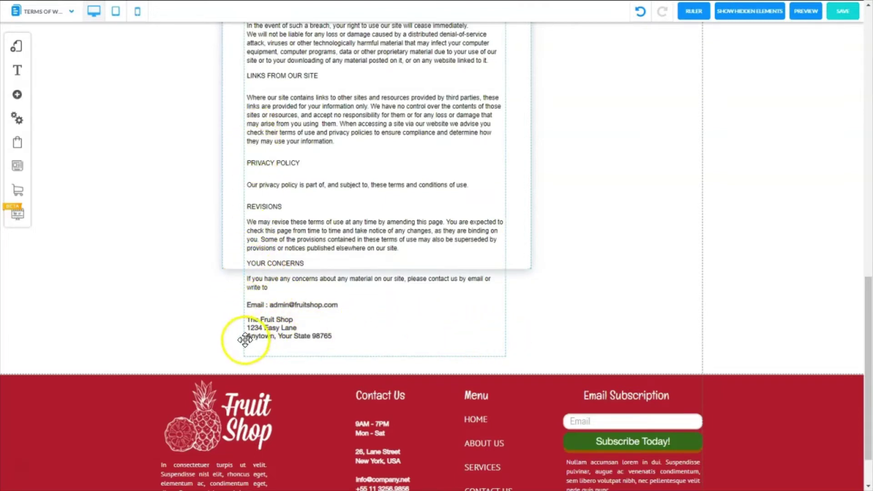
- Stretch the white box behind the terms text down to cover the address
click(523, 248)
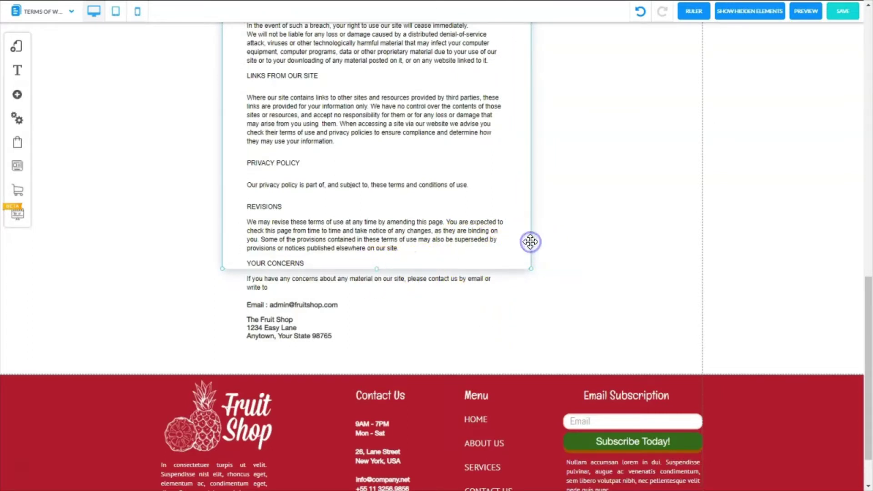
drag(377, 269, 371, 361)
click(565, 376)
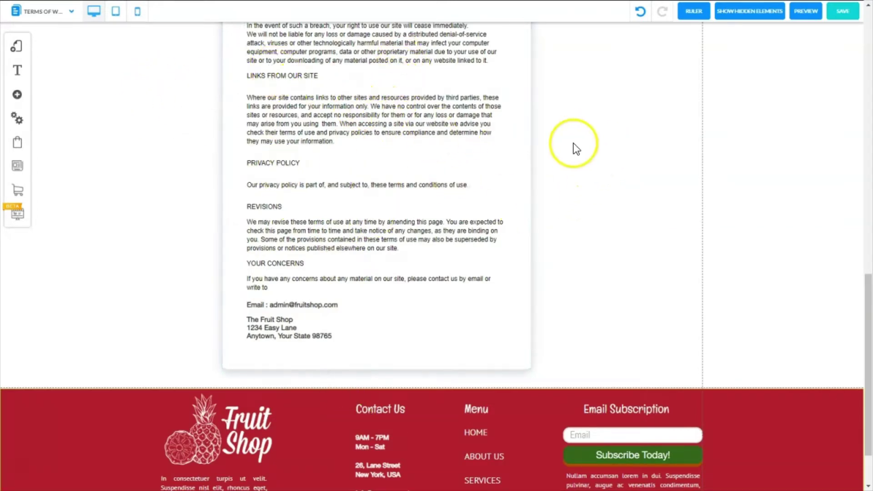
- Save the edited Terms of Website Use page and scroll the canvas back up
click(847, 13)
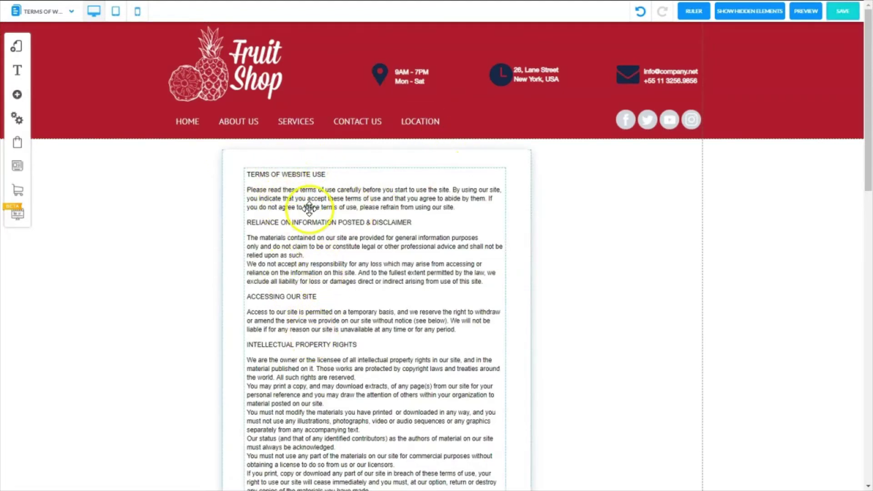
drag(868, 159, 868, 103)
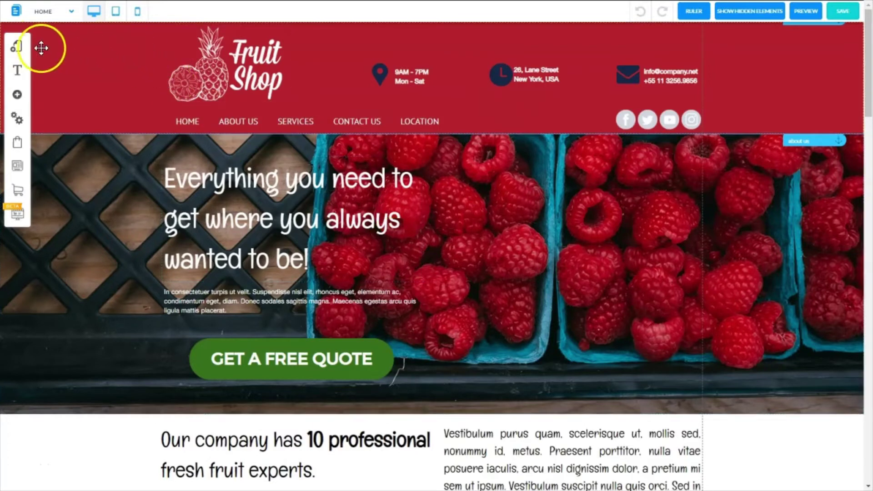
- Open My Layouts and expand the default layout's page list
click(18, 47)
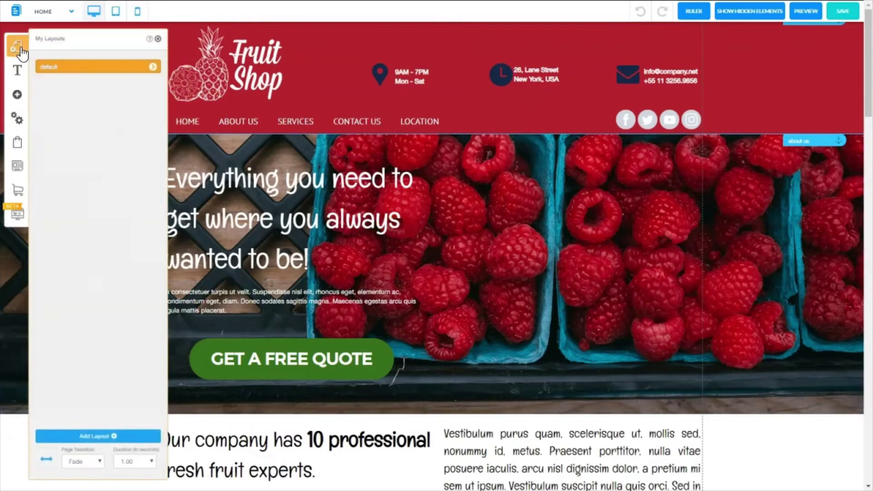
click(151, 66)
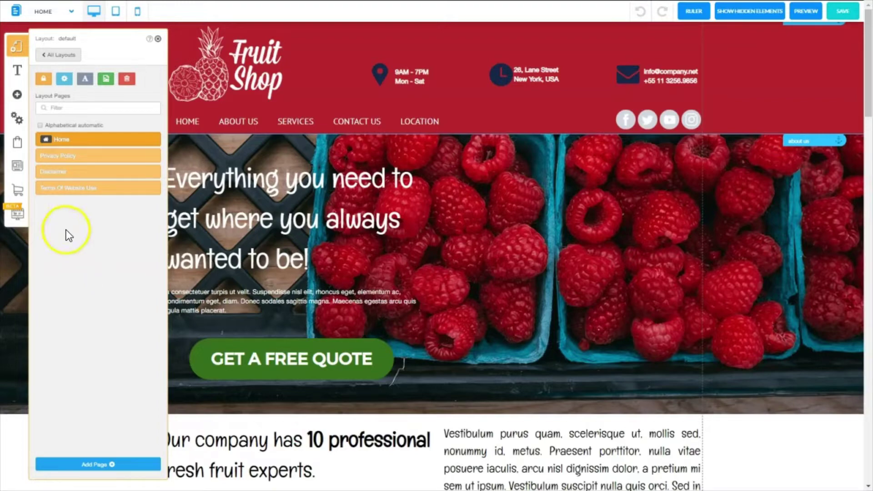
- Delete the Privacy Policy page from its Settings and SEO panel
click(120, 157)
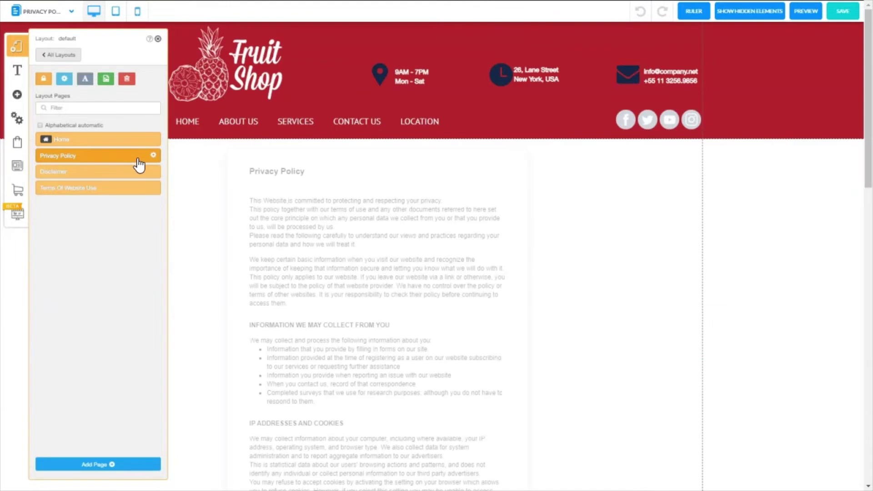
click(154, 156)
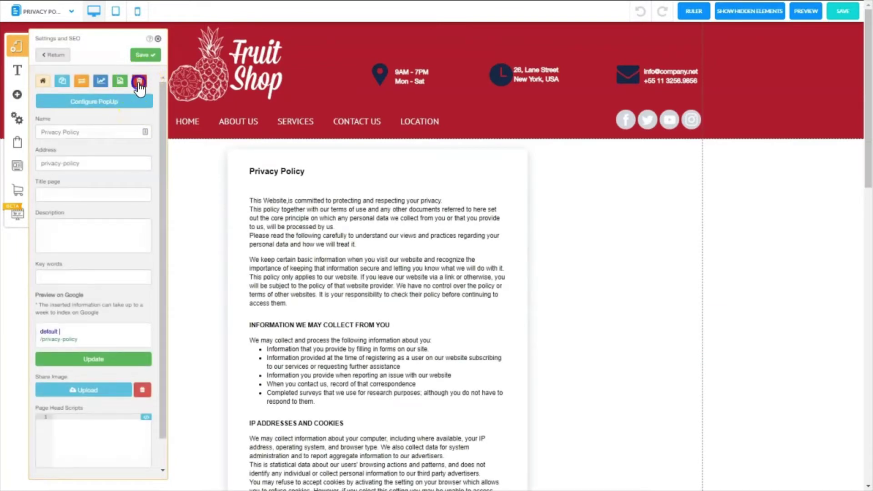
click(139, 82)
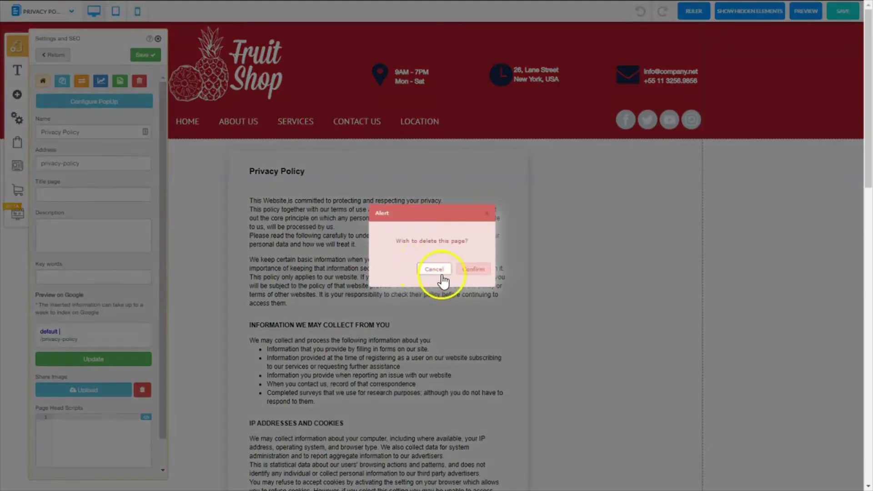
click(472, 272)
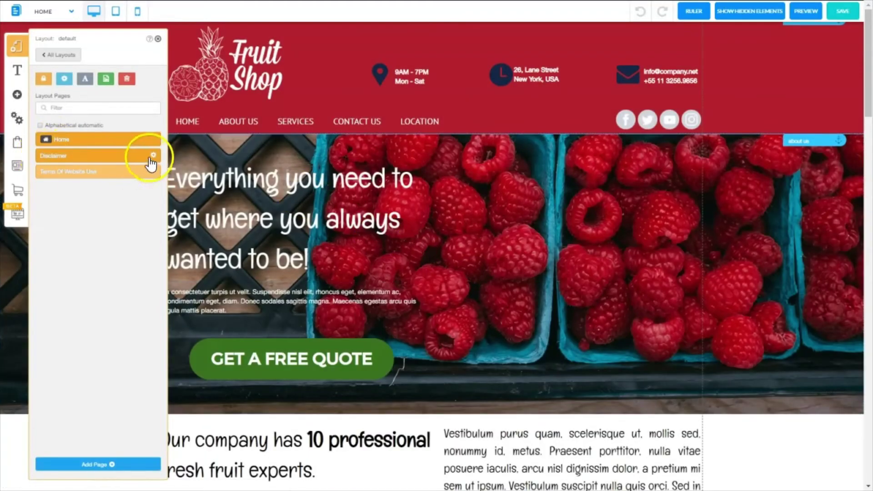
- Delete the Disclaimer page from its Settings and SEO panel
click(122, 157)
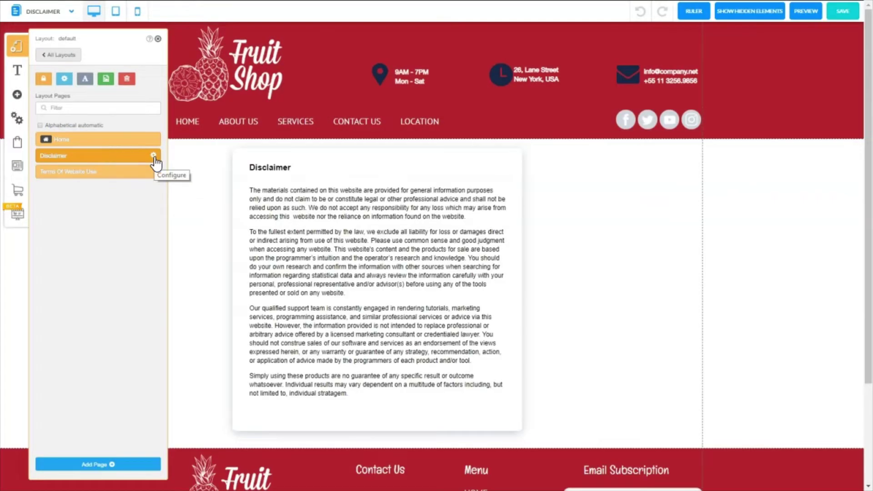
click(155, 157)
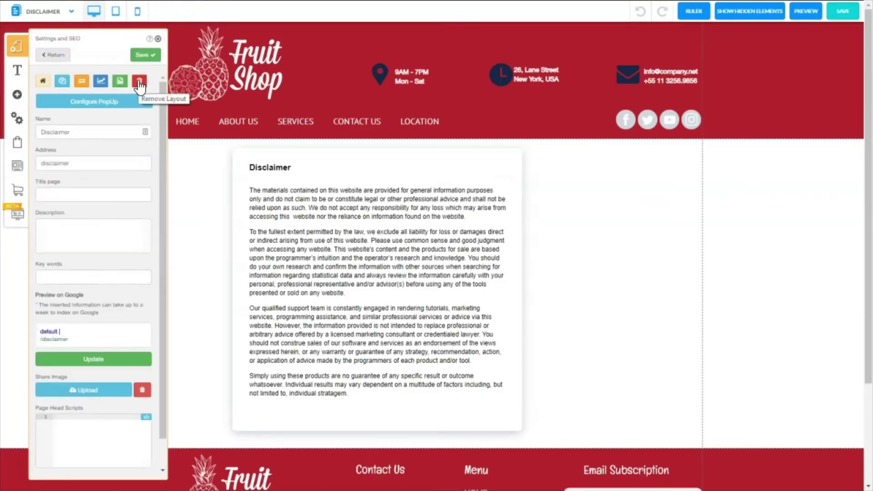
click(138, 81)
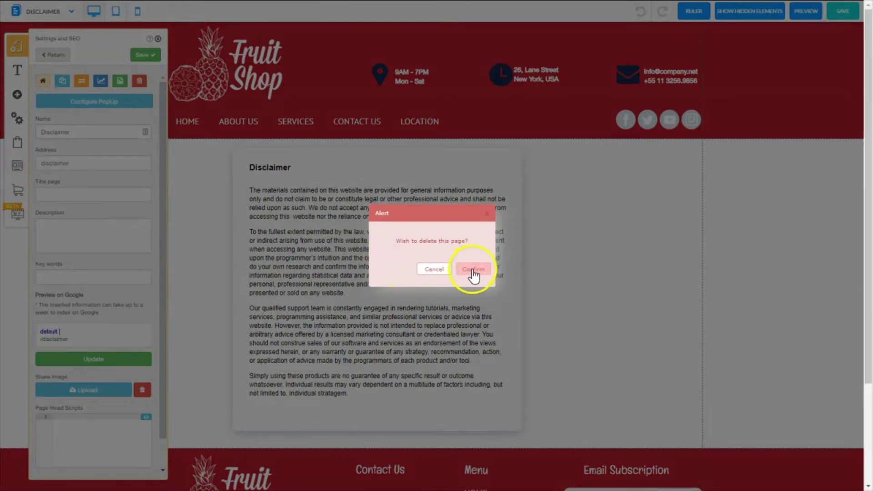
click(474, 268)
- Delete the Terms Of Website Use page, then return to the Home page
click(153, 156)
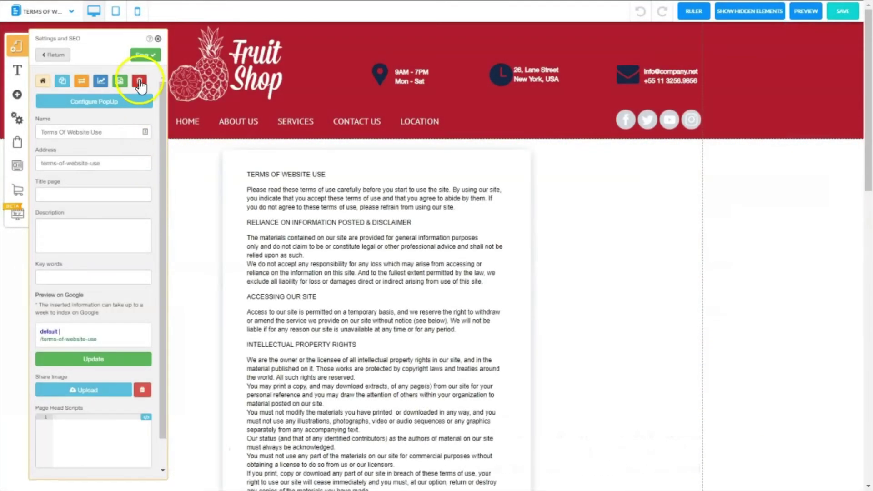
click(140, 81)
key(Return)
click(65, 142)
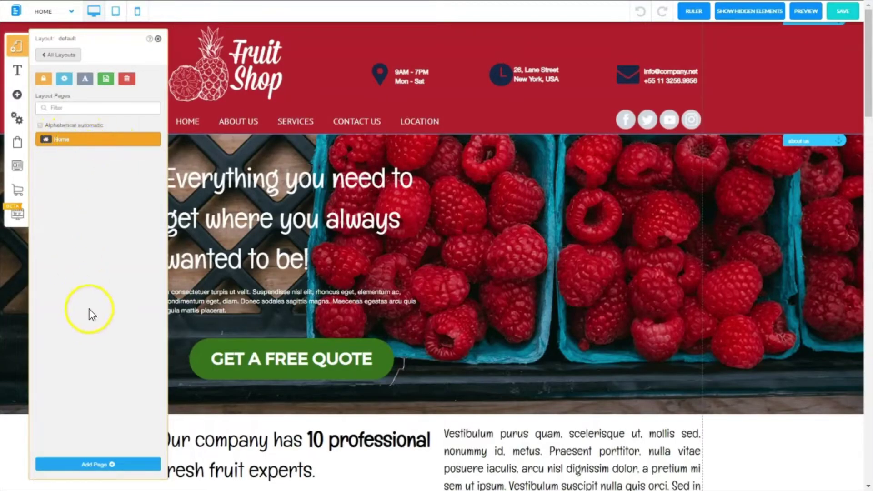
click(158, 39)
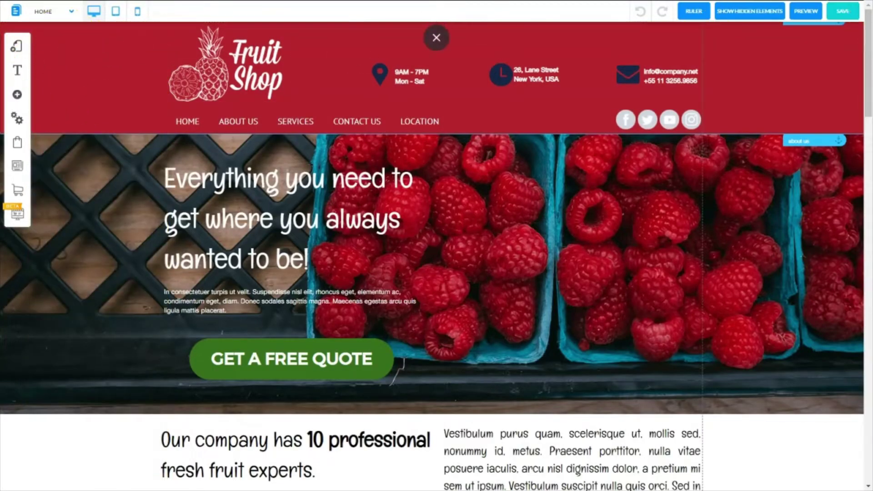
- Save the site and check that only Home remains in the default layout's page list
click(839, 10)
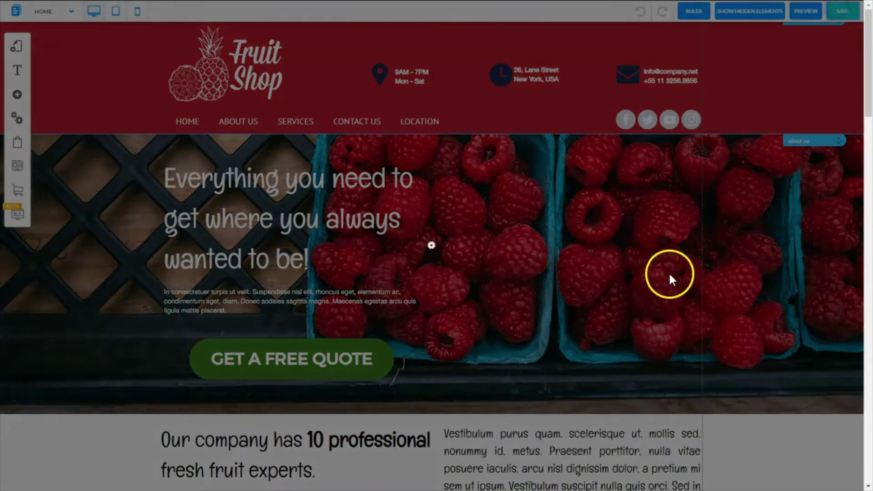
click(17, 45)
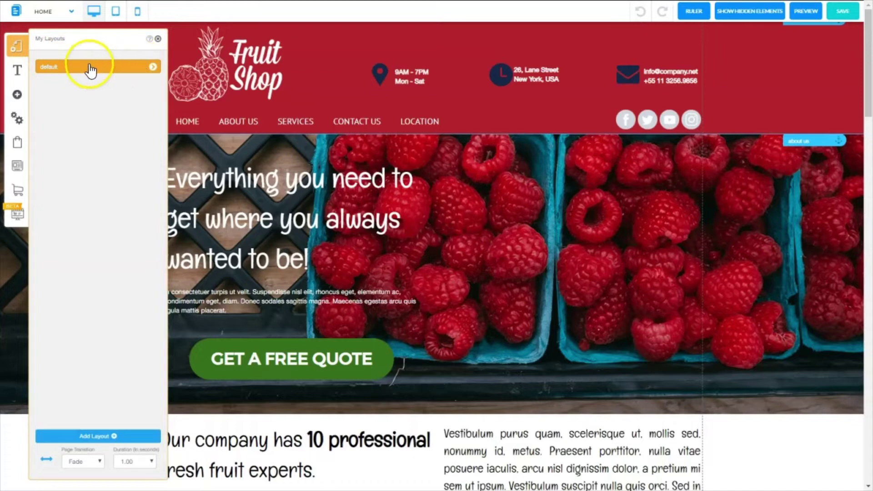
click(152, 67)
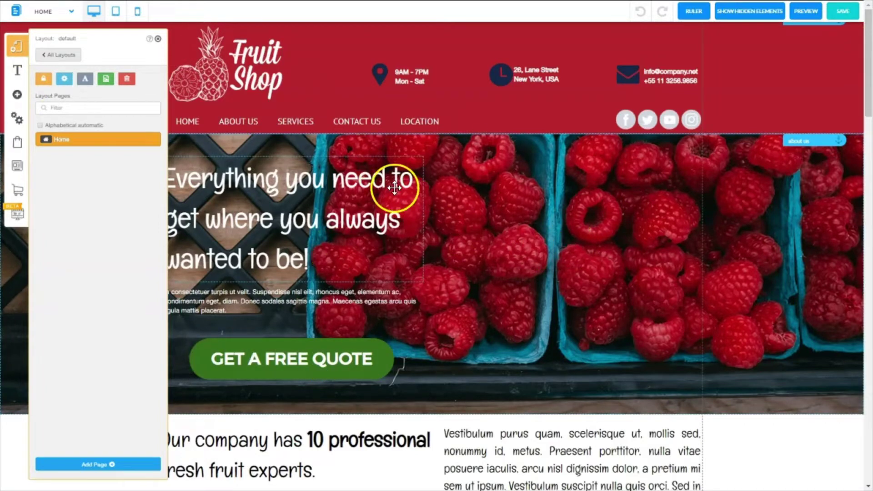
click(157, 39)
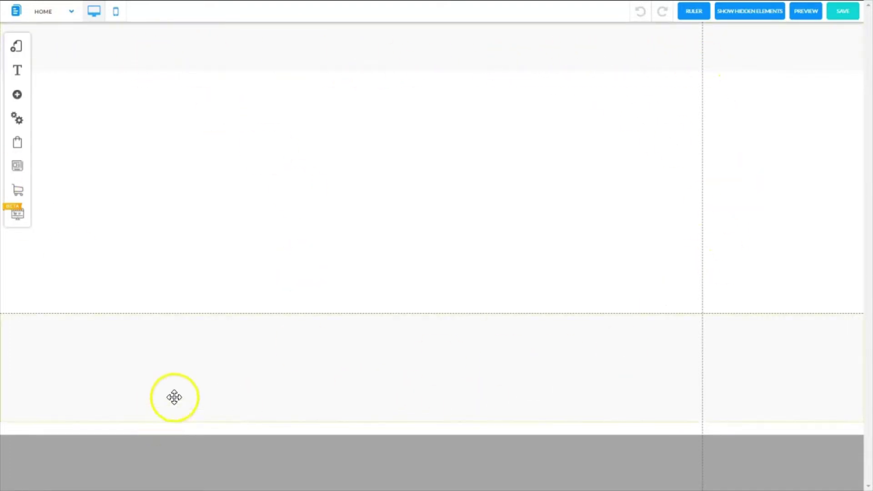
click(18, 47)
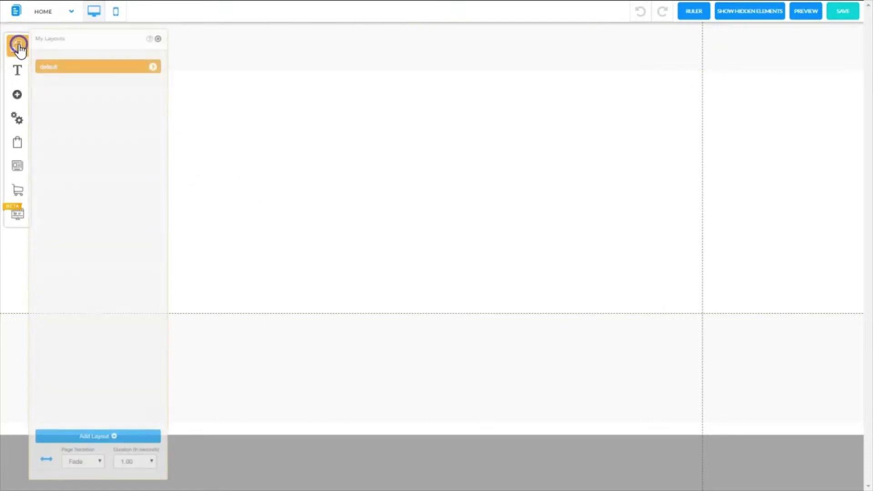
click(154, 68)
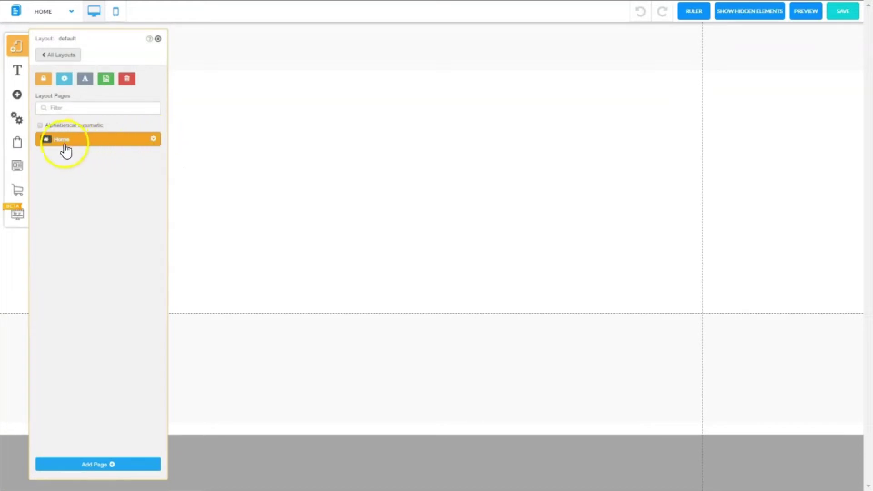
click(105, 142)
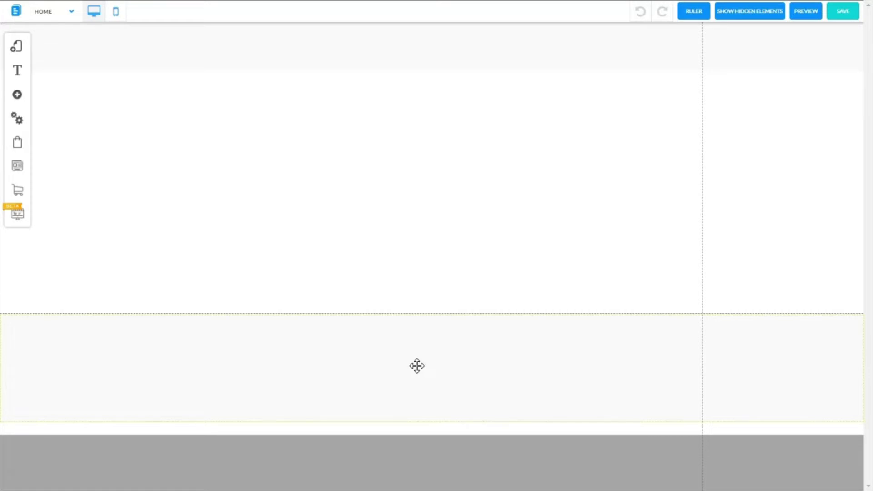
click(414, 380)
drag(414, 380, 353, 45)
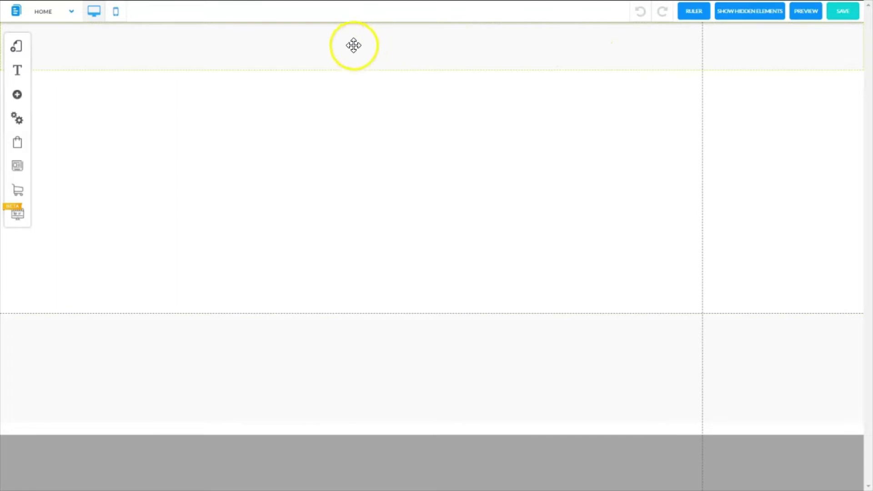
click(354, 48)
click(383, 42)
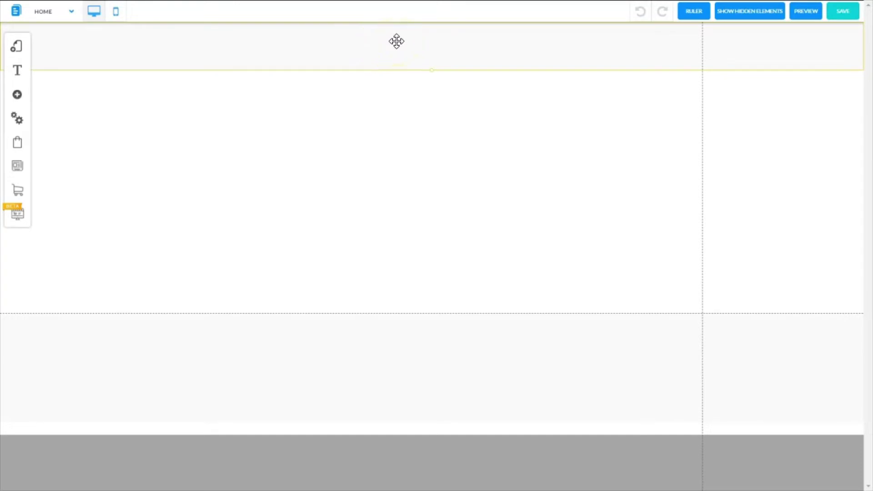
- Switch the header to a plain-background style and bring up its background colour choices
right_click(397, 41)
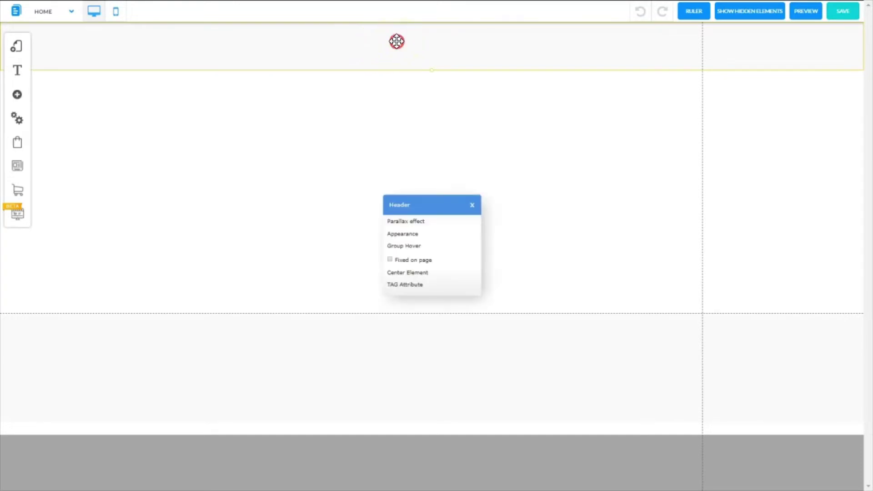
click(401, 234)
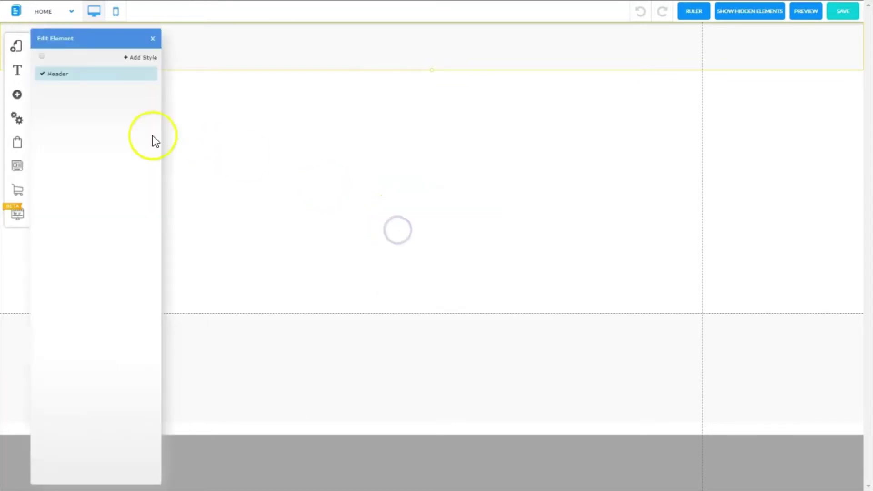
click(149, 74)
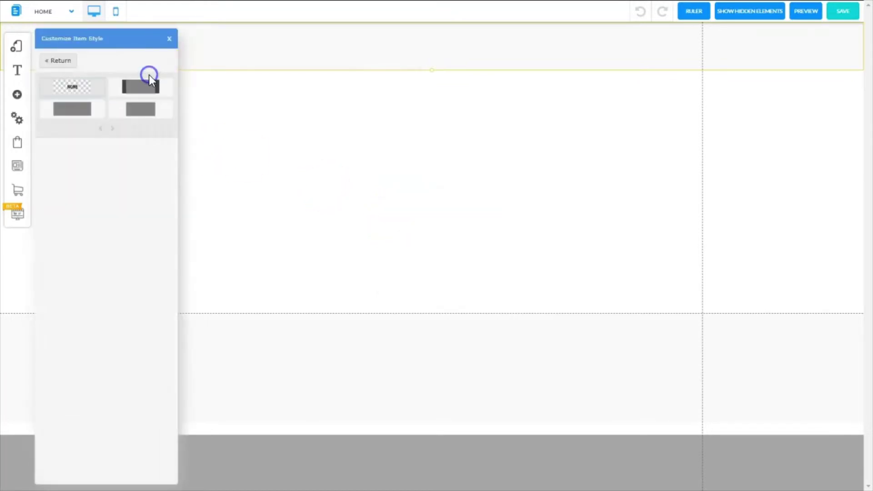
click(63, 109)
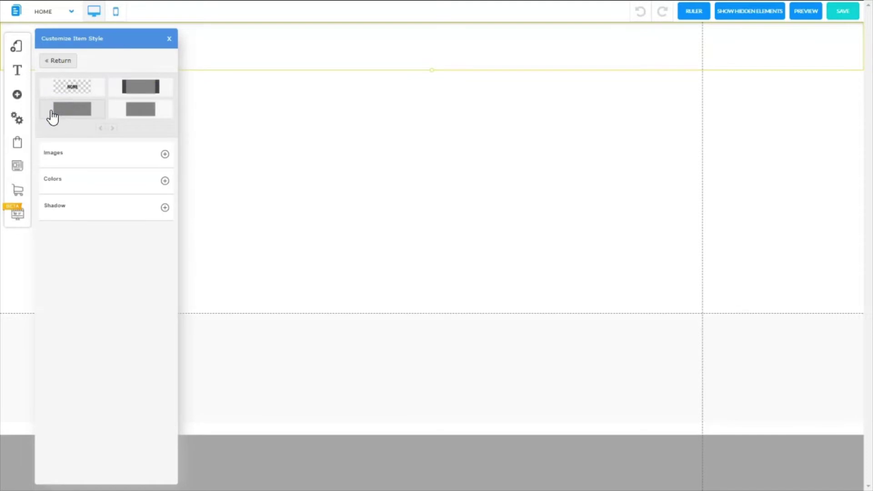
click(100, 182)
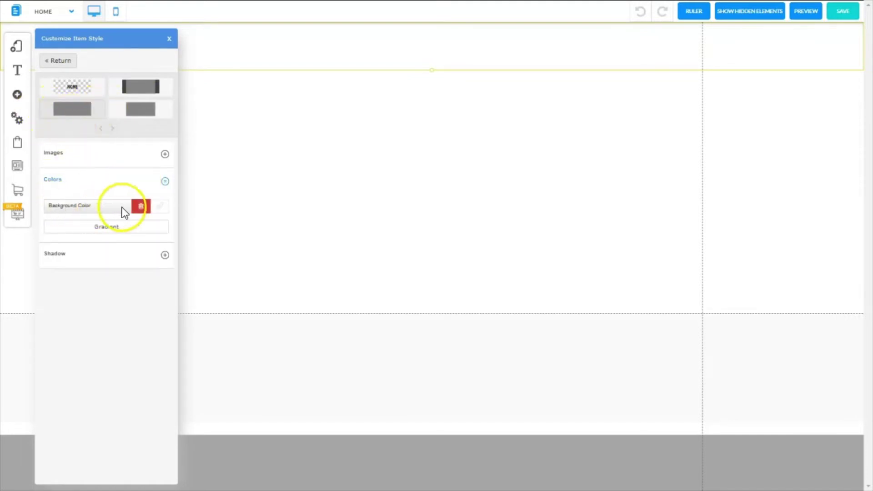
click(160, 207)
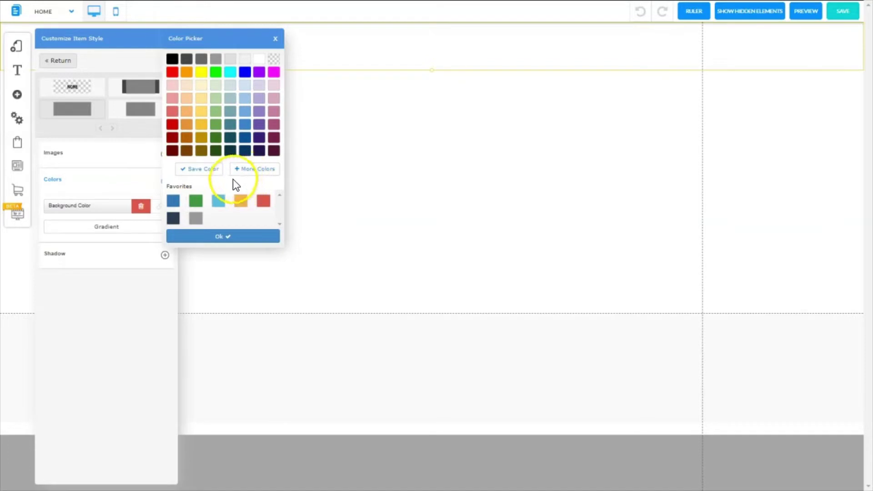
- Enter red #cf1301 as a custom colour, save it to favourites, and apply it to the header
click(255, 169)
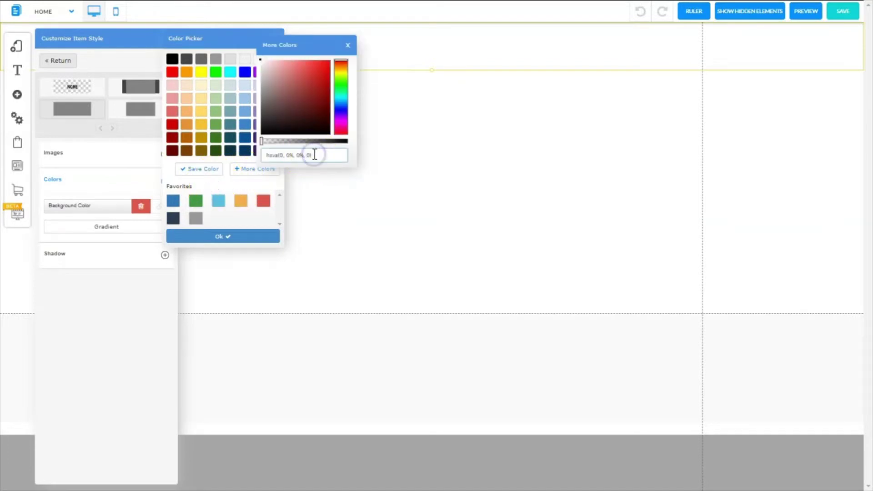
drag(312, 155, 244, 159)
text(#)
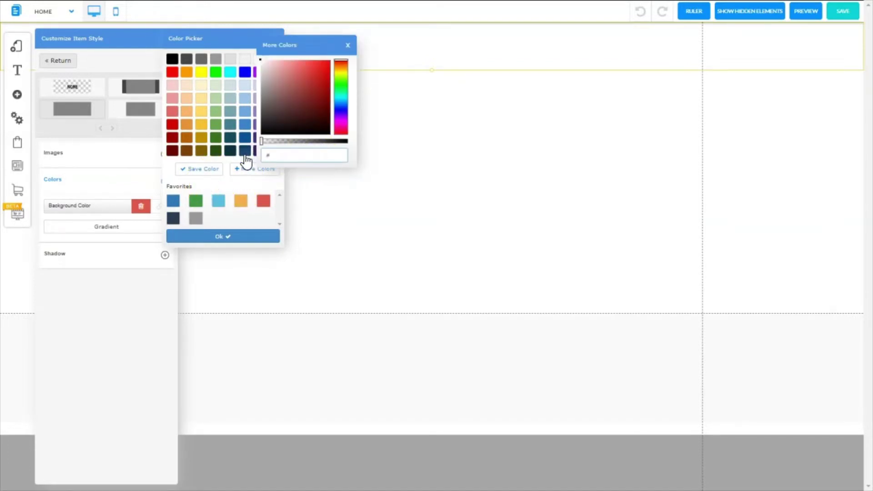
key(ctrl+v)
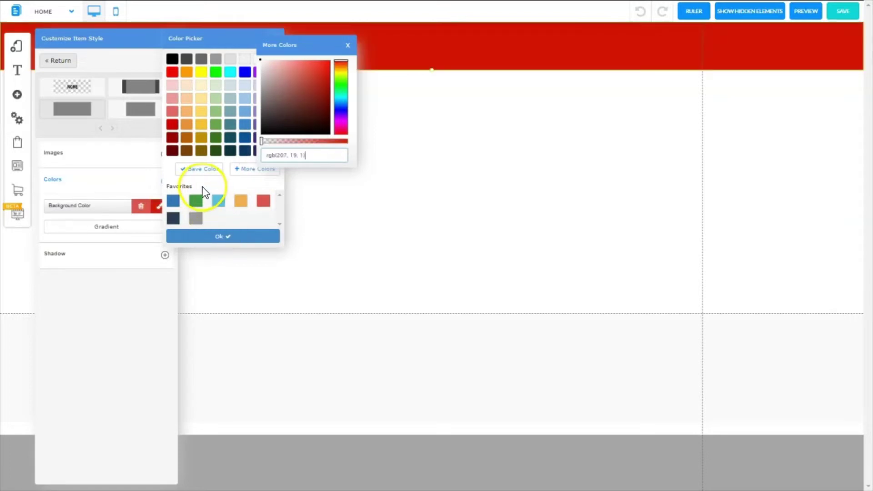
click(200, 169)
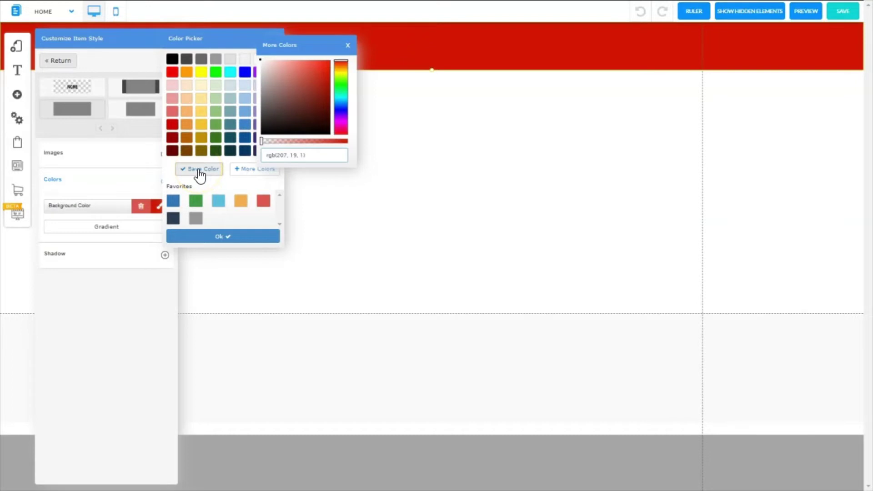
click(200, 170)
click(174, 202)
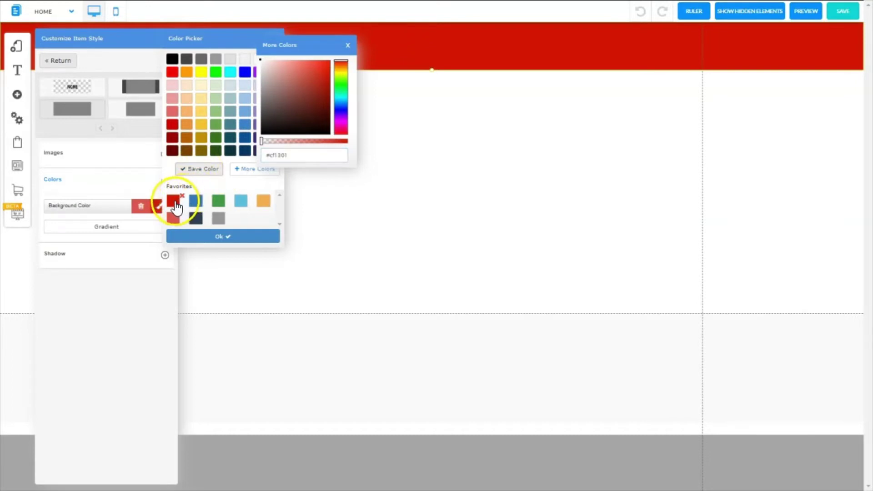
click(220, 237)
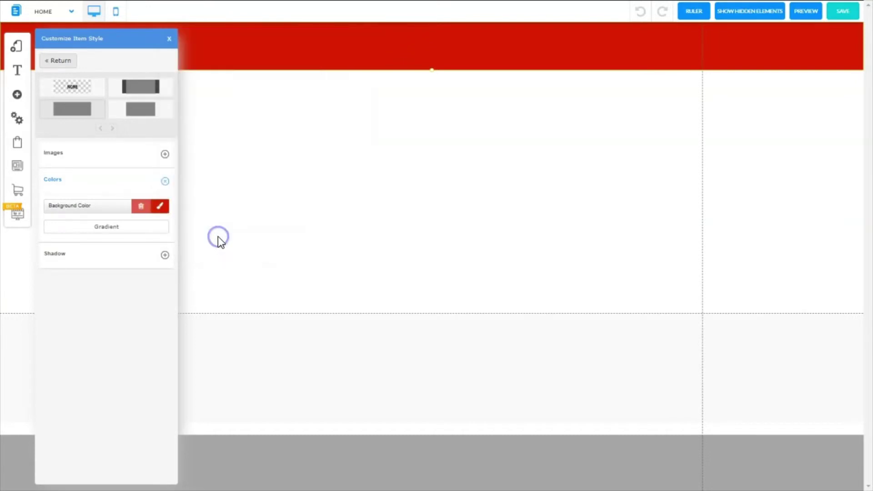
click(169, 40)
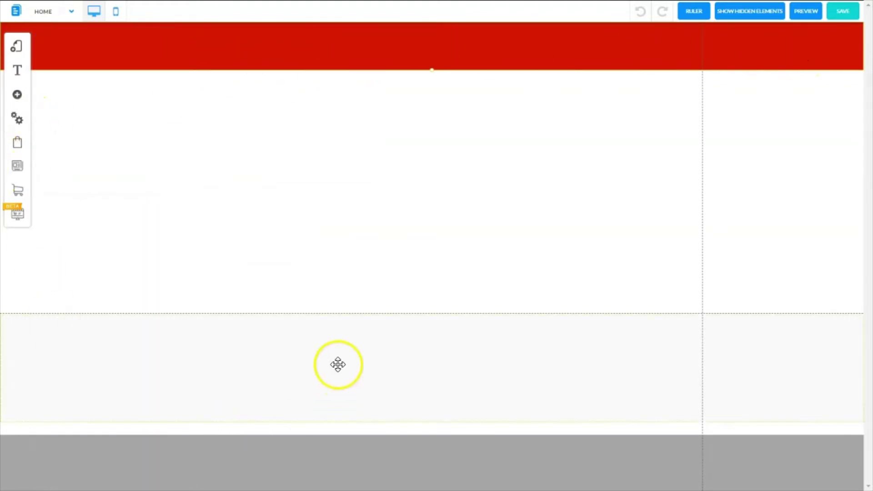
- Give the footer a plain style with the saved red favourite, then drag the header band taller
right_click(313, 366)
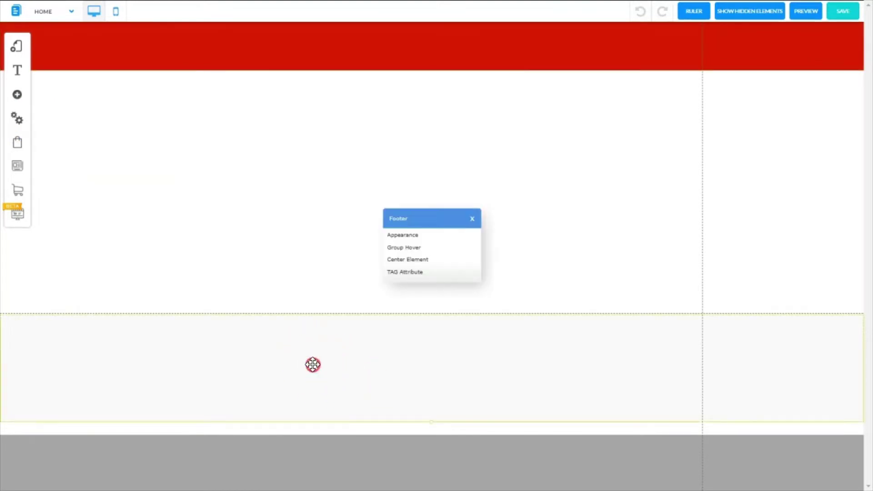
click(408, 235)
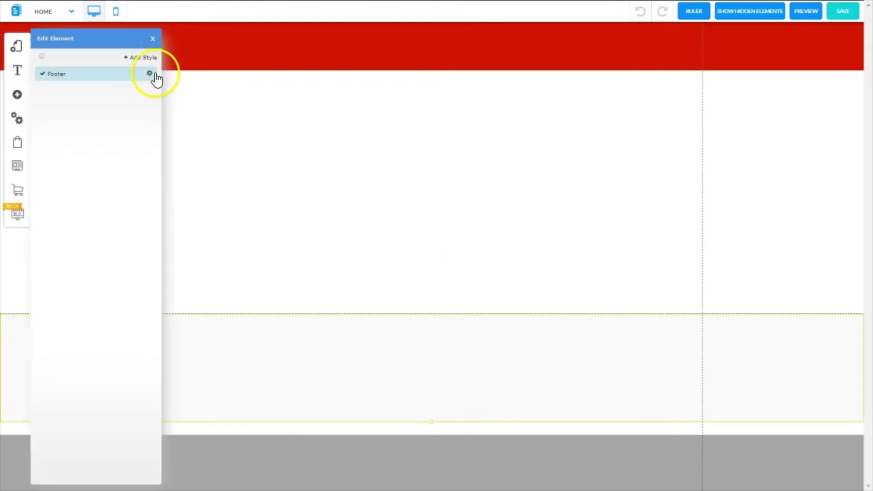
click(149, 74)
click(62, 111)
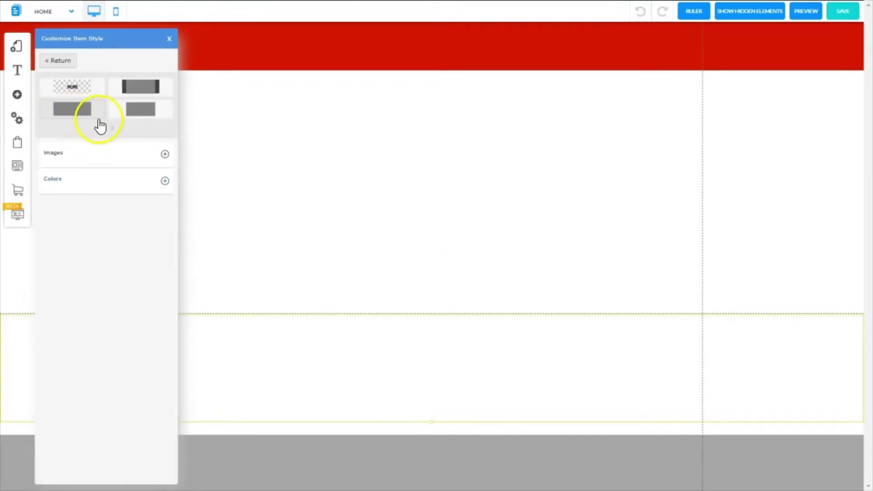
click(165, 181)
click(163, 211)
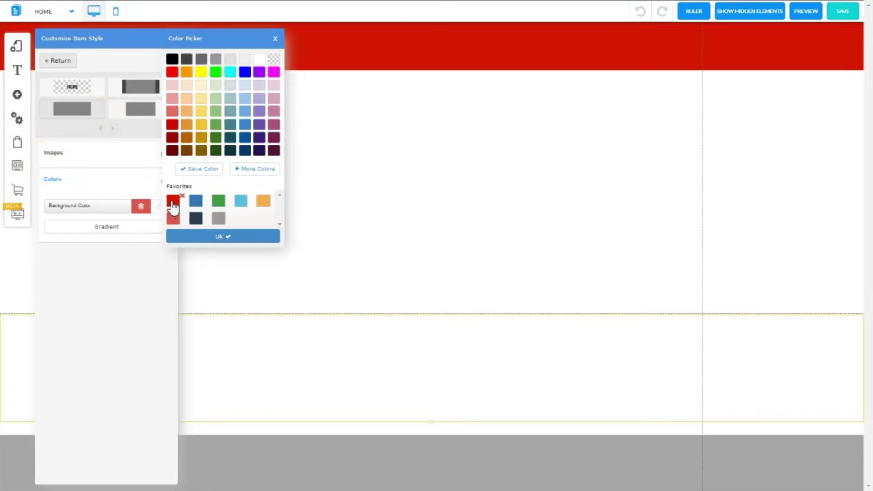
click(173, 204)
click(213, 236)
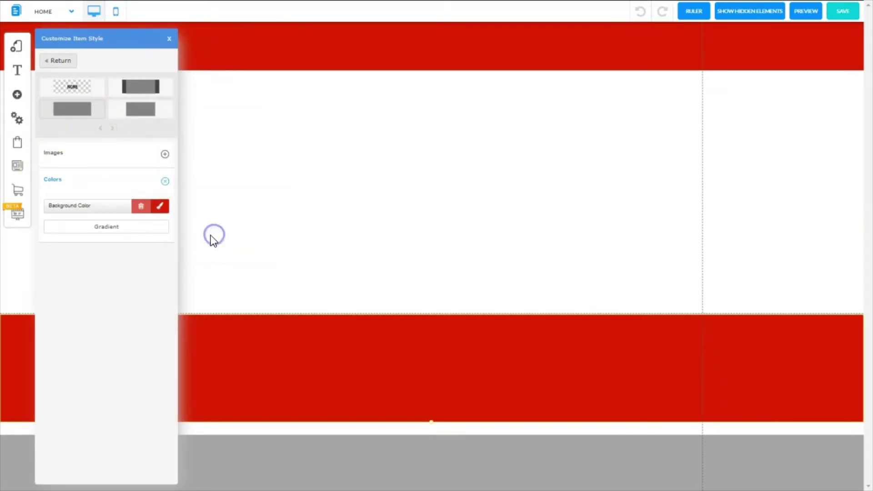
click(169, 38)
click(388, 52)
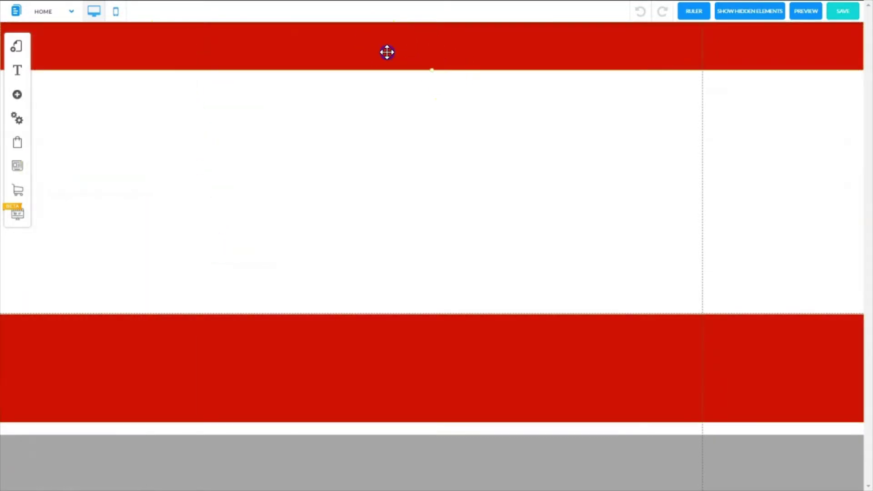
drag(429, 72, 424, 107)
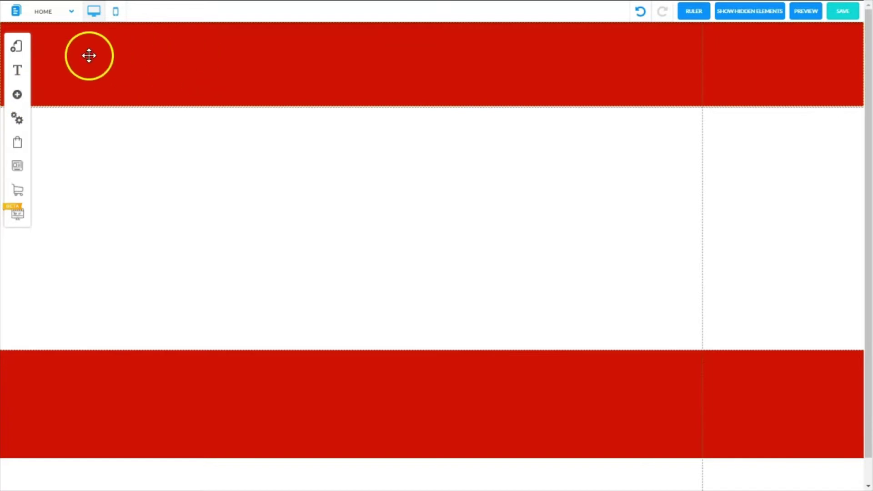
- Add an image with the Fruit Shop logo, shrink it to about 245×147, and place it in the header
click(18, 96)
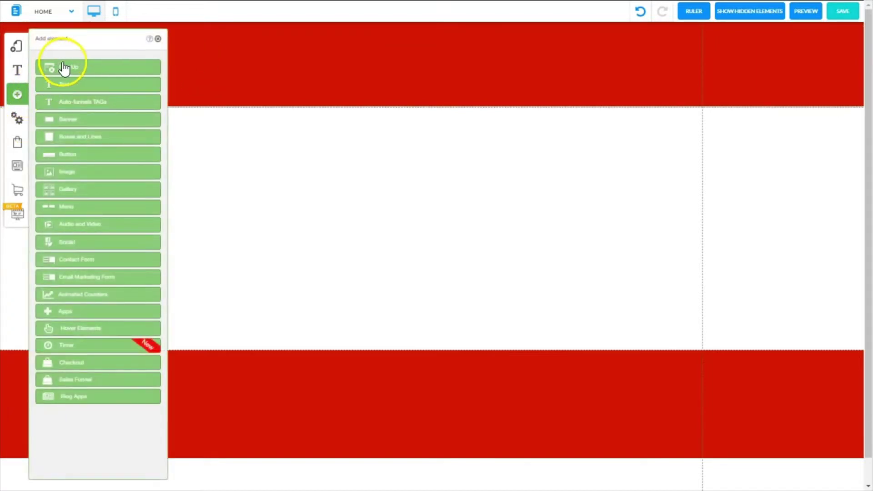
click(73, 173)
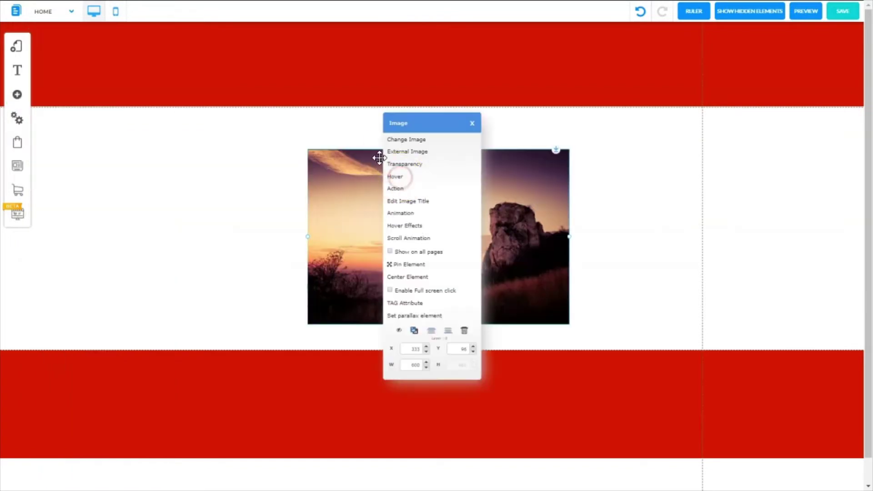
click(400, 141)
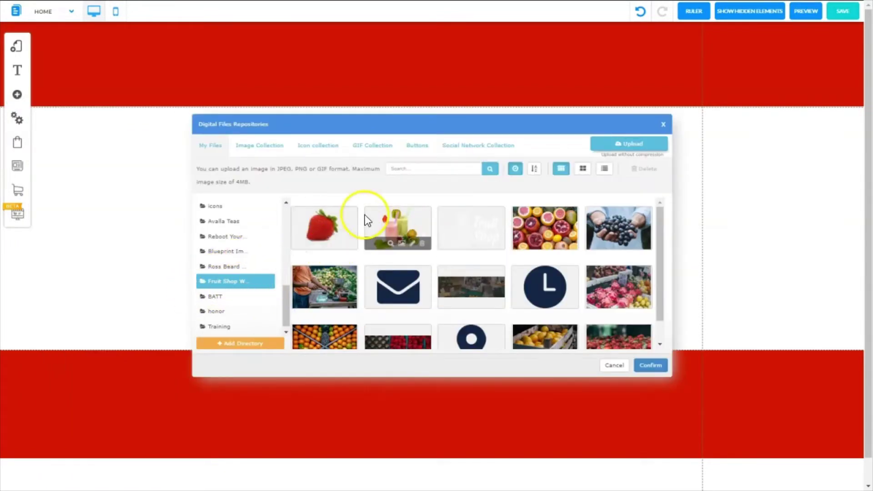
click(475, 228)
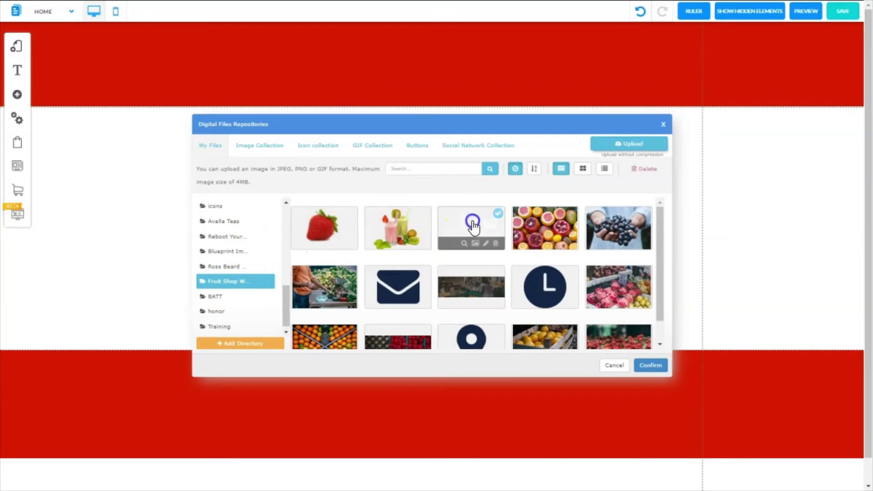
click(653, 367)
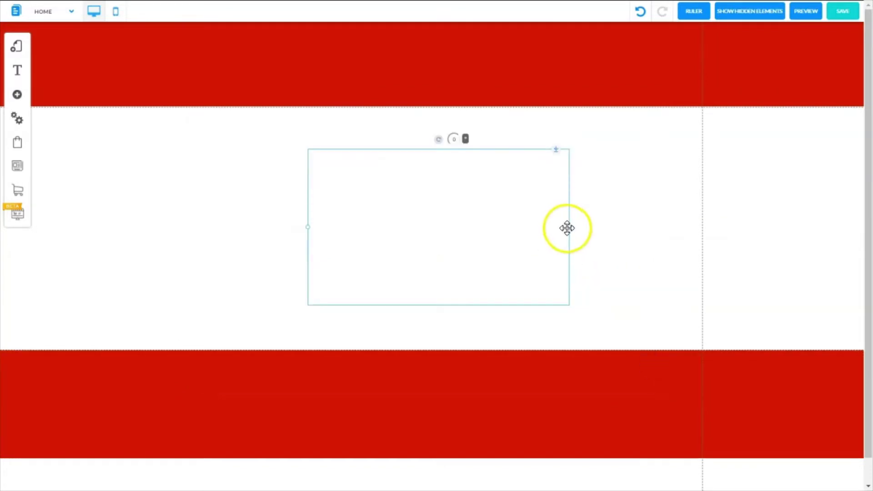
drag(570, 228, 421, 223)
drag(359, 191, 212, 77)
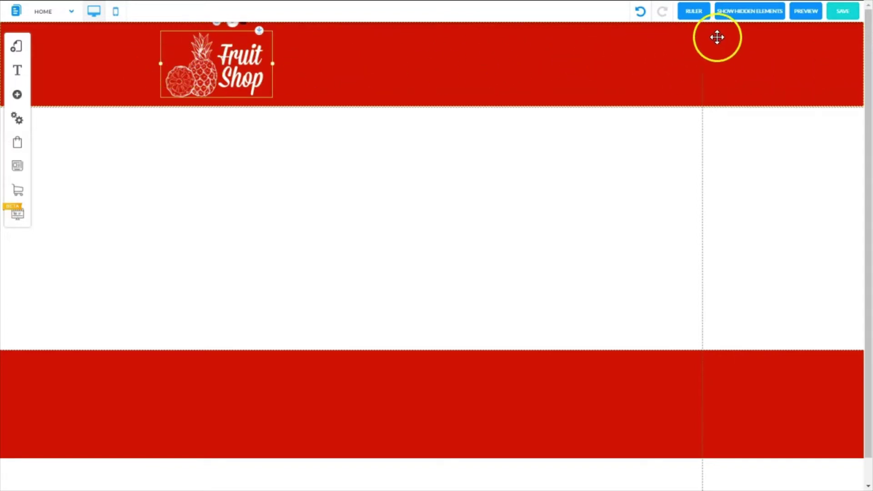
- With rulers shown, nudge the logo slightly left and down in the header, then save
click(694, 13)
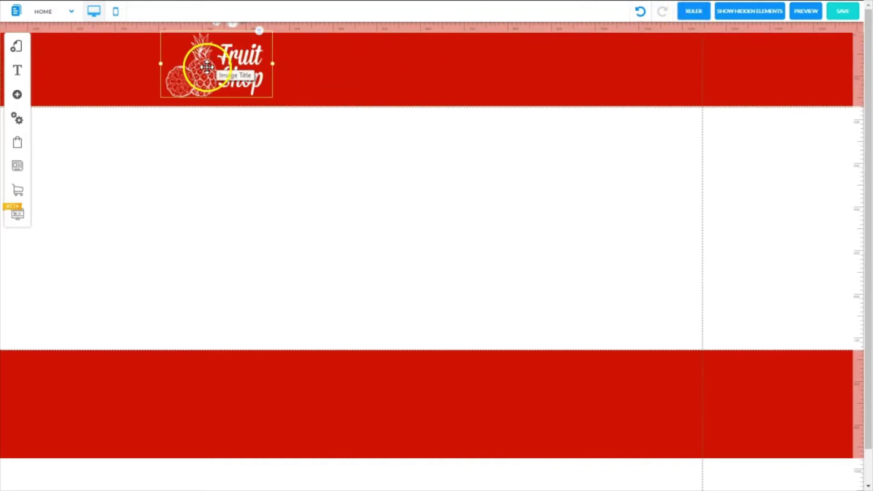
drag(195, 68, 193, 73)
click(850, 14)
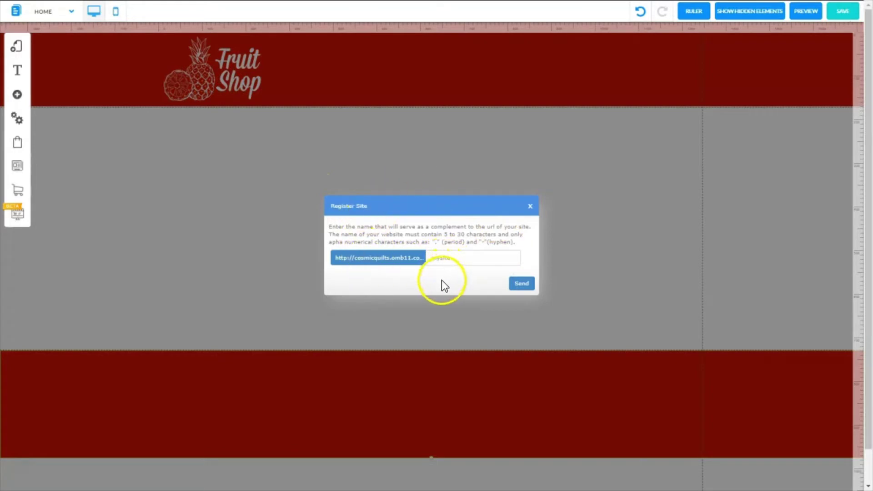
- Submit a site name in the Register Site dialog, then save the Site style, Site settings and Home changes
click(443, 257)
click(520, 281)
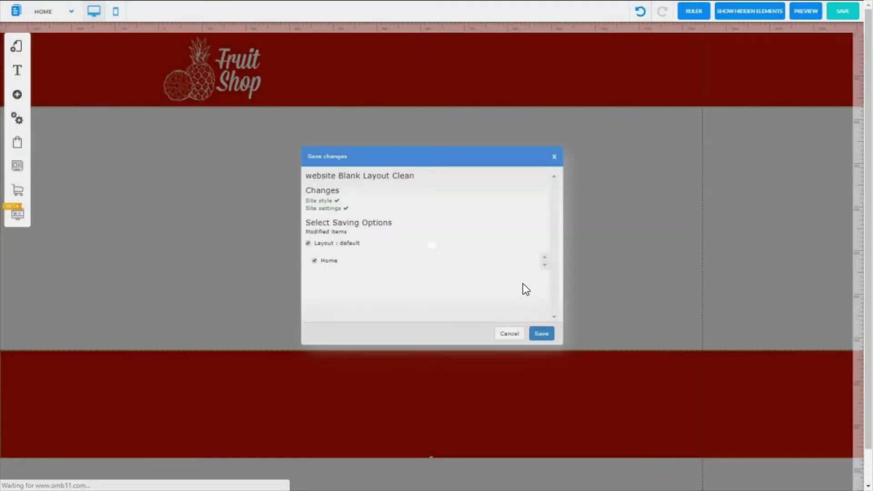
click(541, 335)
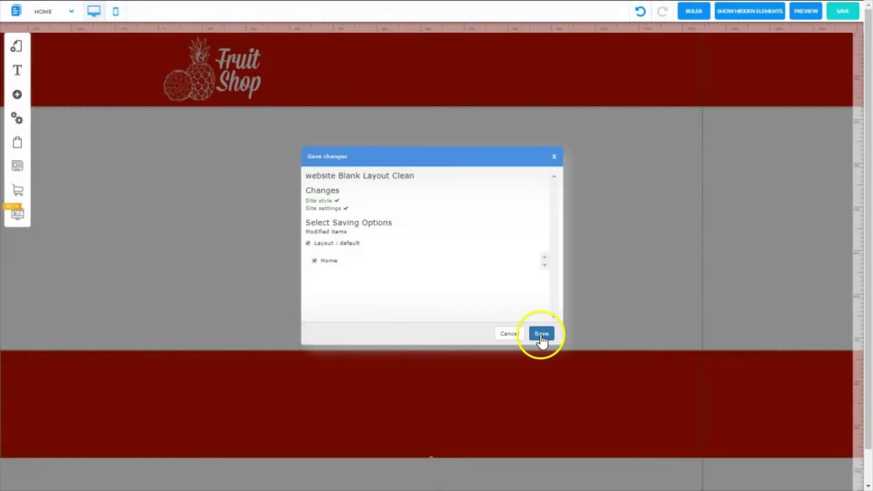
click(541, 335)
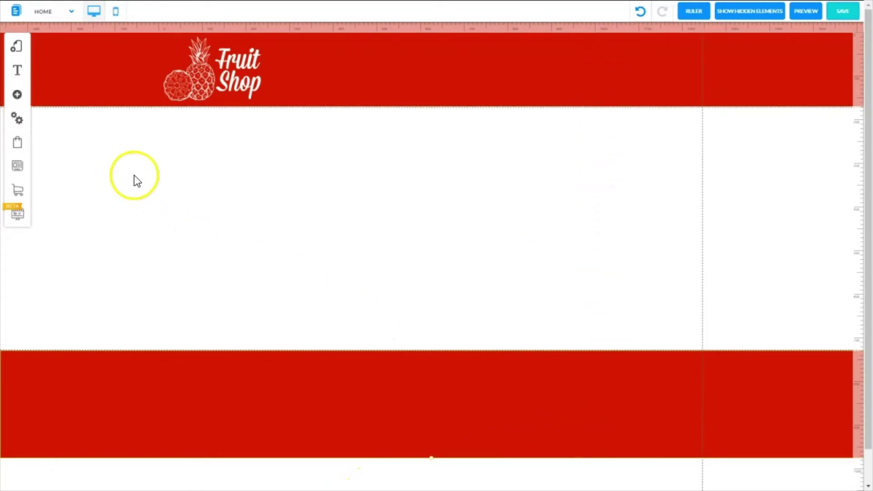
- Add the Standard dark blue banner and fit its top against the red header
click(18, 97)
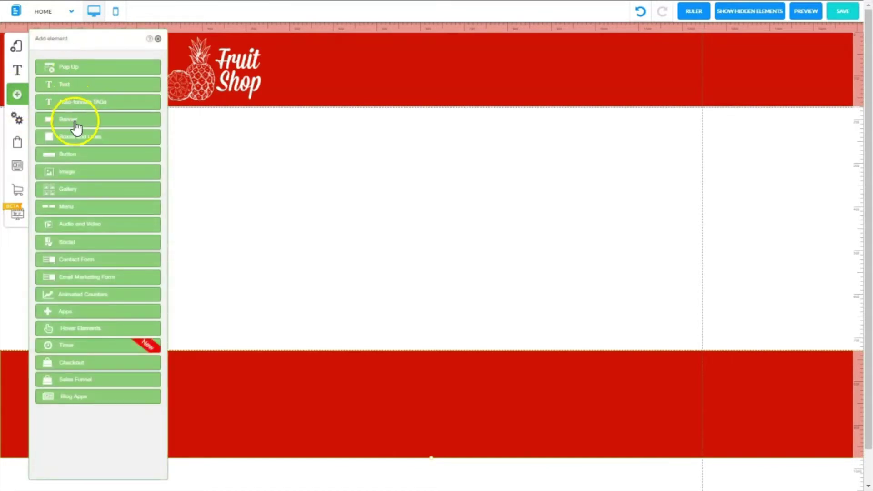
click(76, 119)
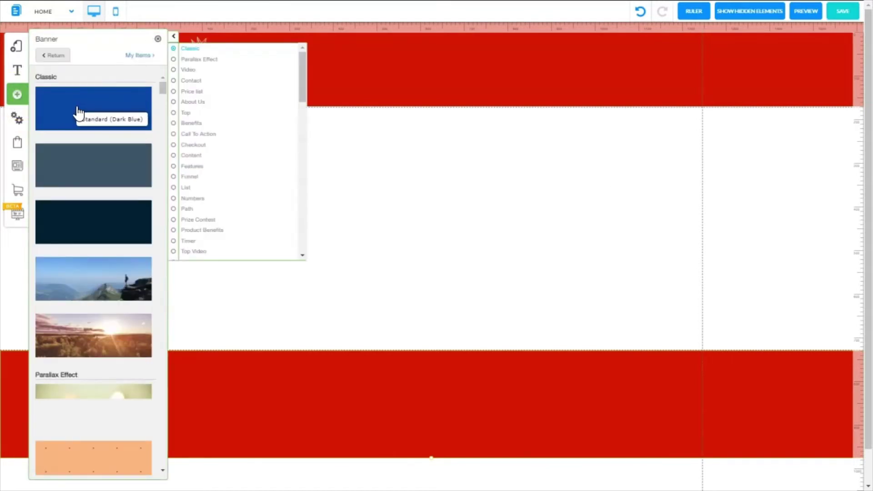
click(77, 112)
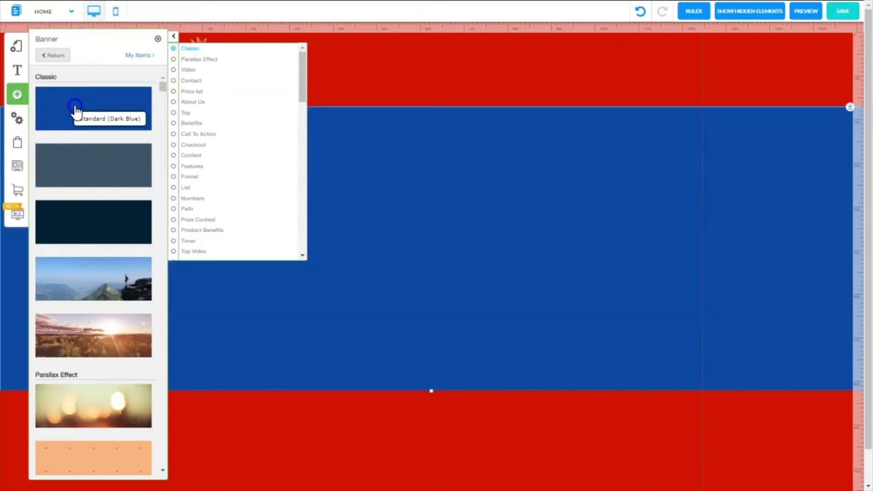
click(158, 39)
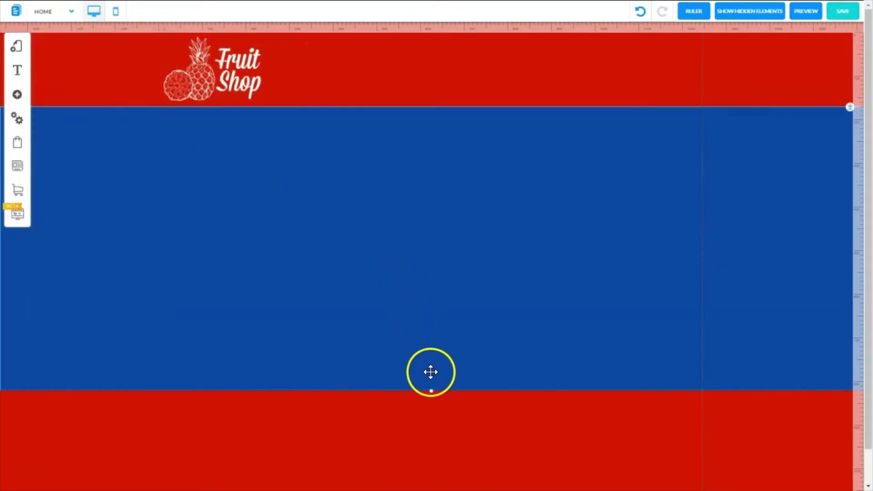
drag(445, 153, 446, 177)
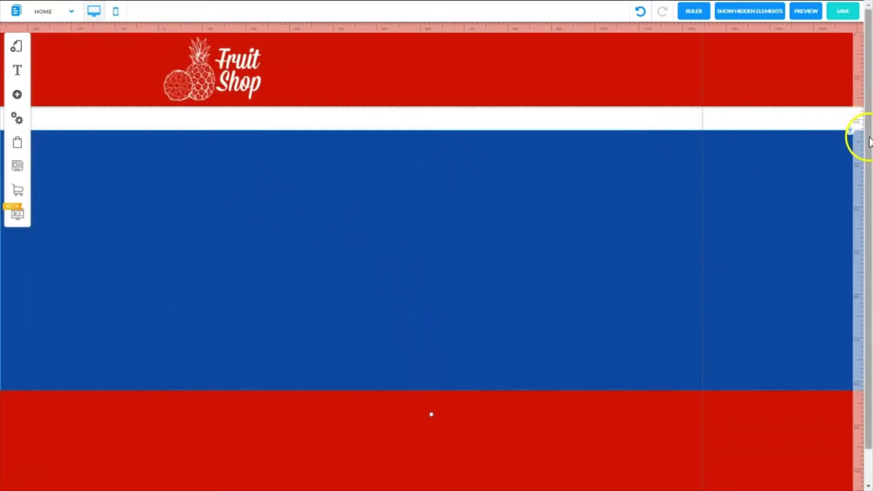
drag(849, 134, 845, 104)
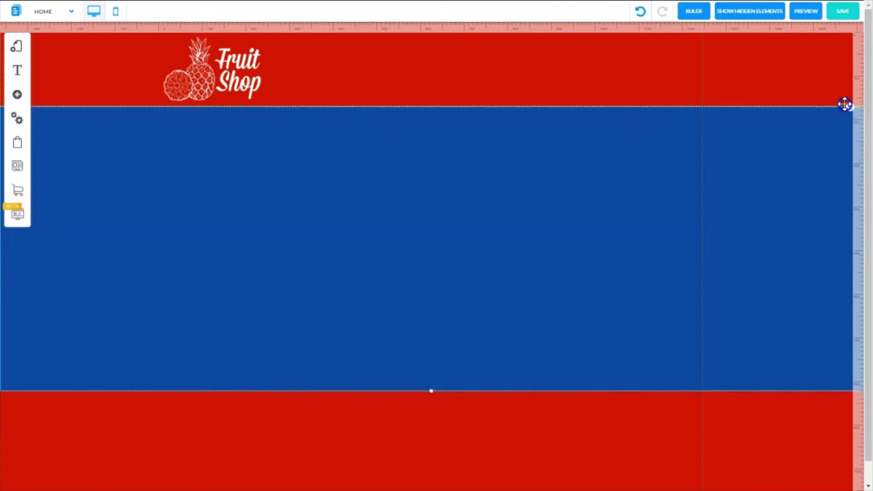
- Push the red footer further down and extend the banner's bottom to meet it
click(518, 422)
drag(496, 418, 503, 487)
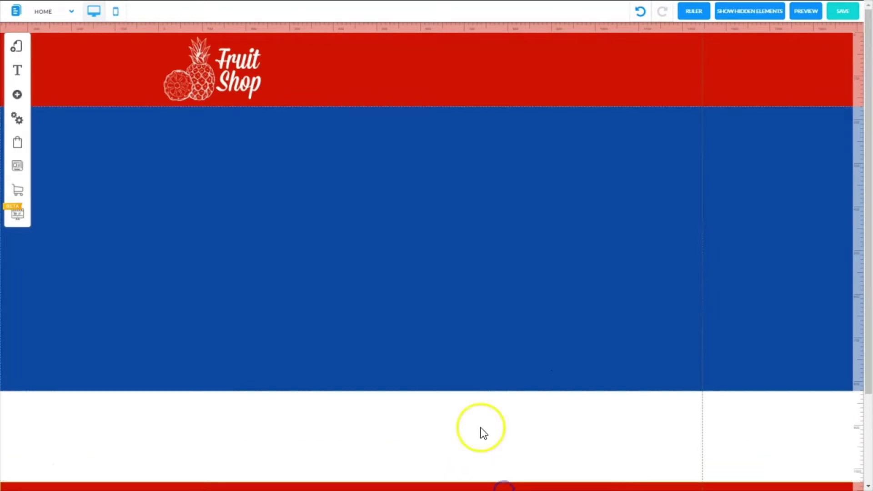
click(437, 341)
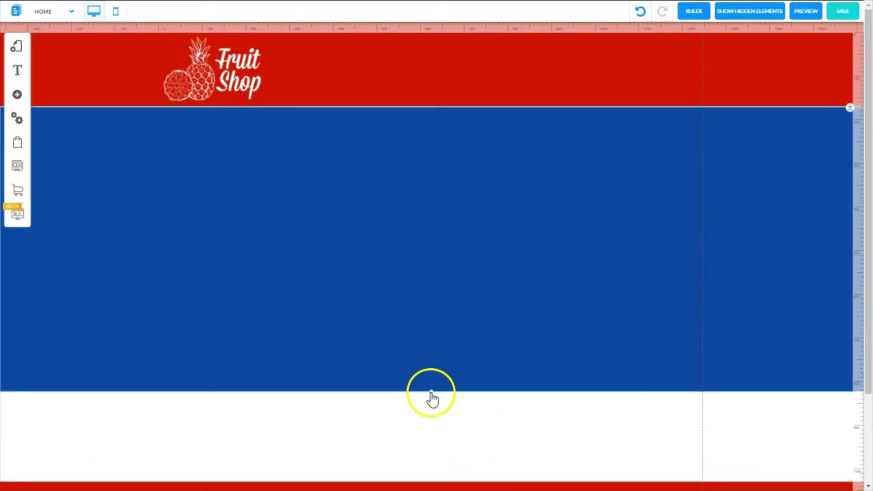
drag(431, 392, 431, 475)
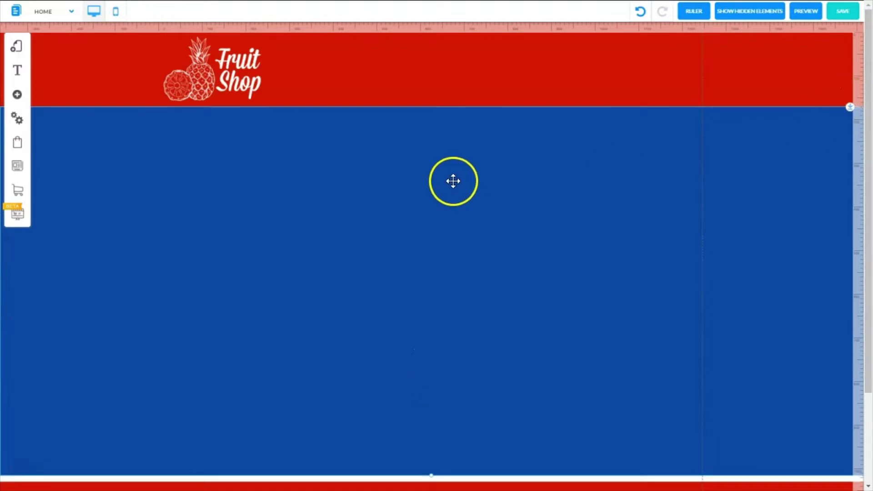
- Change the banner's background colour to white
right_click(453, 181)
click(423, 182)
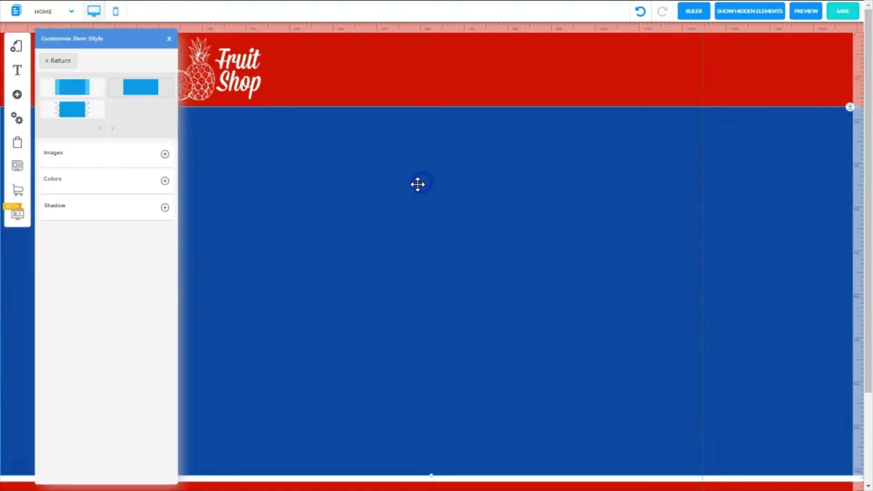
click(165, 182)
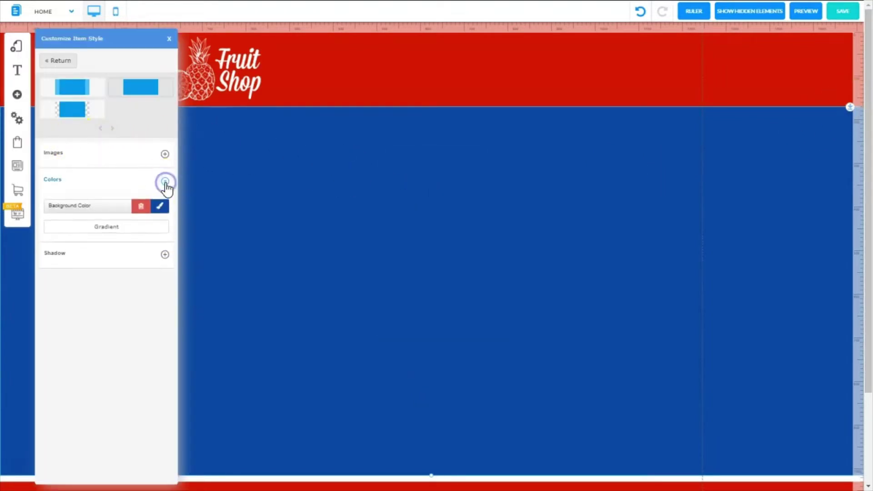
click(160, 206)
click(259, 58)
click(217, 236)
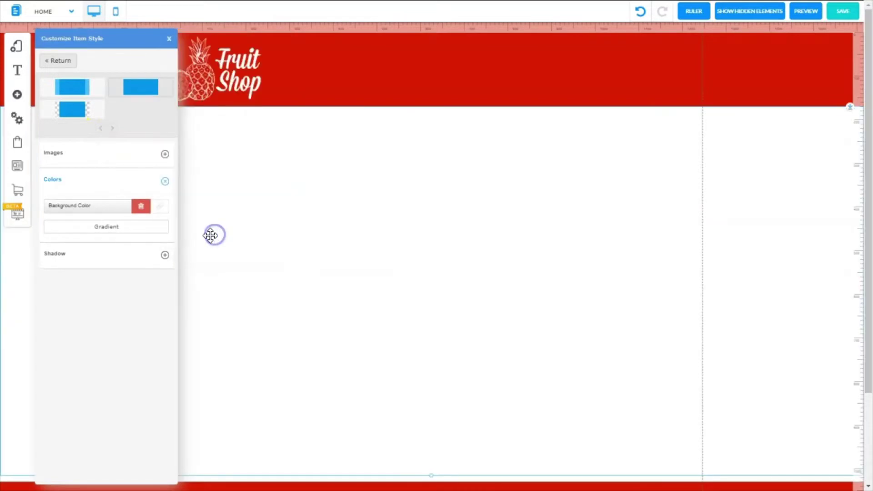
click(16, 46)
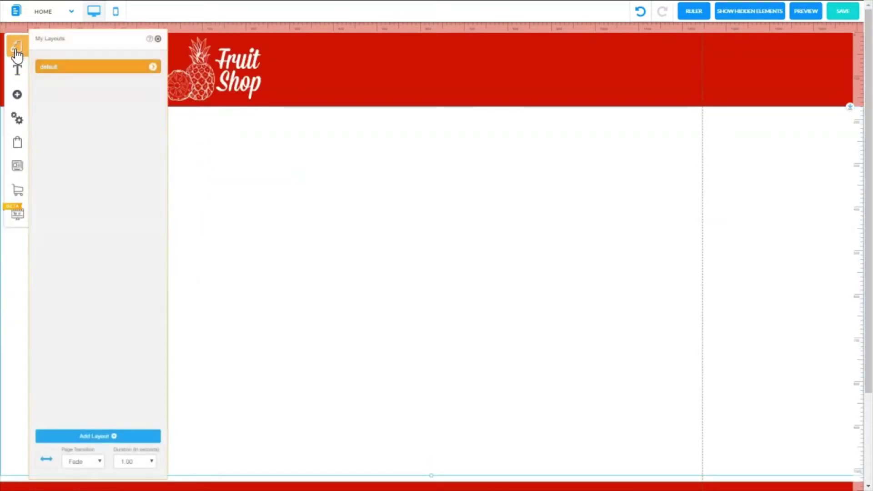
- Create a Disclaimer page from the Legal templates and drag the footer down to enlarge its content section
click(154, 67)
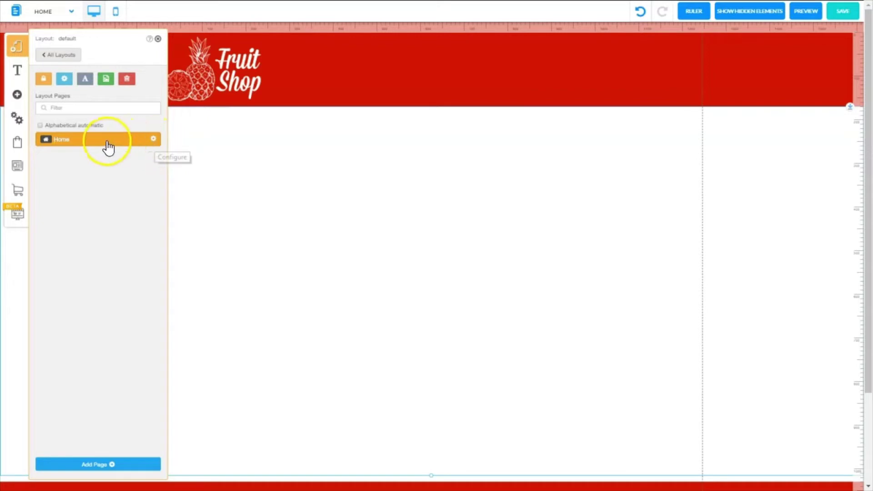
click(98, 464)
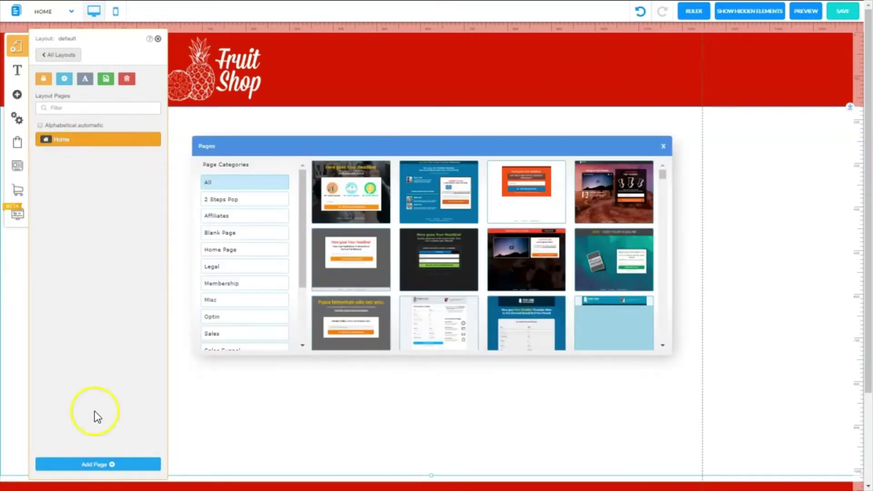
click(213, 269)
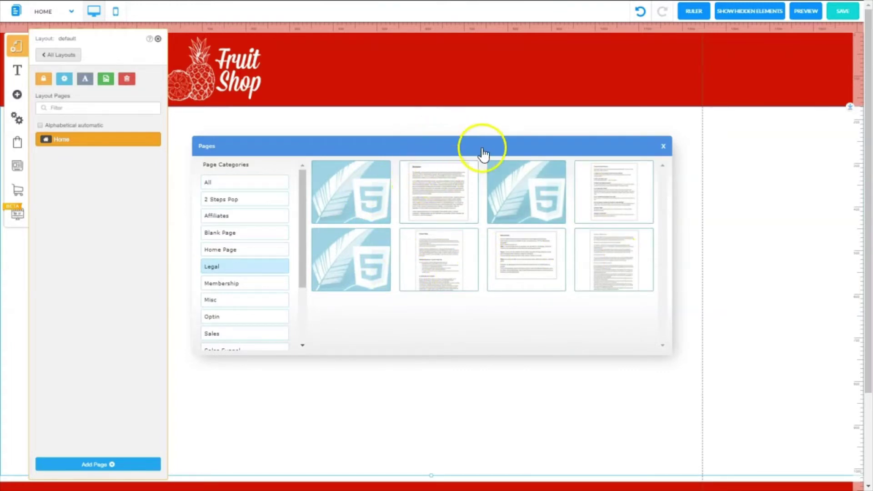
click(436, 188)
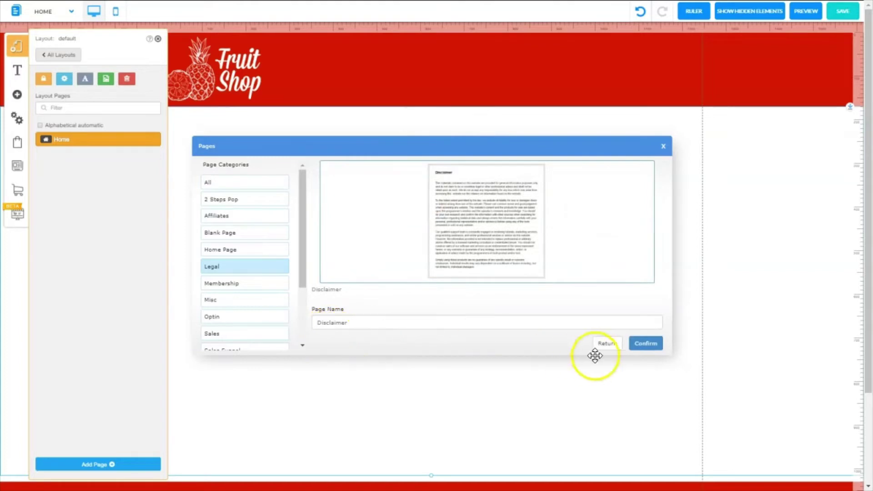
click(646, 344)
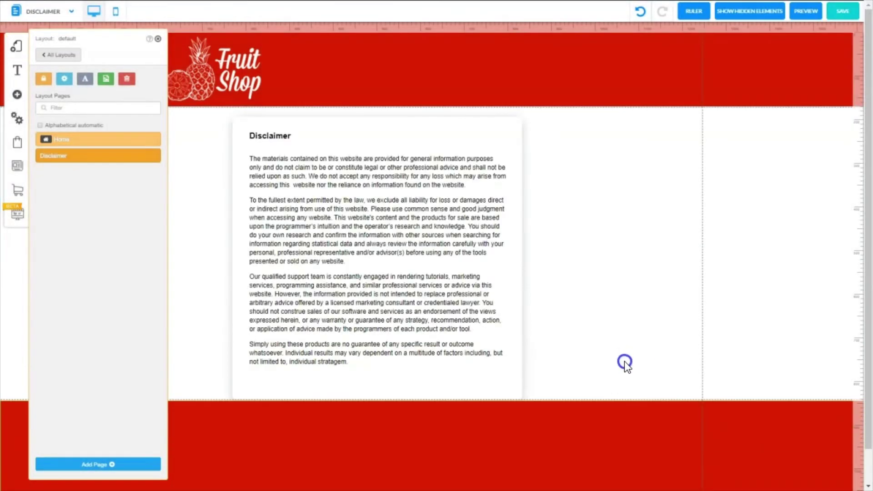
drag(629, 404, 620, 423)
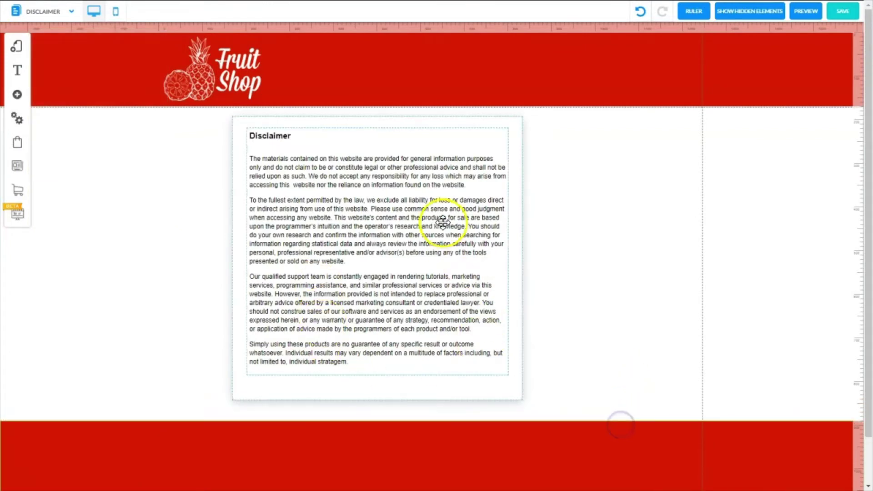
click(18, 51)
- Add a Frequently Asked Questions page from the templates and adjust its layout
click(151, 69)
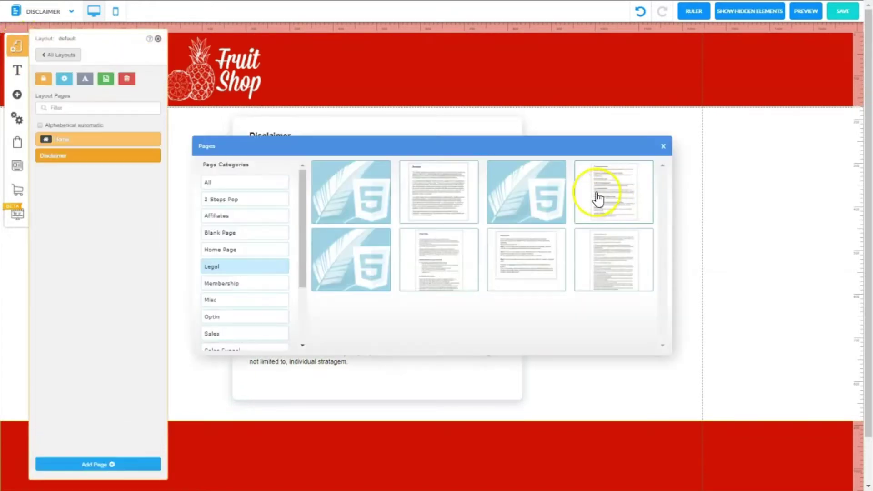
click(614, 197)
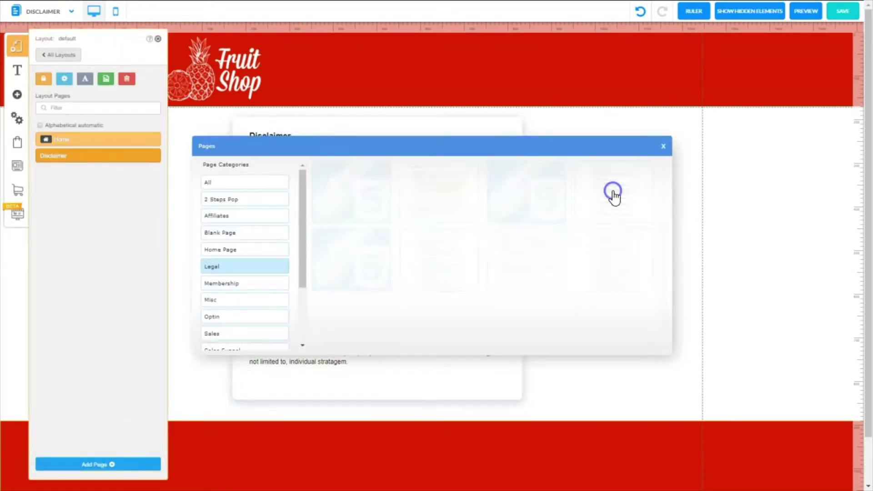
click(639, 343)
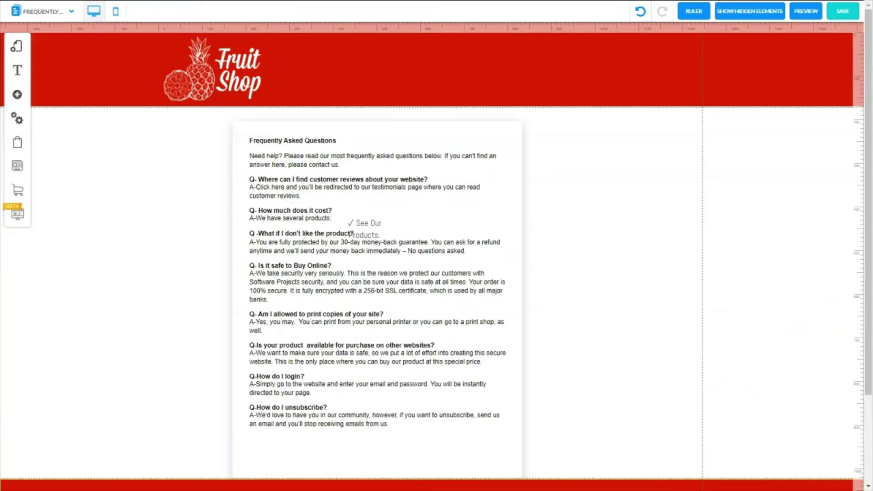
scroll(722, 361, down, 3)
drag(653, 370, 652, 399)
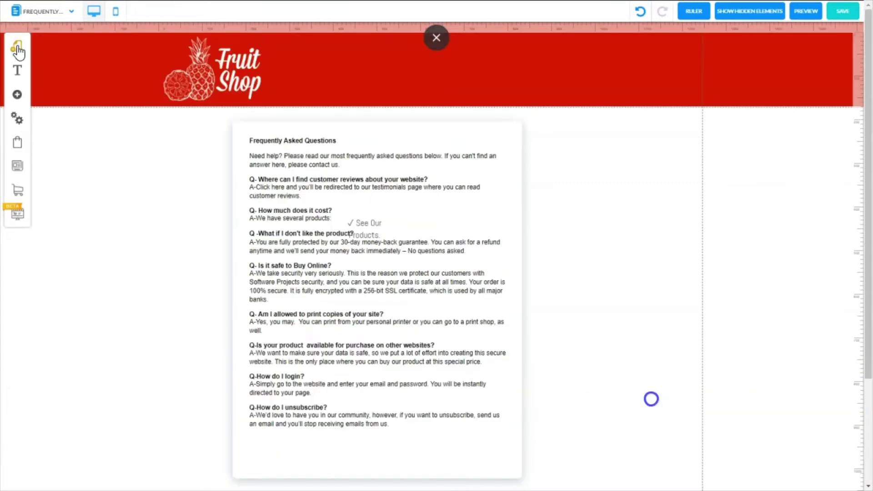
- Add a Privacy Policy page from the legal templates
click(17, 46)
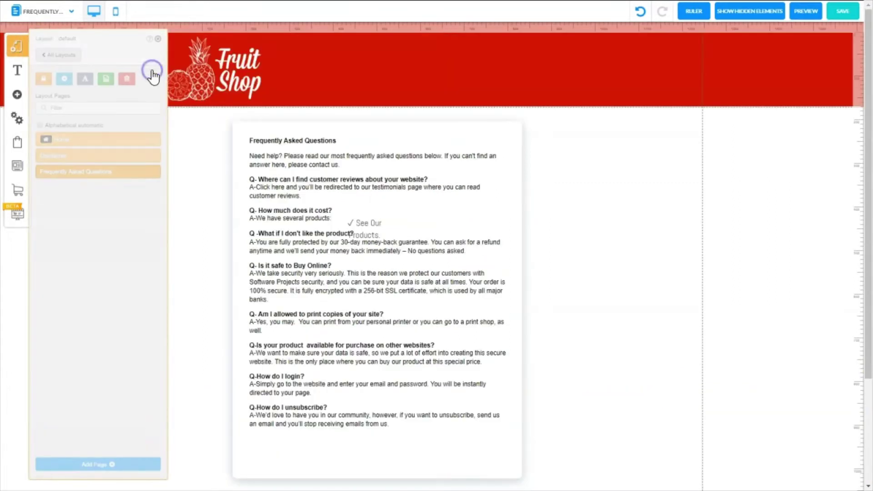
click(439, 262)
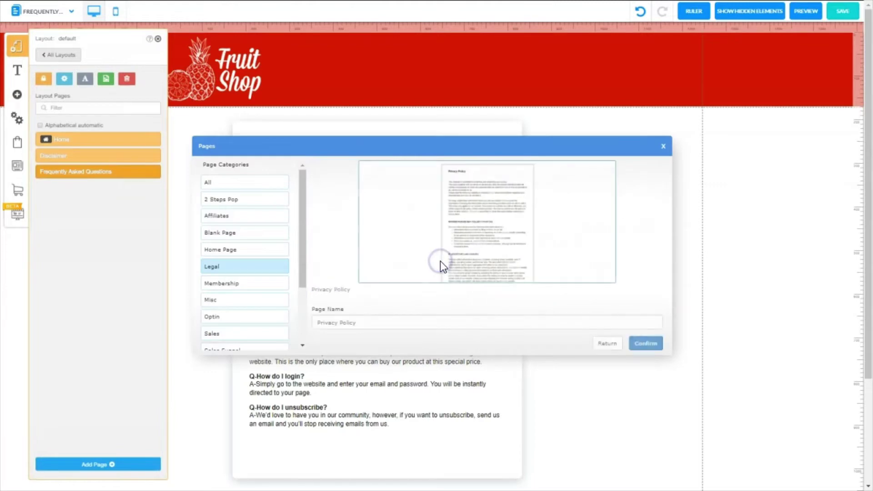
click(567, 319)
click(646, 343)
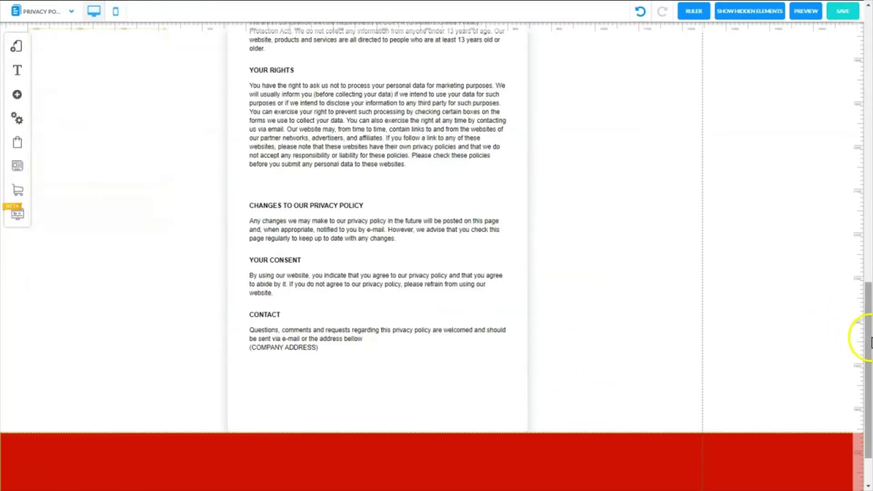
scroll(863, 335, down, 2)
- Add Refund Policy and Terms Of Website Use pages, pushing the footer below the terms text
click(153, 68)
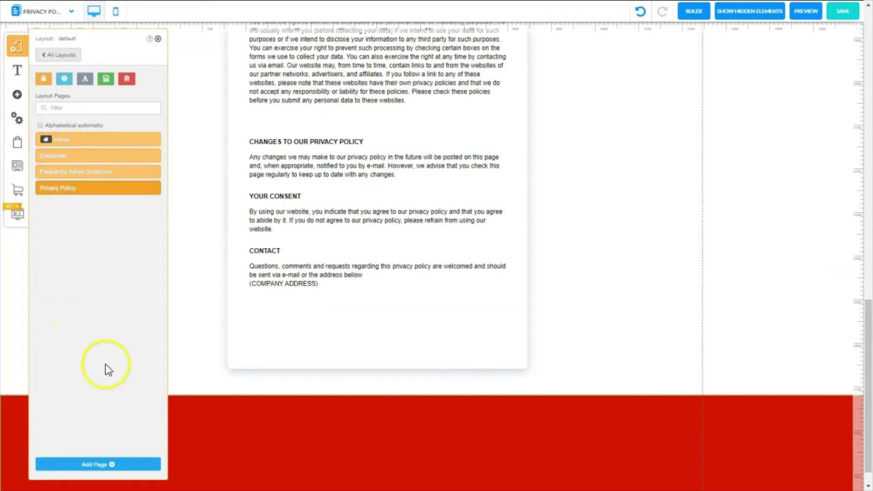
click(85, 465)
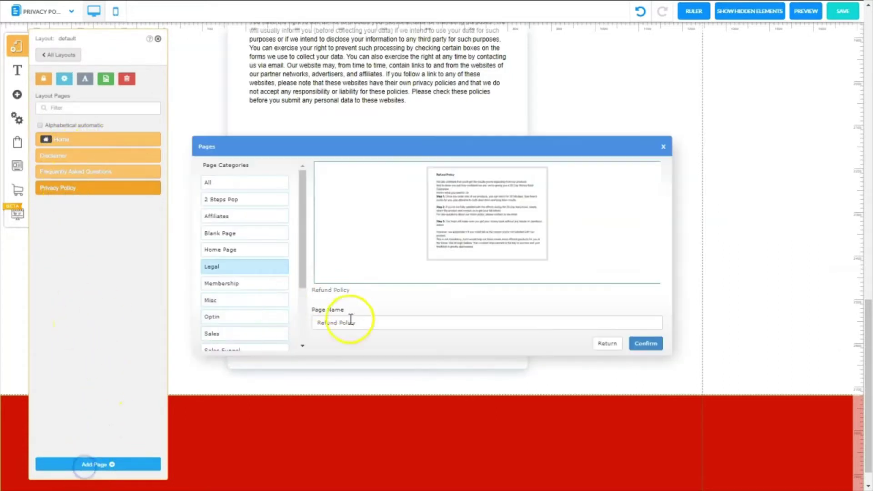
click(645, 344)
click(18, 47)
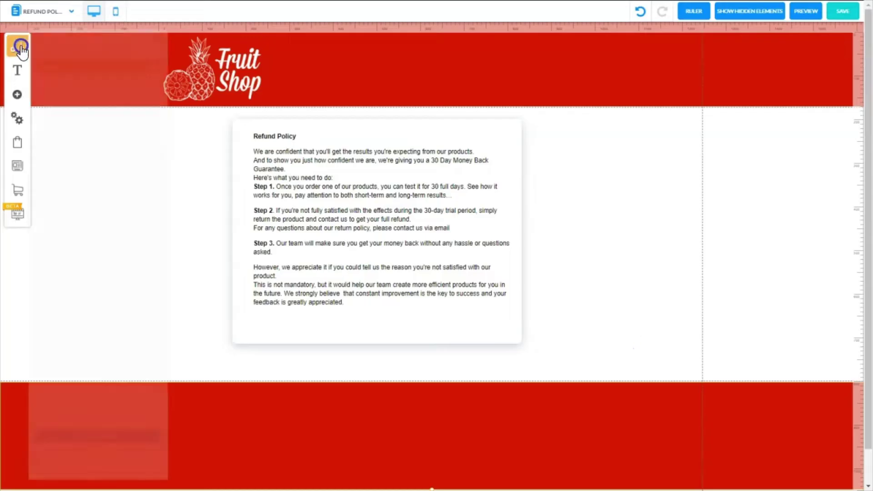
click(154, 68)
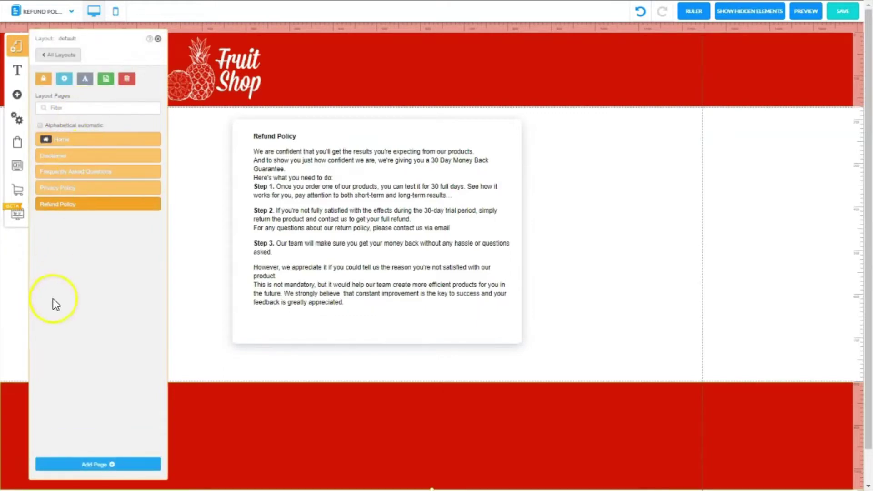
click(98, 464)
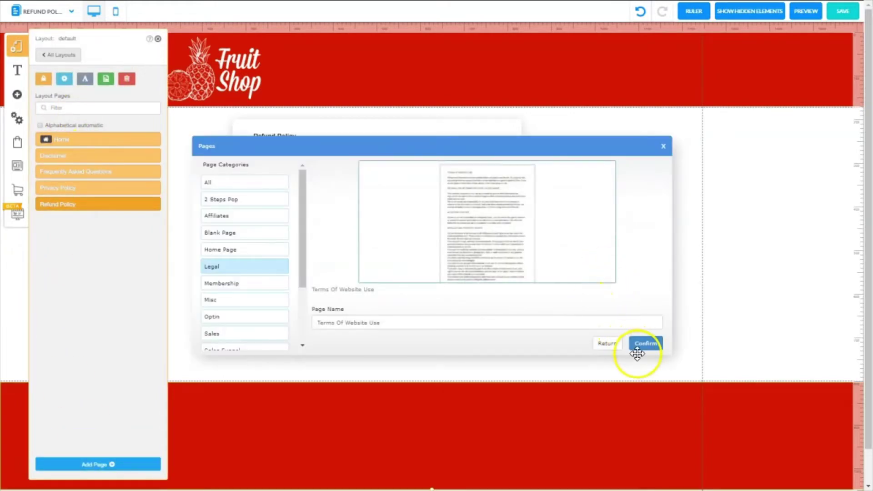
click(645, 344)
scroll(710, 432, down, 10)
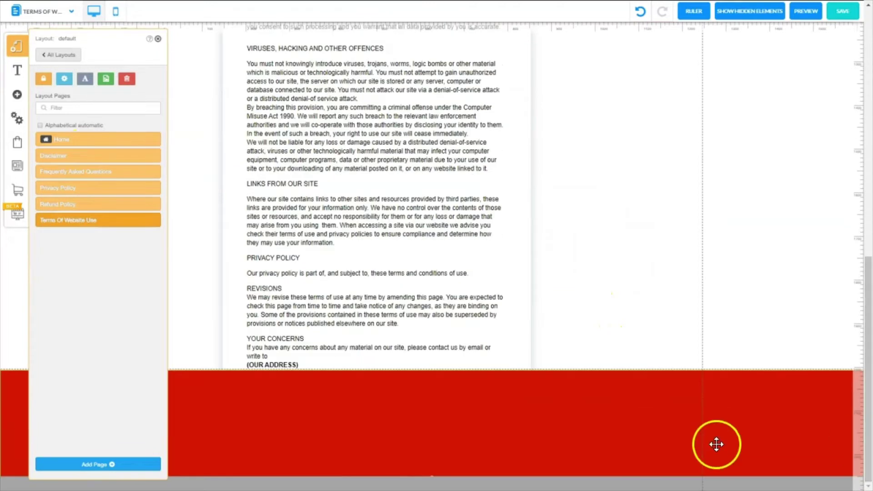
drag(599, 385, 760, 471)
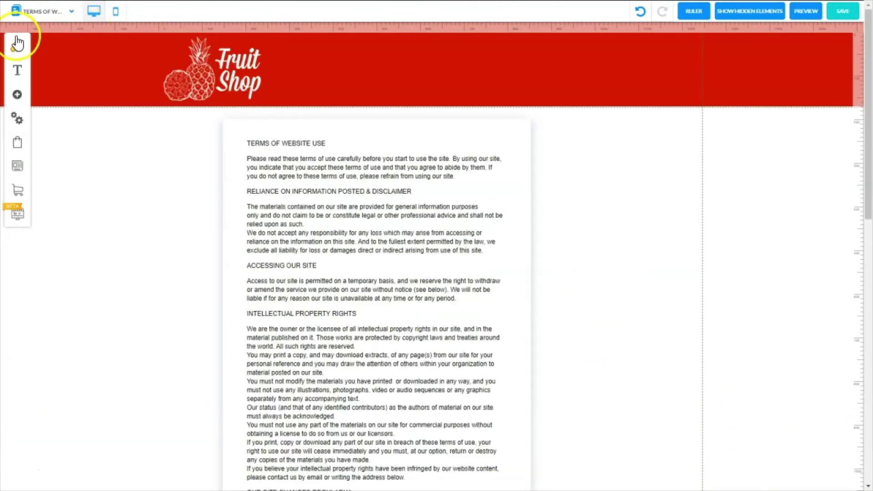
click(17, 45)
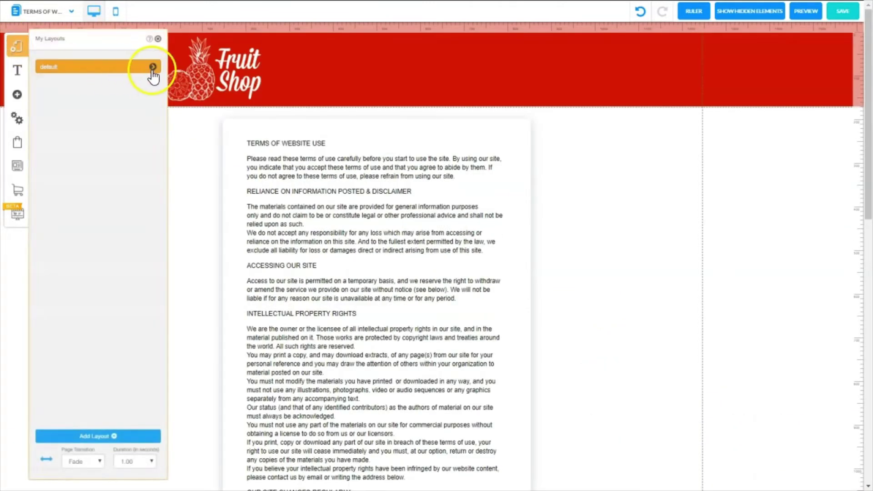
- Set the Home page title to 'Fruit Shop Legal Pages' in Settings and SEO, then open the save options
click(153, 68)
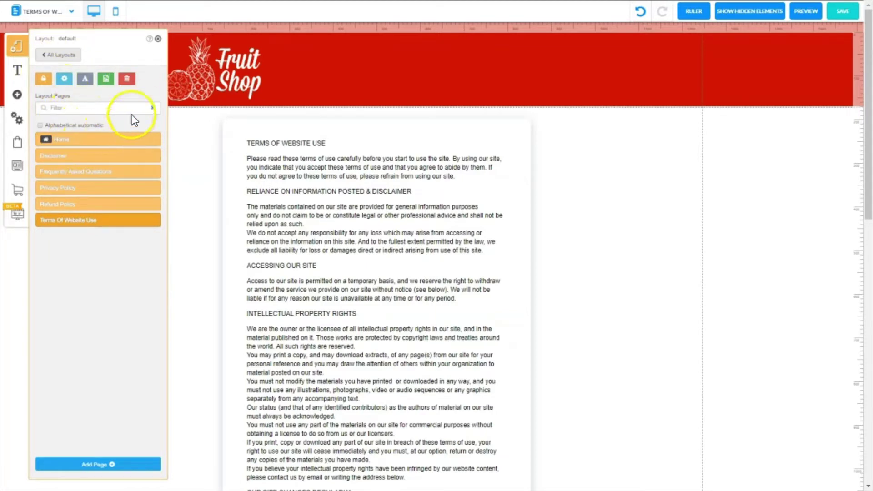
click(81, 139)
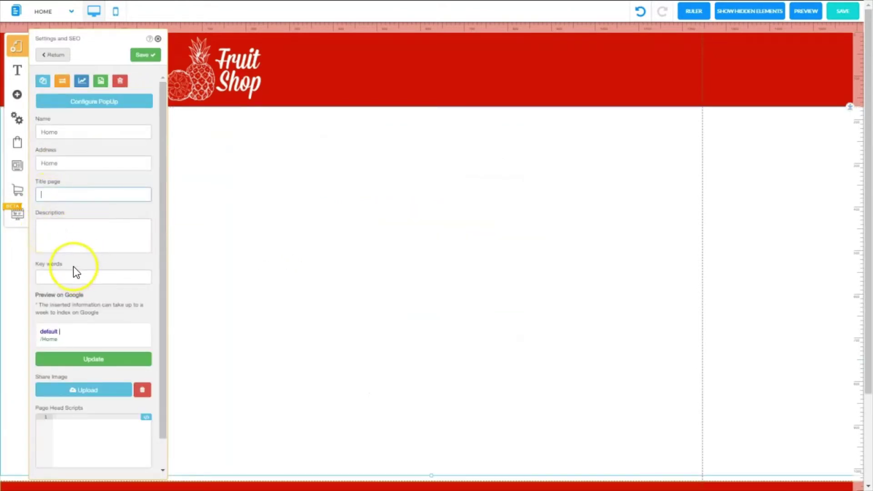
text(Fruit Shop Legal Pages)
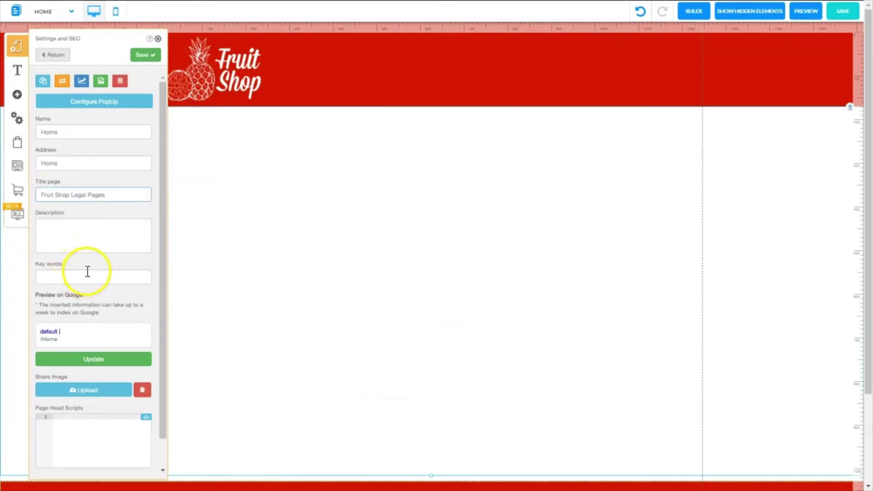
click(140, 56)
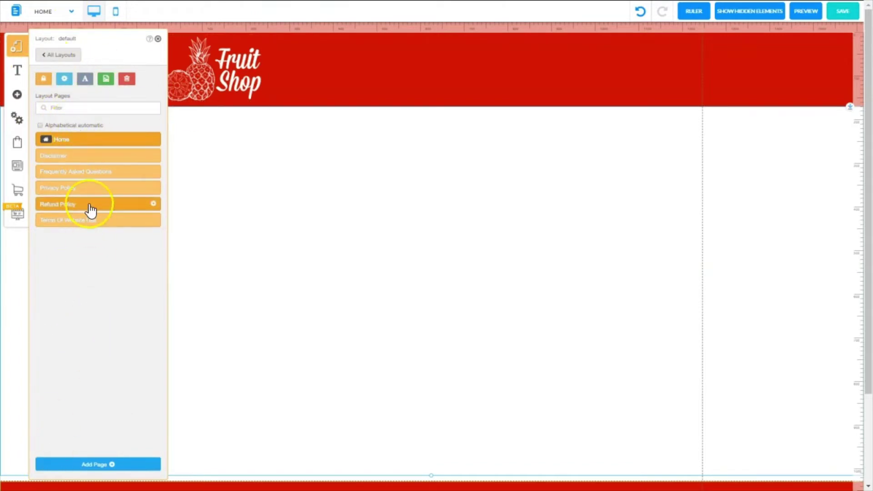
click(844, 13)
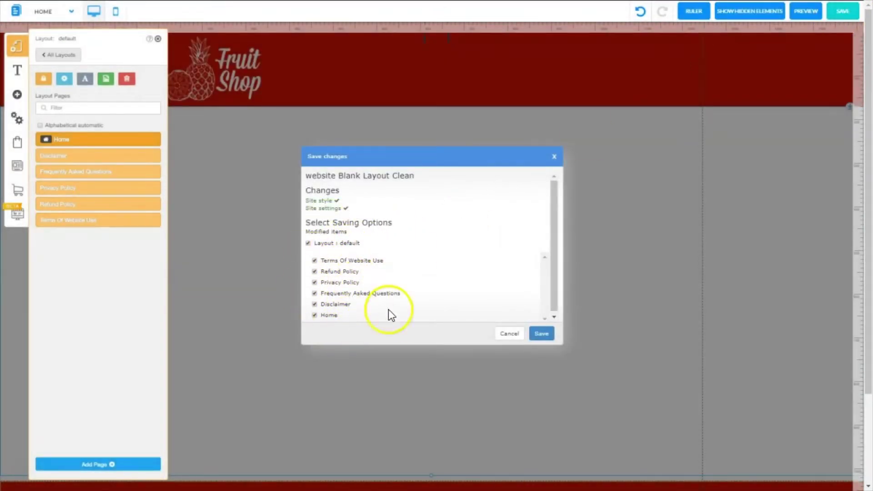
- Save all six modified pages and switch the editor to the Disclaimer page
click(541, 334)
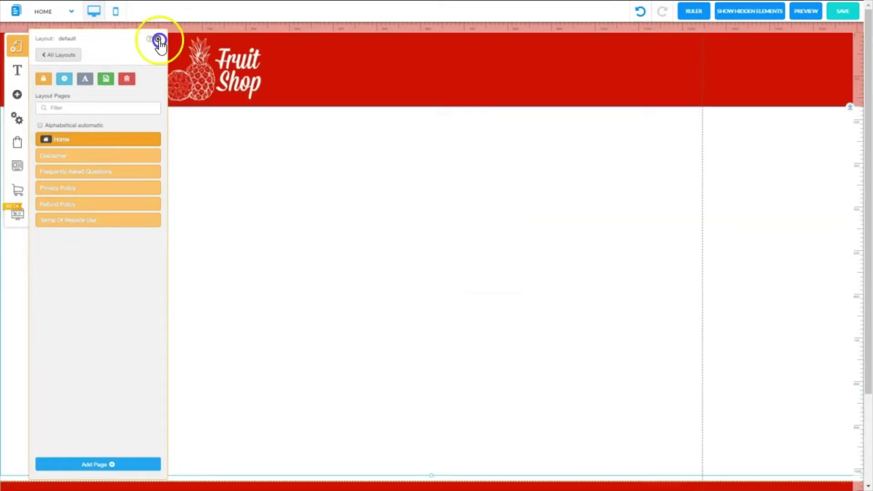
click(158, 39)
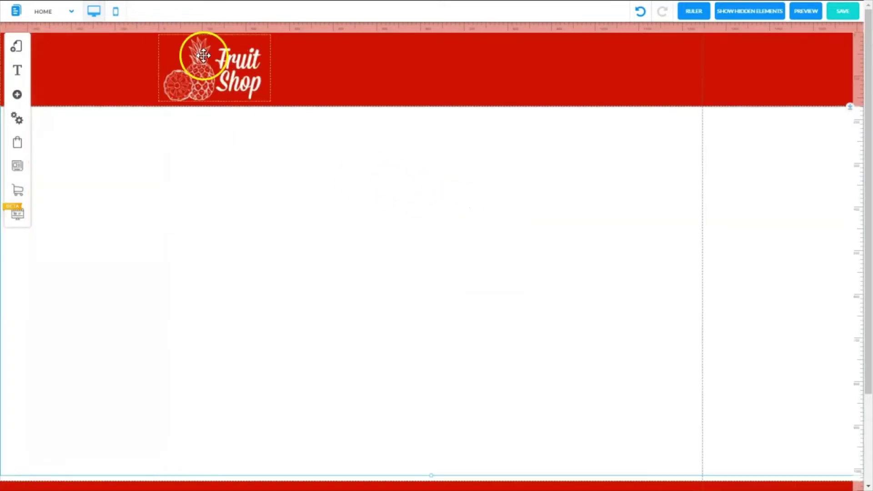
click(70, 14)
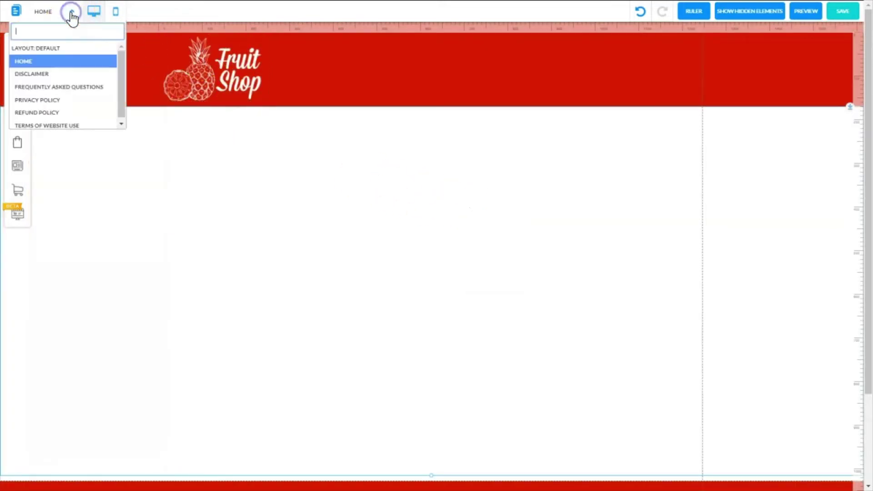
click(58, 73)
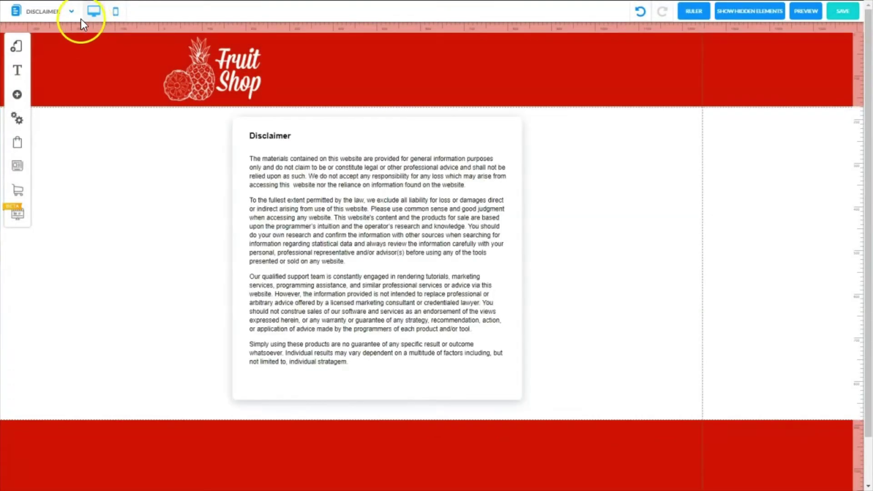
- On the Frequently Asked Questions page, move See Our Products beside the 'We have several products' answer
click(73, 14)
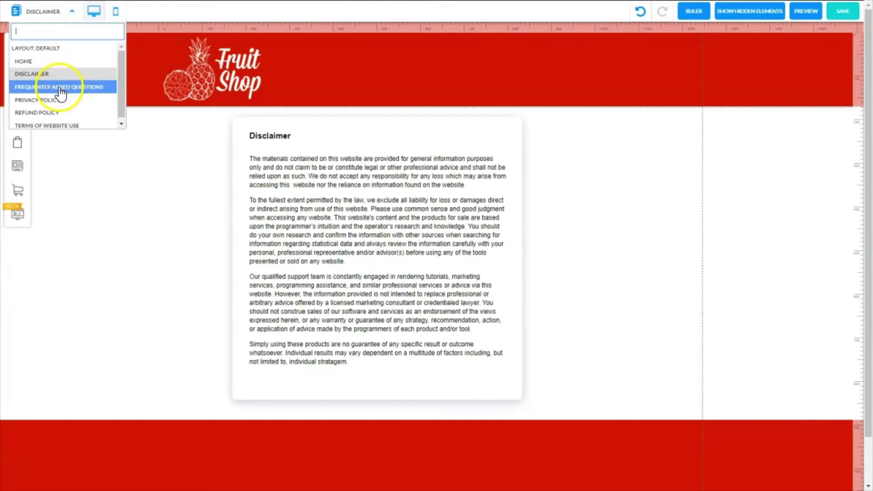
click(59, 86)
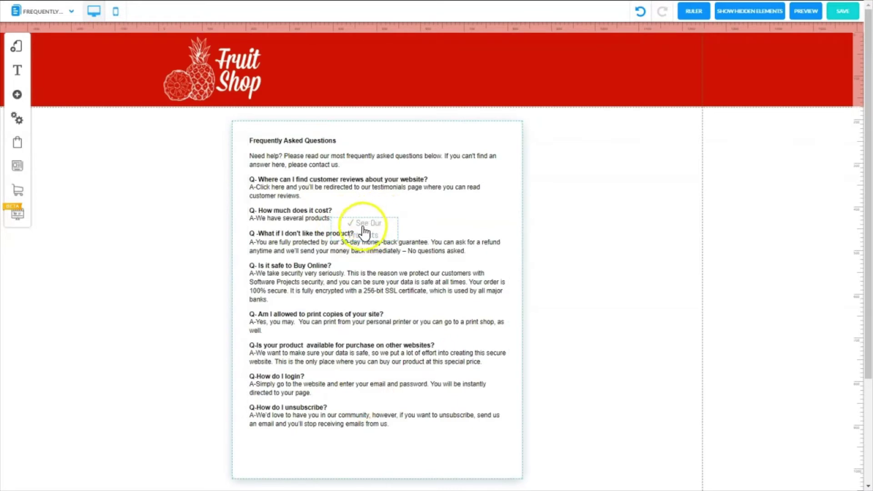
drag(361, 232, 396, 217)
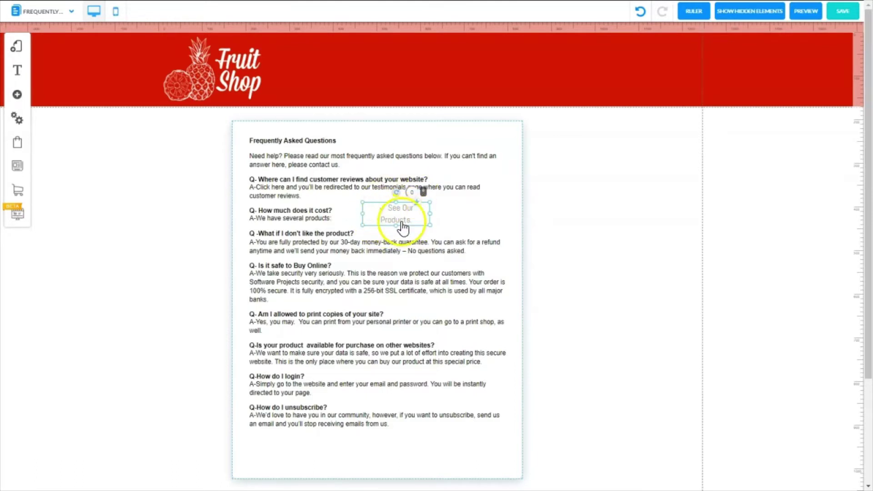
click(43, 12)
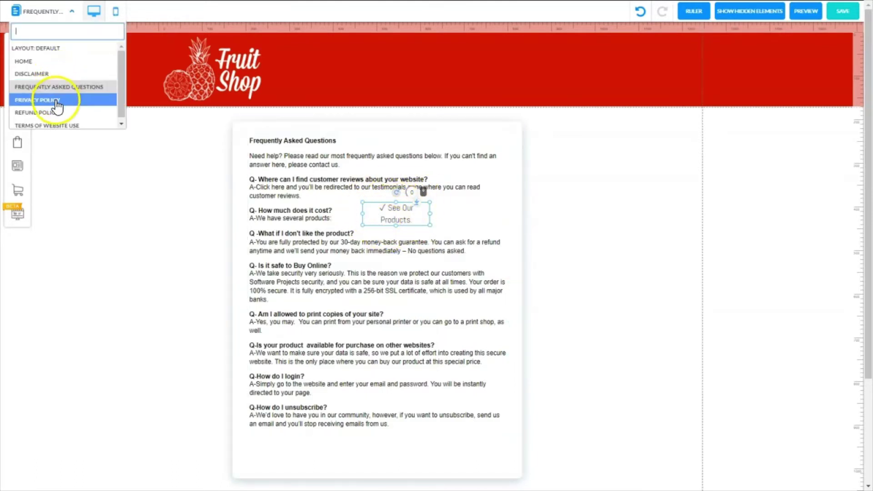
- Switch to the Privacy Policy page, scroll through its content, and save the site
click(56, 97)
scroll(803, 233, down, 10)
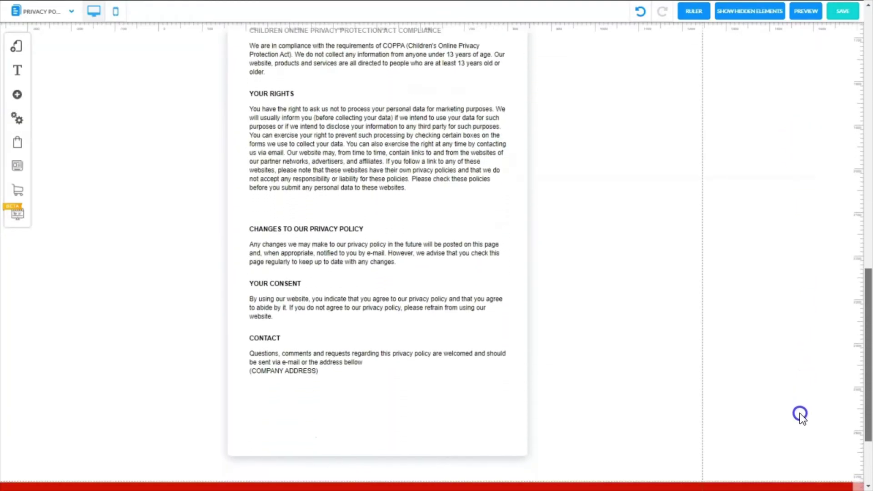
scroll(799, 366, up, 15)
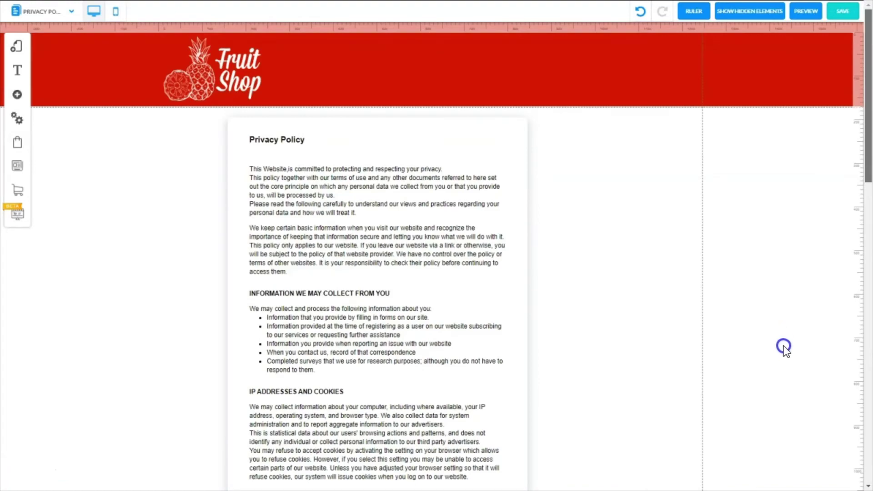
drag(866, 166, 852, 306)
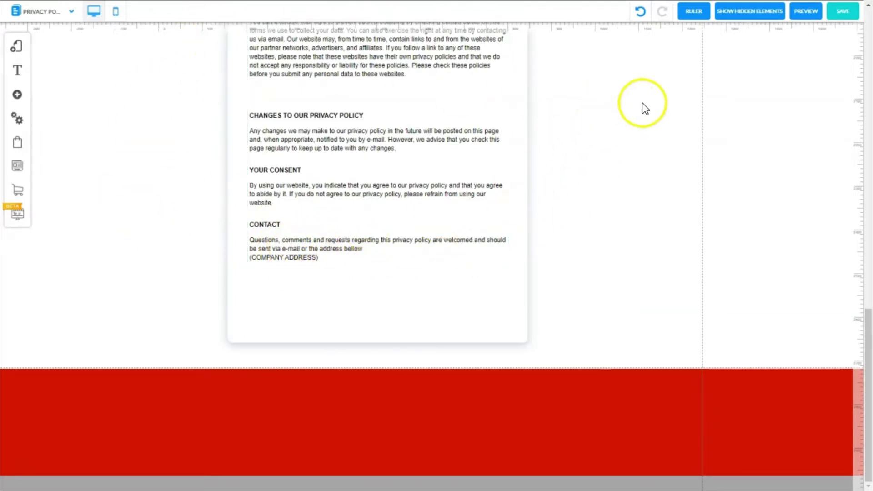
click(843, 12)
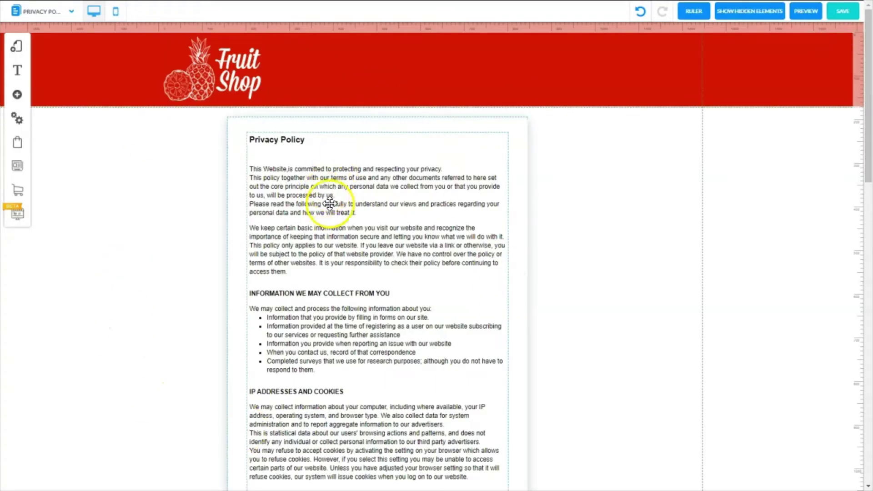
click(564, 256)
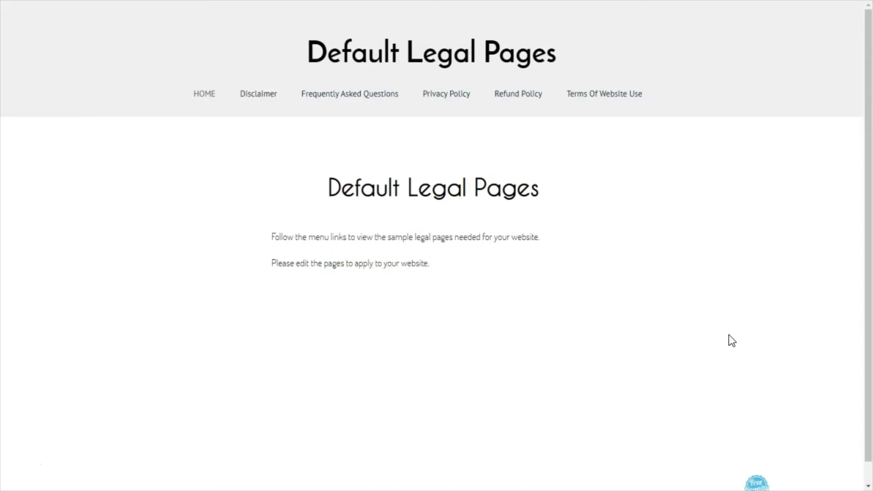
- View the published Disclaimer, FAQ, Privacy Policy, Refund Policy and Terms Of Website Use pages
click(720, 333)
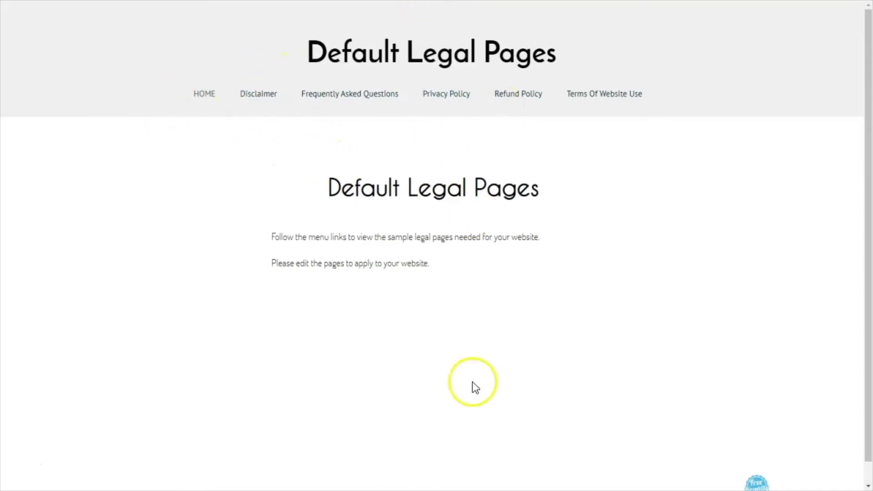
click(255, 95)
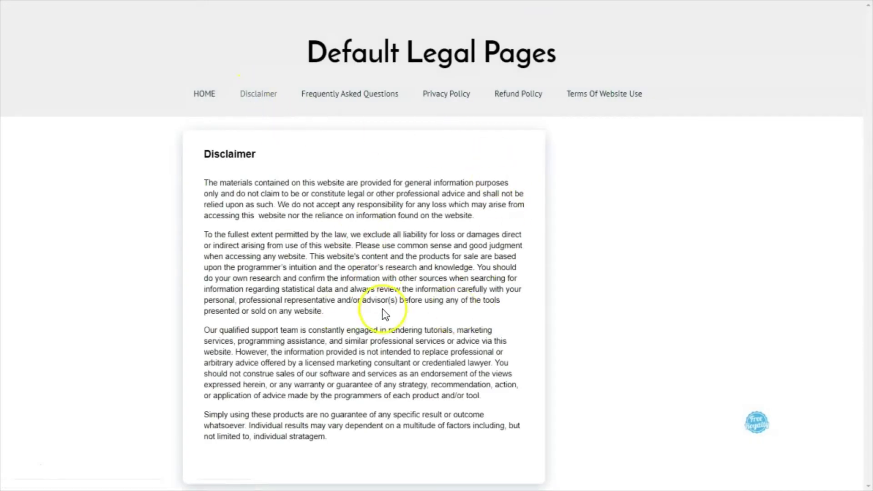
click(375, 98)
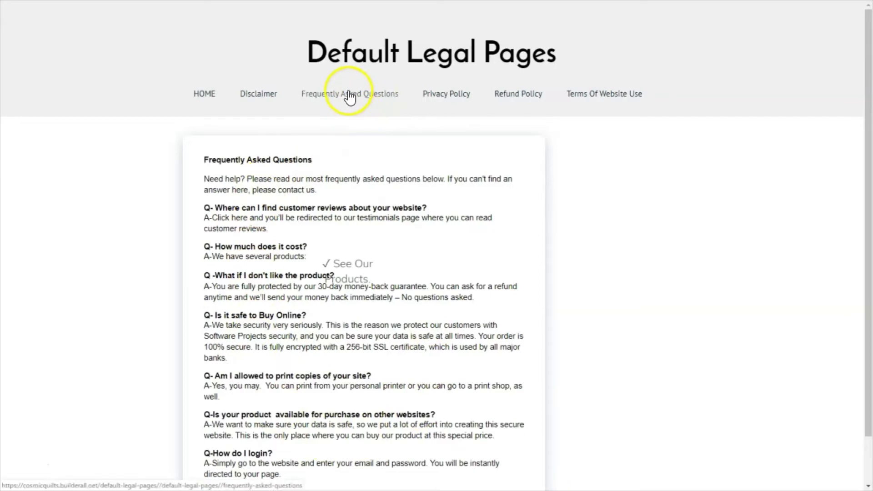
click(438, 93)
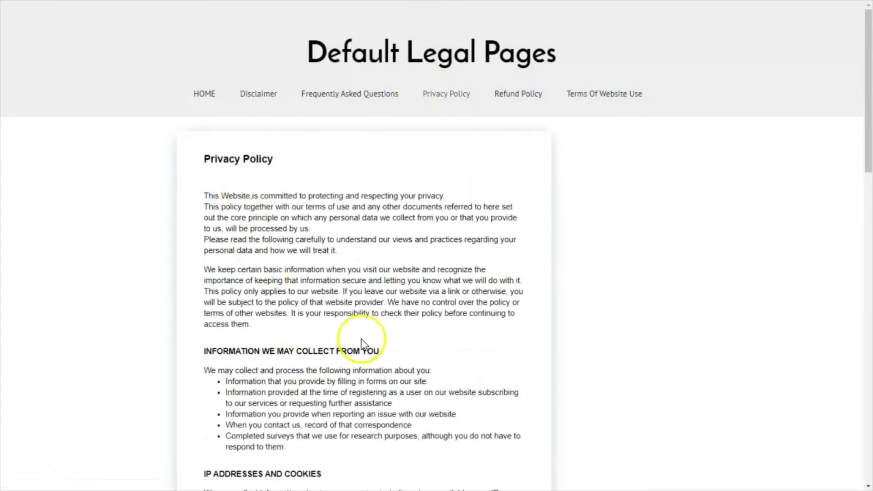
mouse_move(868, 147)
mouse_down()
mouse_move(871, 480)
mouse_move(869, 129)
mouse_up()
click(508, 100)
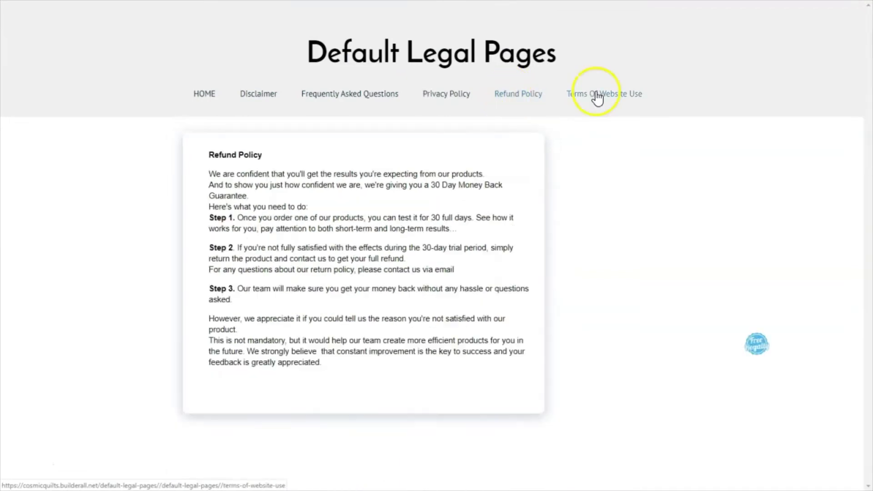
click(597, 94)
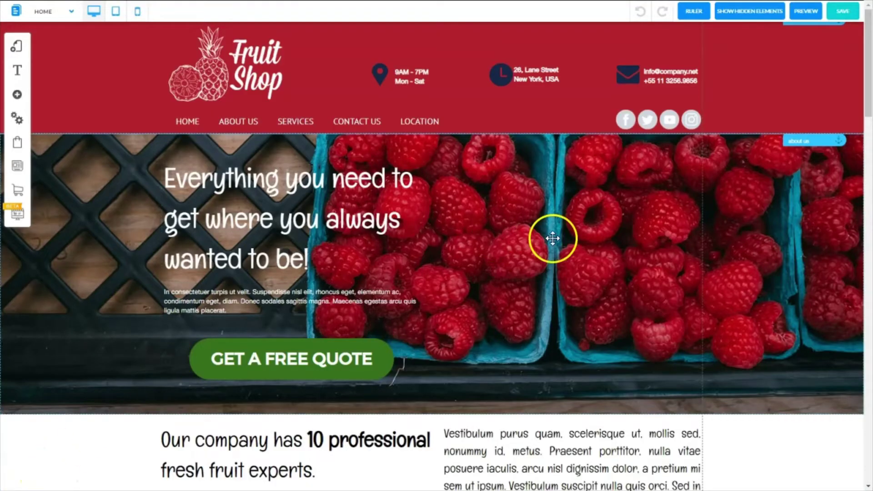
- Add the 'Legal Pages - Default' layout from the default-legal-pages group in My Layouts
click(16, 48)
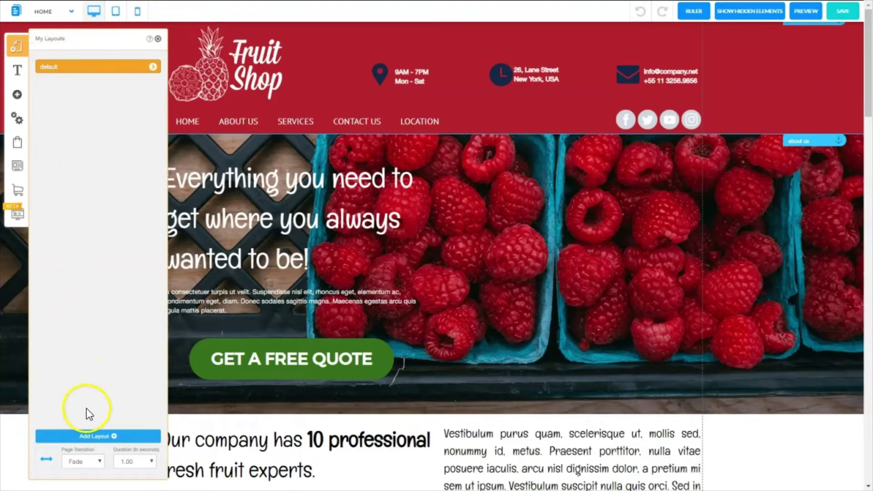
click(94, 438)
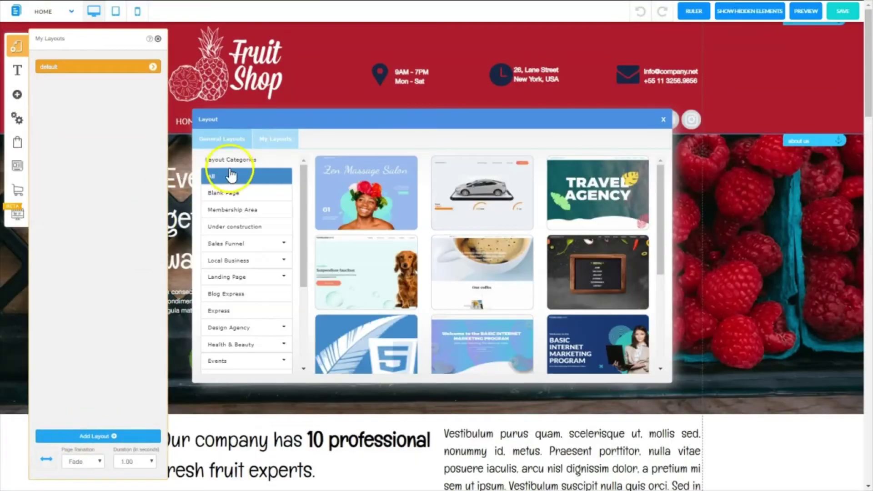
click(279, 141)
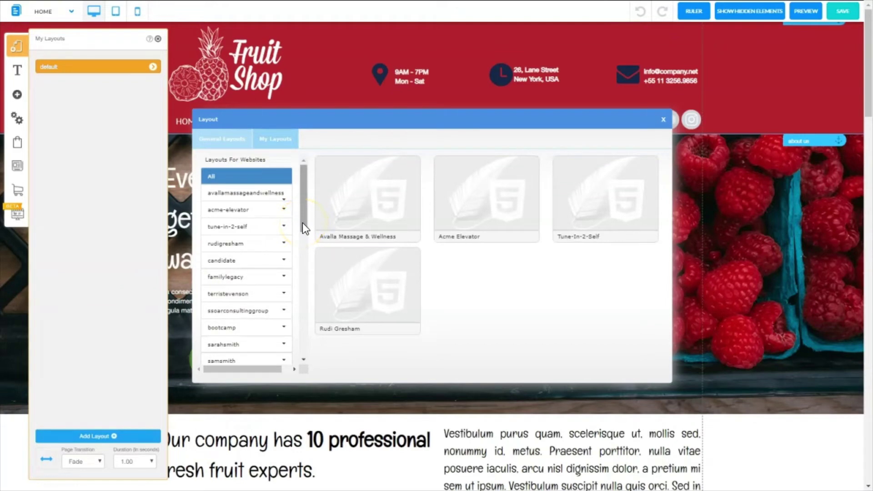
drag(302, 222, 230, 267)
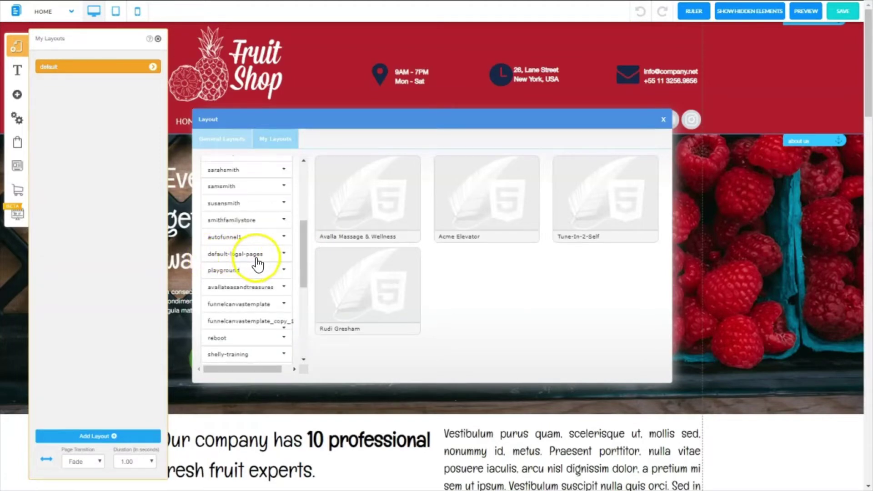
click(236, 256)
click(221, 269)
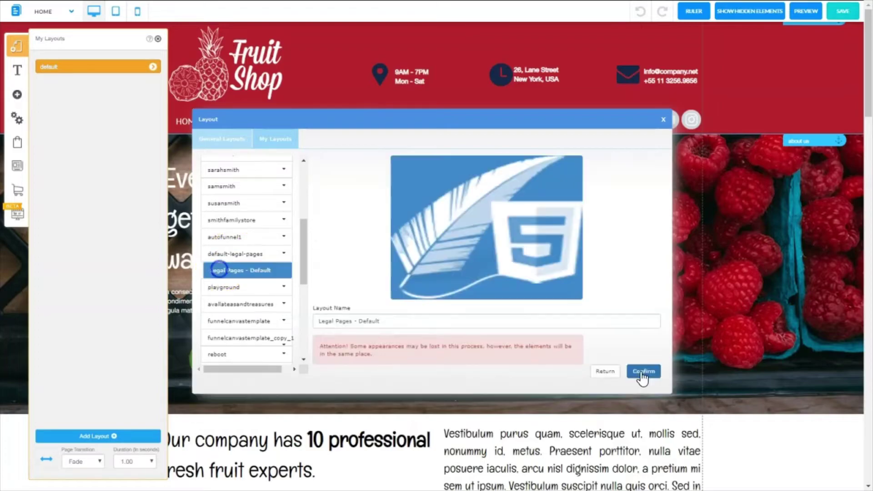
click(643, 372)
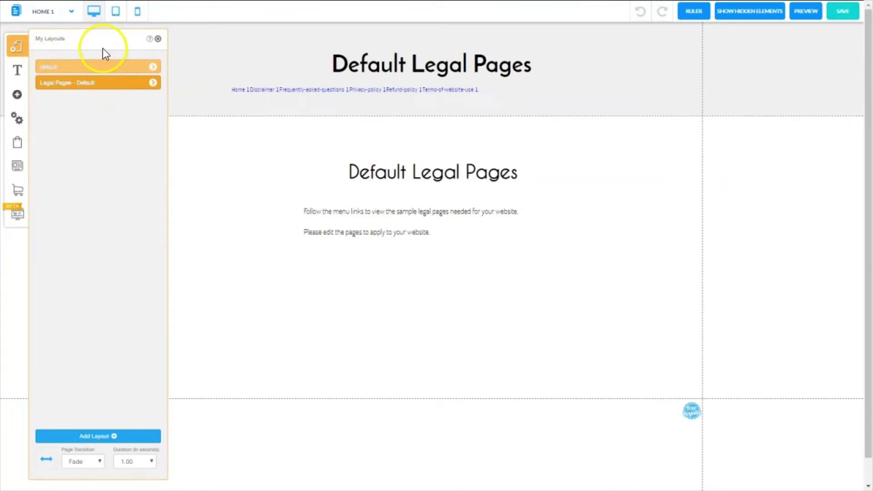
- Go to the Legal Pages - Default layout's pages and select the Default Legal Pages heading for editing
click(94, 68)
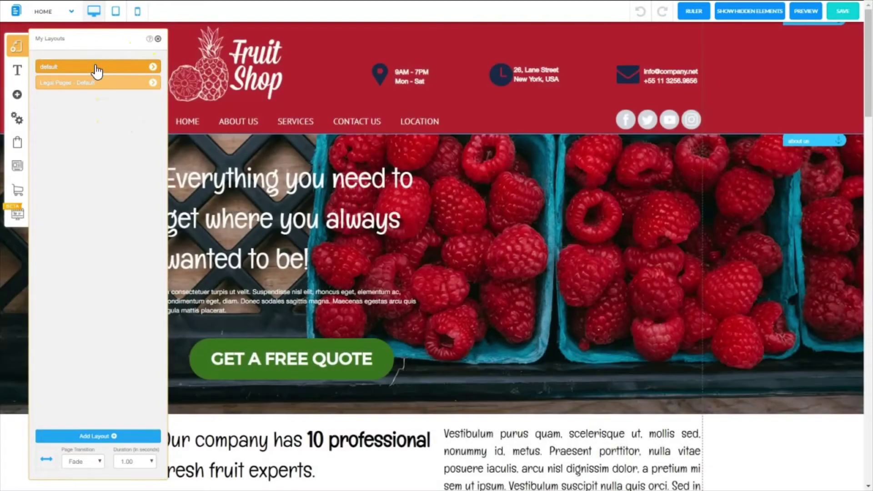
click(96, 84)
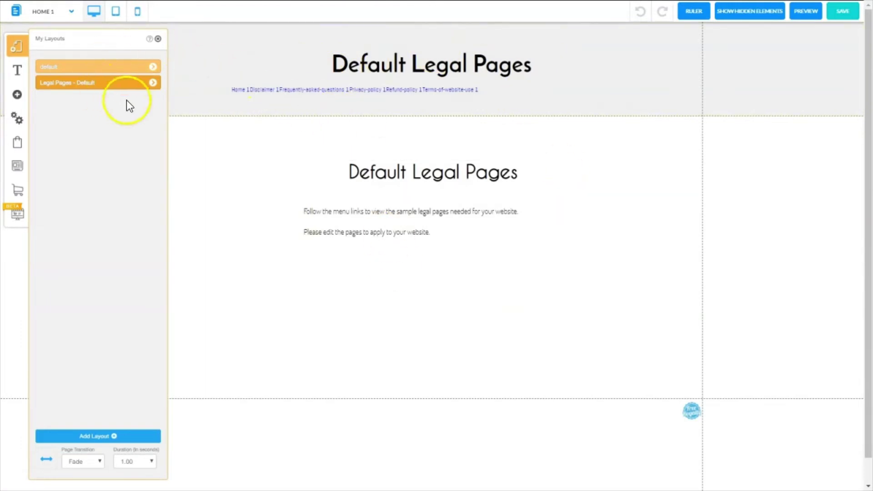
click(153, 83)
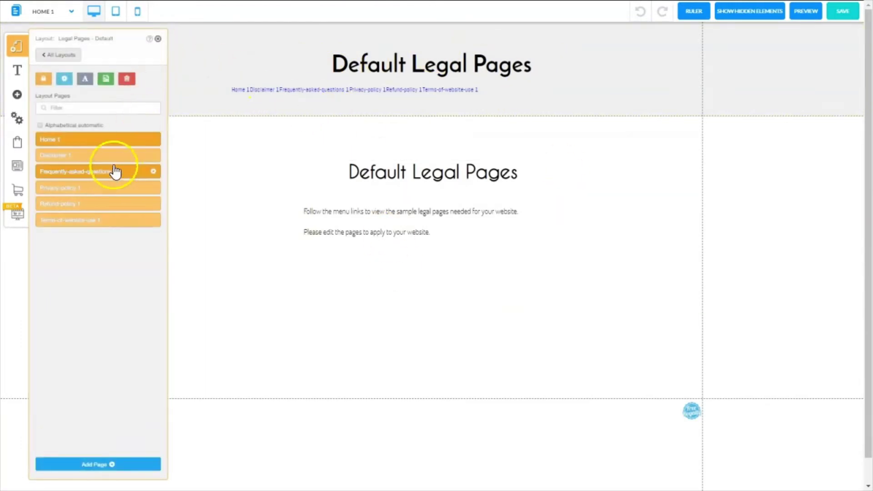
click(405, 173)
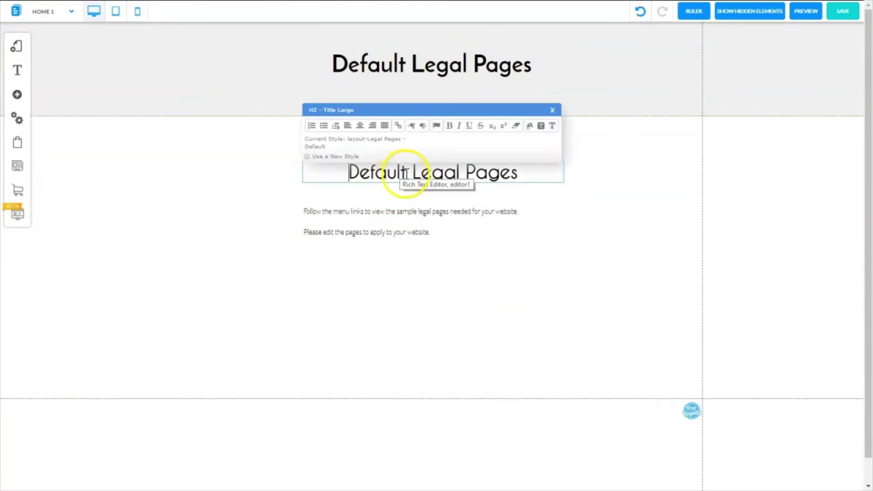
- Shorten the heading to 'Legal Pages' and delete the intro paragraph text box
drag(408, 173, 348, 173)
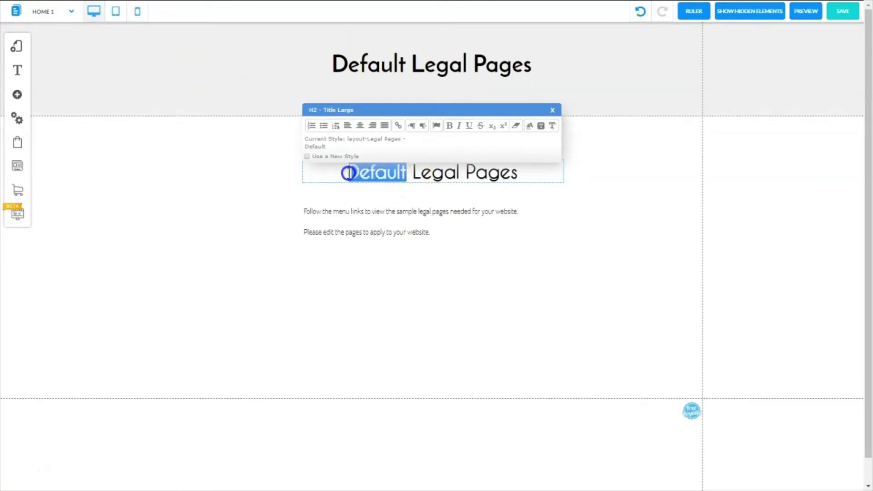
key(BackSpace)
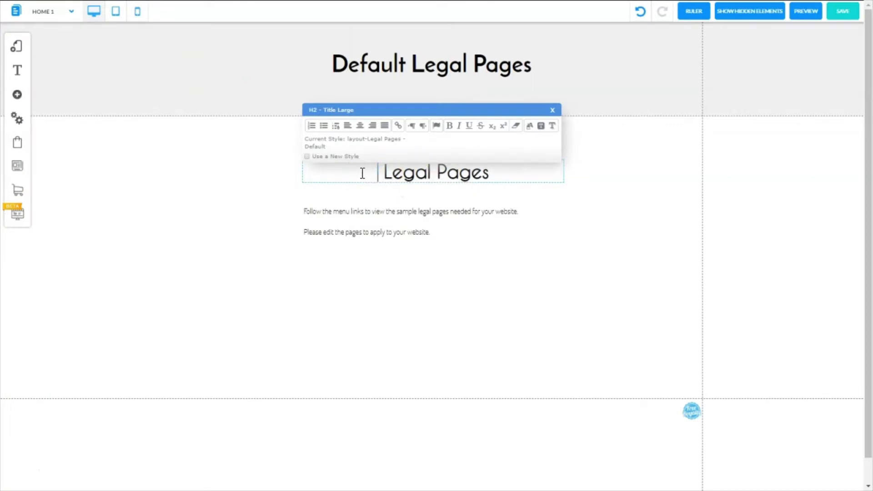
click(529, 224)
click(465, 279)
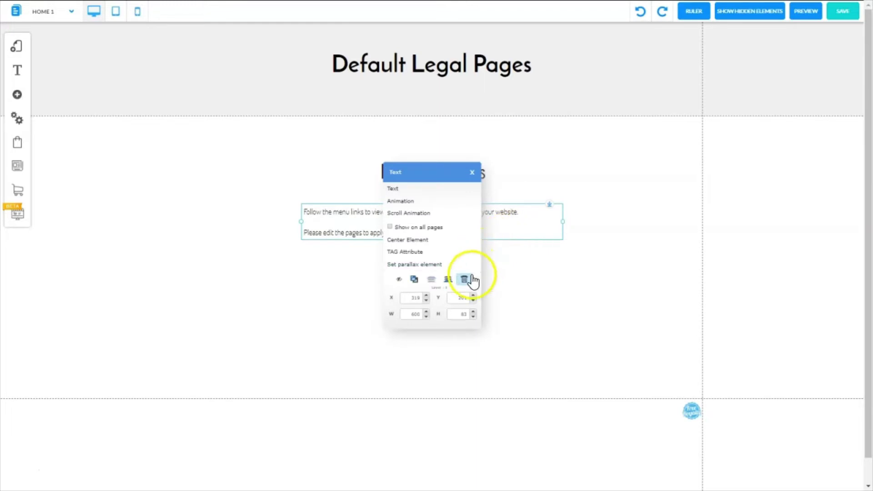
- Delete the header title box and apply the red header appearance style
double_click(391, 68)
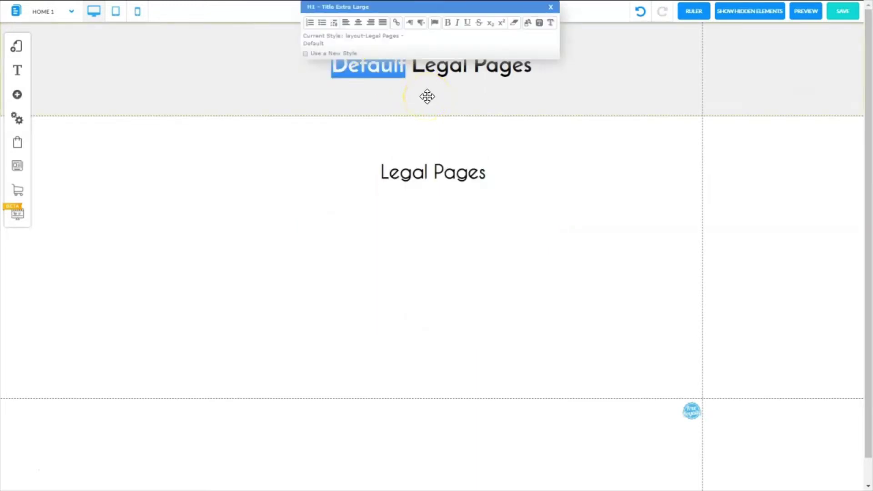
key(BackSpace)
click(394, 49)
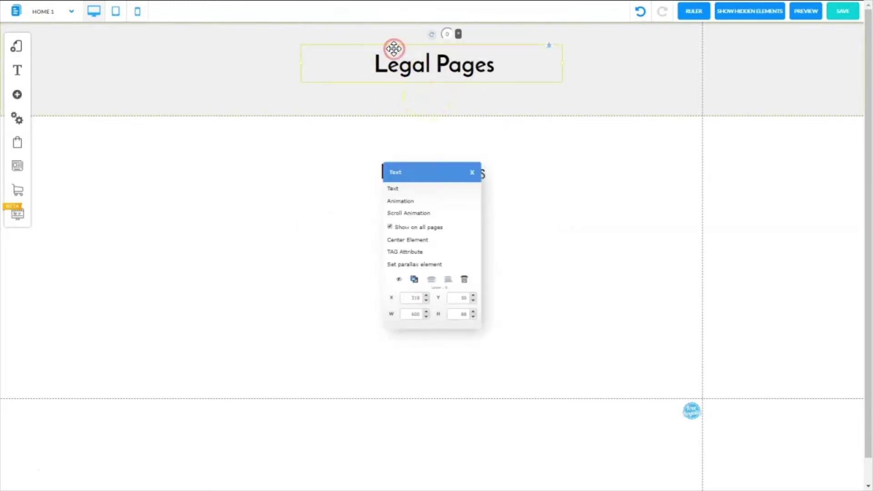
click(465, 279)
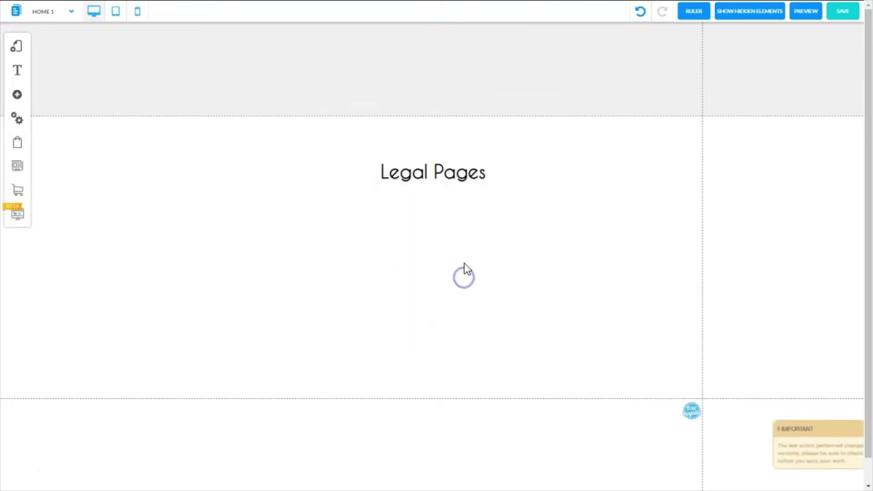
right_click(373, 50)
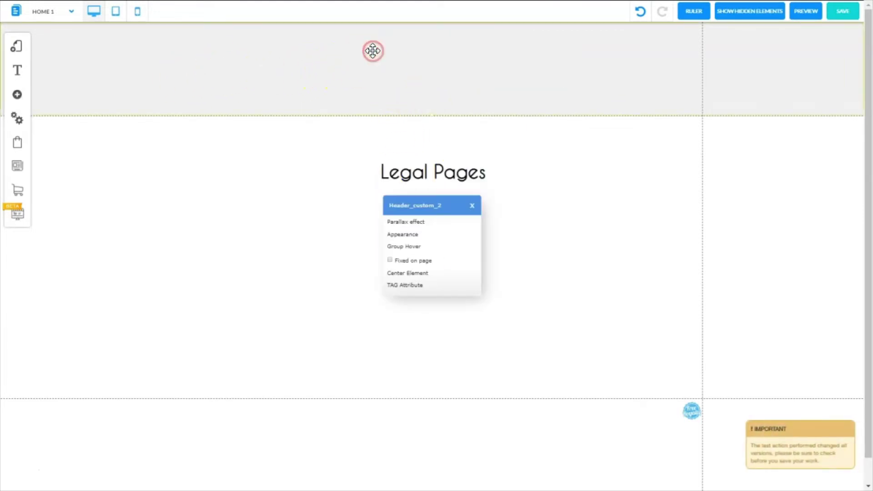
click(407, 236)
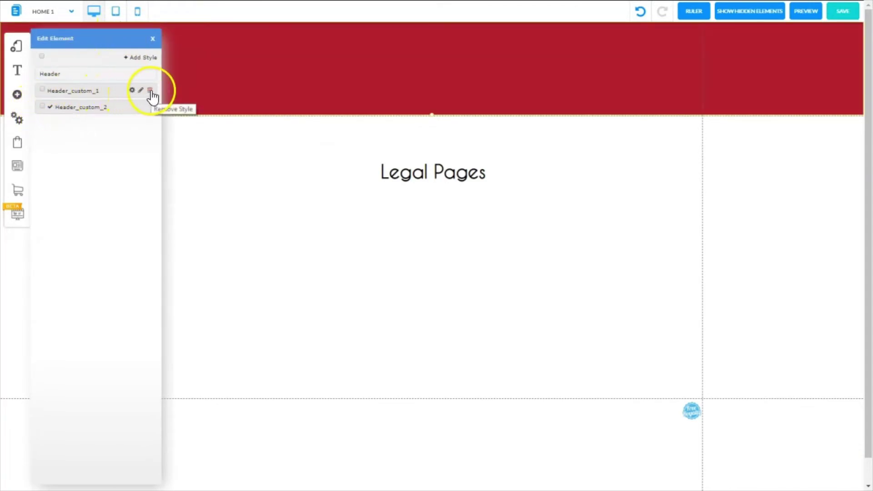
click(17, 94)
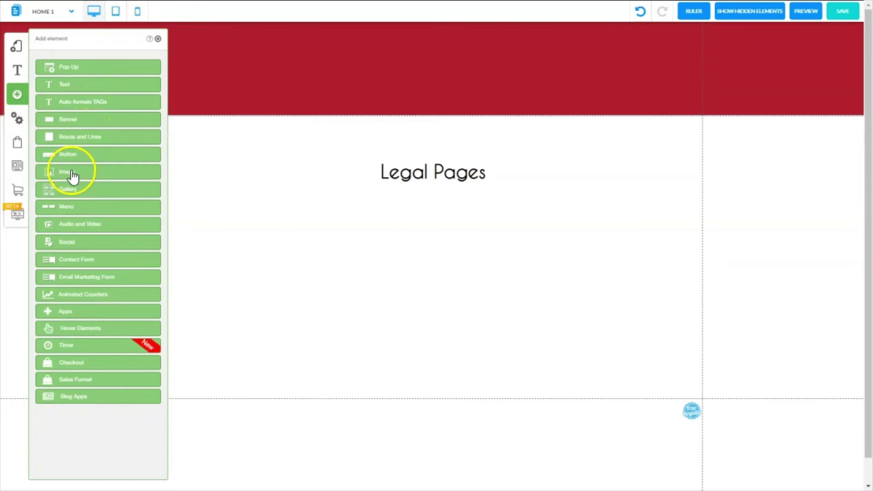
- Add an image element and replace its picture with the Fruit Shop logo
click(72, 173)
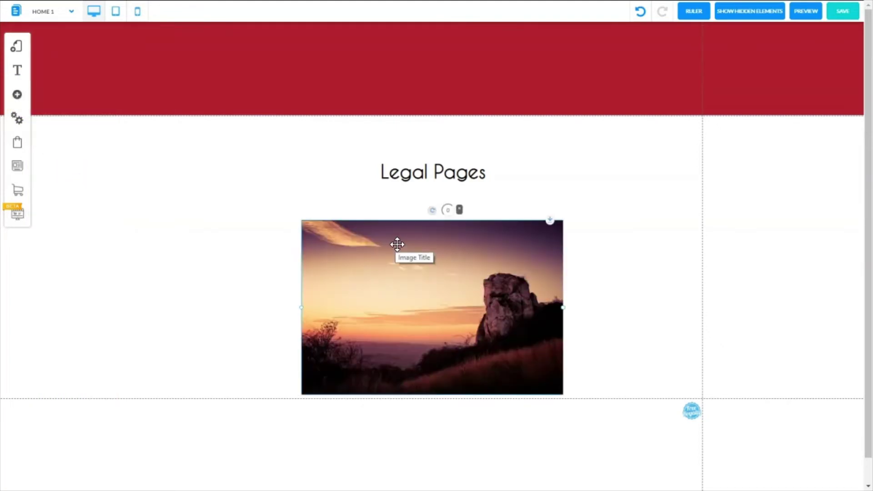
click(397, 245)
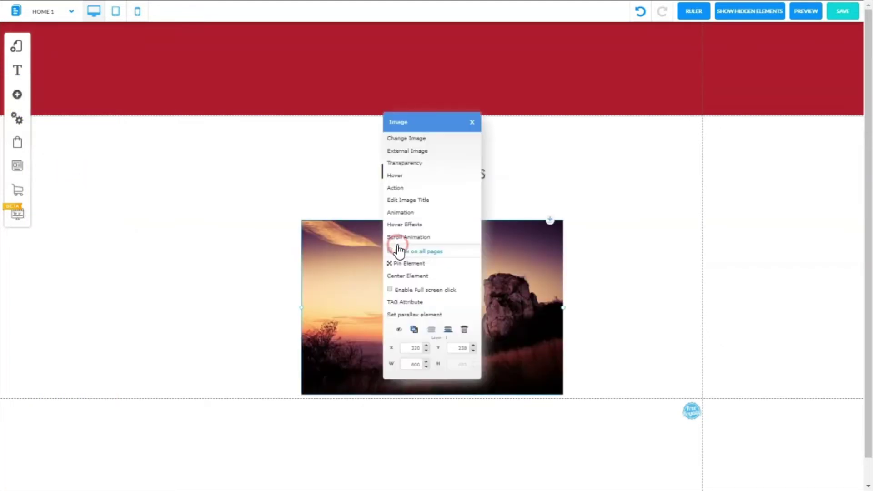
click(412, 143)
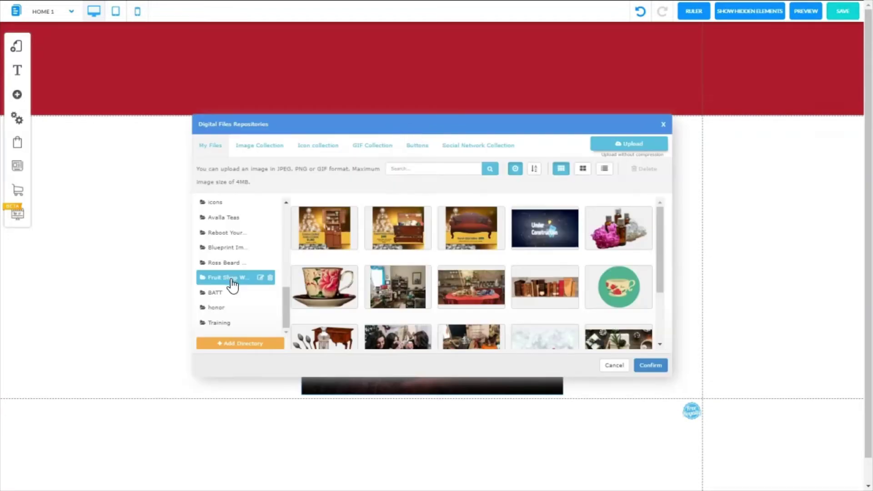
click(232, 282)
click(455, 227)
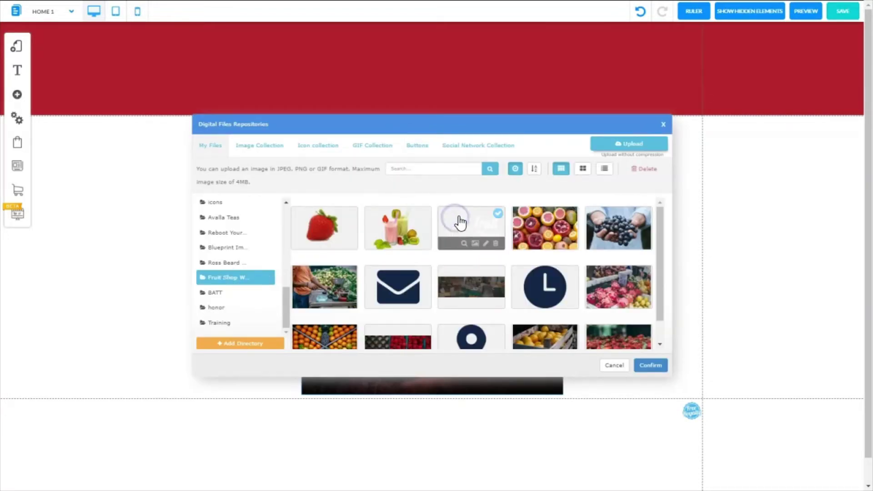
click(648, 365)
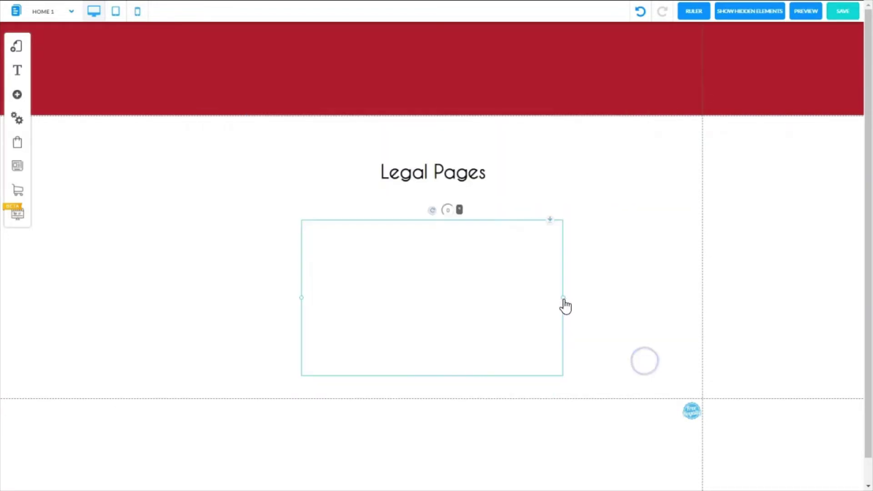
- Shrink the logo to about 248 by 146 and align it in the red header using rulers
drag(563, 299, 414, 279)
drag(354, 266, 239, 84)
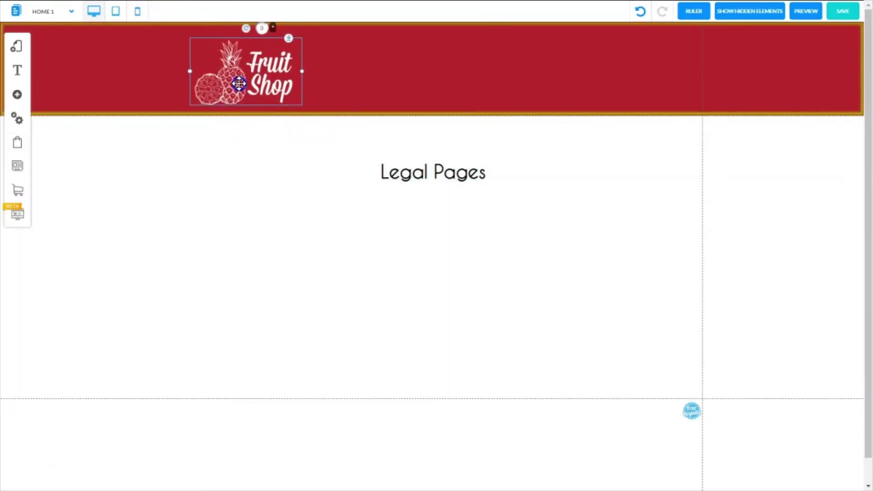
click(693, 14)
drag(225, 78, 191, 78)
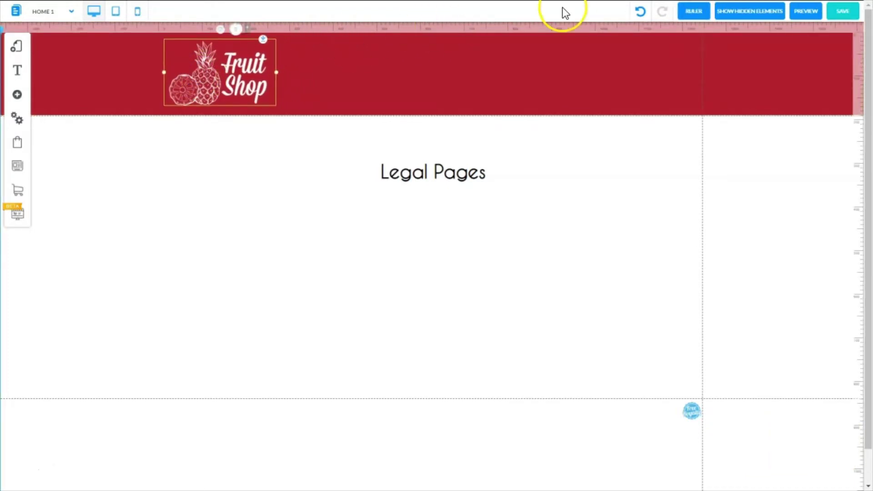
click(691, 14)
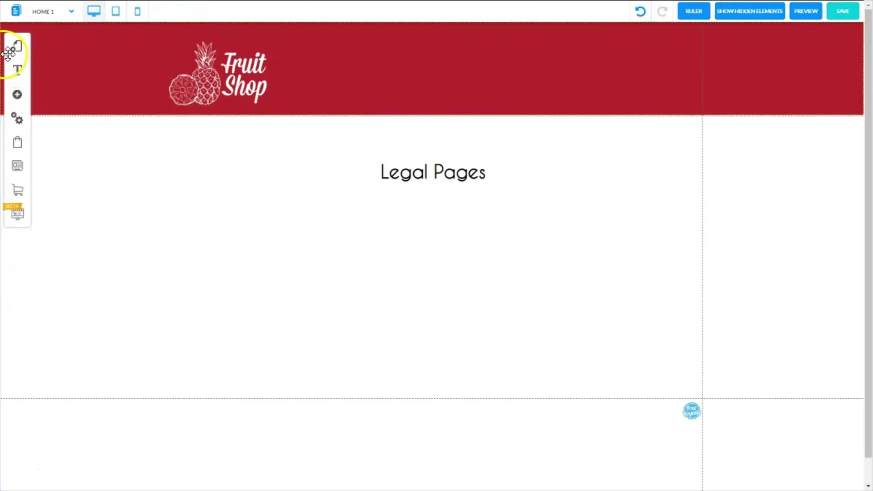
- Add the first blue button style beneath the Legal Pages heading and widen it
click(18, 96)
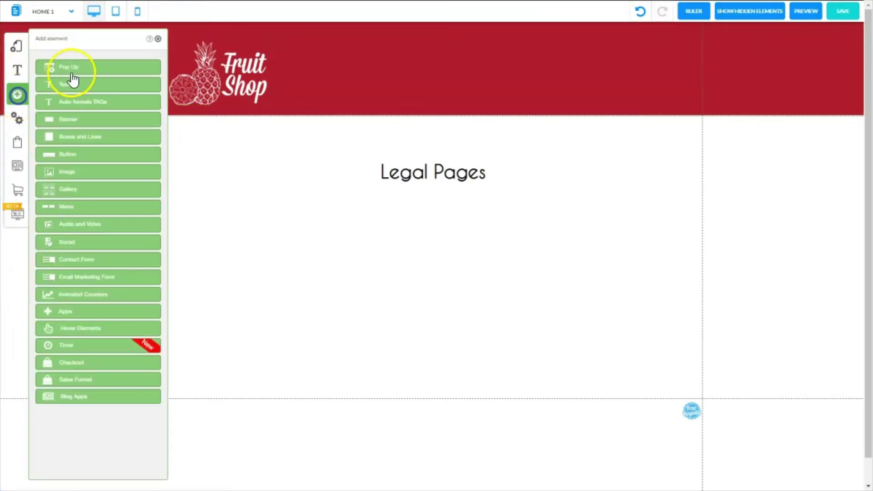
click(72, 156)
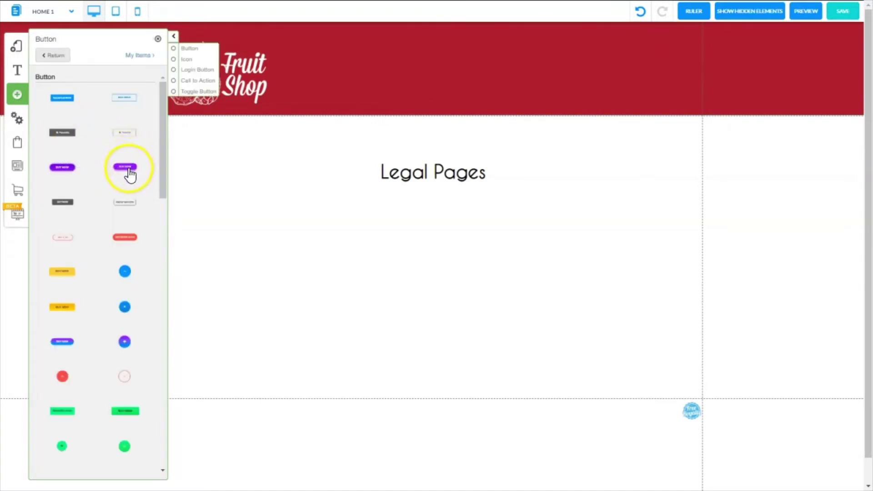
click(64, 98)
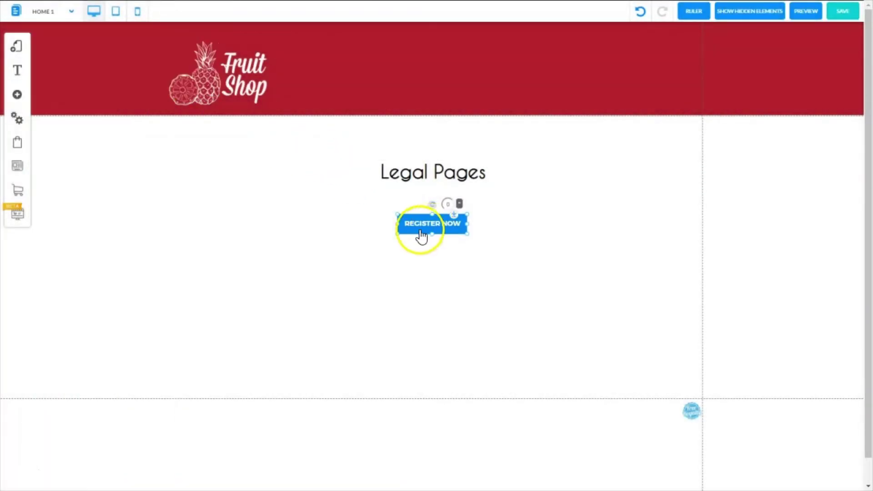
drag(399, 234, 319, 245)
- Set the button's text size to 24 and its background colour to dark red
right_click(435, 229)
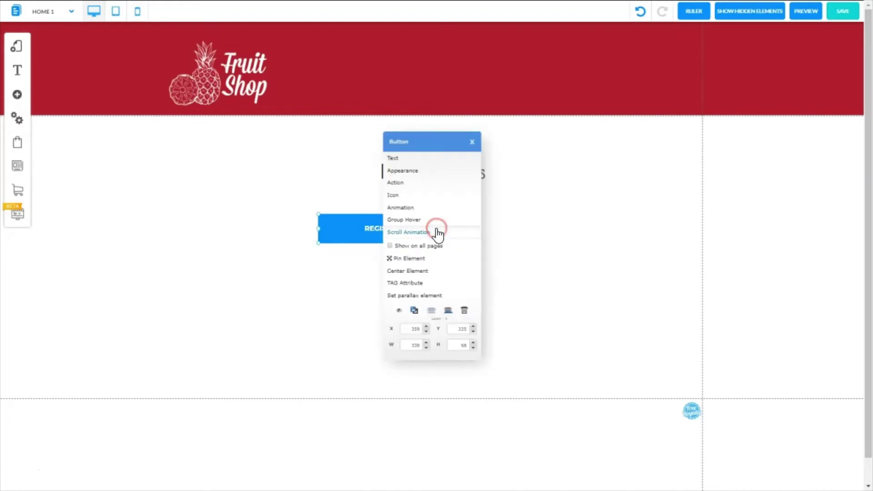
click(420, 176)
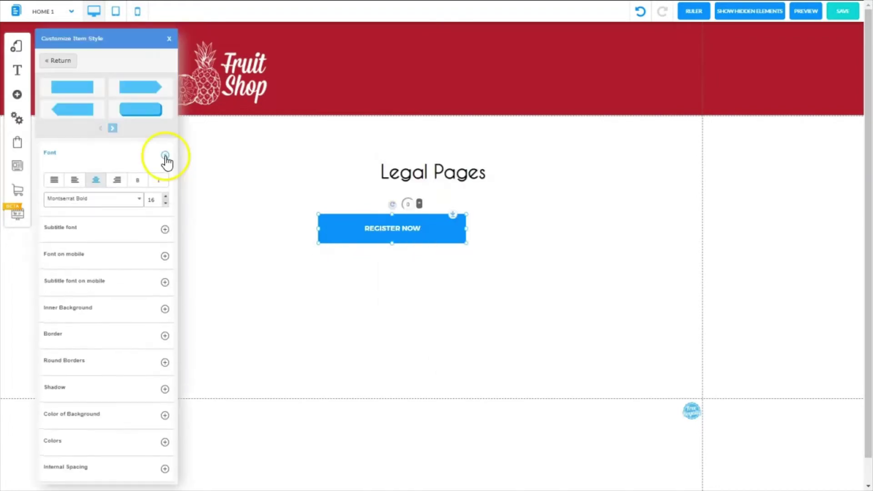
click(165, 197)
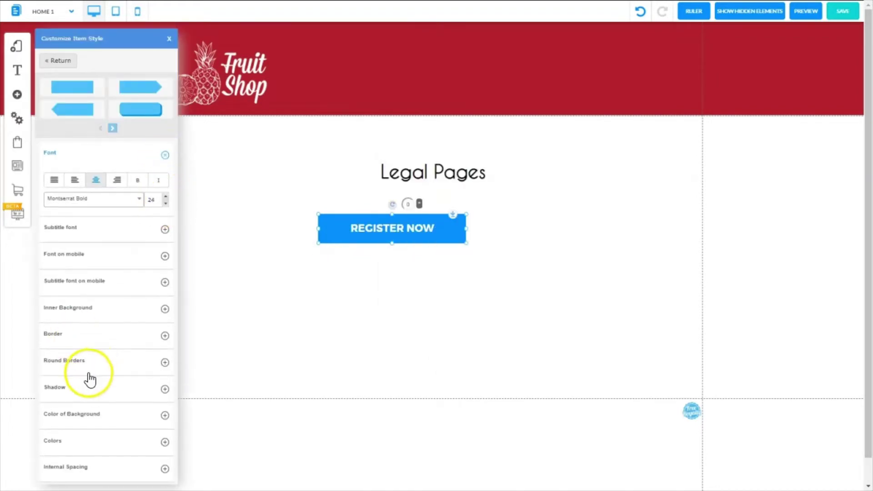
click(165, 416)
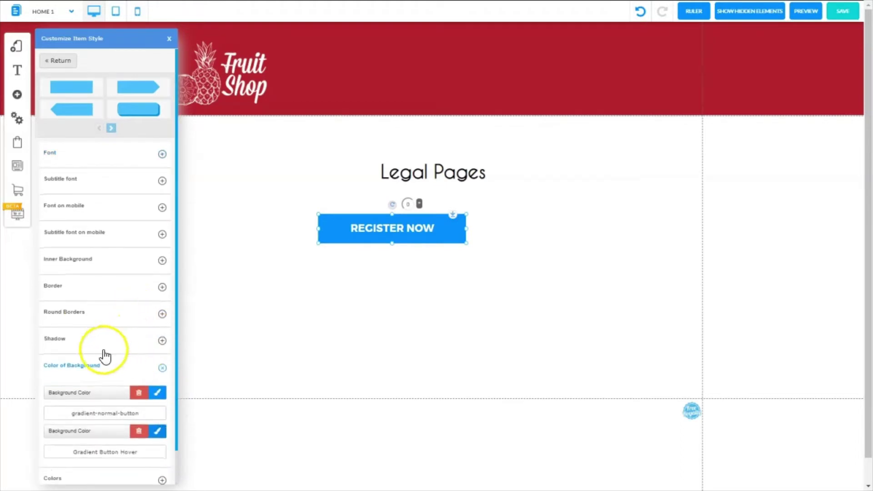
click(160, 394)
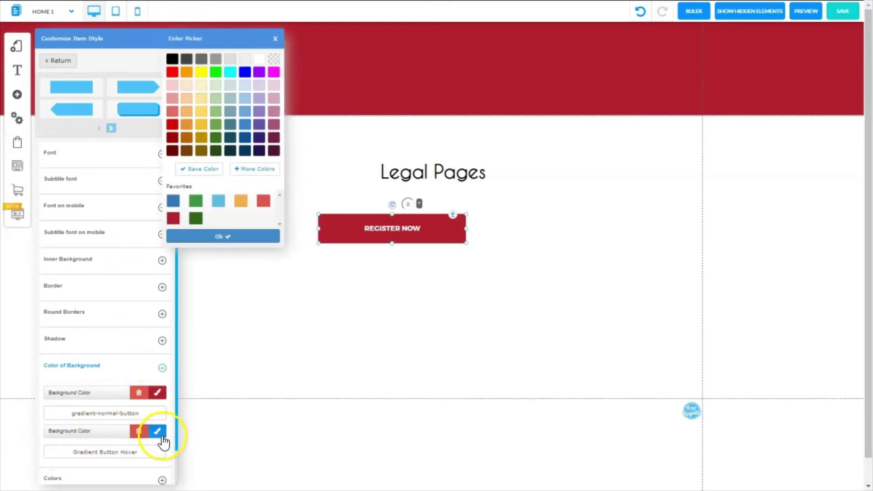
click(265, 324)
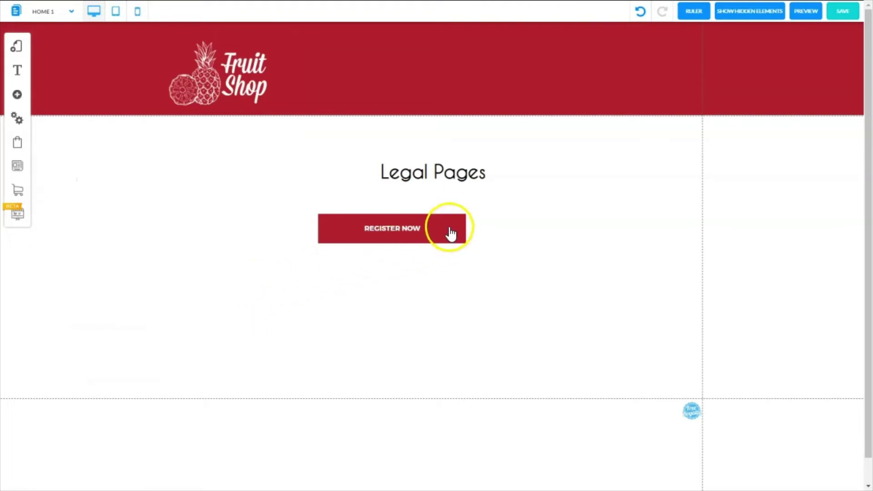
- Change the button label from REGISTER NOW to 'Privacy Policy'
click(441, 217)
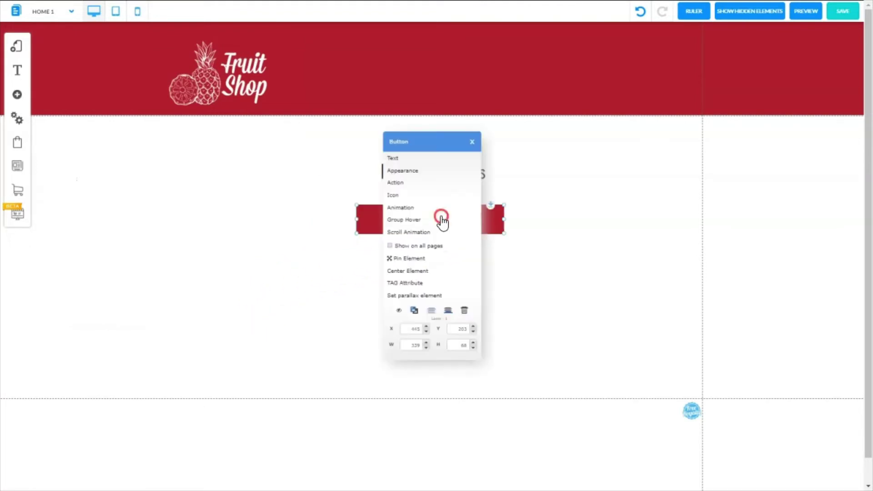
click(400, 158)
click(419, 233)
drag(420, 233, 355, 239)
text(Privacy Policy)
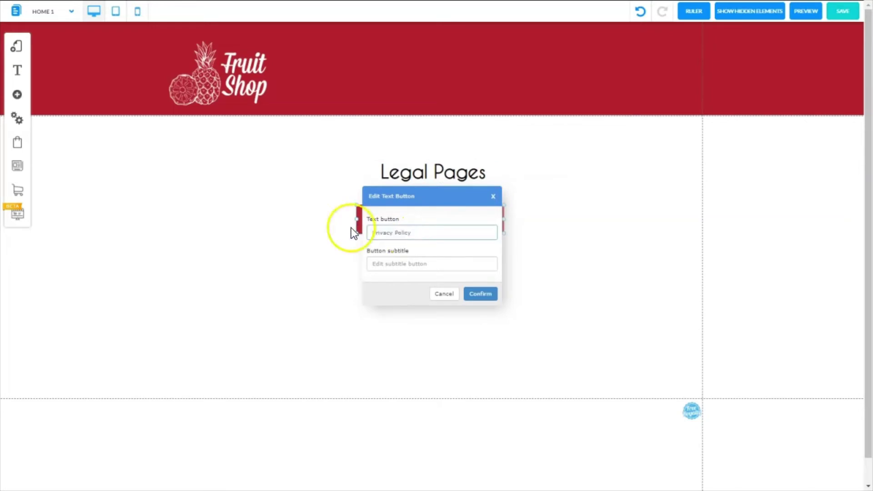
click(482, 295)
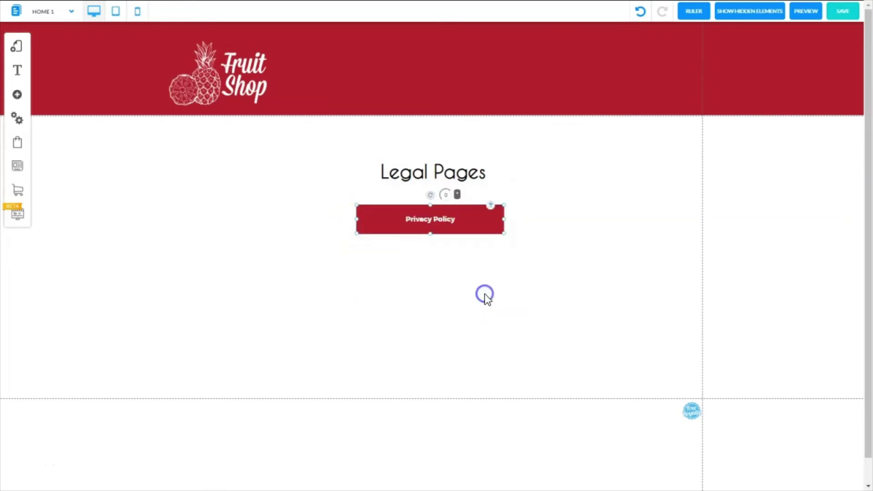
- Duplicate the Privacy Policy button and arrange the copies in a vertical column
click(486, 222)
click(487, 223)
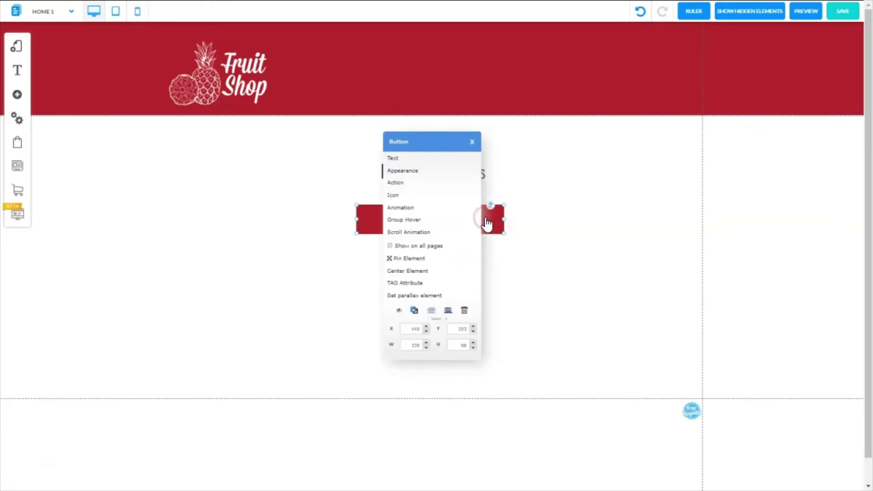
click(415, 311)
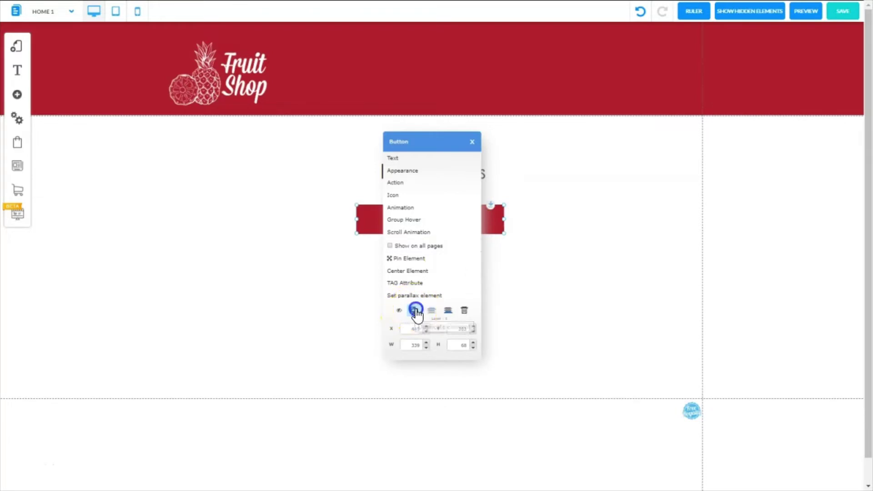
drag(413, 220, 408, 257)
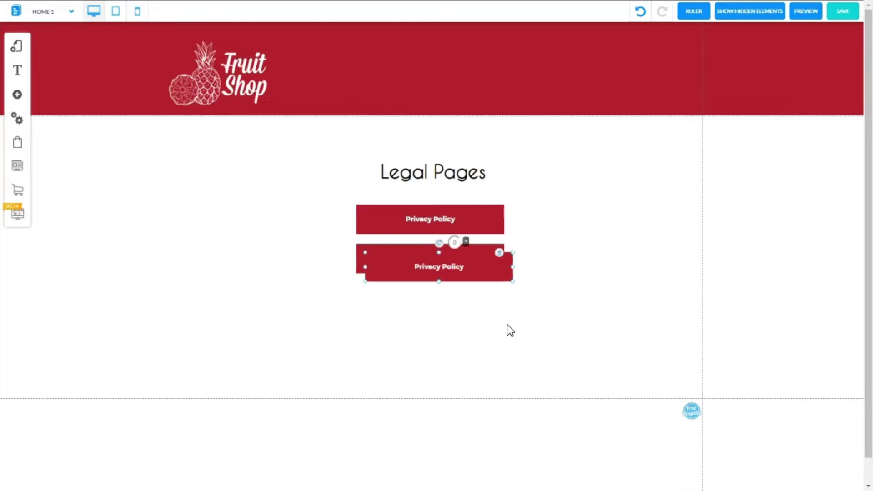
drag(384, 257, 396, 371)
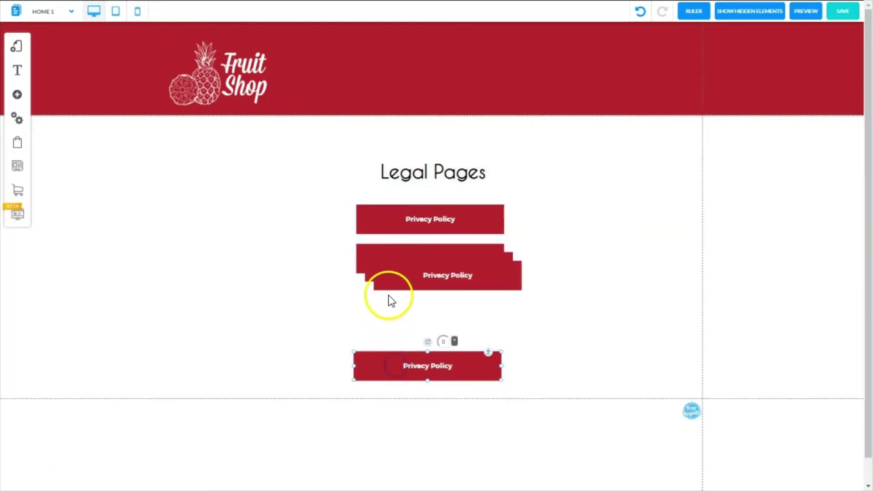
drag(392, 287, 373, 333)
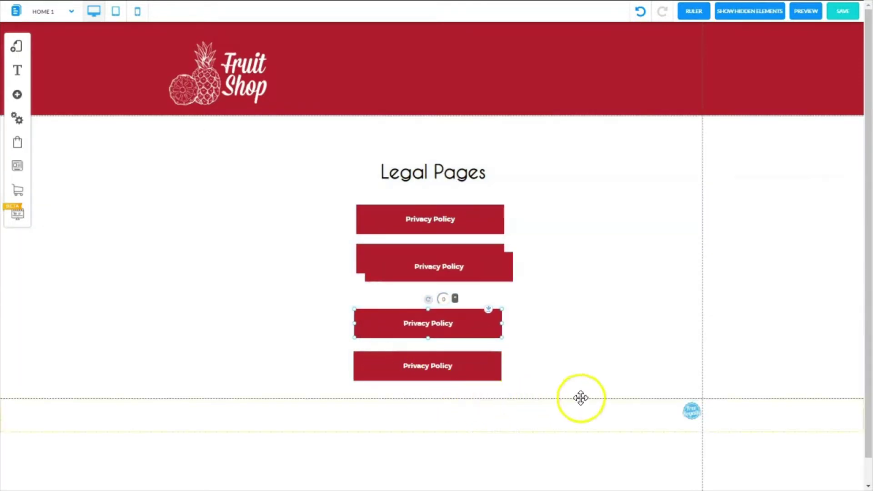
click(597, 376)
drag(476, 370, 474, 396)
drag(485, 331, 476, 308)
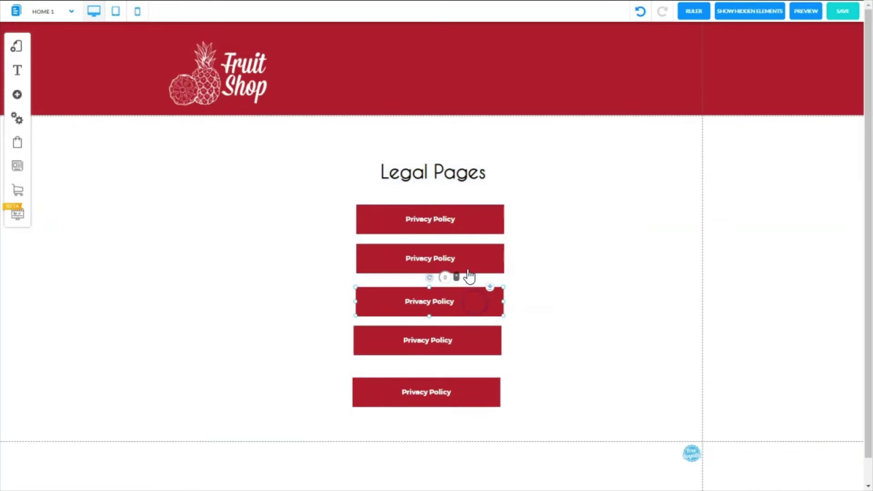
drag(469, 276, 468, 259)
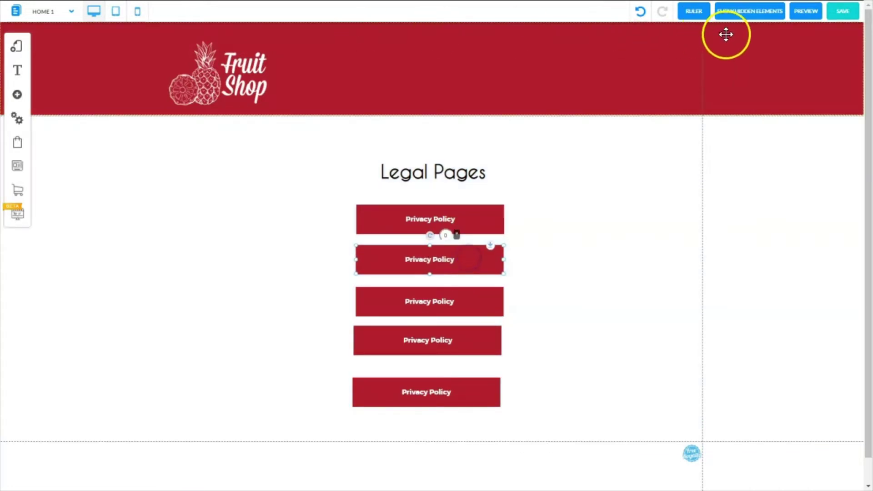
- Add a vertical ruler guide and line the buttons' left edges and spacing up to it
click(693, 13)
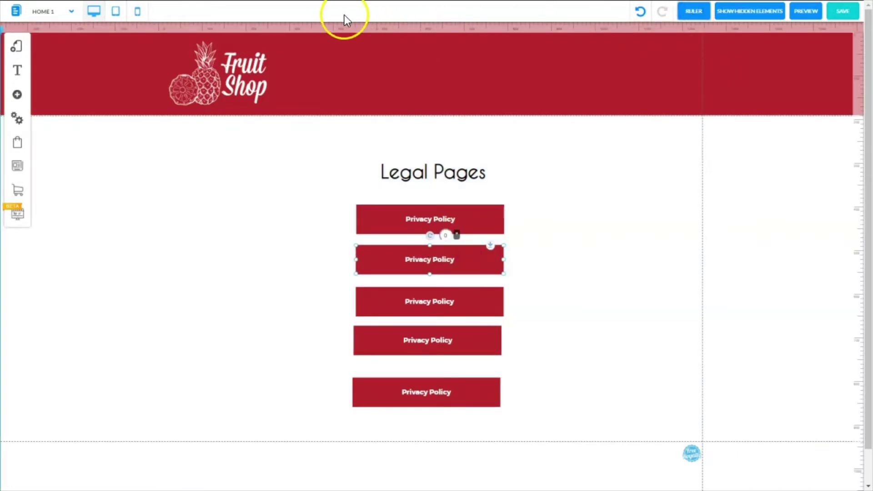
click(332, 30)
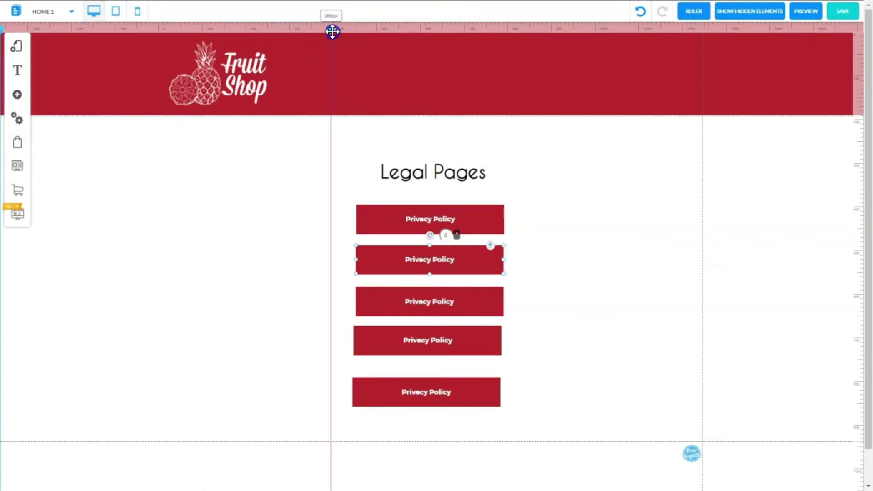
drag(332, 30, 358, 55)
drag(496, 258, 483, 300)
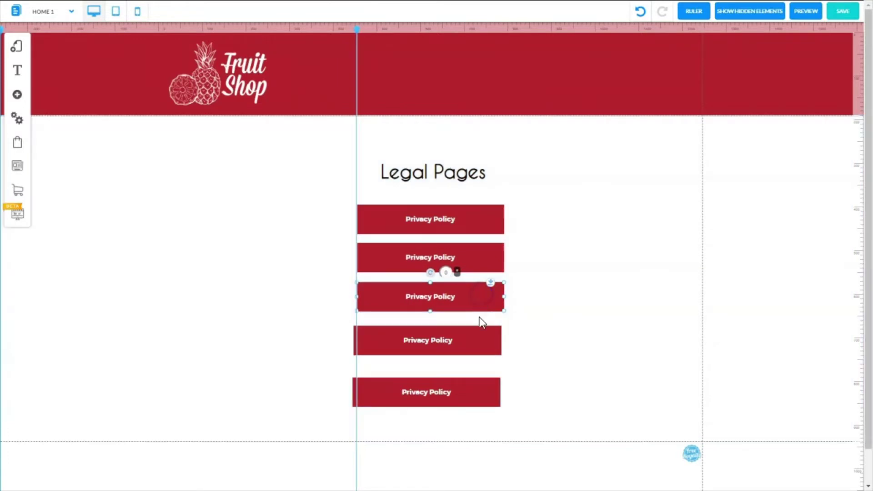
drag(479, 339, 482, 337)
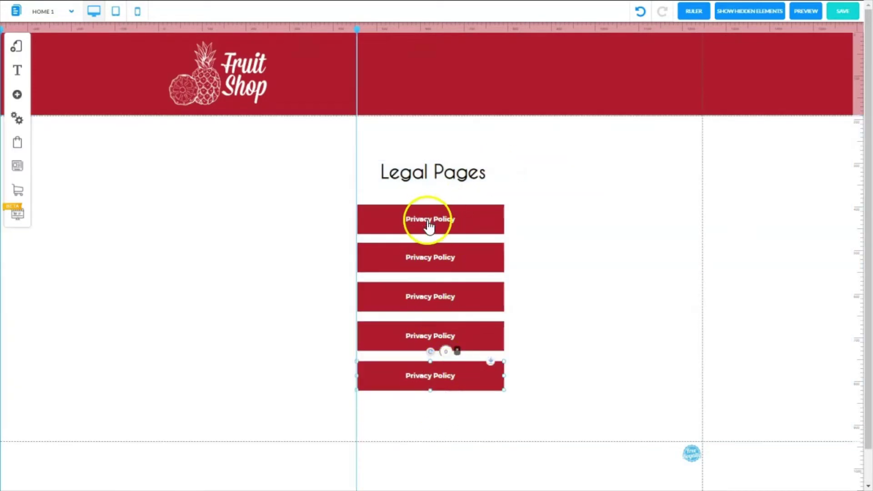
- Relabel the second and fourth buttons 'Terms of Website Use' and 'Refund Policy'
click(430, 258)
right_click(429, 263)
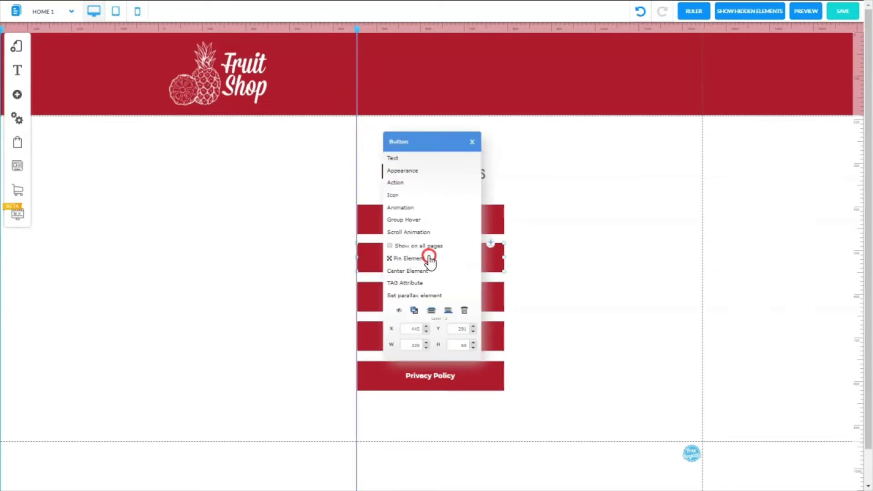
click(428, 255)
text(Terms of Website Use)
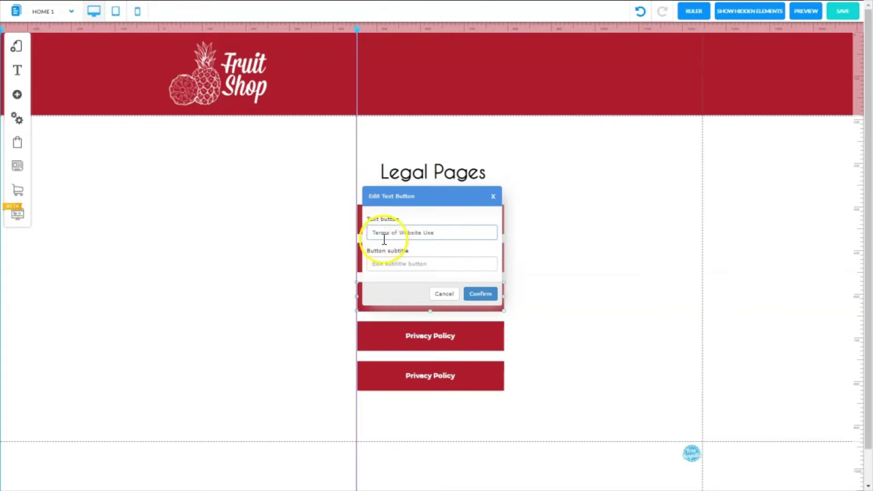
click(481, 295)
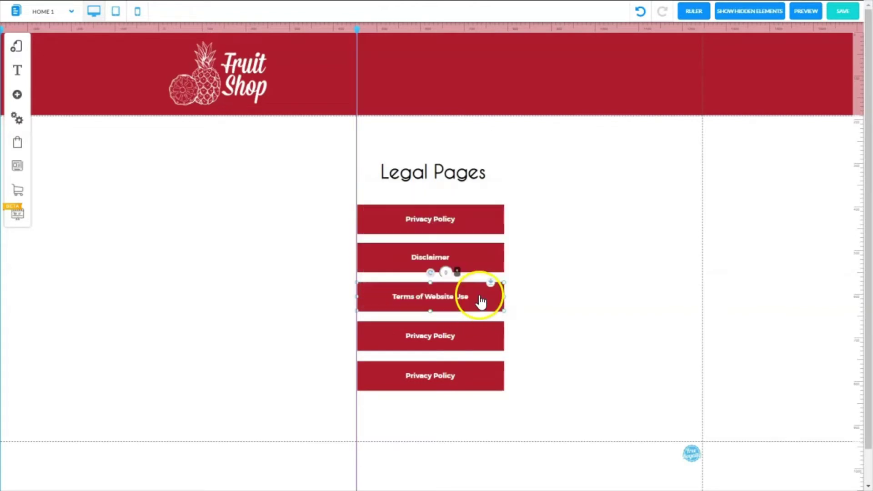
right_click(430, 336)
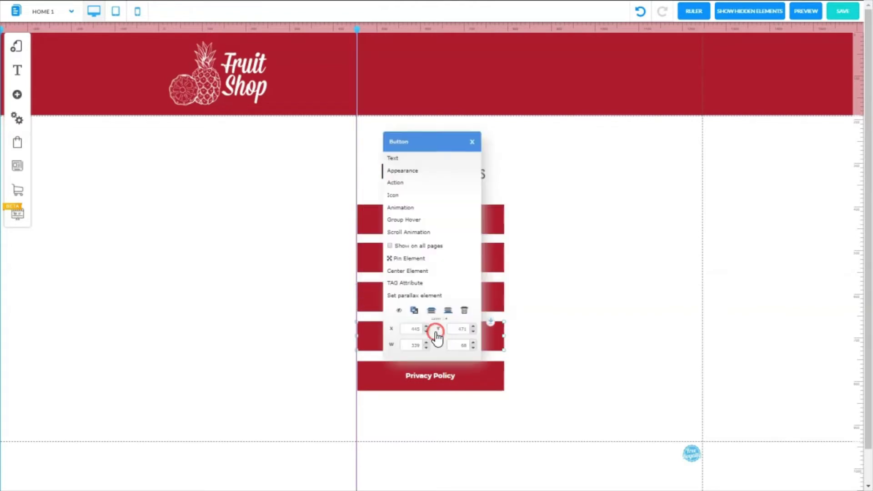
click(391, 158)
text(Refund Policy)
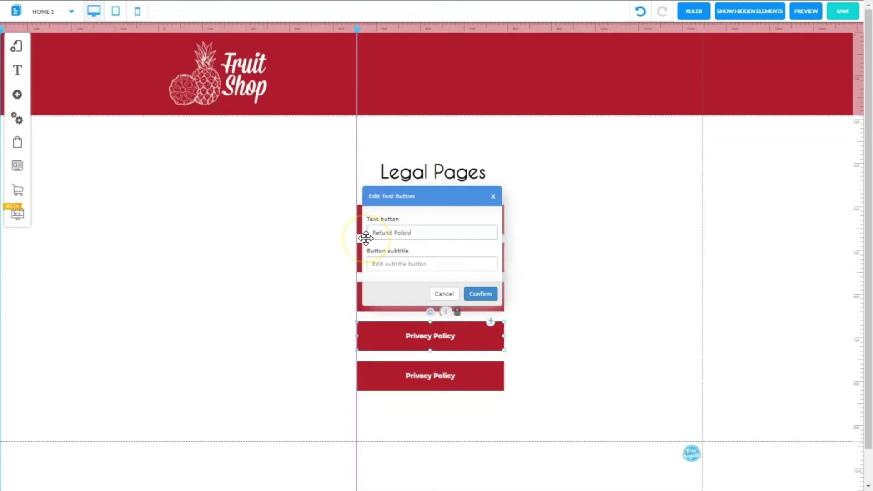
click(481, 295)
- Replace the fifth button's Privacy Policy label with 'F.A.Q.'
right_click(431, 376)
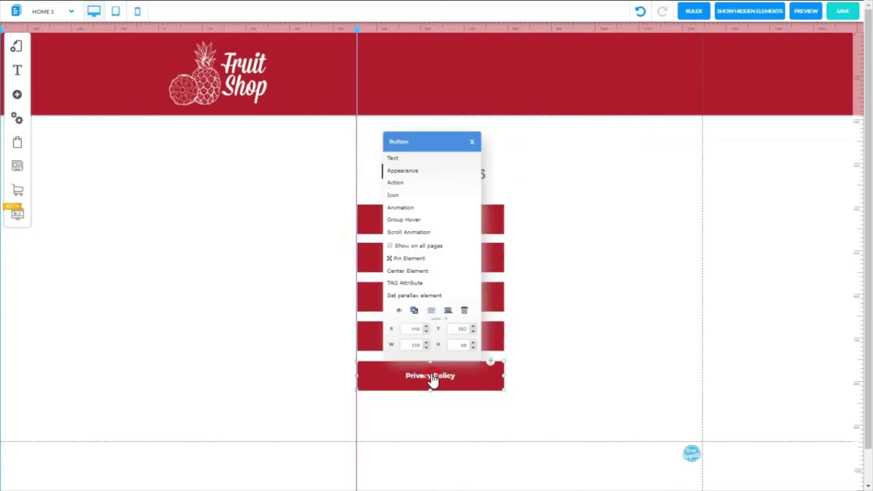
click(405, 158)
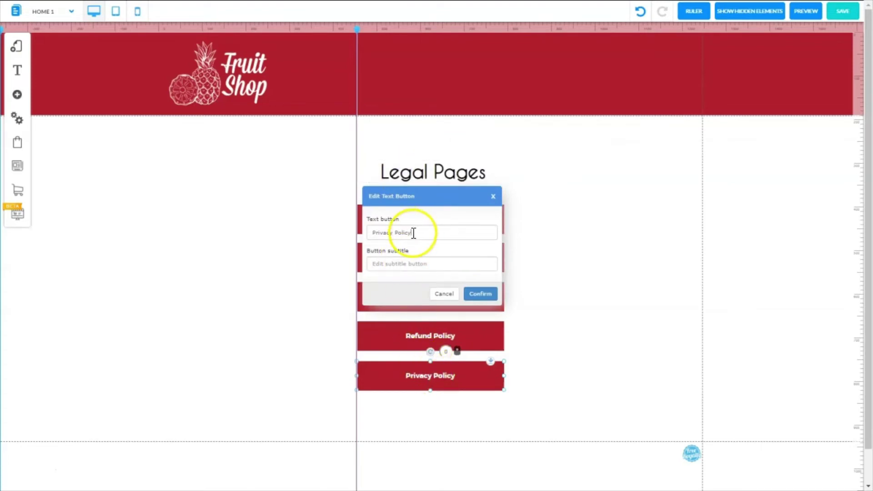
drag(413, 234, 363, 234)
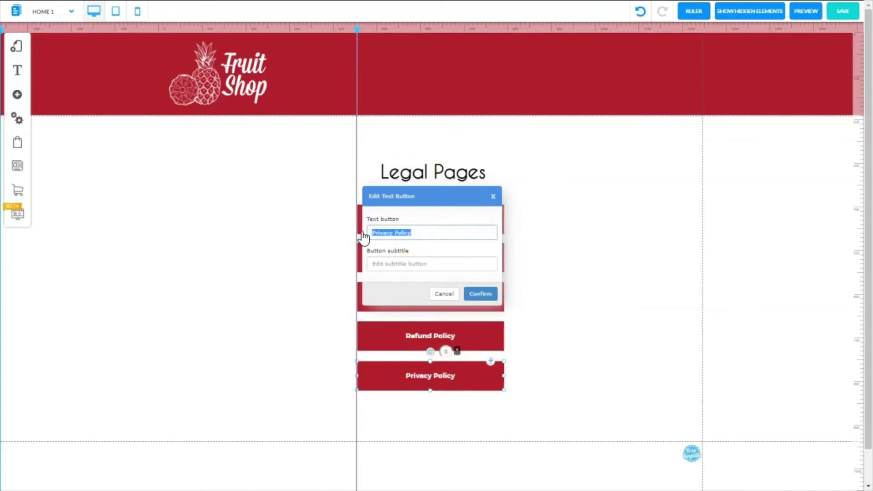
text(F.A.Q.)
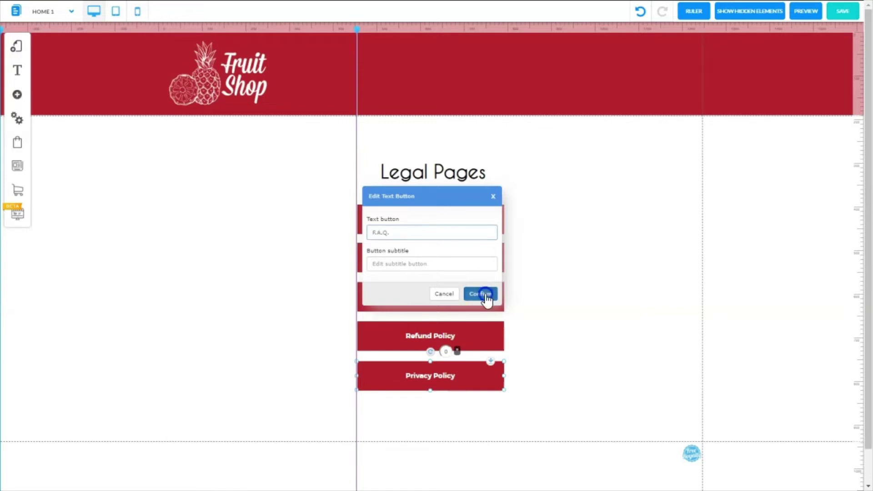
click(485, 296)
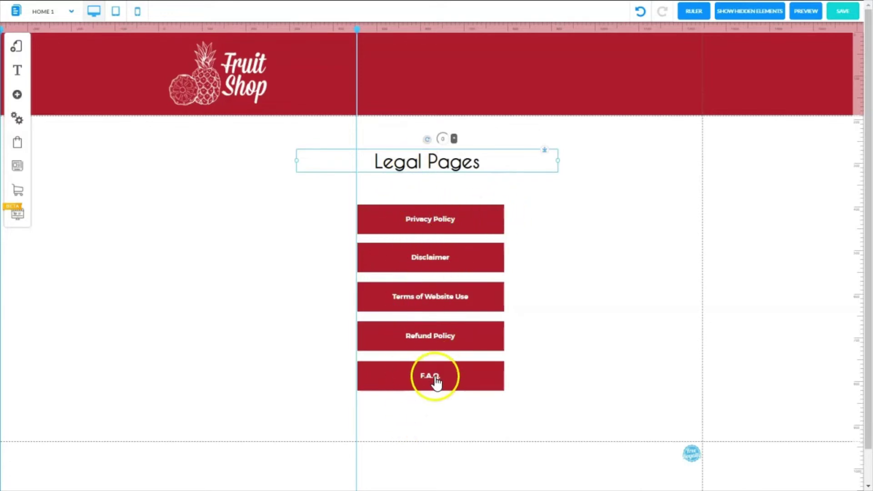
- Link the Privacy Policy button to the Privacy-policy 1 page
right_click(438, 222)
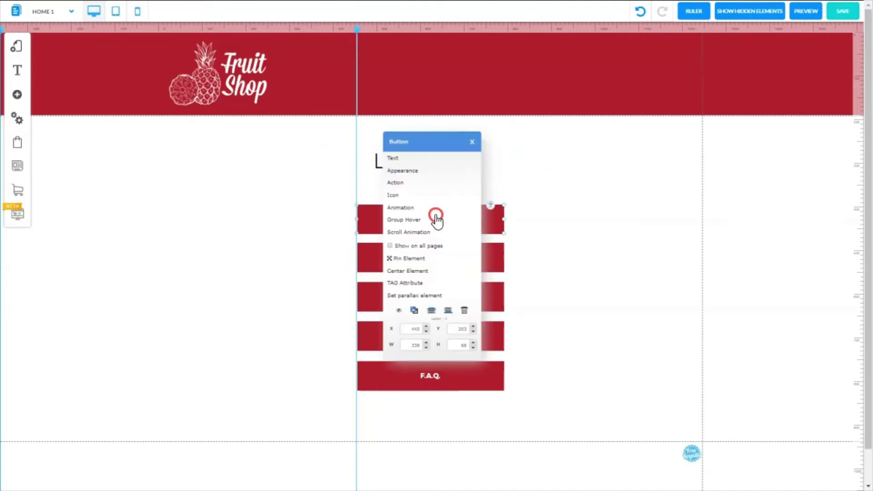
click(409, 184)
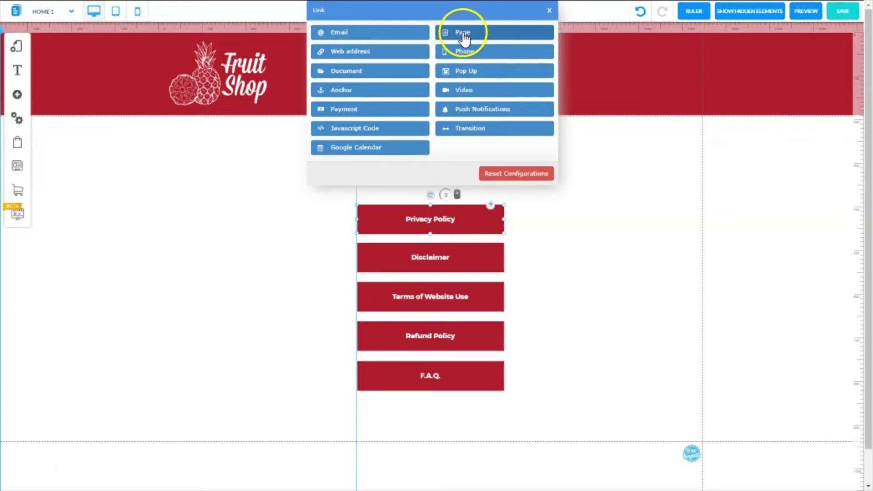
click(463, 32)
click(549, 62)
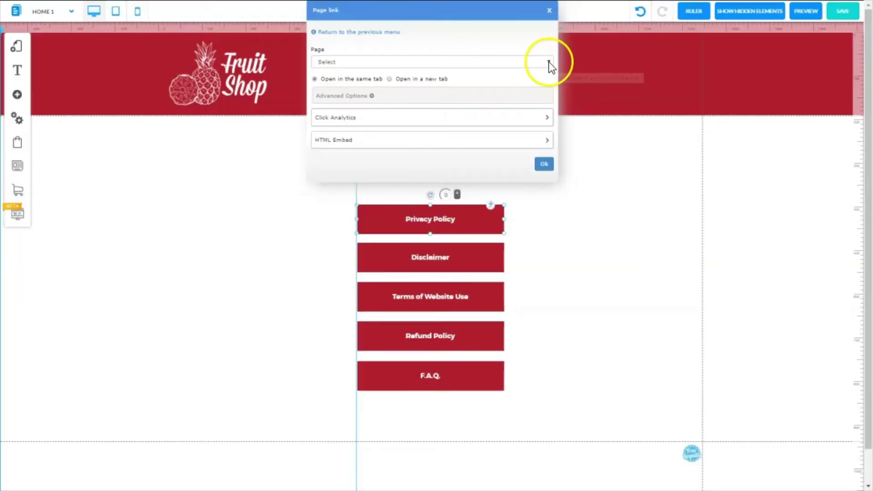
click(504, 109)
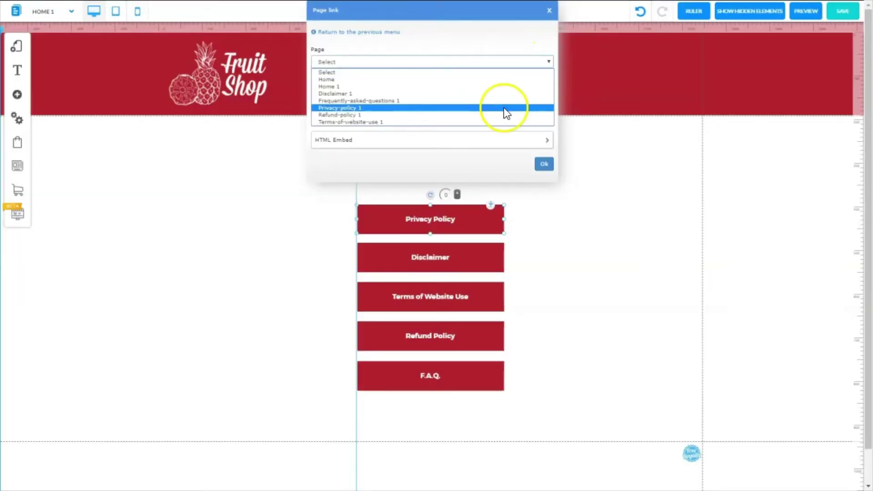
click(546, 163)
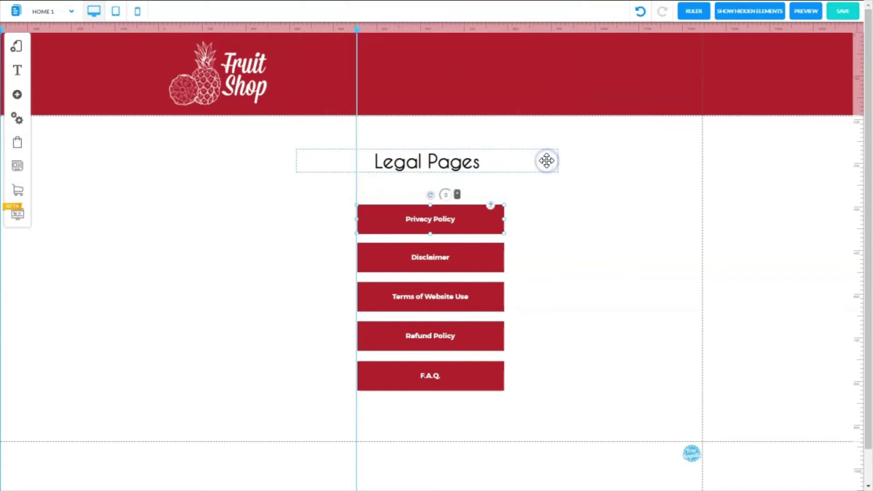
- Link the Disclaimer button to the Disclaimer 1 page
click(458, 258)
right_click(460, 251)
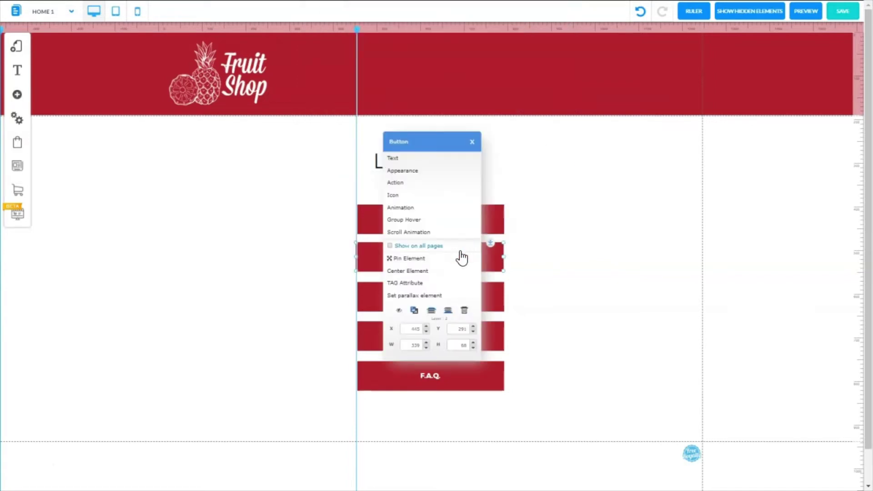
click(473, 255)
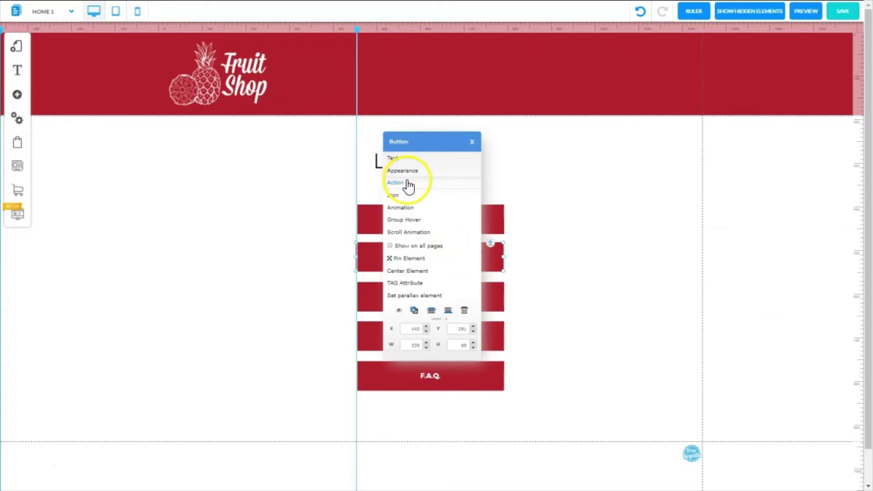
click(407, 183)
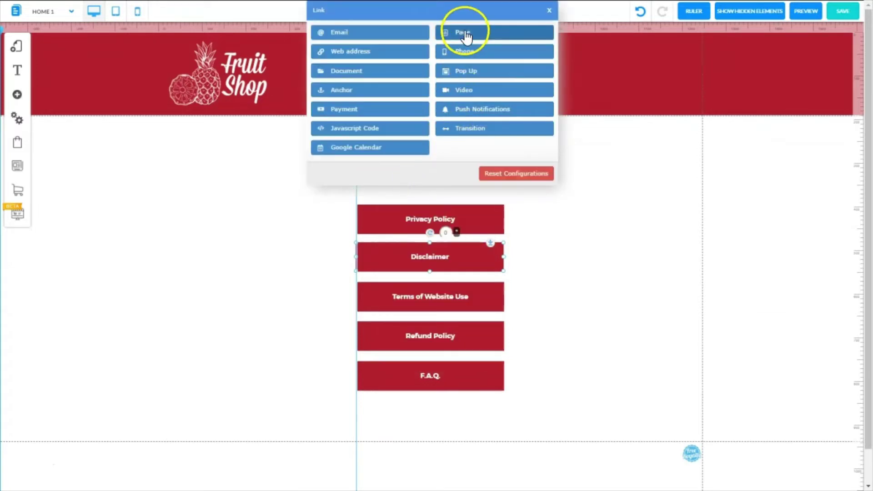
click(466, 35)
click(550, 63)
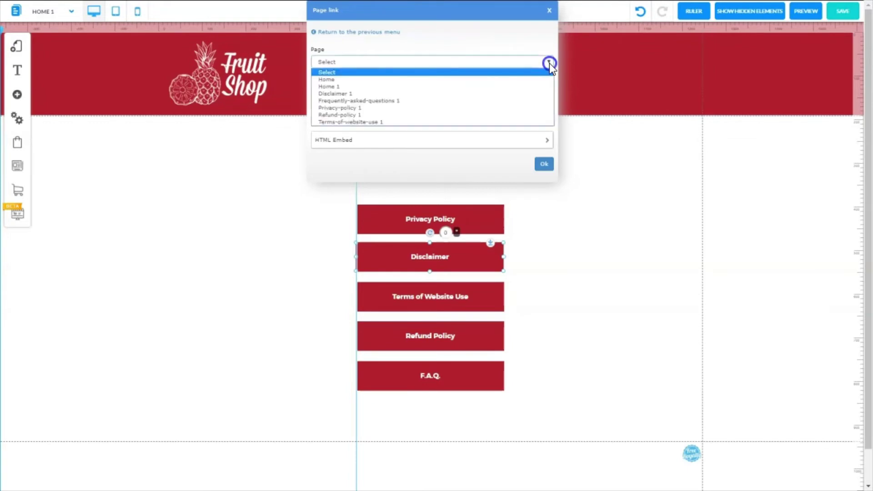
click(340, 93)
click(544, 164)
- Link the Terms of Website Use button to the Terms-of-website-use 1 page
right_click(436, 294)
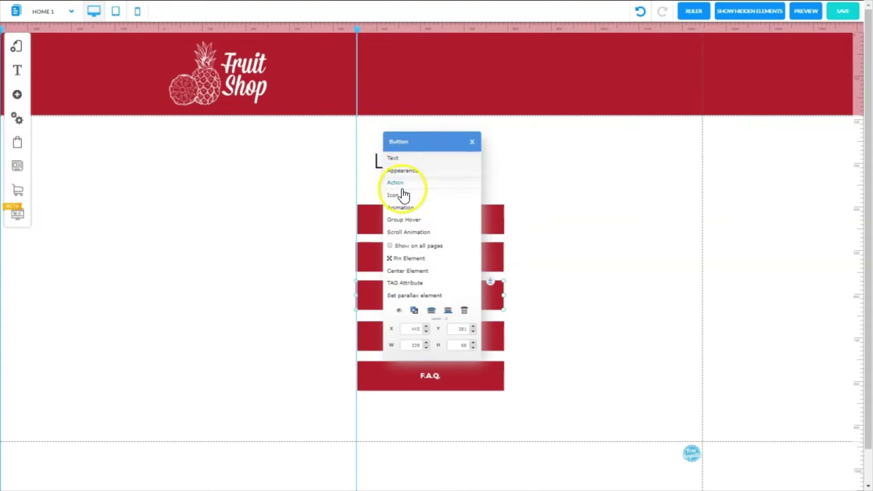
click(403, 186)
click(467, 32)
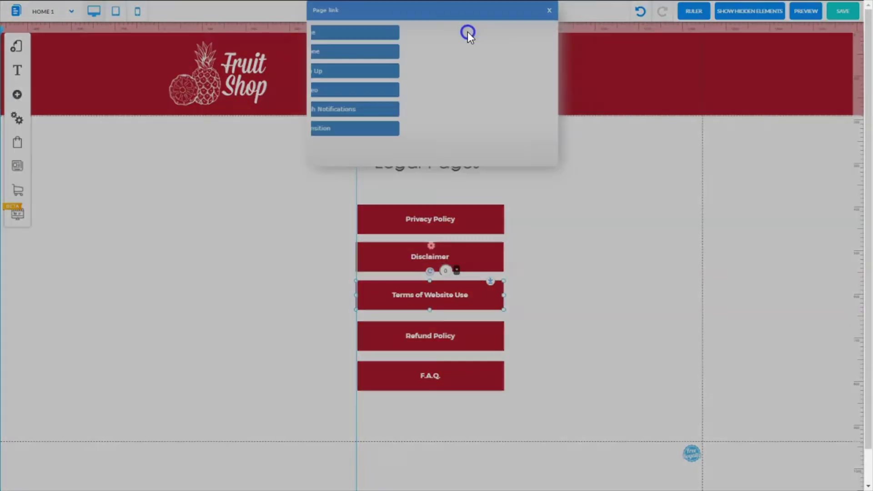
click(445, 62)
click(390, 123)
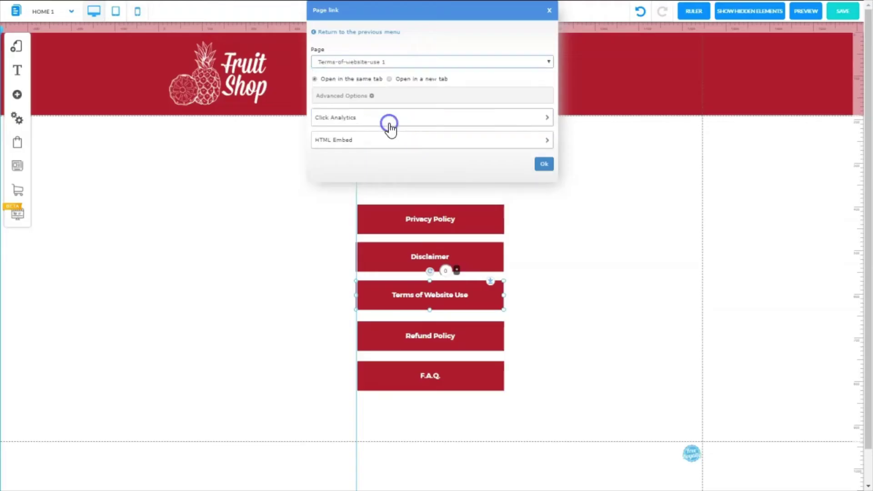
click(543, 165)
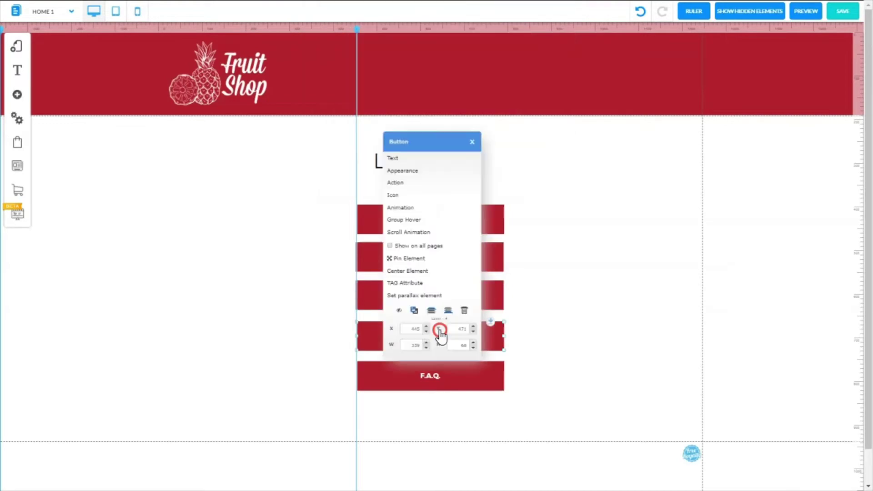
- Link the Refund Policy button to the Refund-policy 1 page
click(400, 183)
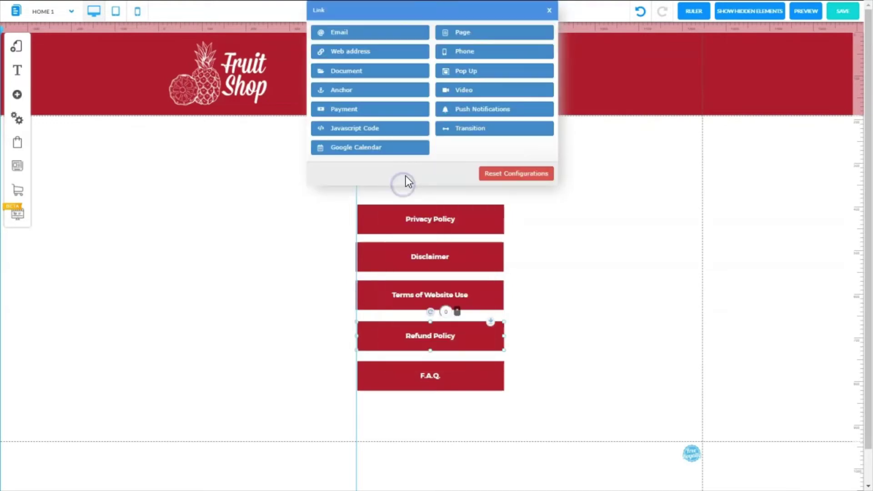
click(474, 34)
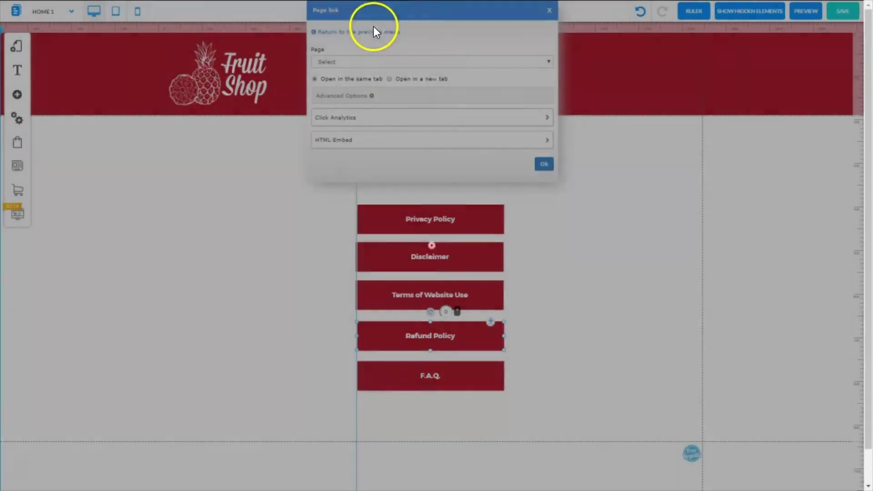
click(391, 62)
click(409, 116)
click(545, 164)
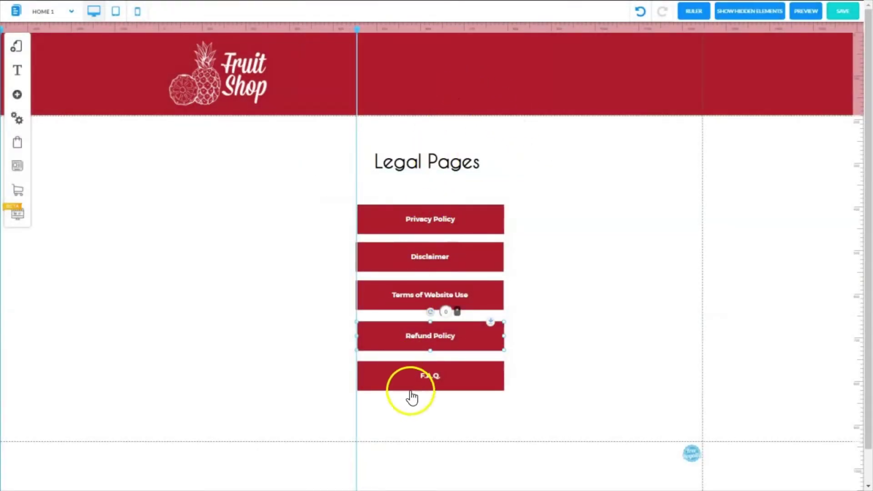
- Link the F.A.Q. button to Frequently-asked-questions 1, then save the layout
right_click(451, 379)
click(403, 183)
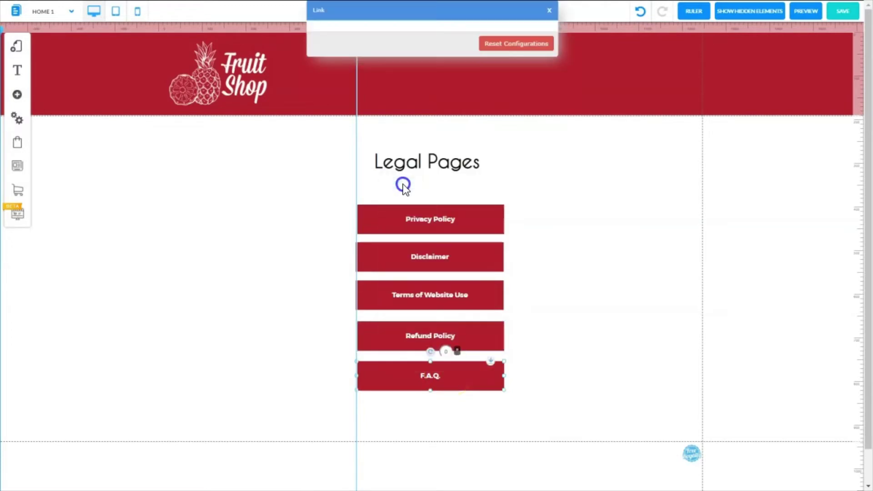
click(474, 33)
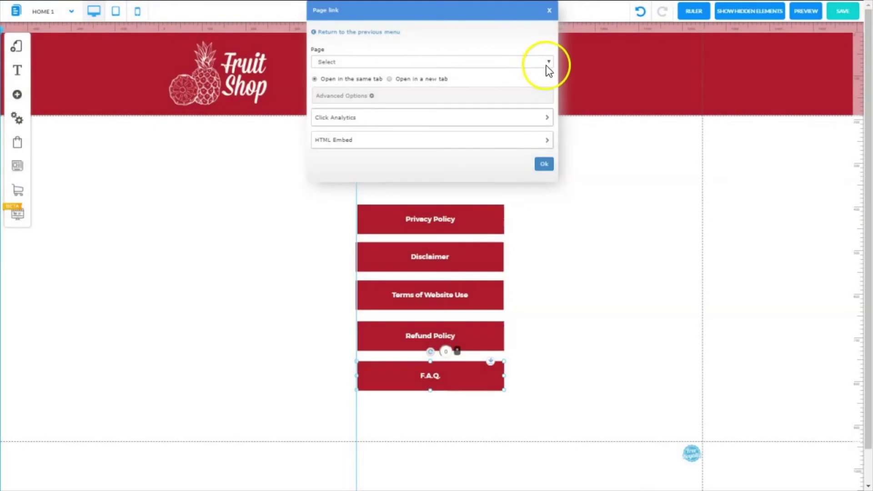
click(547, 62)
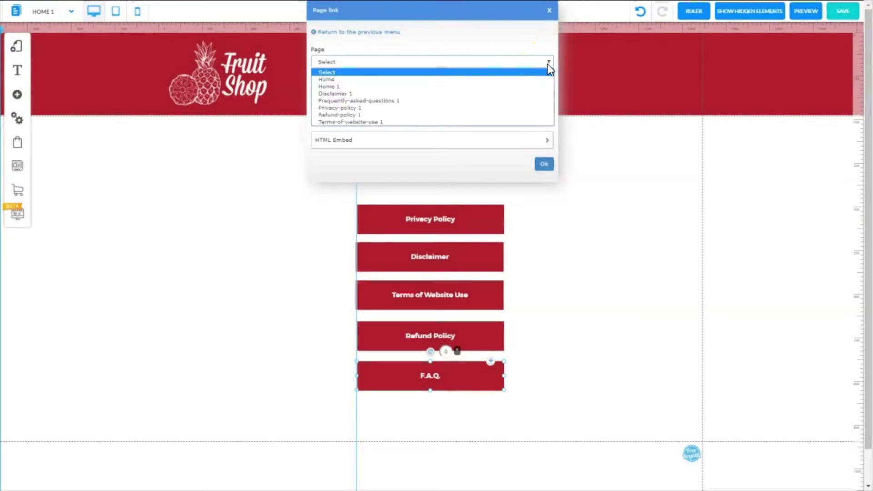
click(409, 101)
click(543, 164)
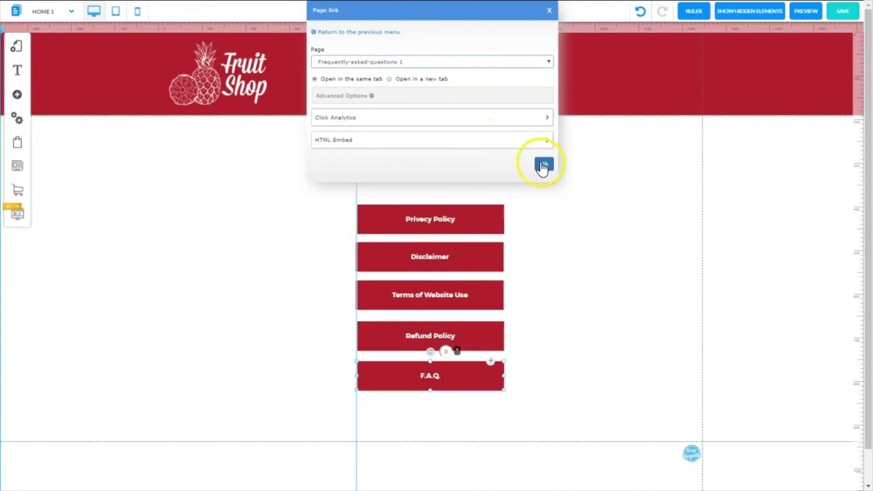
click(844, 12)
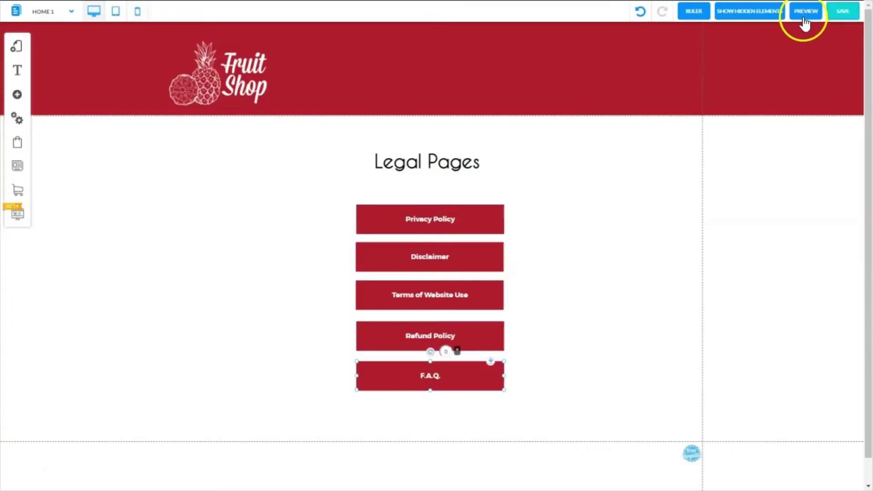
- Preview the layout and test that Privacy Policy opens its page
click(804, 14)
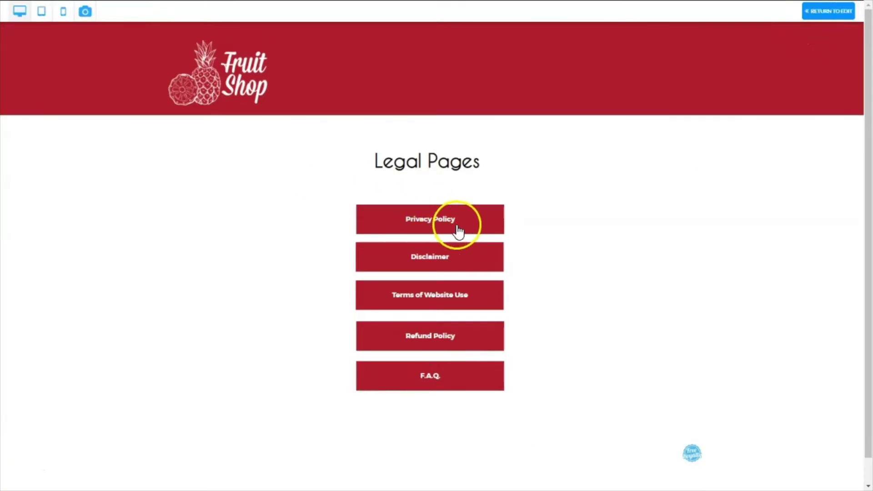
click(425, 222)
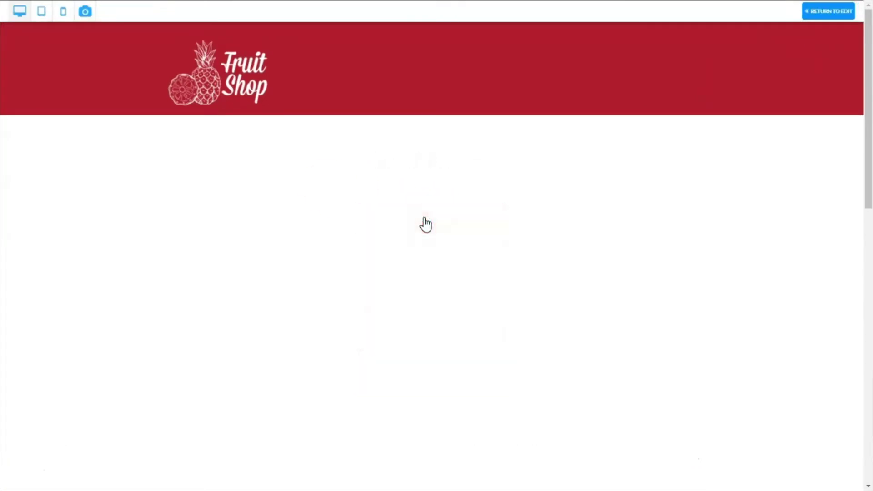
drag(866, 141, 868, 391)
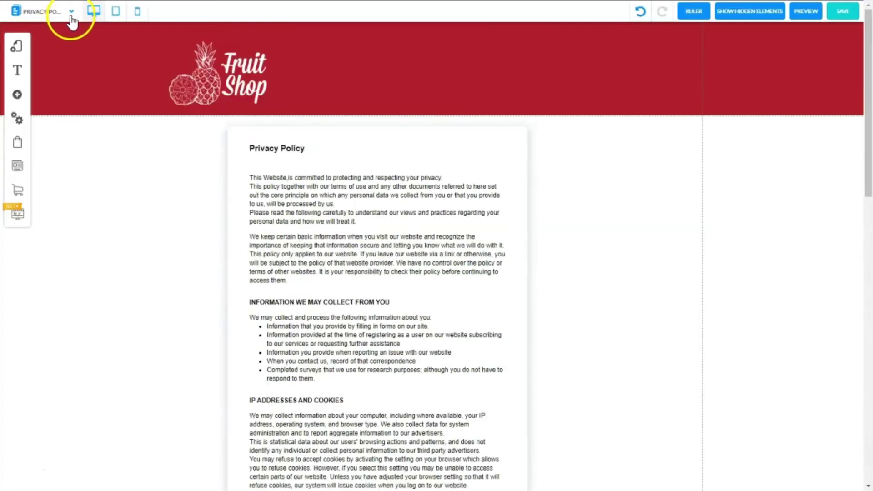
- Rename the layout's Home 1 page to 'Legal Pages'
click(69, 10)
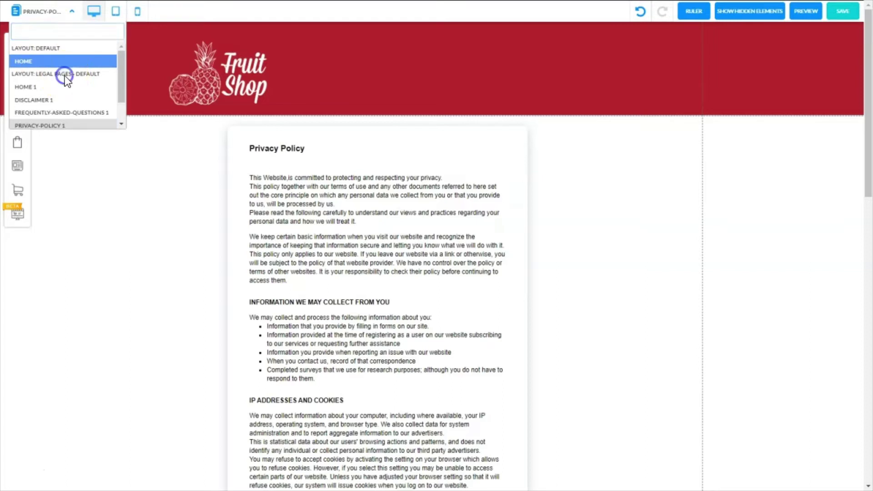
click(41, 87)
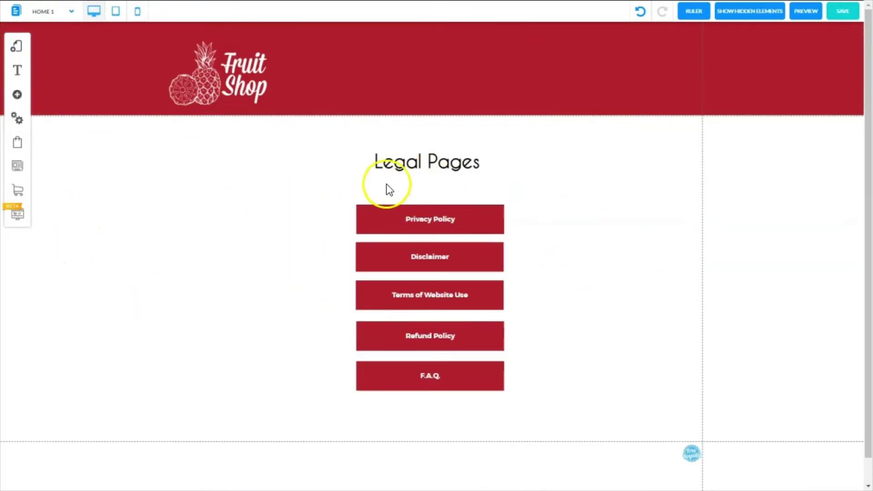
click(19, 53)
click(68, 82)
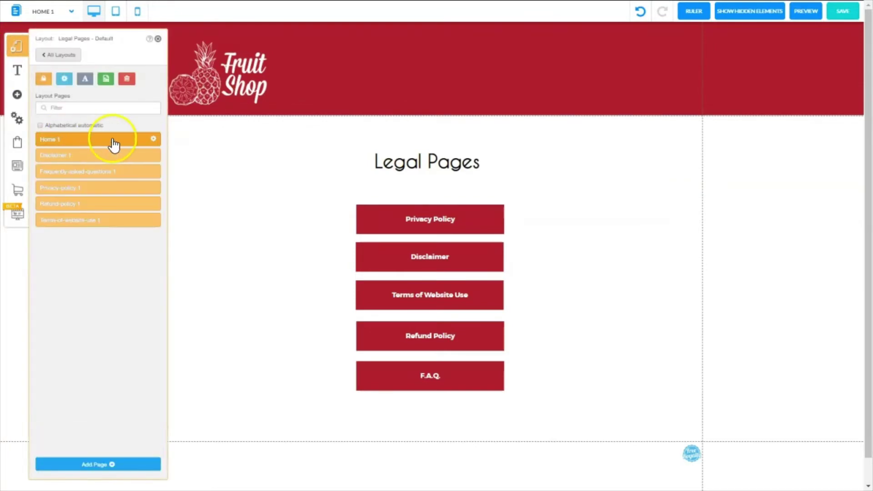
click(155, 141)
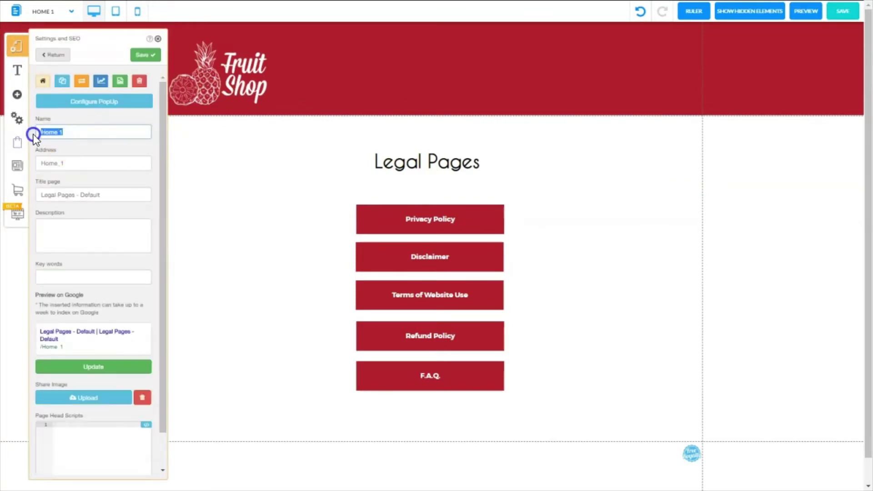
text(Legal Pages)
click(144, 54)
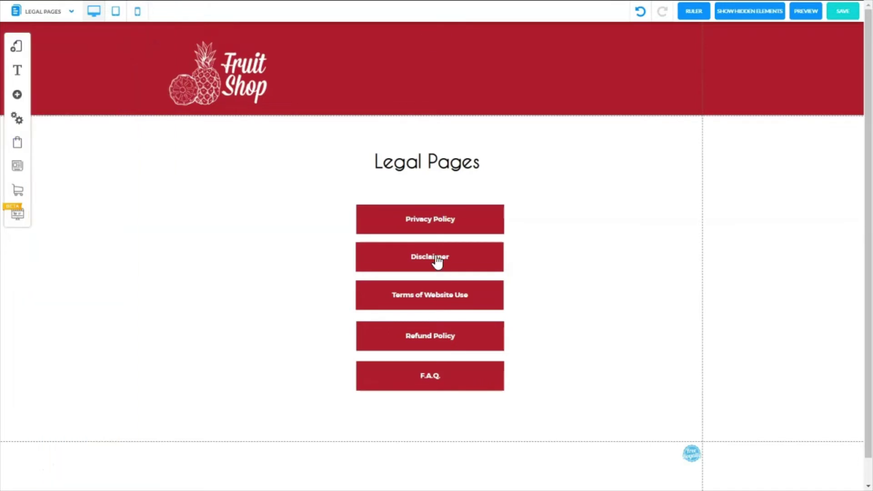
- Preview and check that the Disclaimer and Terms of Website Use buttons open their pages
click(806, 12)
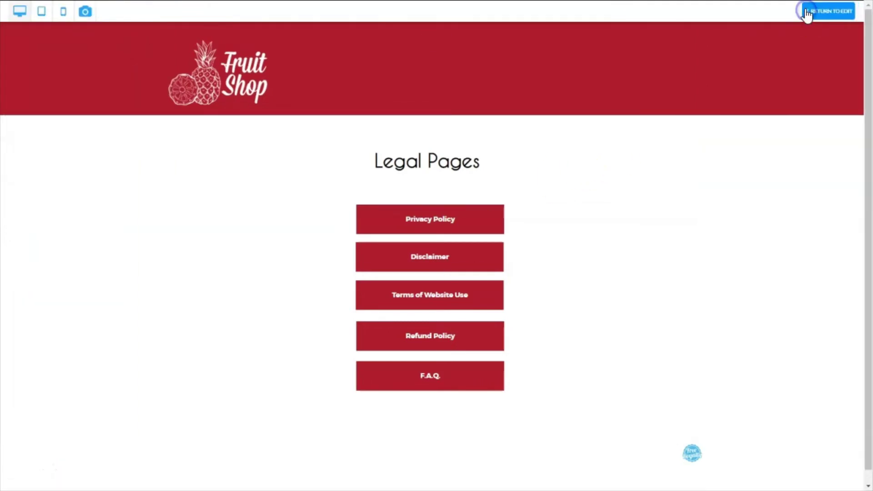
click(423, 258)
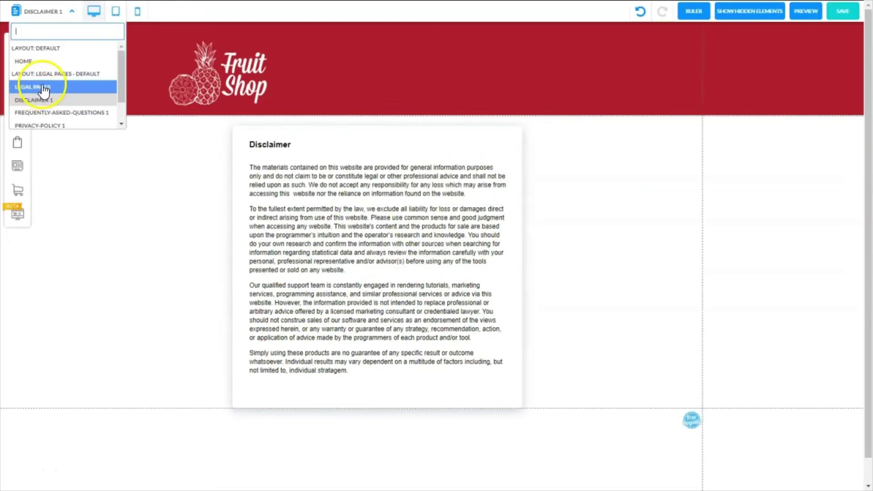
click(42, 87)
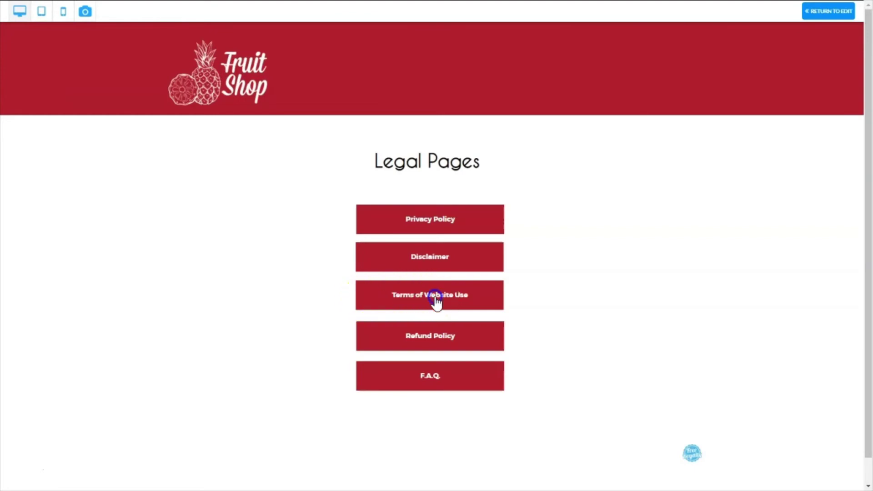
click(436, 300)
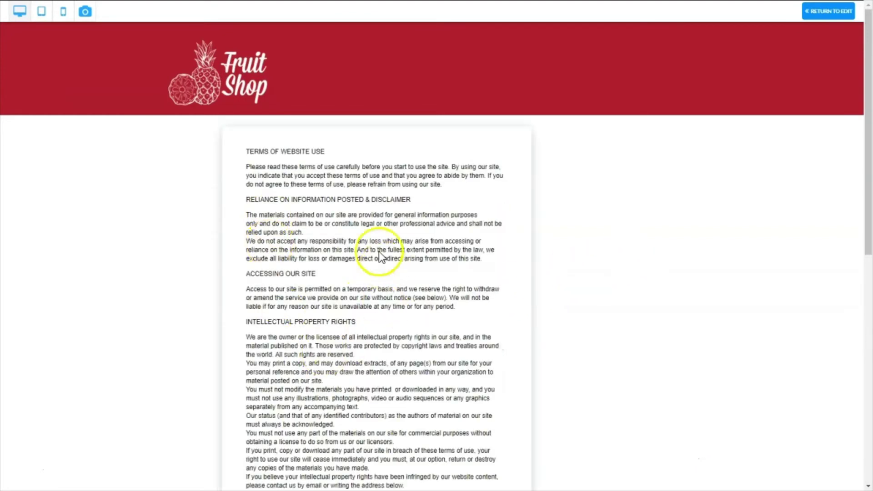
click(823, 14)
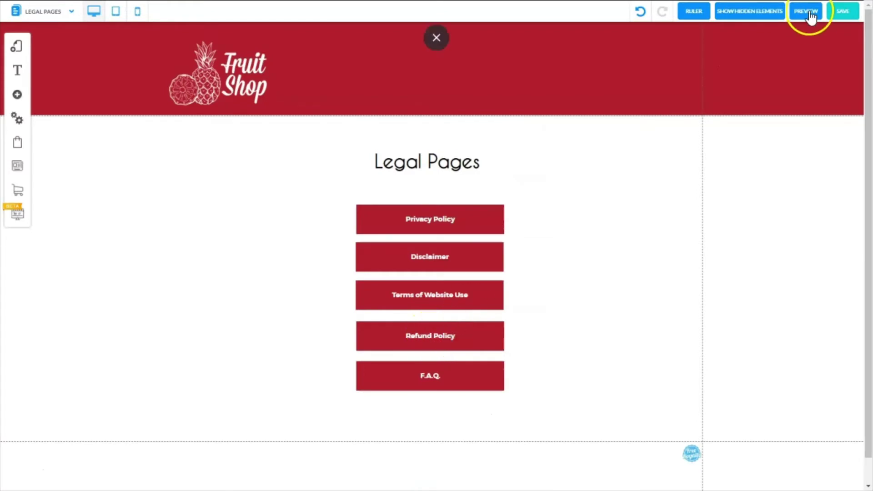
- Check that Refund Policy opens its page, then go back to the Legal Pages page
click(808, 14)
click(413, 336)
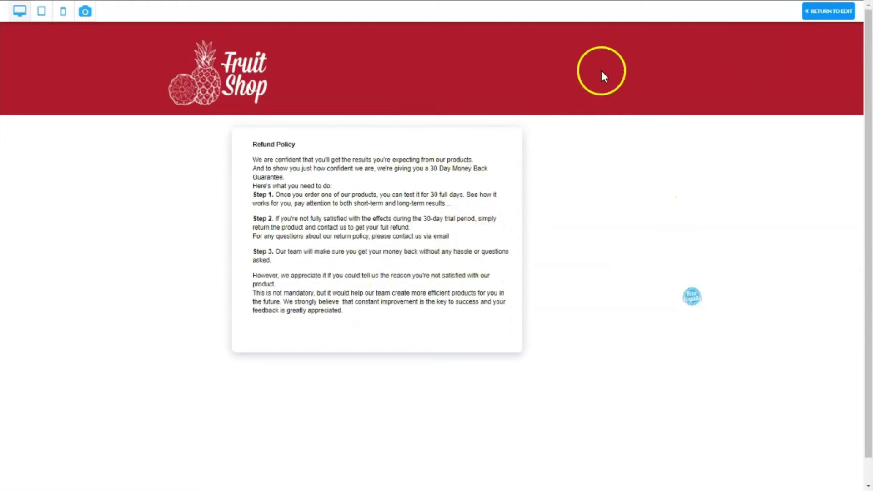
click(823, 16)
click(72, 11)
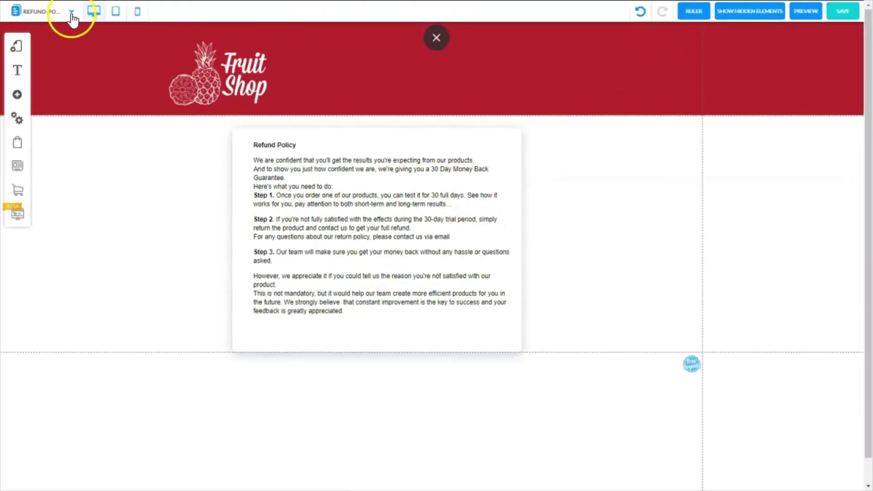
click(46, 59)
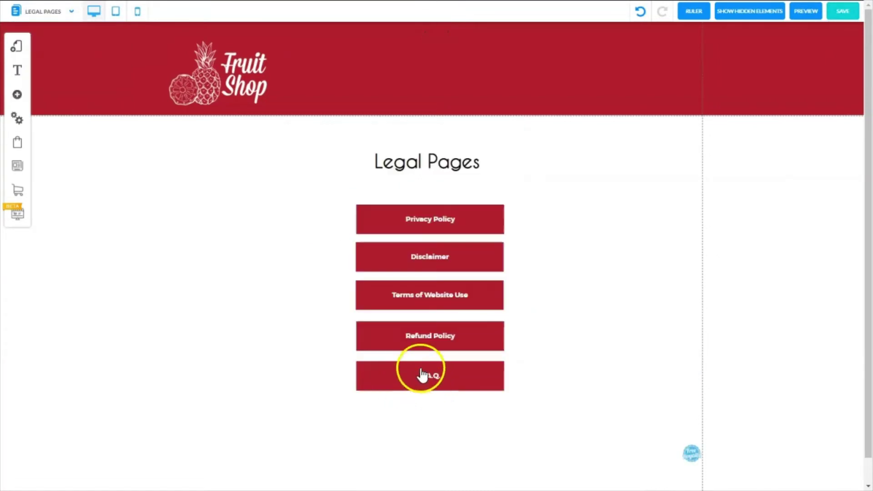
- Preview again and confirm F.A.Q. leads to the Frequently Asked Questions page
click(807, 11)
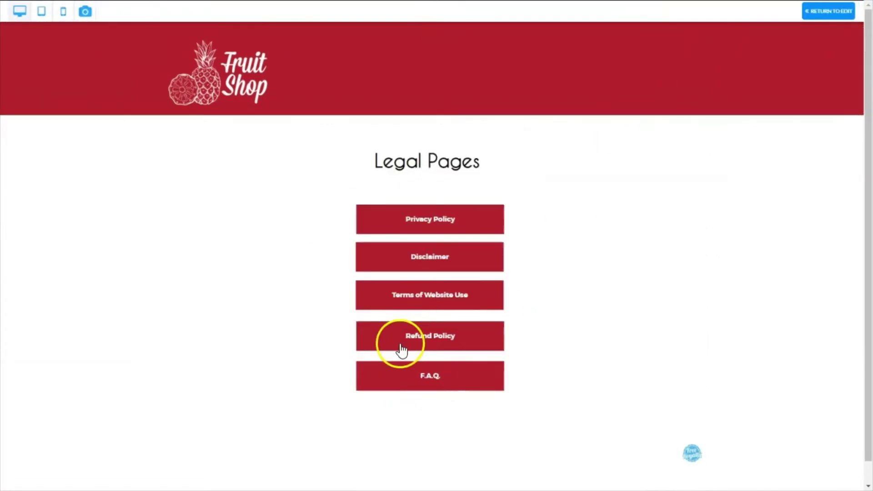
click(435, 383)
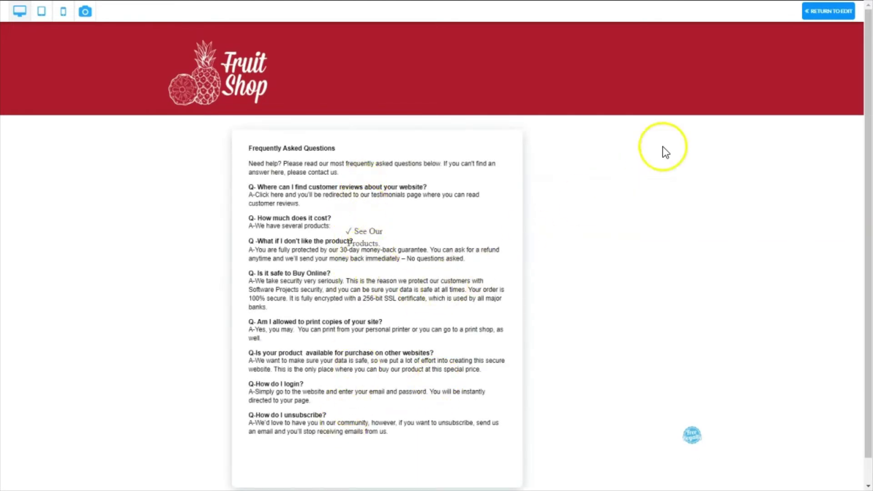
click(823, 14)
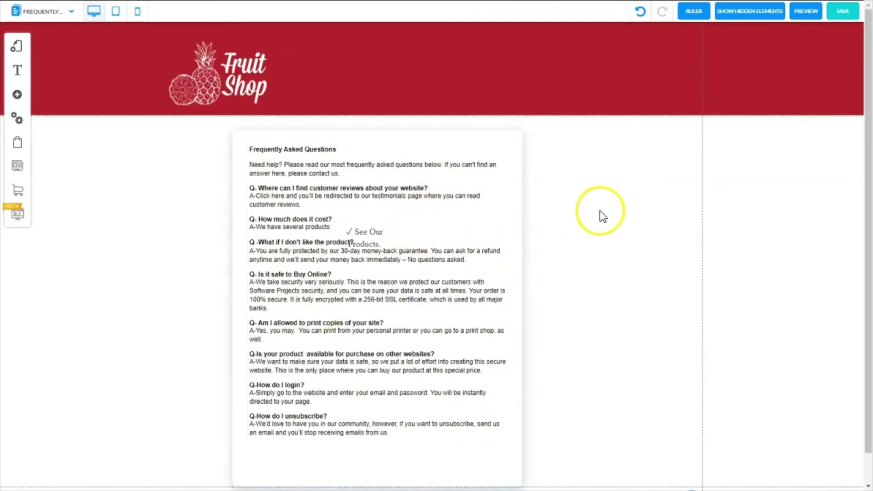
click(70, 16)
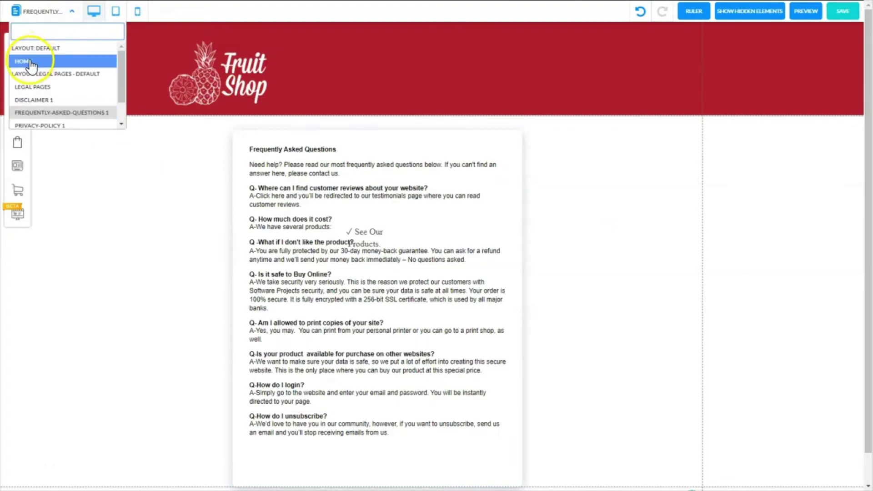
- Switch to the HOME page and select the footer menu to show its settings
click(29, 59)
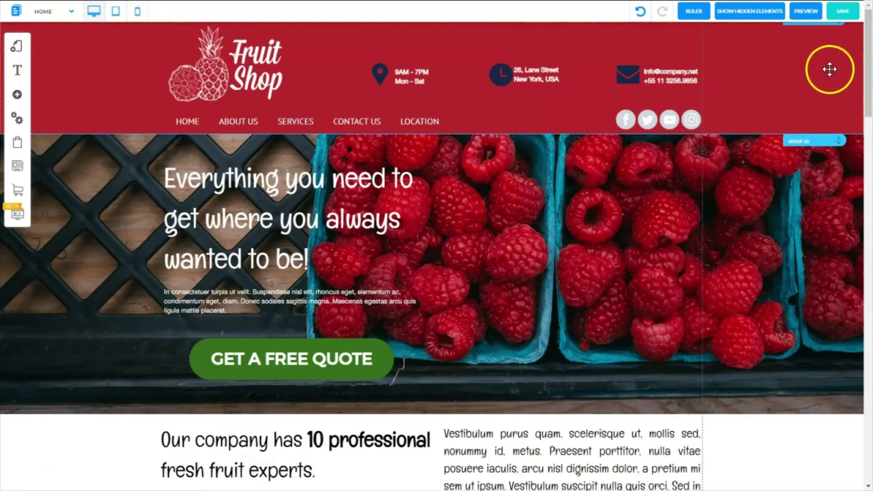
drag(866, 50, 860, 362)
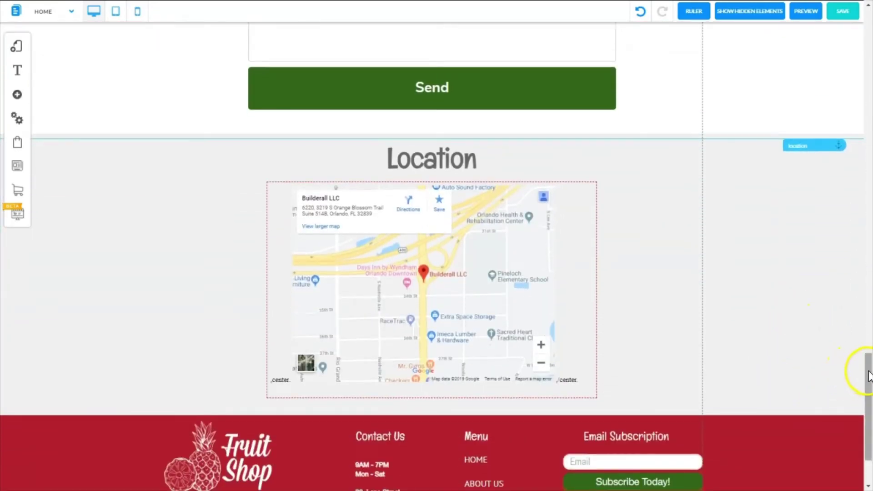
scroll(478, 371, down, 2)
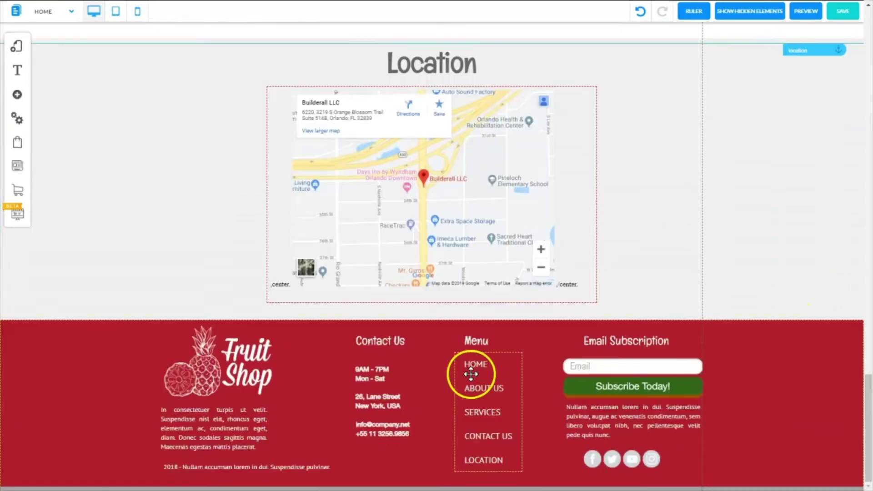
click(477, 397)
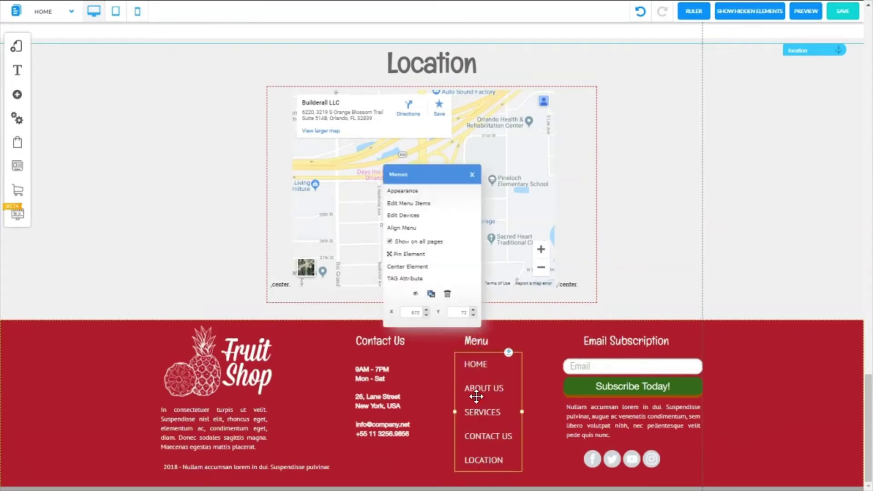
- Add a new footer menu item linked to the Legal Pages page
click(423, 205)
click(290, 157)
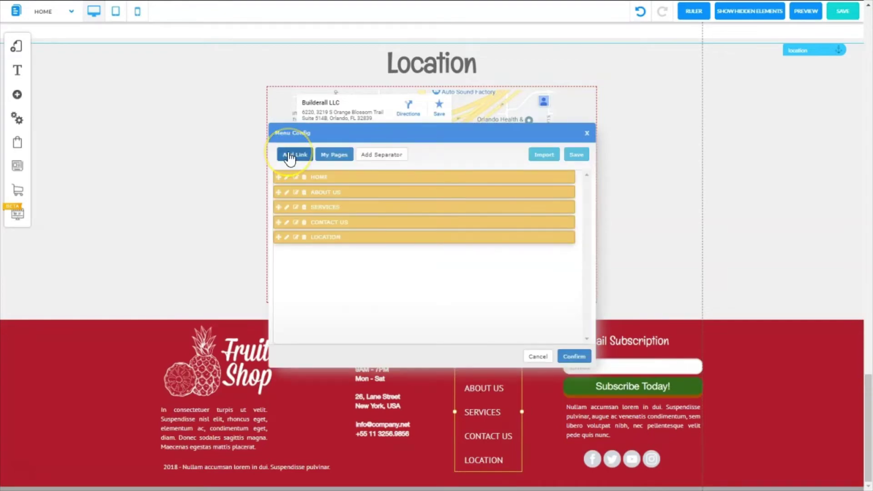
click(340, 34)
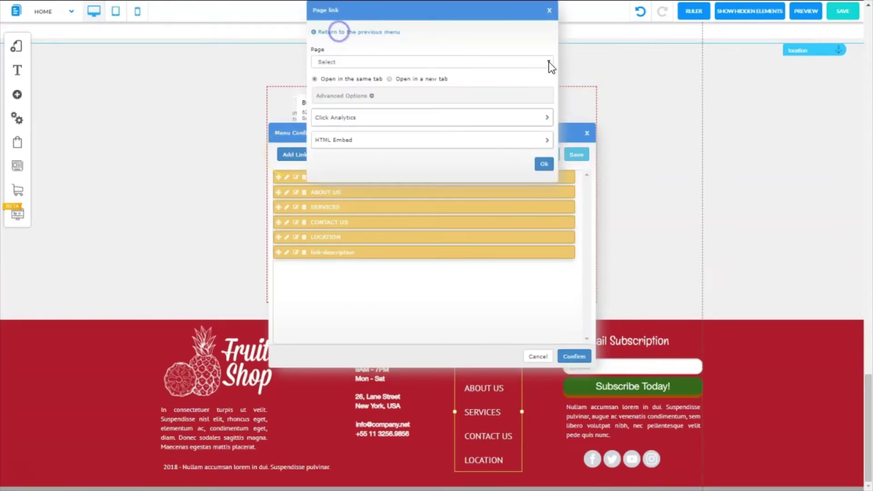
click(549, 62)
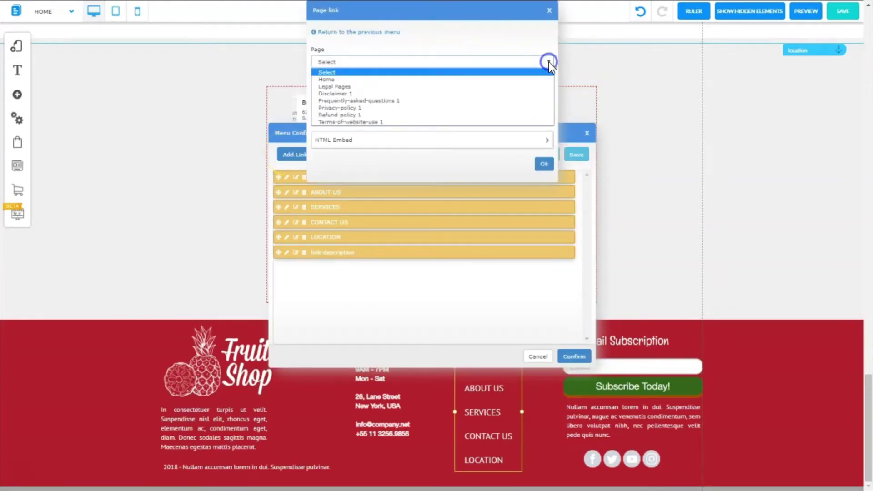
click(339, 87)
click(544, 166)
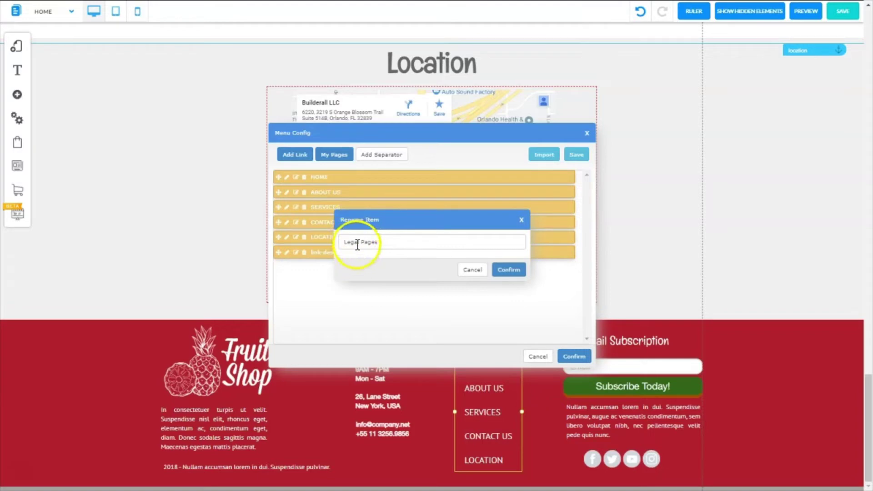
- Name the item 'Legal Pages', apply the menu, and stretch the footer down to fit it
click(514, 270)
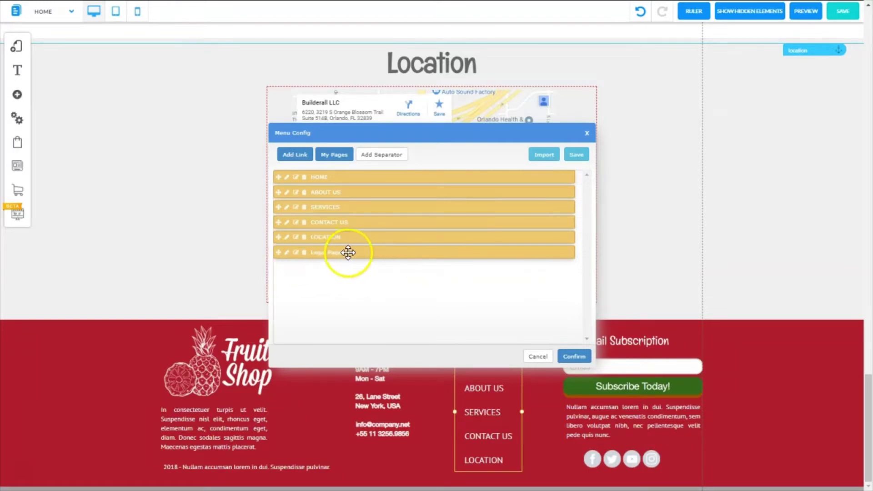
click(574, 358)
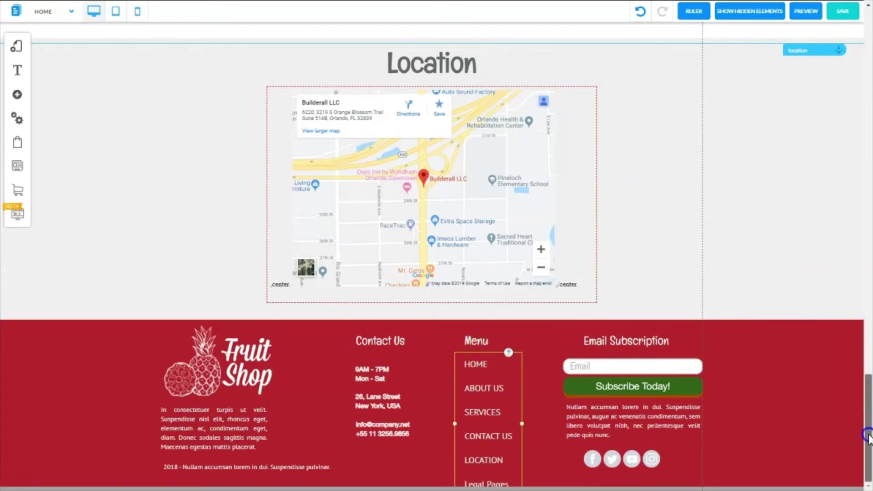
click(550, 481)
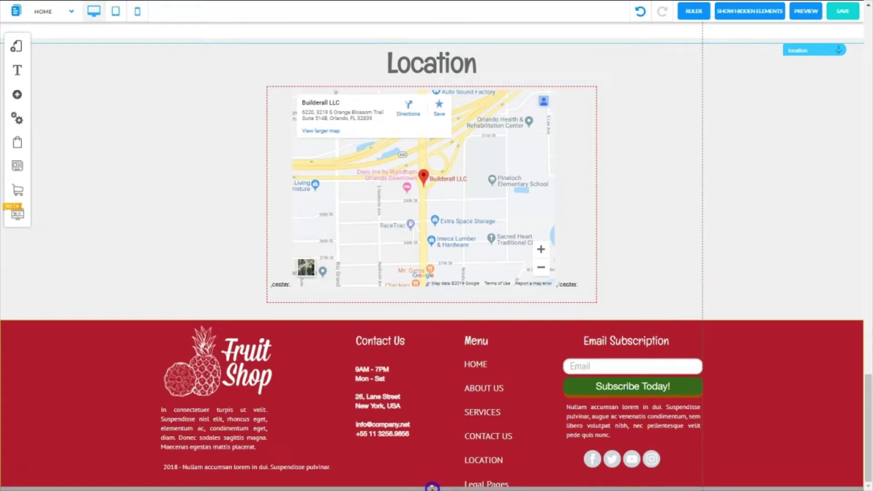
drag(433, 489, 433, 490)
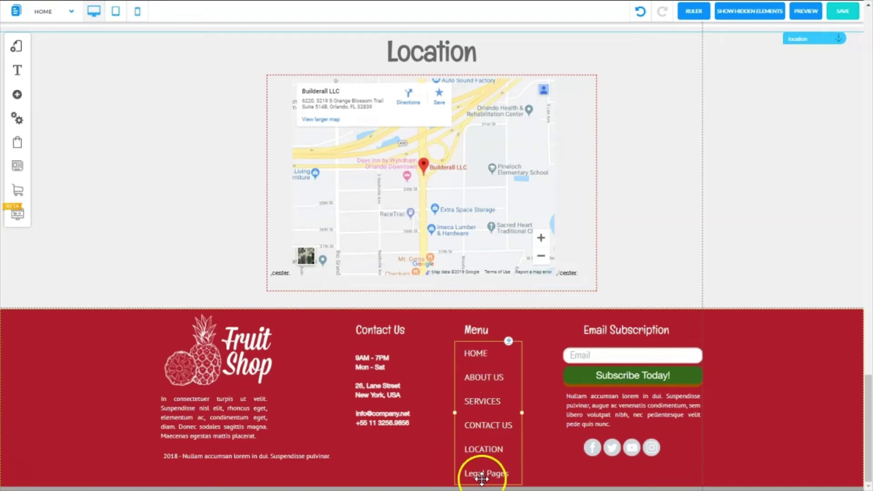
- Lower the footer menu's horizontal item spacing to 21px and tighten its vertical spacing
click(471, 349)
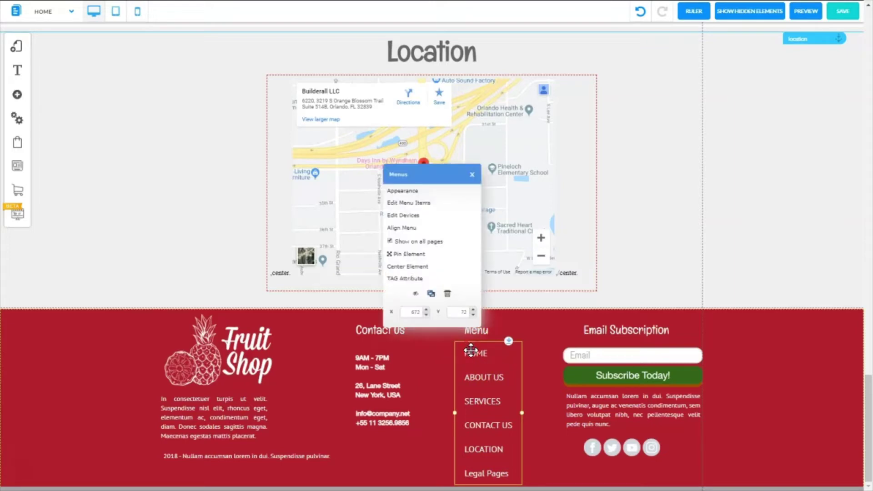
click(408, 191)
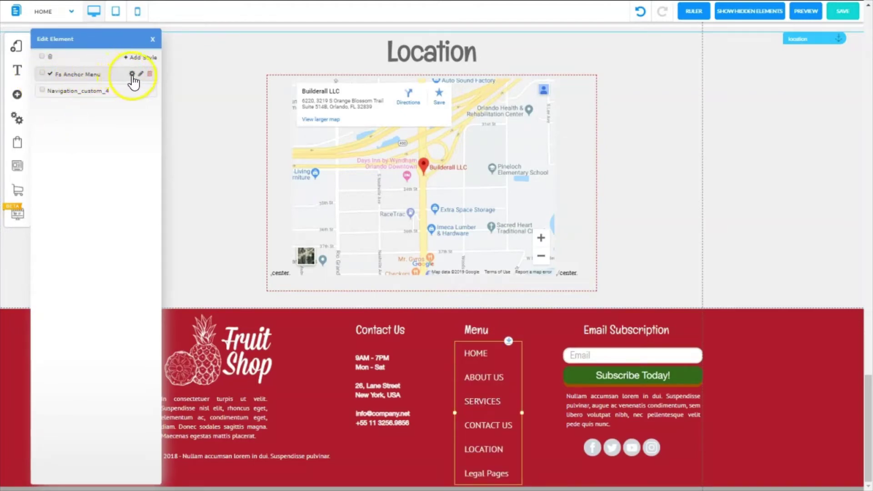
click(132, 74)
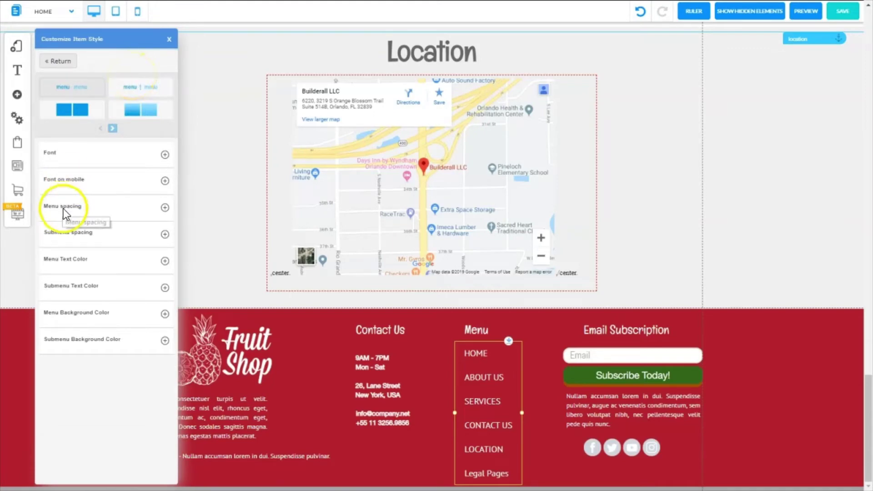
click(165, 208)
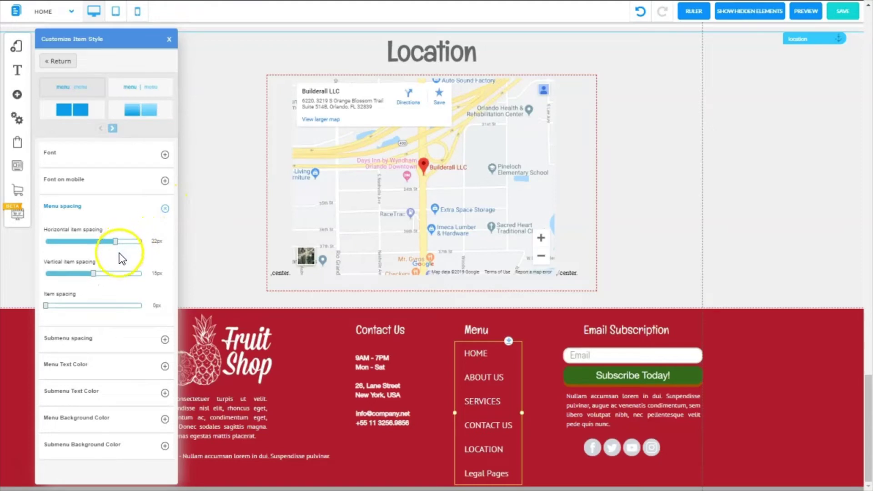
drag(119, 253, 90, 272)
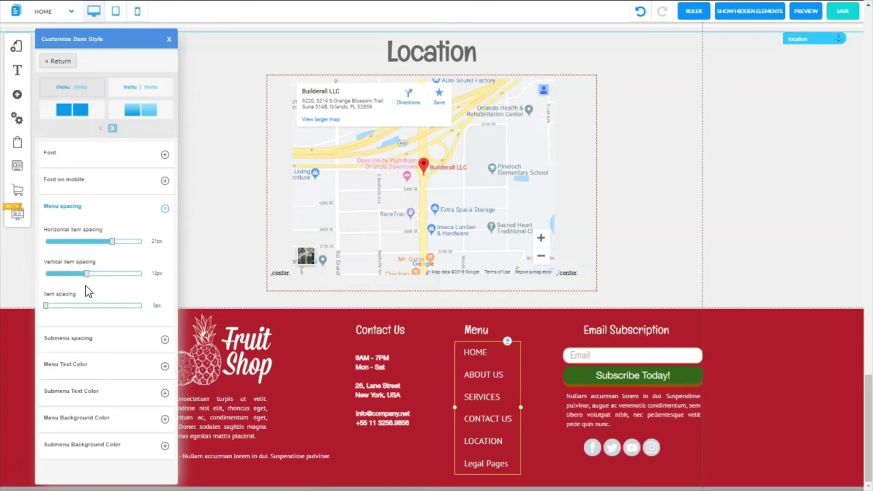
click(88, 274)
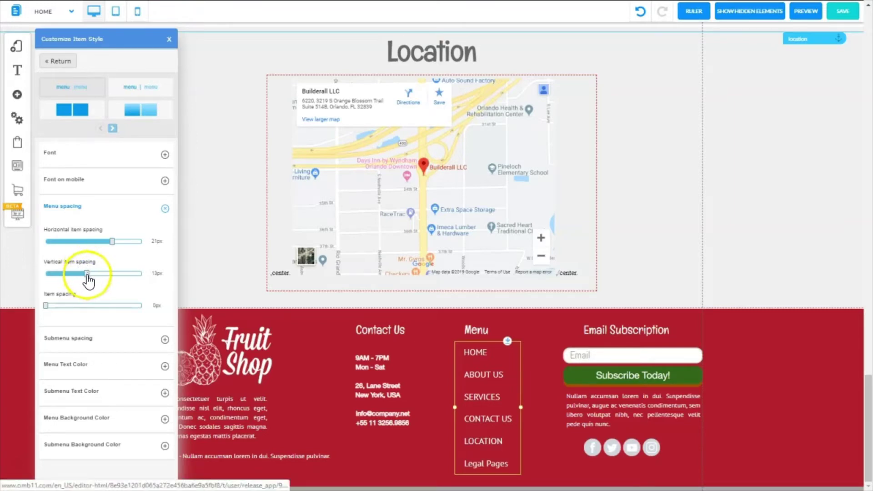
drag(88, 281, 87, 281)
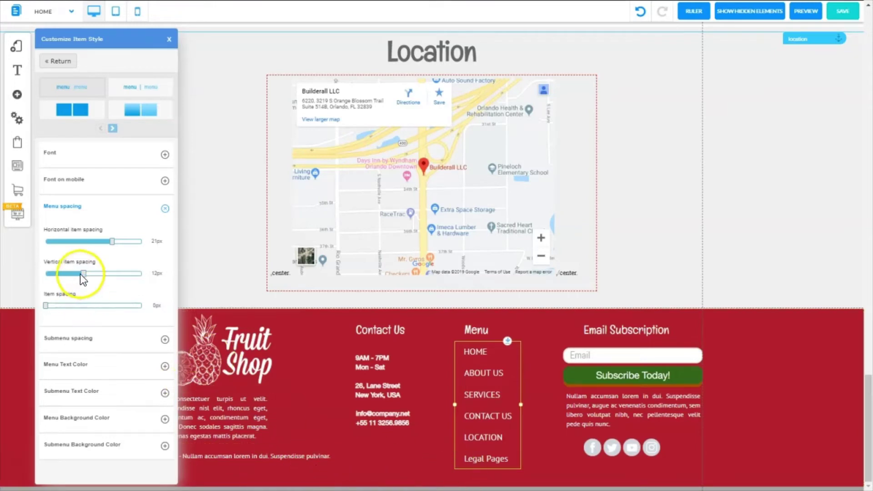
drag(83, 274, 82, 285)
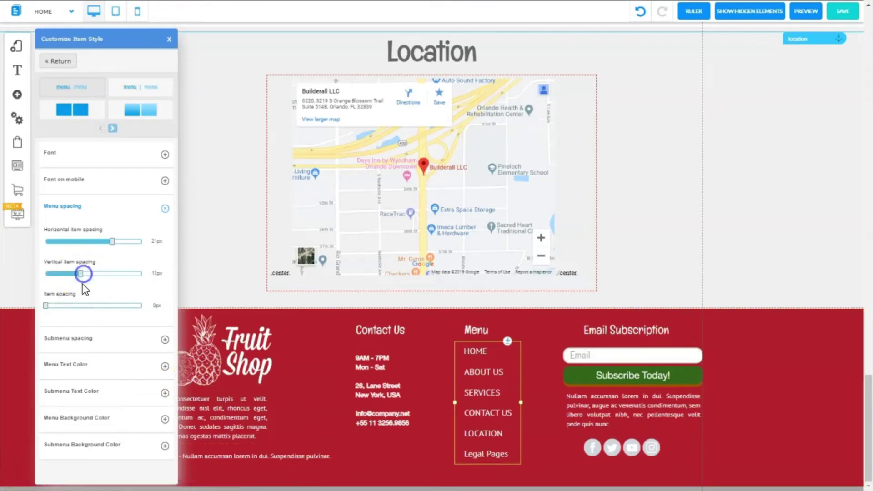
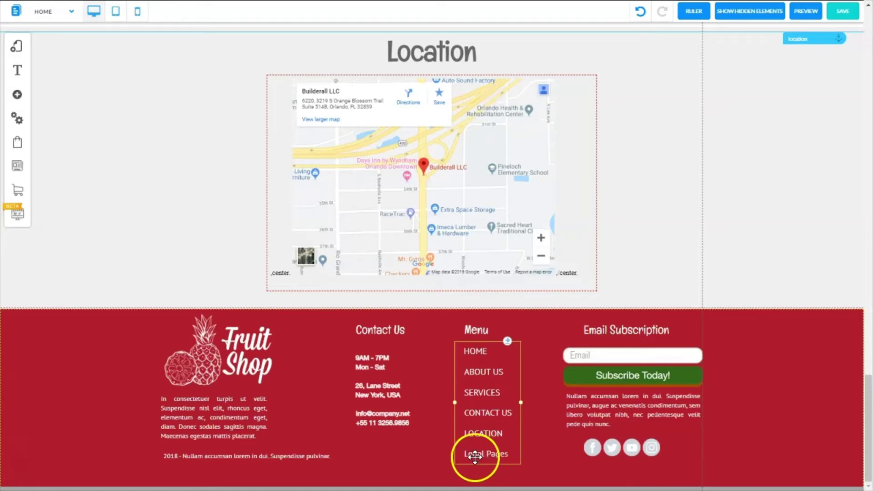
- Rename the footer menu's Legal Pages item to 'LEGAL PAGES' and apply the menu changes
click(480, 427)
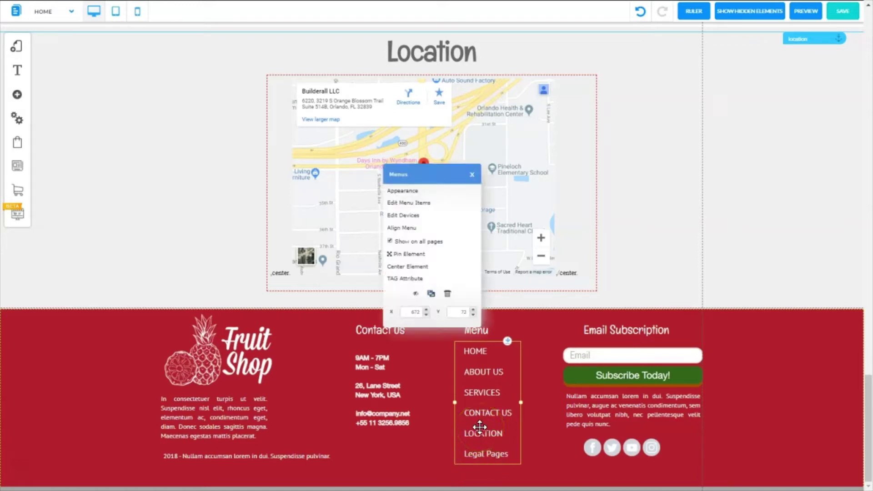
click(410, 203)
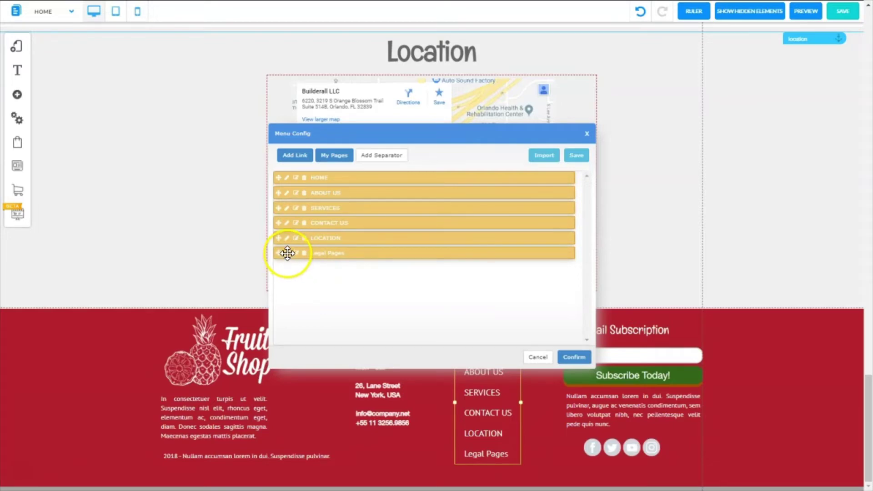
click(288, 253)
click(385, 243)
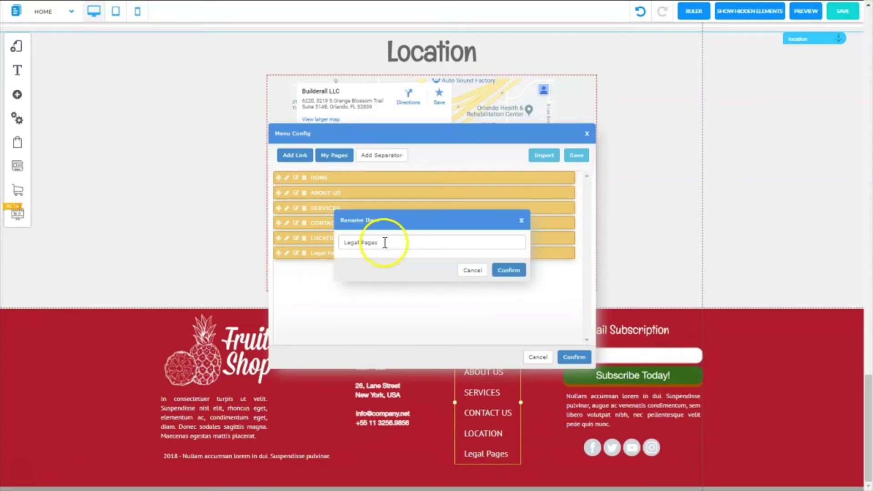
drag(385, 244, 338, 247)
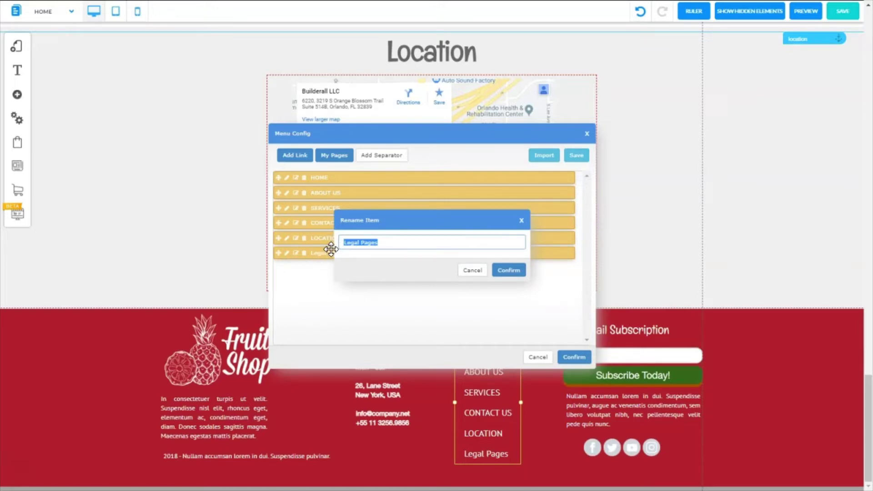
text(LEGAL PAGES)
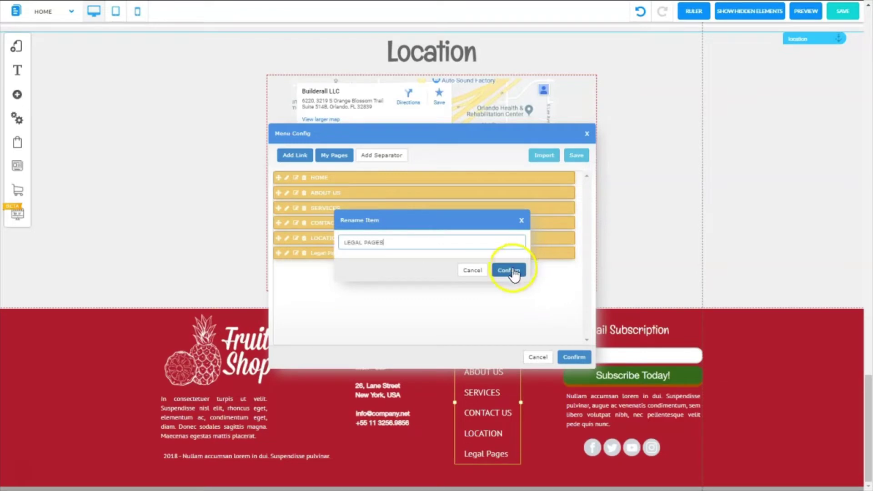
click(510, 272)
click(573, 357)
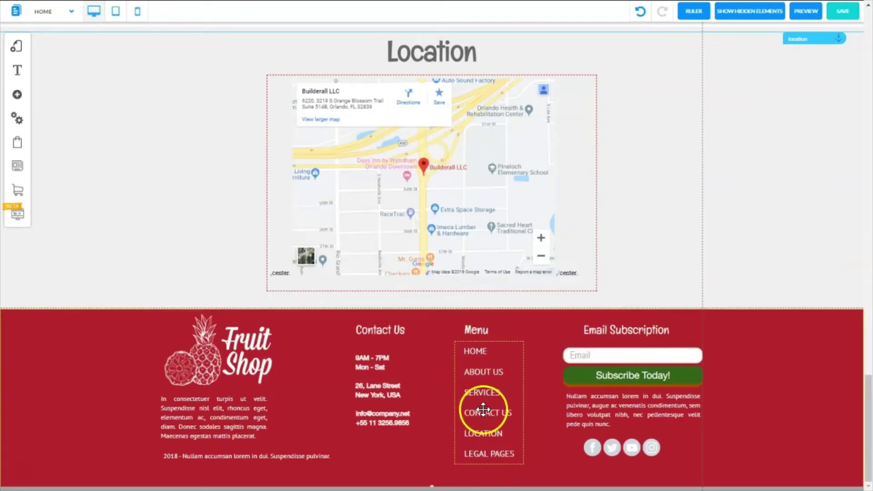
- Save the site changes and launch the site preview
click(843, 11)
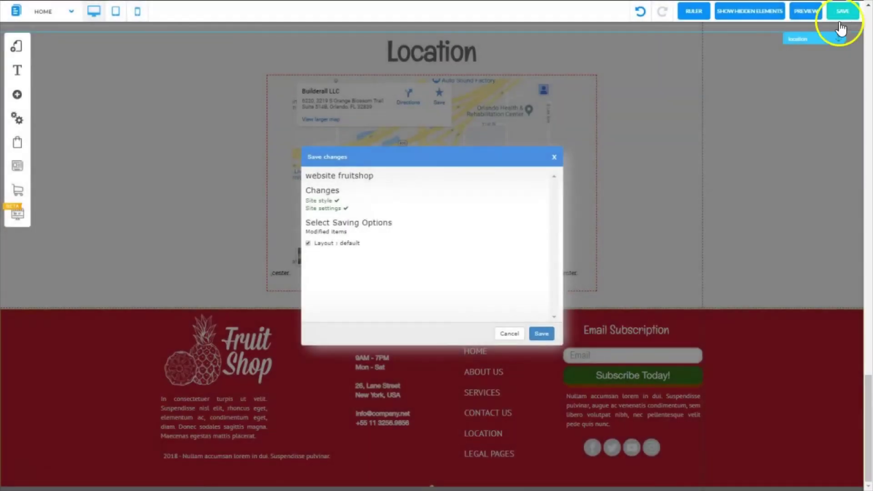
click(542, 334)
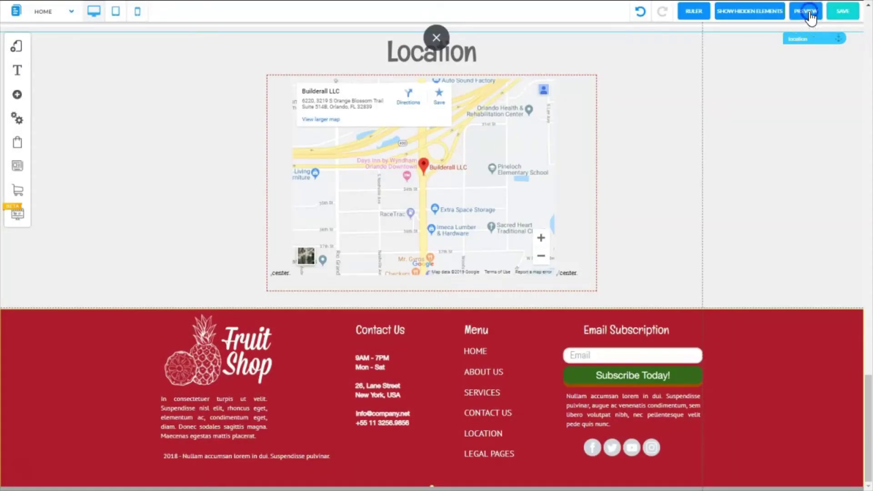
click(801, 14)
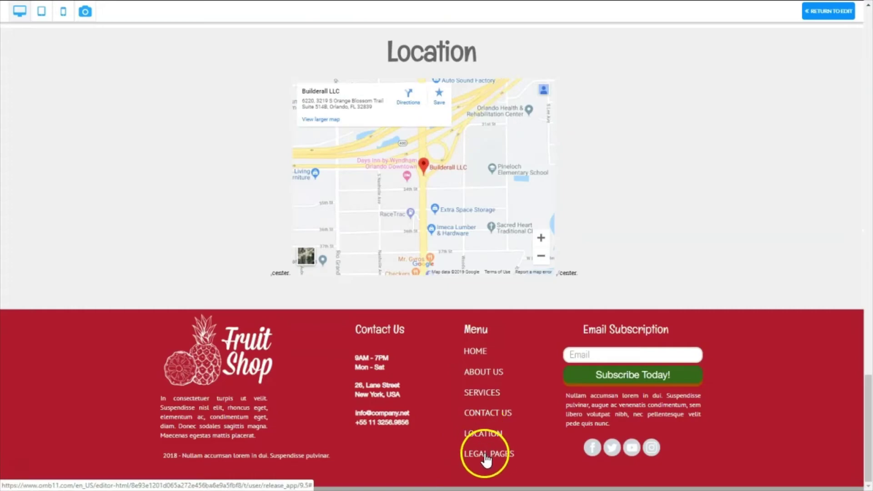
- Follow the footer LEGAL PAGES link to Privacy Policy and reopen that page for editing
click(485, 455)
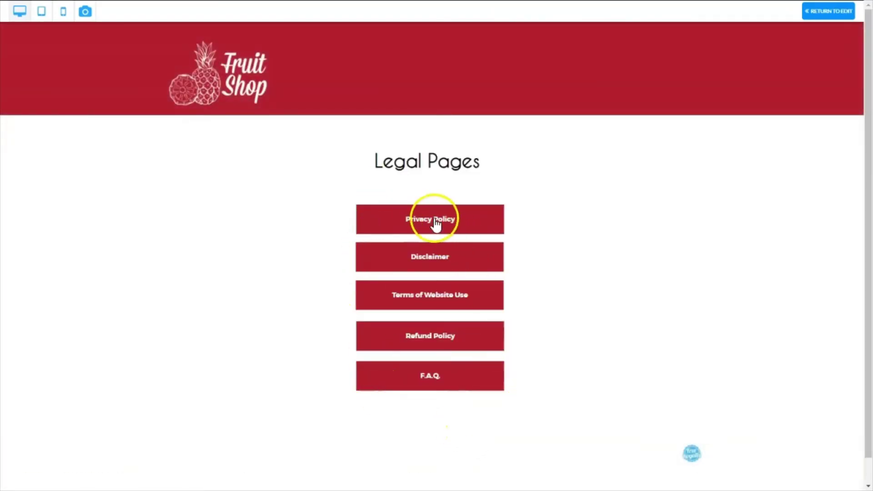
click(432, 223)
click(833, 11)
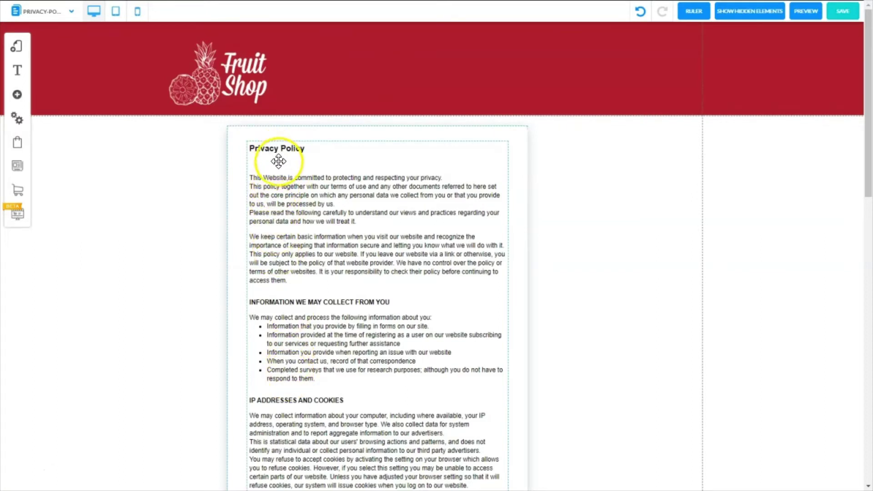
- Place a Classic menu in the red header and give it the Navigation_custom_5 style
click(18, 97)
click(79, 68)
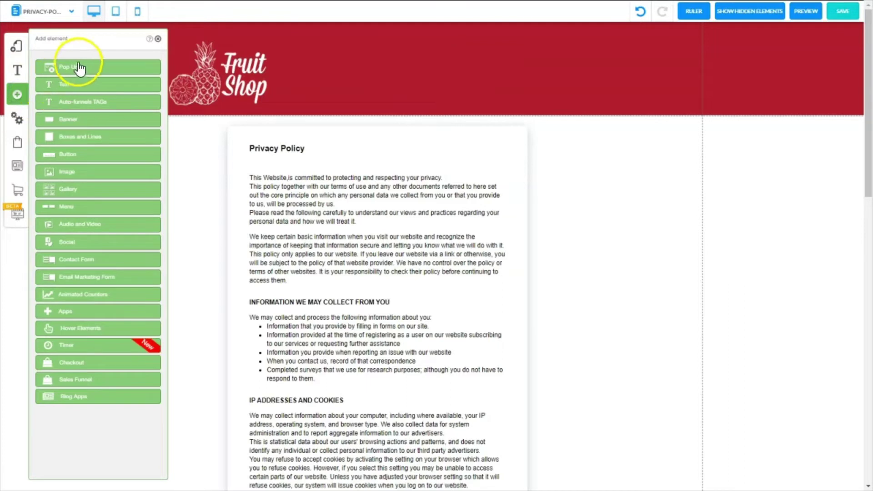
click(70, 208)
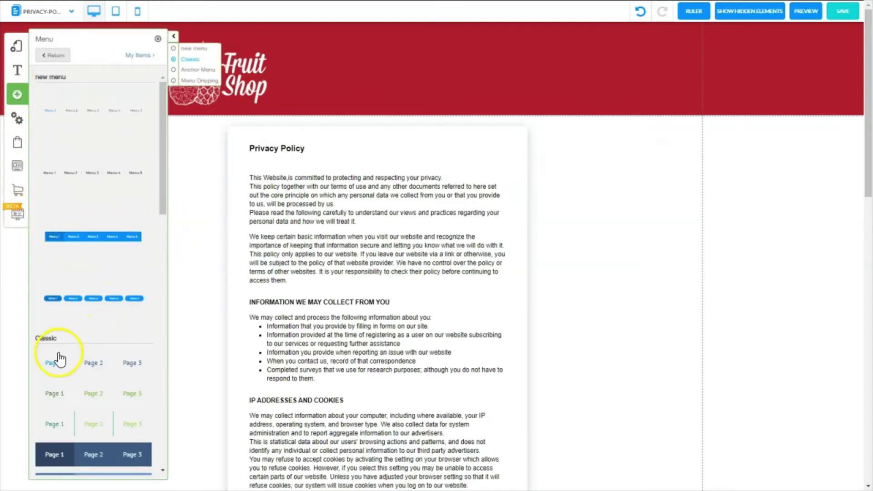
drag(61, 360, 427, 89)
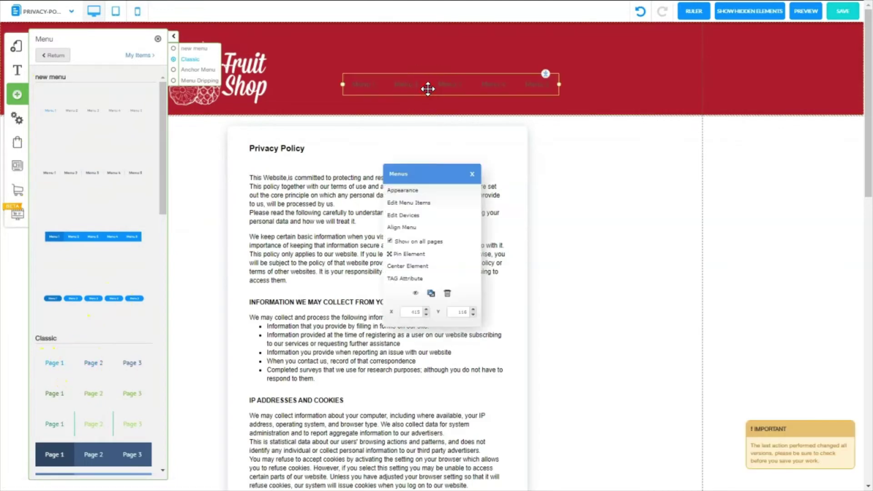
click(405, 191)
click(42, 106)
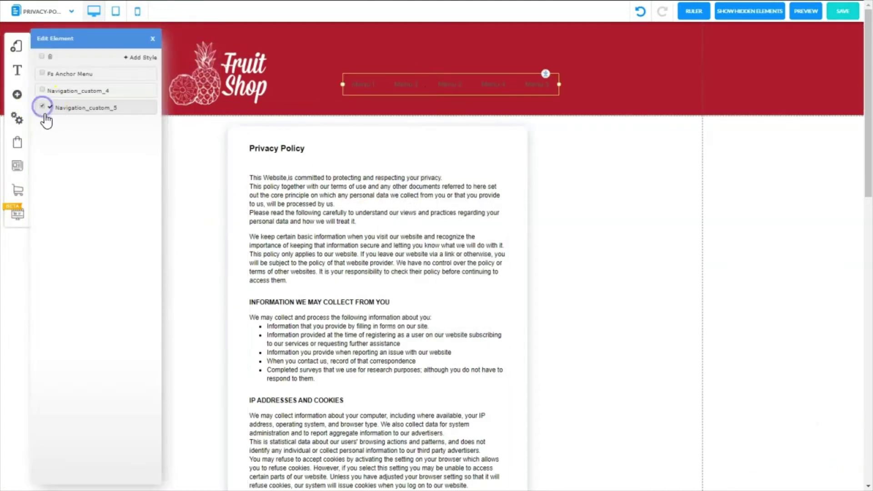
mouse_move(82, 111)
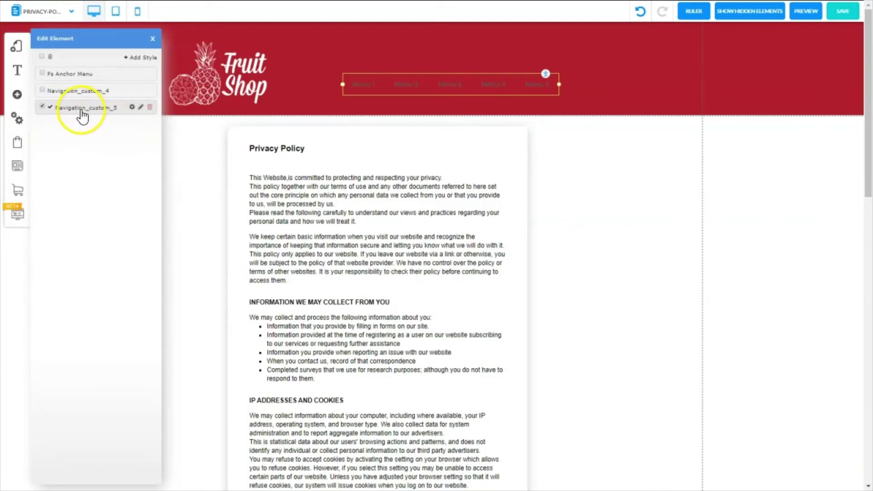
click(131, 107)
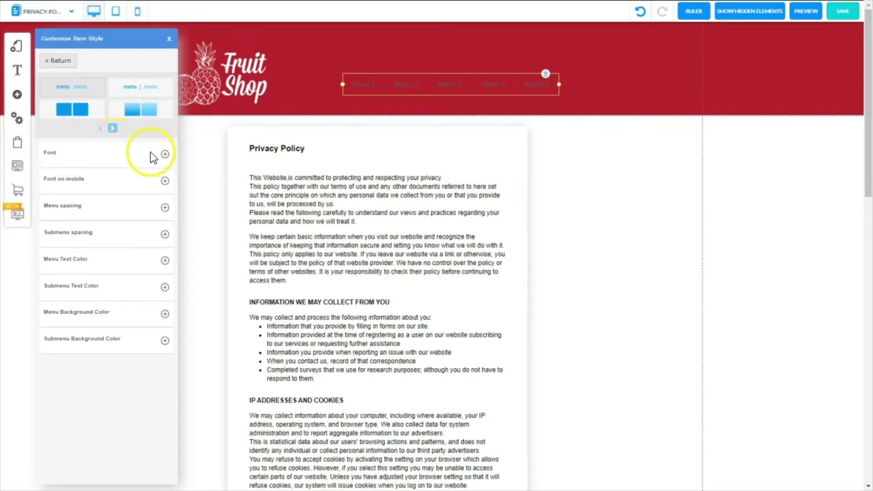
- Set the menu font size to 24 and the menu text colour to white
click(165, 153)
click(166, 198)
click(166, 197)
click(166, 198)
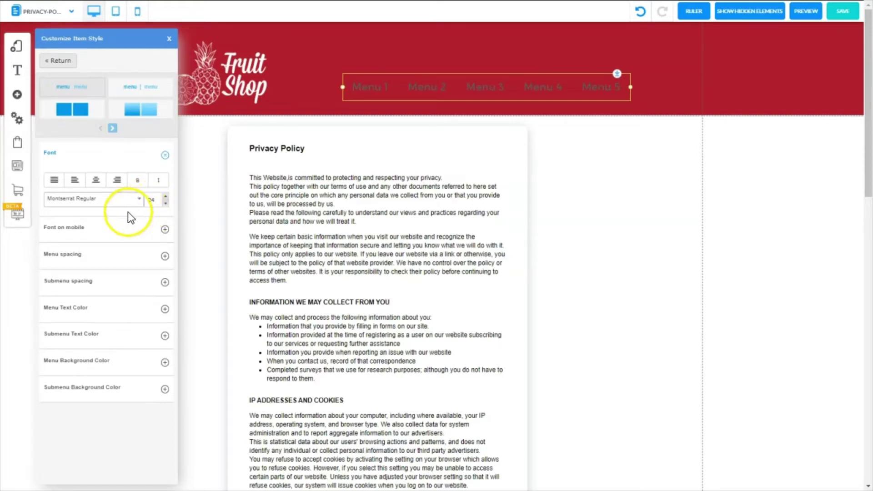
click(127, 227)
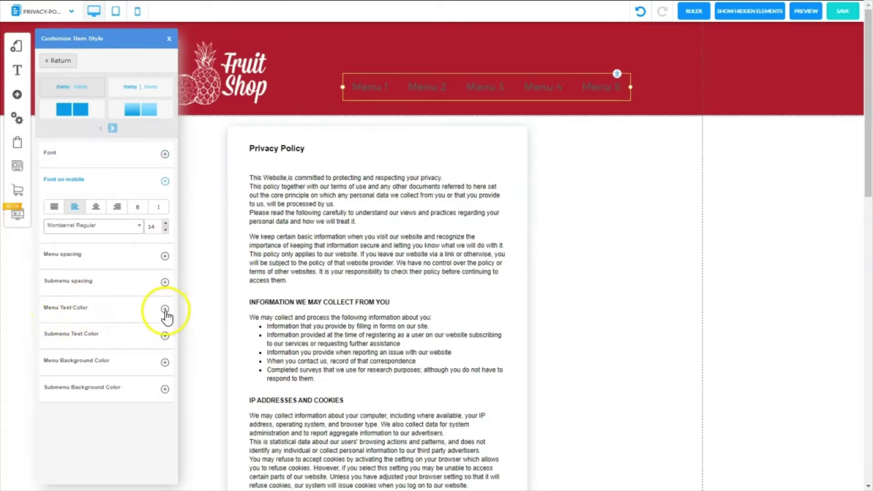
click(166, 312)
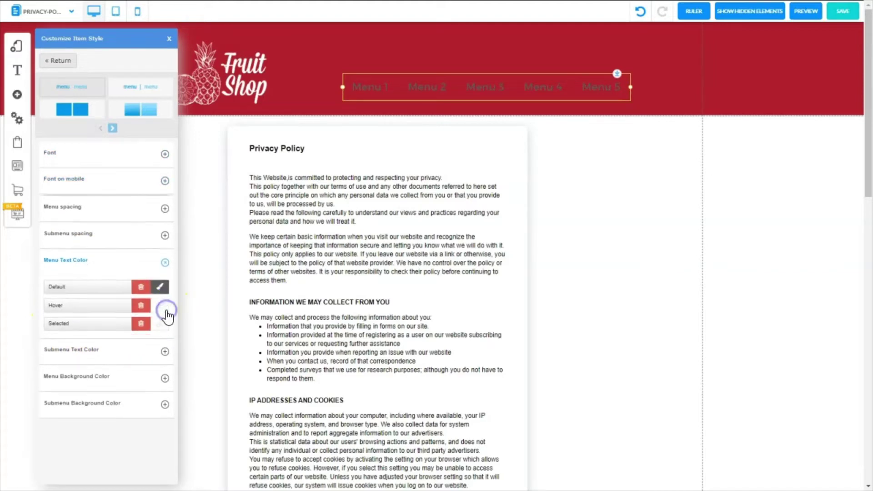
click(165, 288)
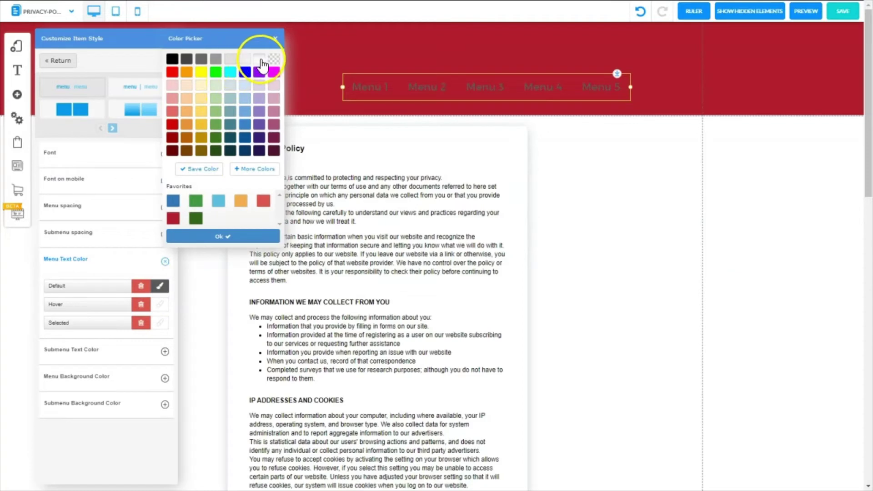
click(261, 60)
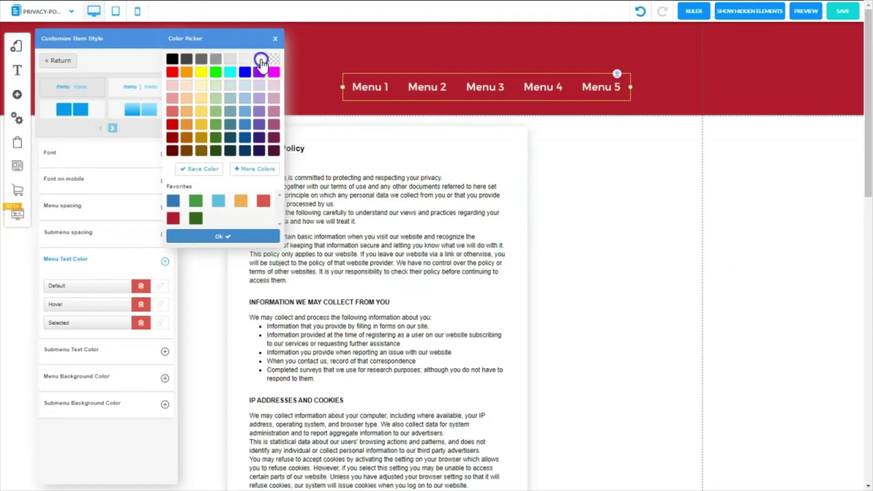
click(212, 246)
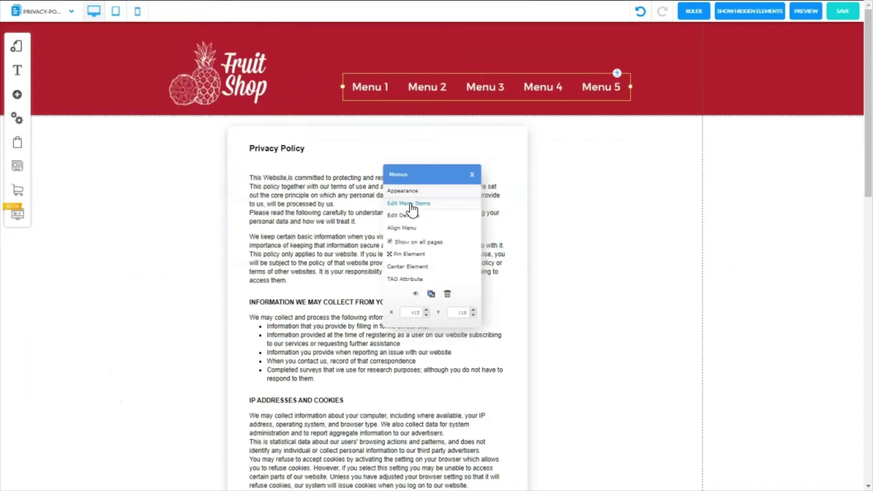
- Delete Menu 3, 4 and 5, and rename the remaining items HOME and LEGAL PAGES
click(412, 205)
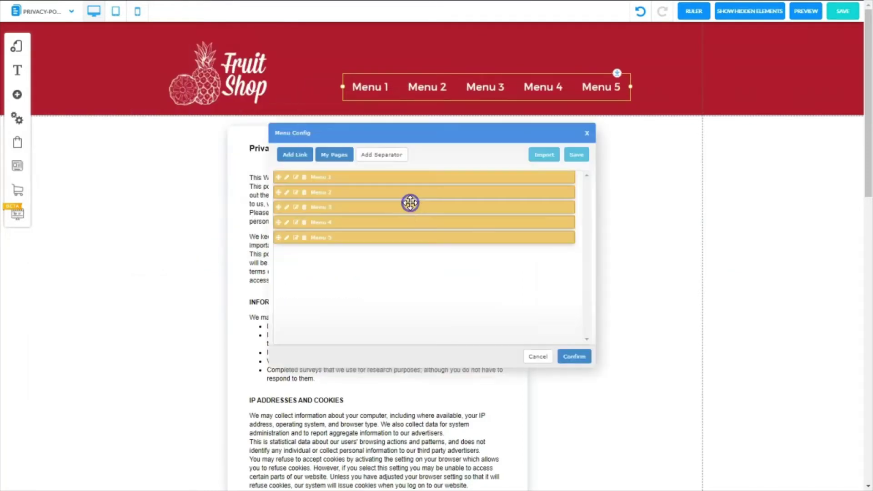
click(304, 238)
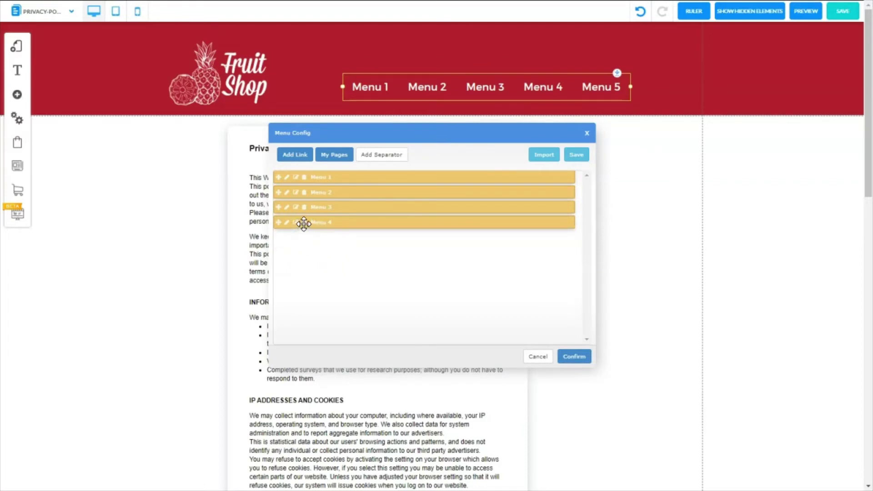
click(305, 222)
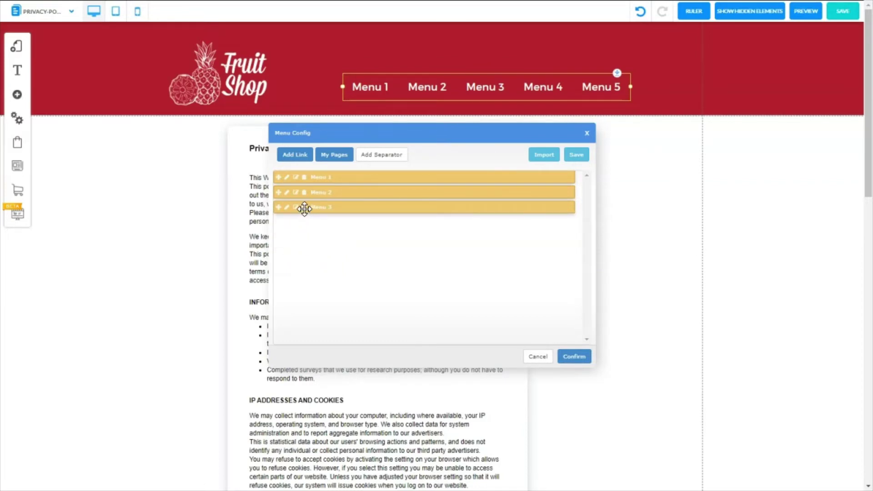
click(304, 208)
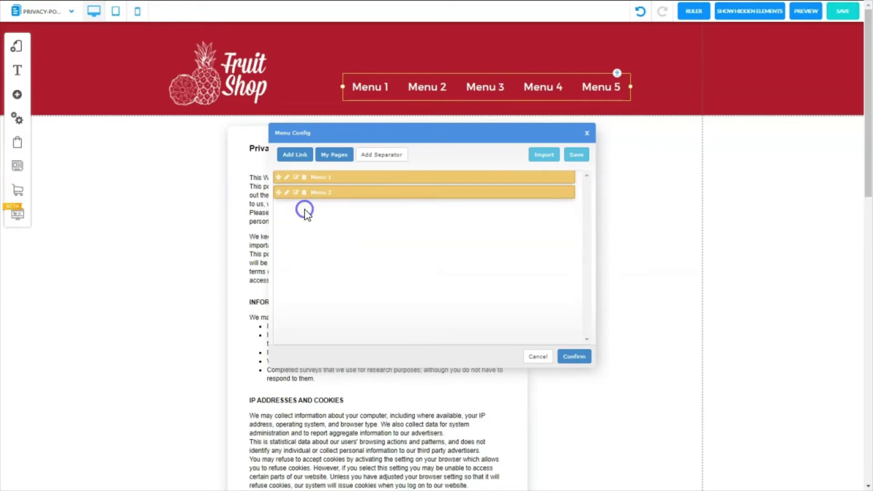
click(287, 177)
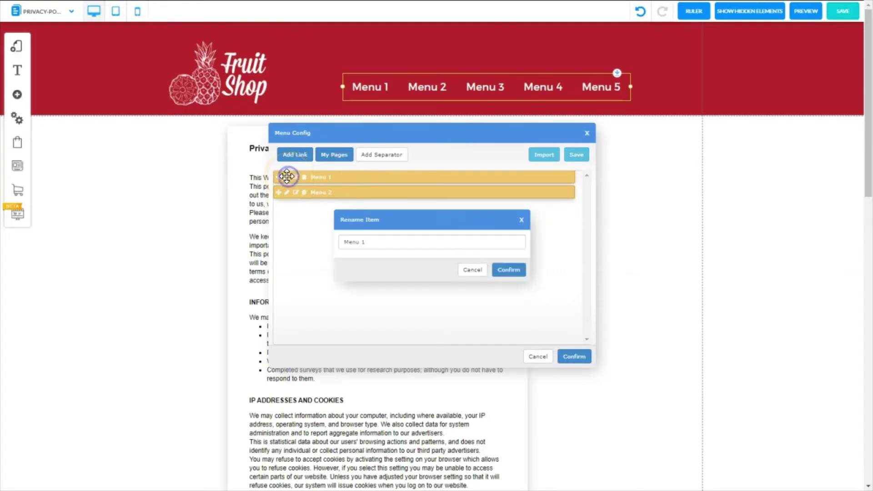
drag(371, 242, 324, 255)
text(HOME)
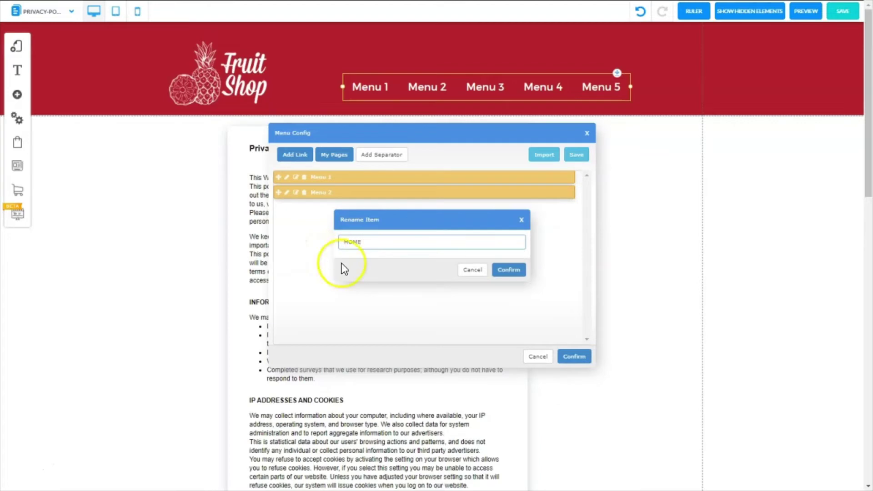
click(508, 271)
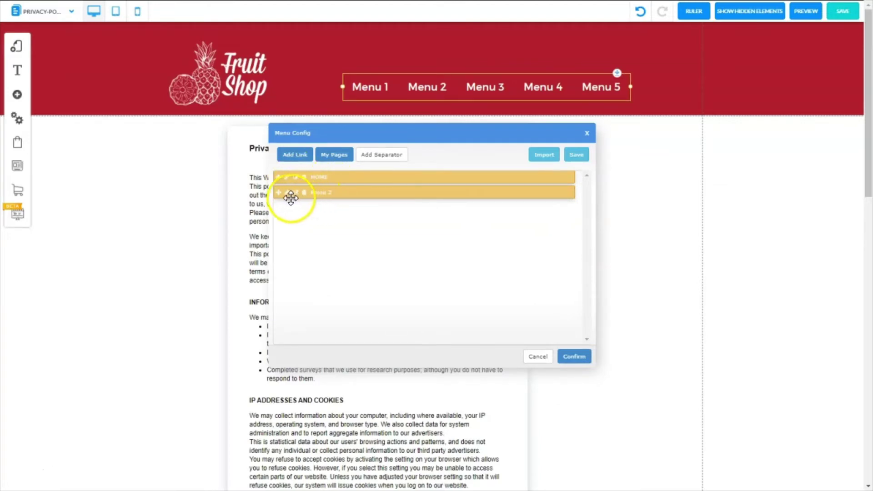
click(286, 192)
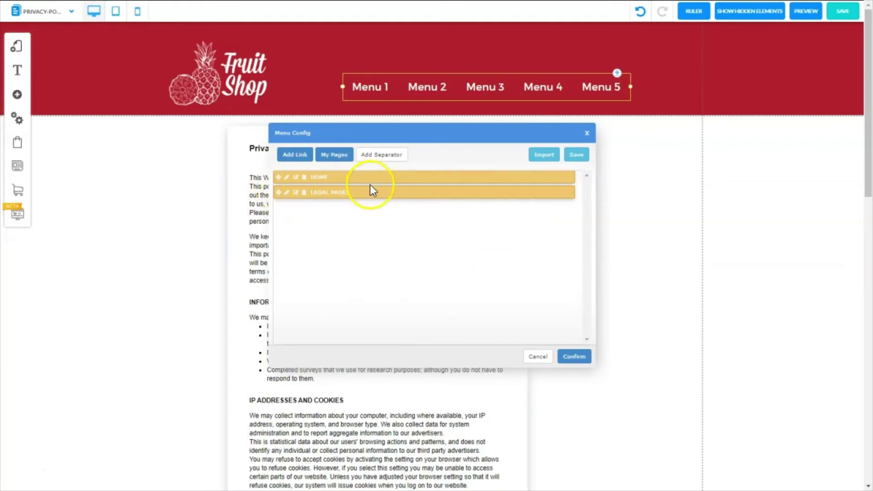
- Link HOME to the Home page and LEGAL PAGES to the Legal Pages page, then apply the menu
click(297, 178)
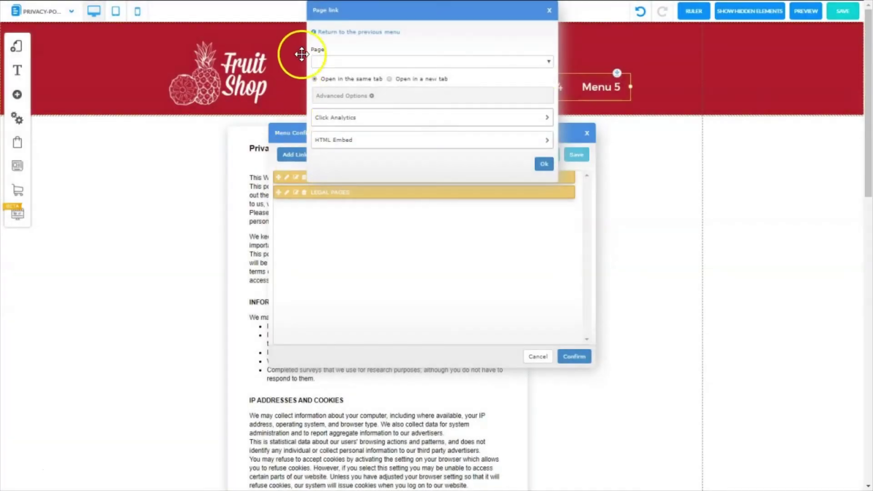
click(550, 63)
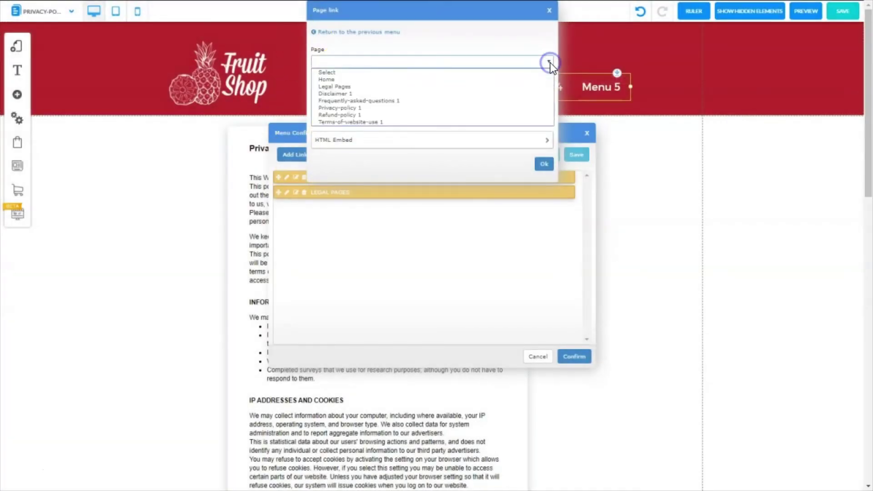
click(342, 80)
click(542, 165)
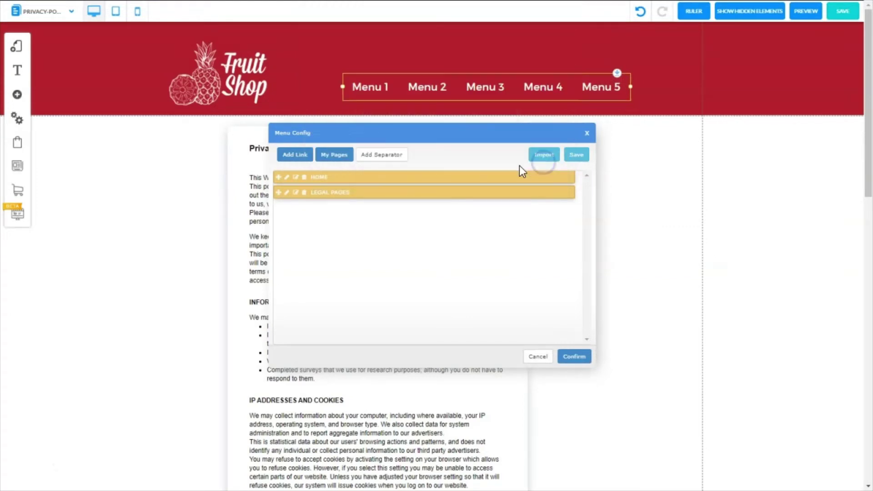
click(295, 192)
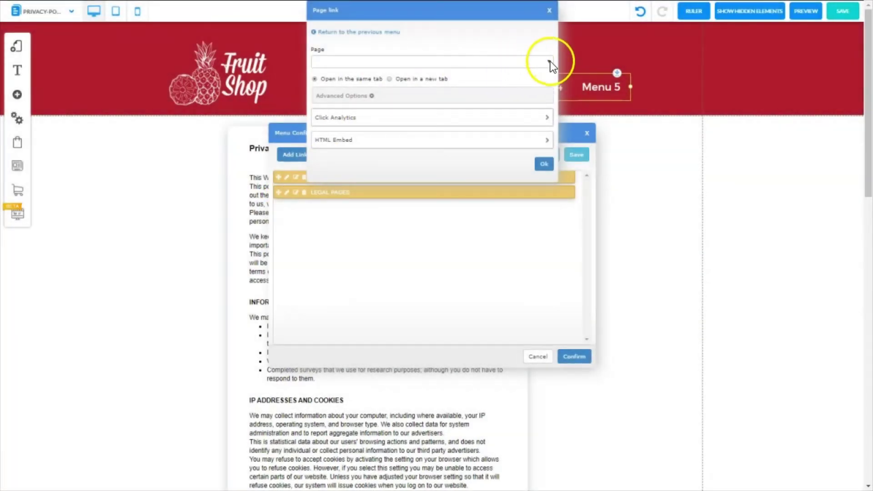
click(551, 62)
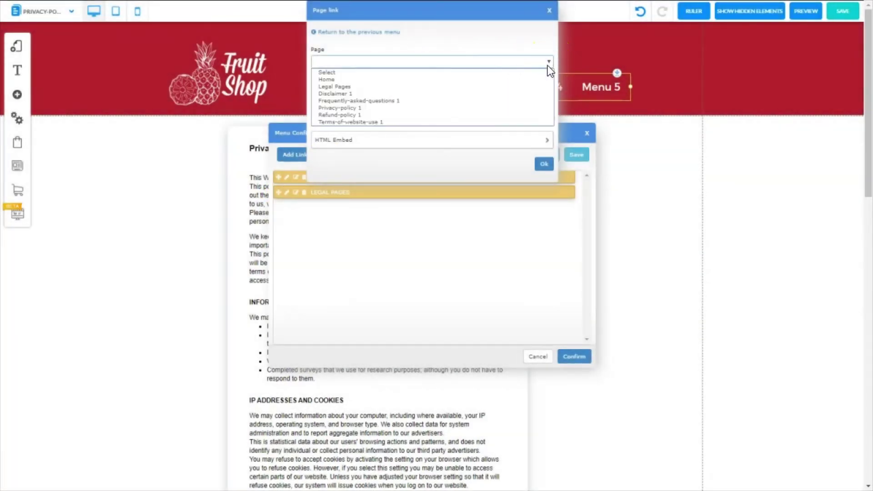
click(417, 86)
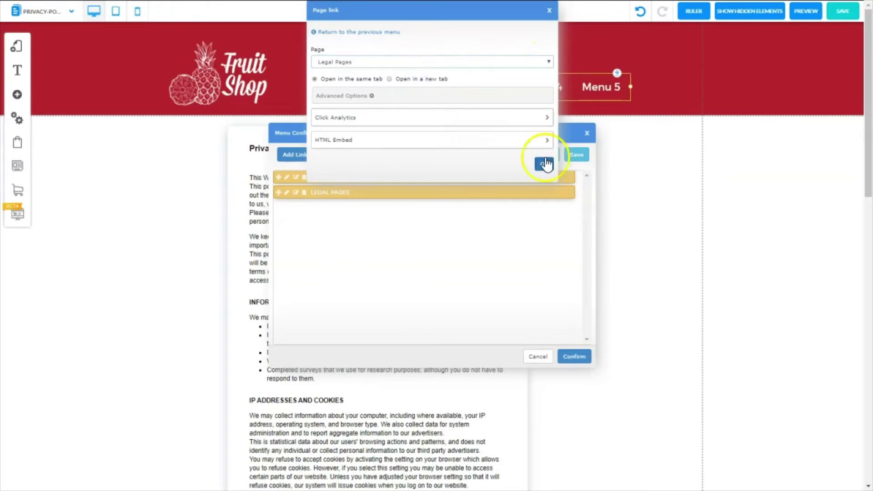
click(546, 164)
click(575, 357)
drag(399, 81, 420, 71)
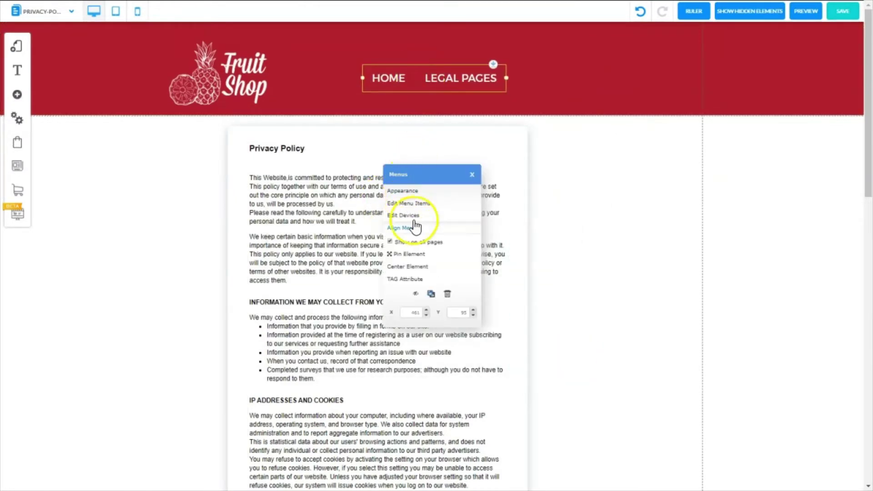
- Centre the header menu and save the Privacy Policy page
click(408, 266)
click(844, 12)
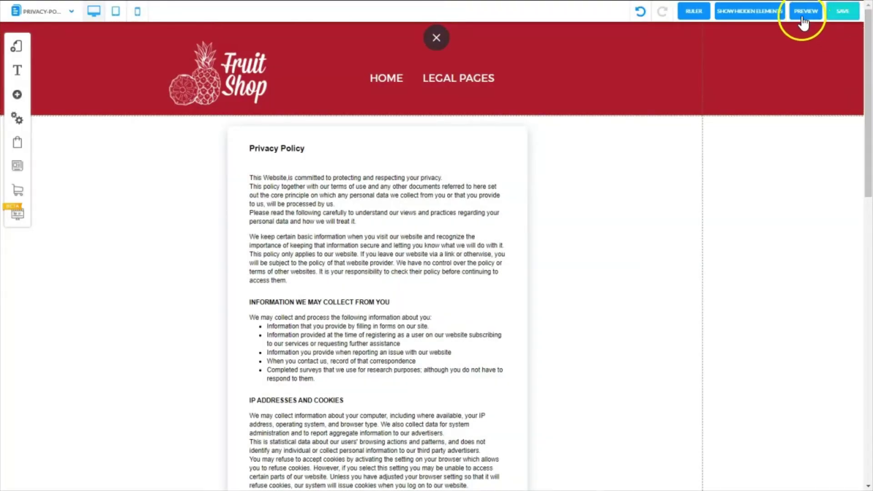
click(805, 11)
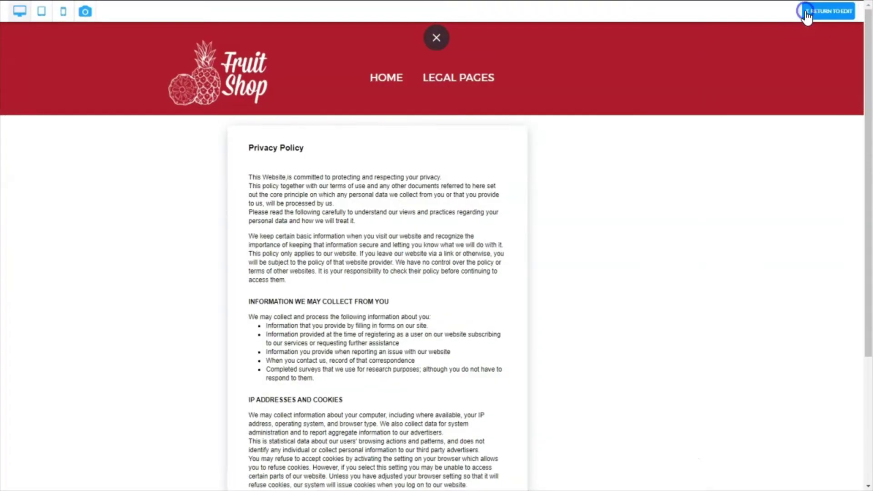
- Test the HOME and footer LEGAL PAGES links in preview, then expand the menu text colour options
click(382, 81)
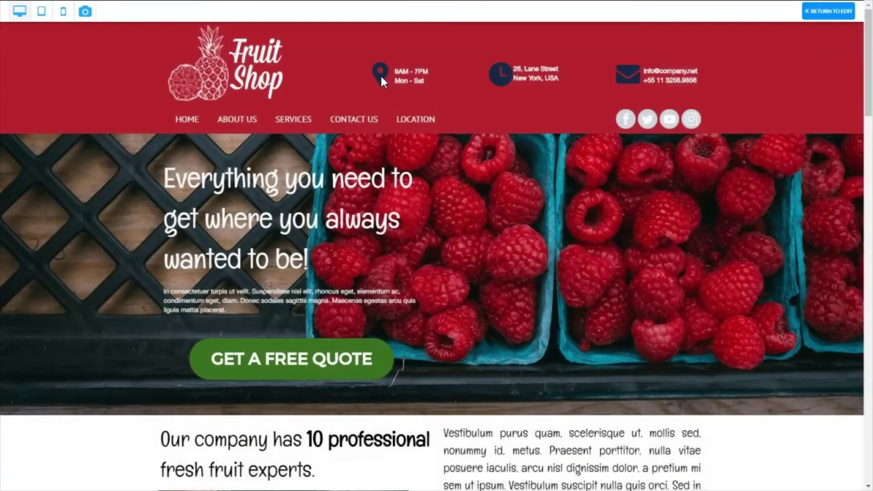
click(197, 101)
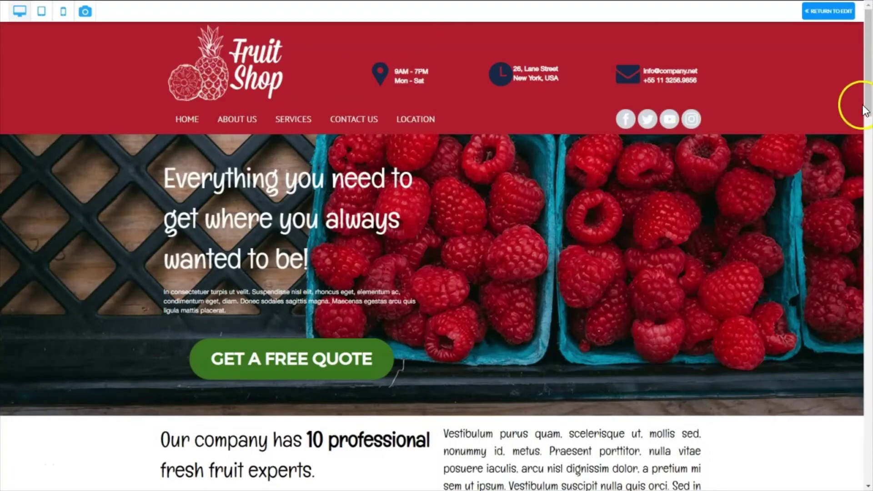
drag(870, 109, 570, 294)
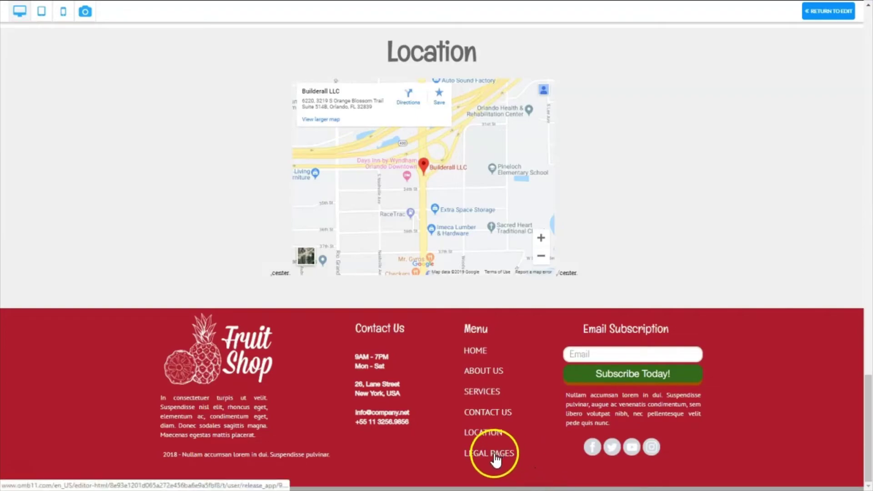
click(495, 455)
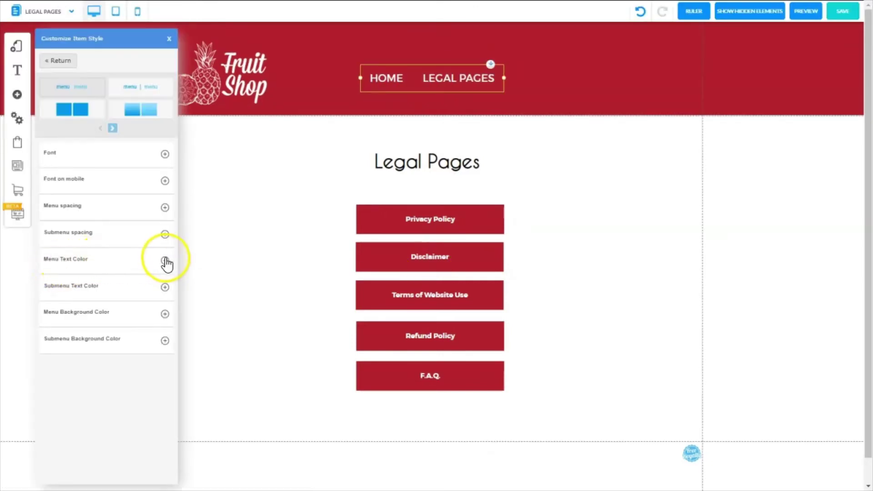
click(165, 260)
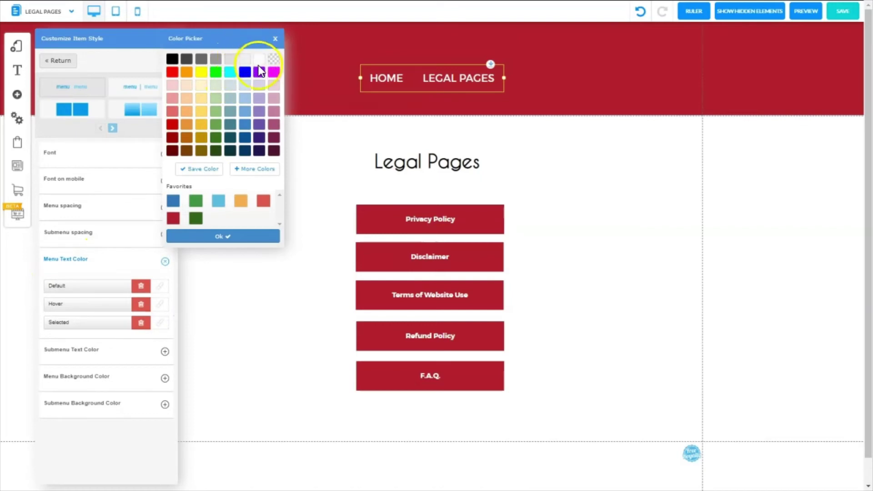
- Check the selected-item text colour without changing it and close the item style settings
click(165, 326)
click(259, 59)
click(223, 236)
- Save the Legal Pages page and switch to previewing it
click(846, 10)
click(542, 333)
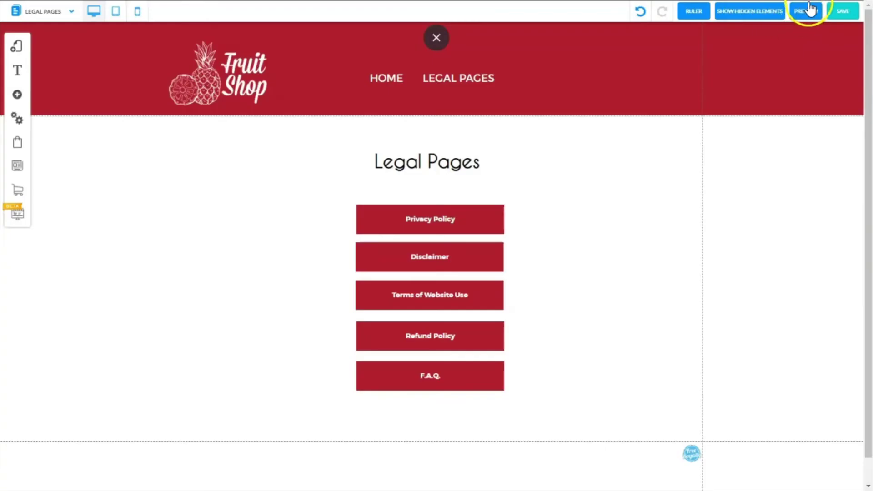
click(811, 10)
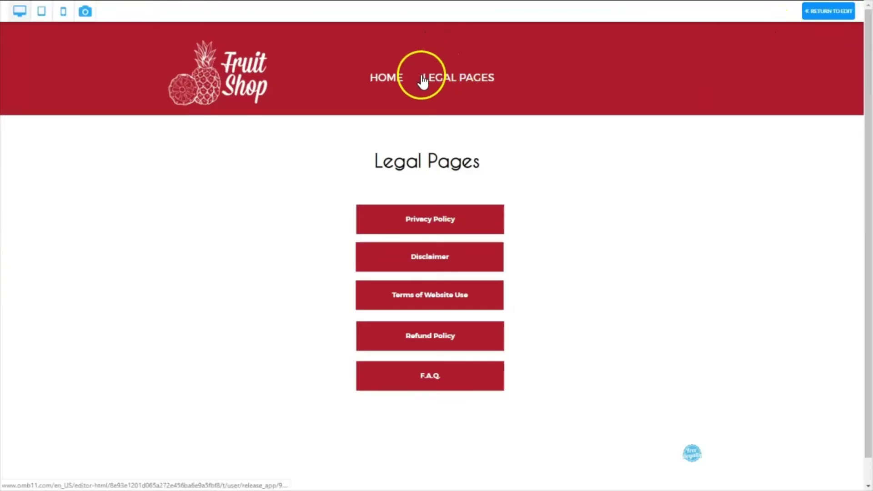
- Open Terms of Website Use, Refund Policy and F.A.Q. from the Legal Pages list, then go HOME
click(429, 300)
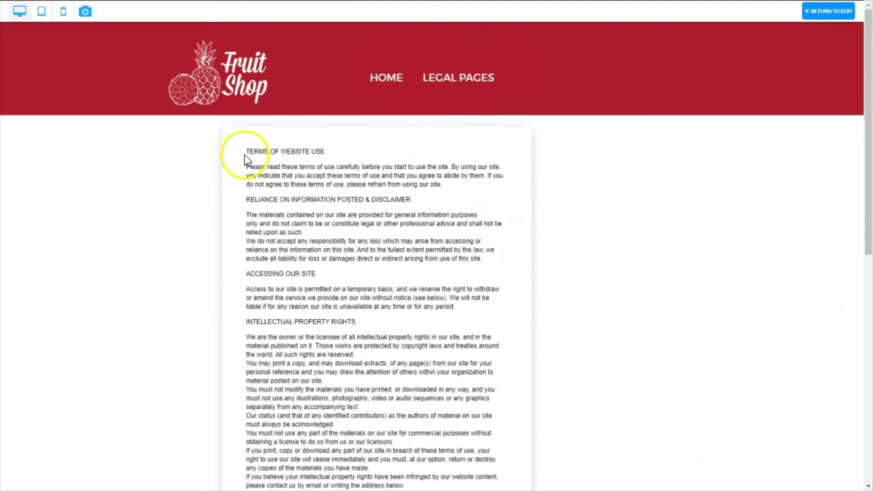
click(457, 78)
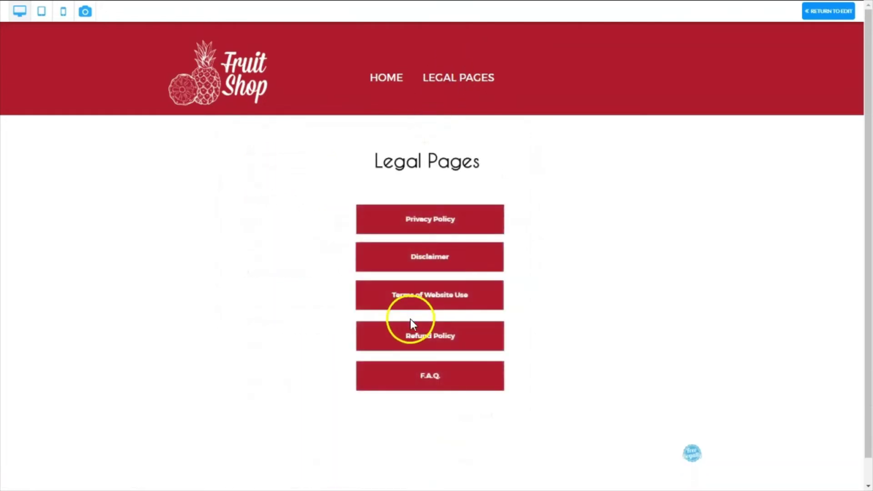
click(421, 344)
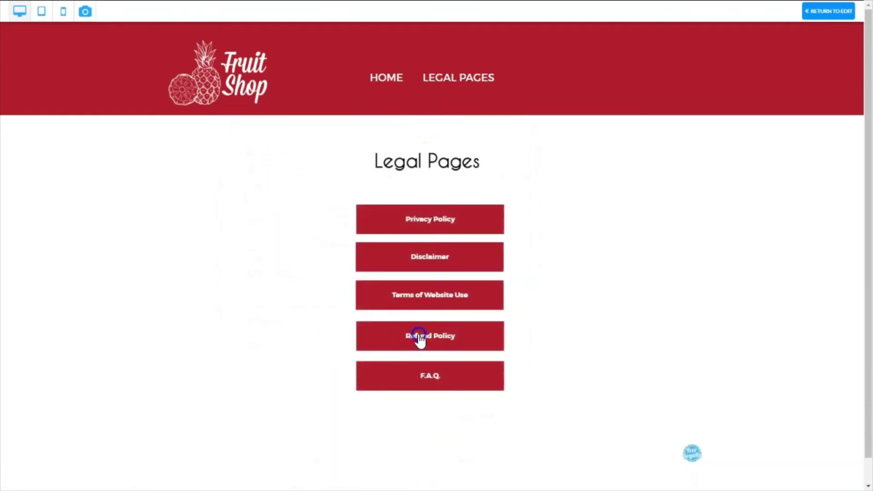
click(458, 83)
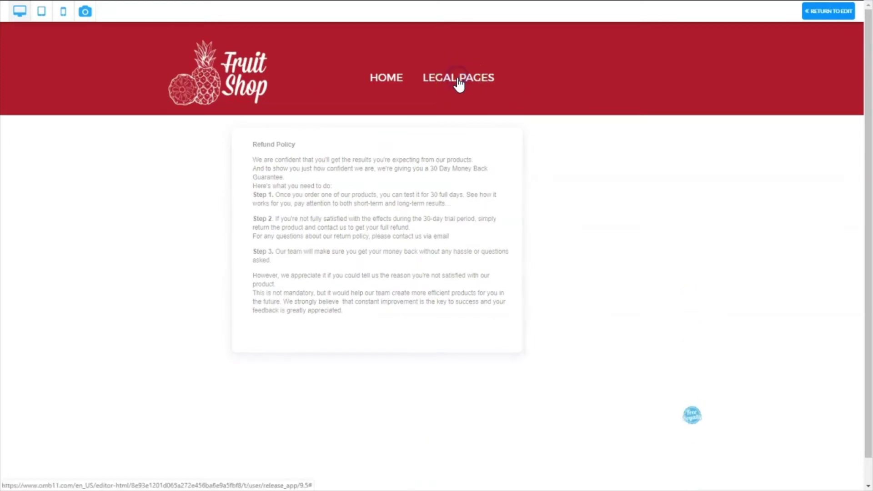
click(423, 374)
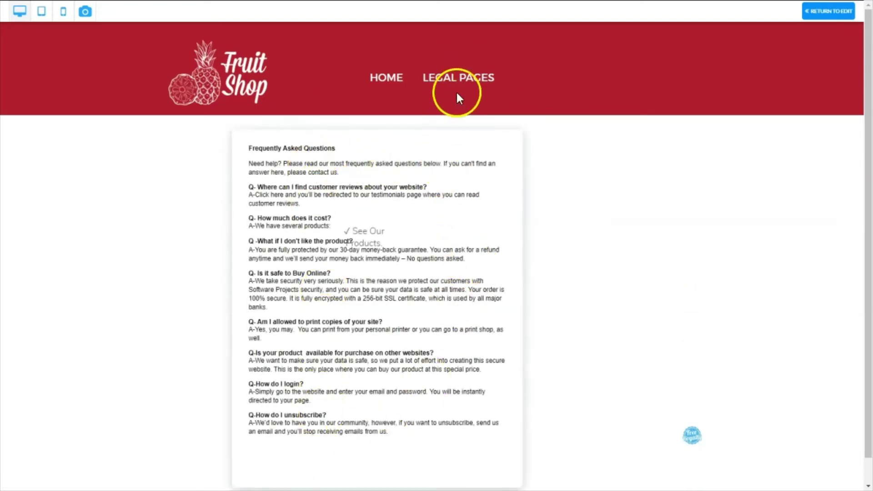
click(386, 78)
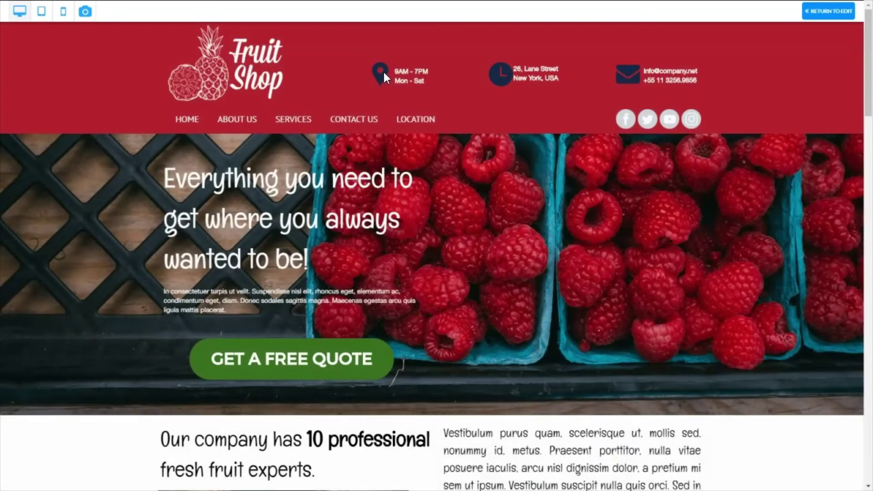
drag(870, 91, 852, 59)
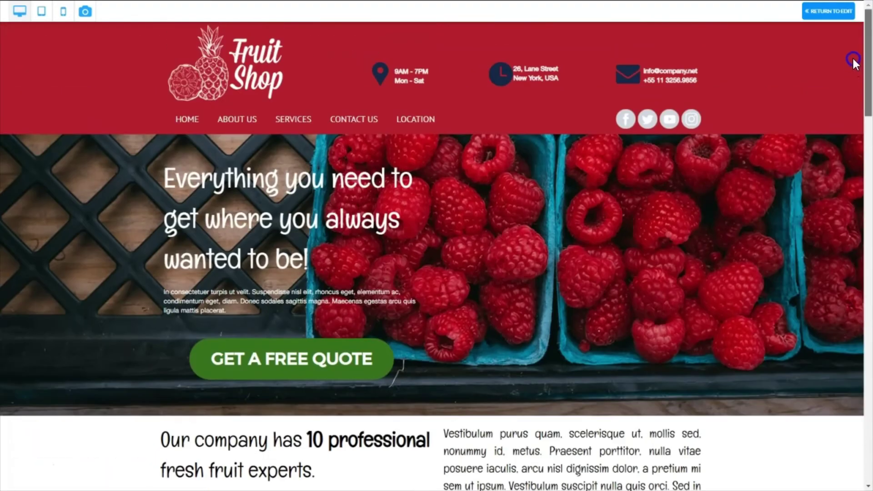
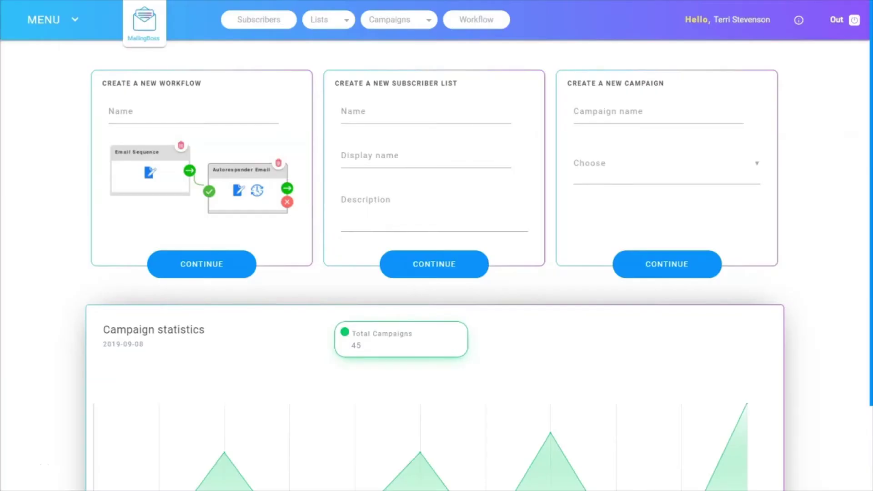
- Go to Lists and open the Fruit Shop list's overview
click(318, 27)
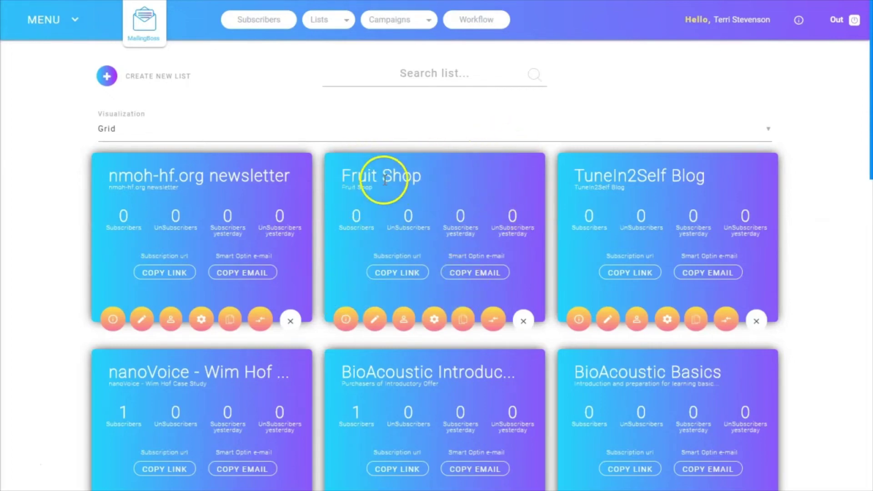
click(347, 324)
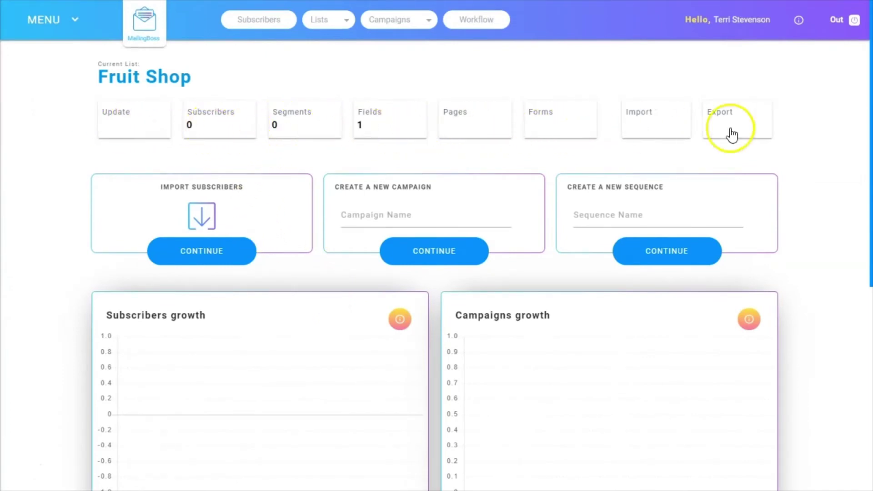
- Show the Fruit Shop list's Pages section with its pages and emails
click(456, 121)
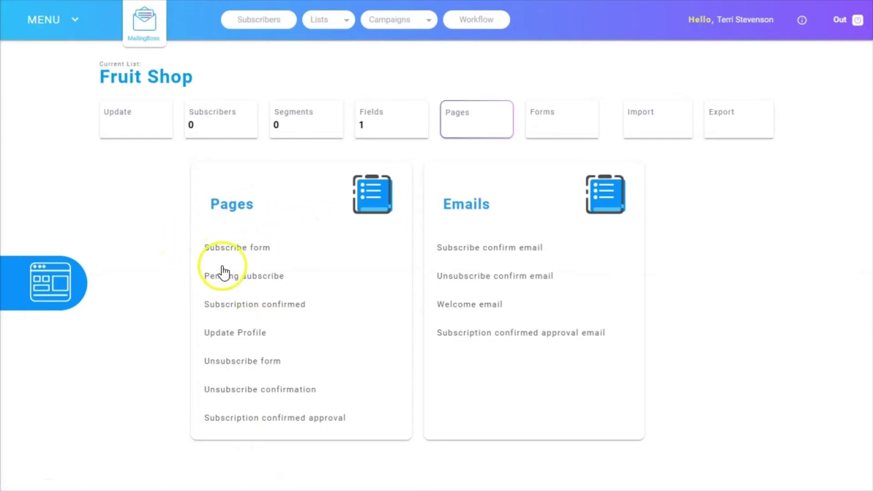
- Open the Update Profile page in the editor and browse its content block templates
click(228, 335)
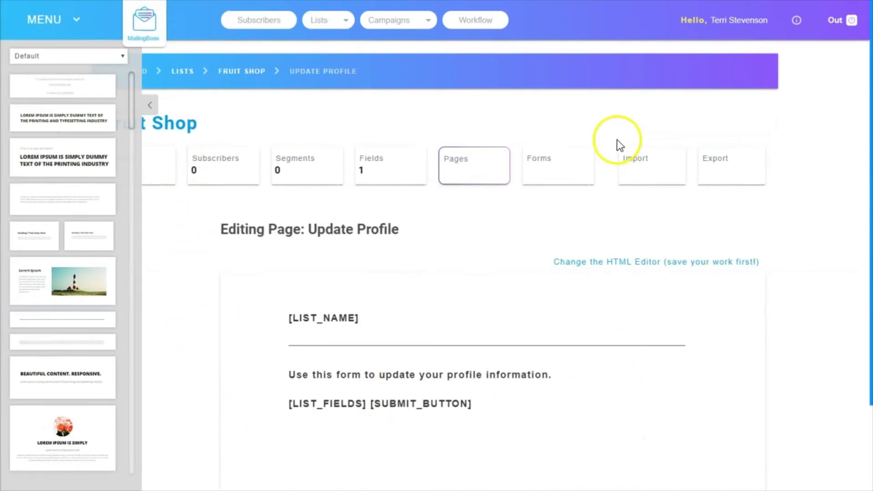
scroll(326, 296, down, 2)
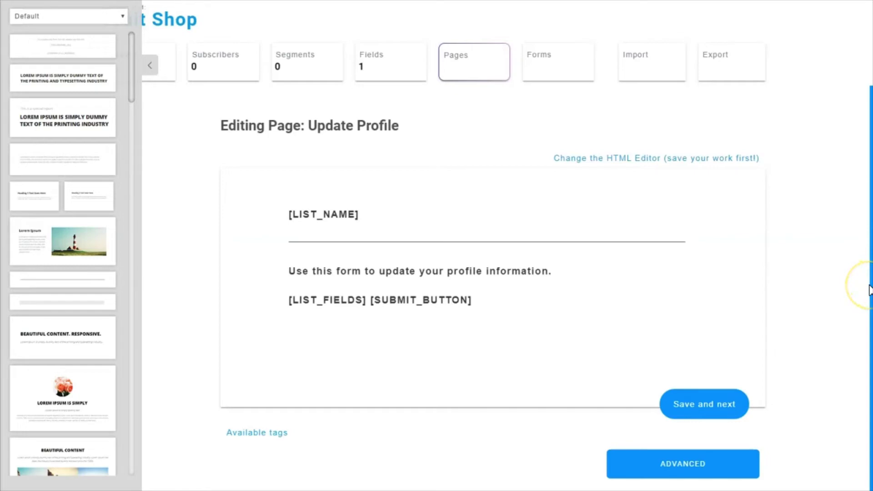
scroll(845, 203, up, 2)
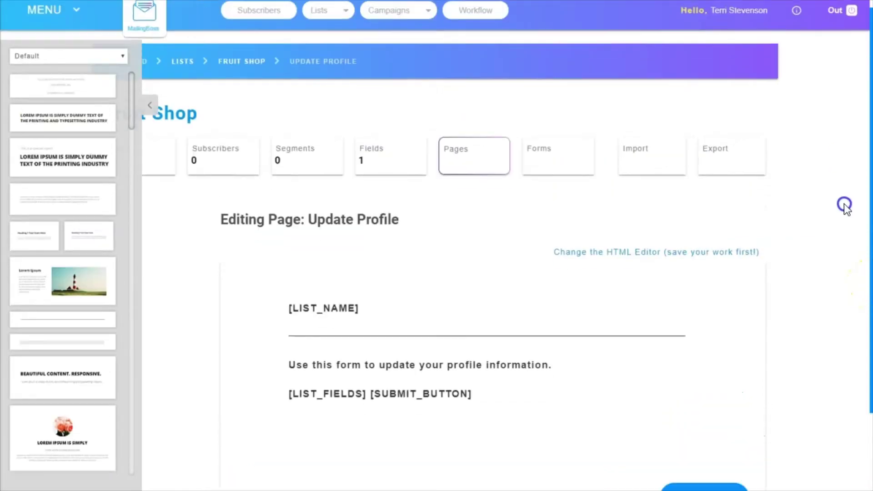
scroll(842, 277, down, 2)
click(465, 276)
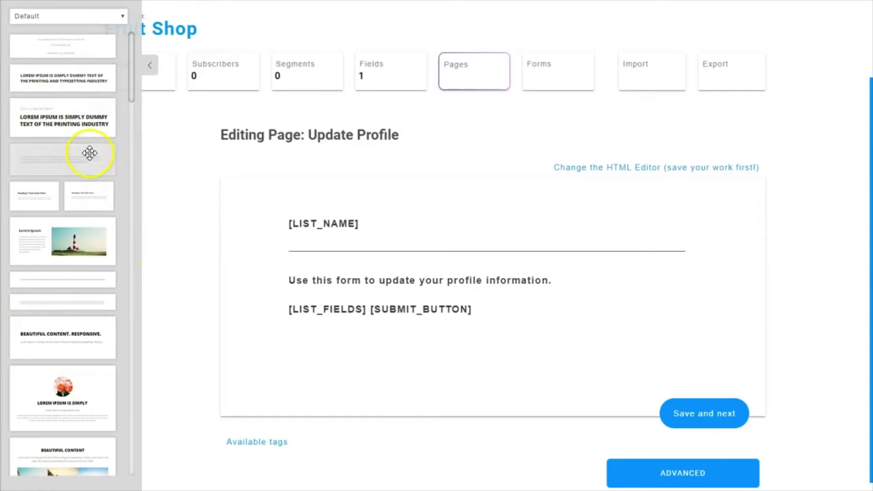
- Drag the profile header template onto the top of the Update Profile page
drag(130, 97, 139, 300)
drag(38, 202, 449, 189)
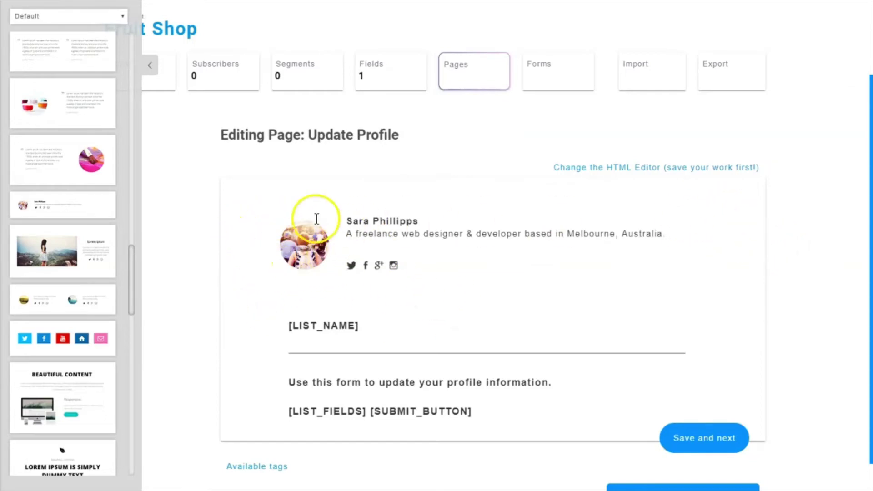
mouse_move(313, 259)
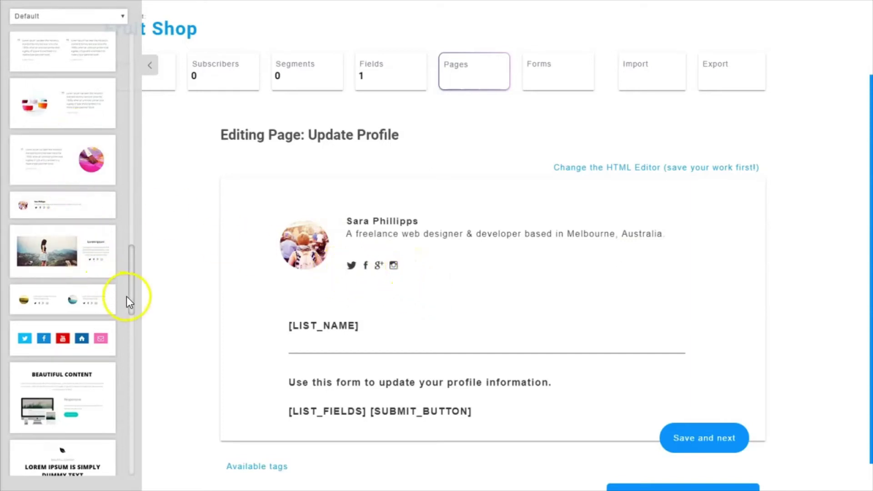
drag(132, 299, 129, 67)
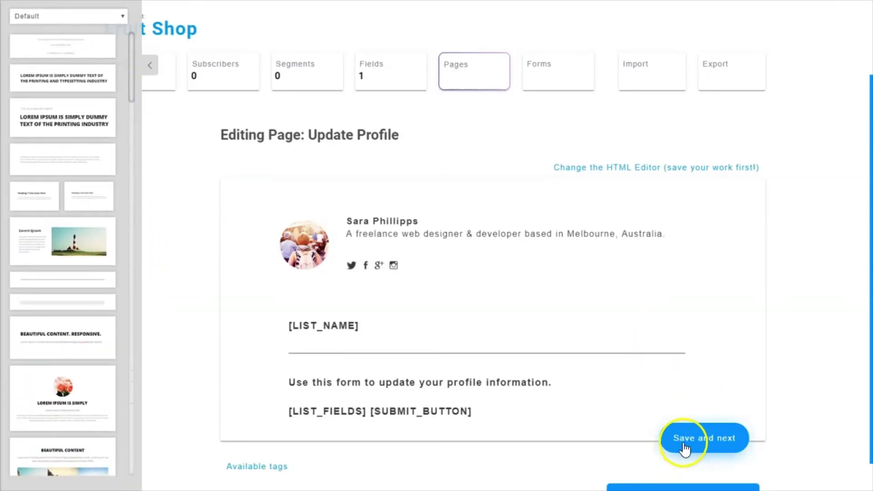
- Hide the template library and replace the header's placeholder name with 'Fruit Shop'
click(149, 65)
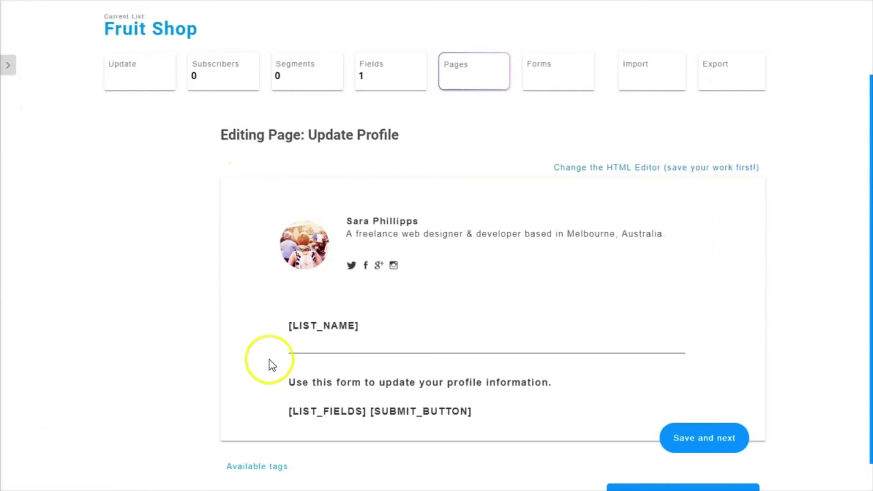
mouse_move(304, 232)
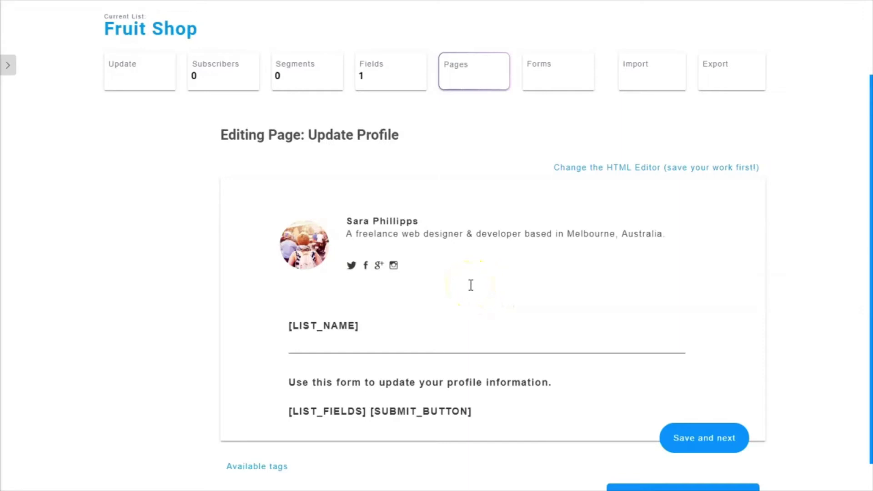
triple_click(346, 222)
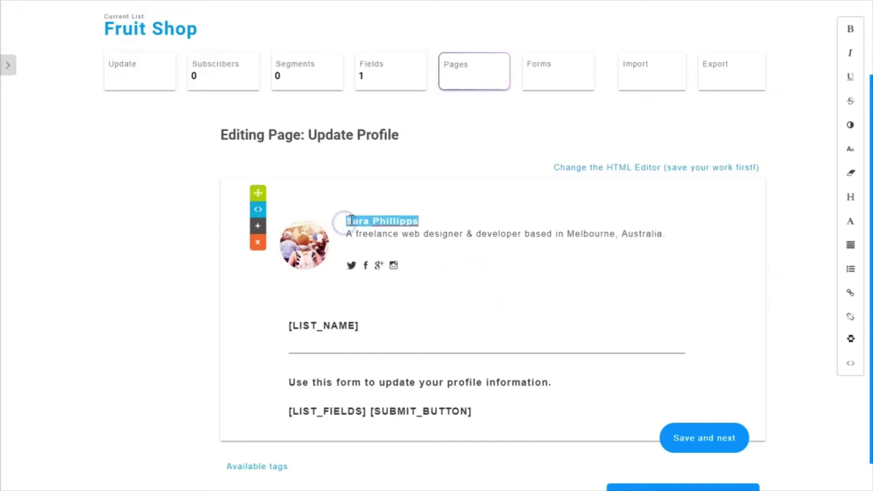
text(Fruit Shop)
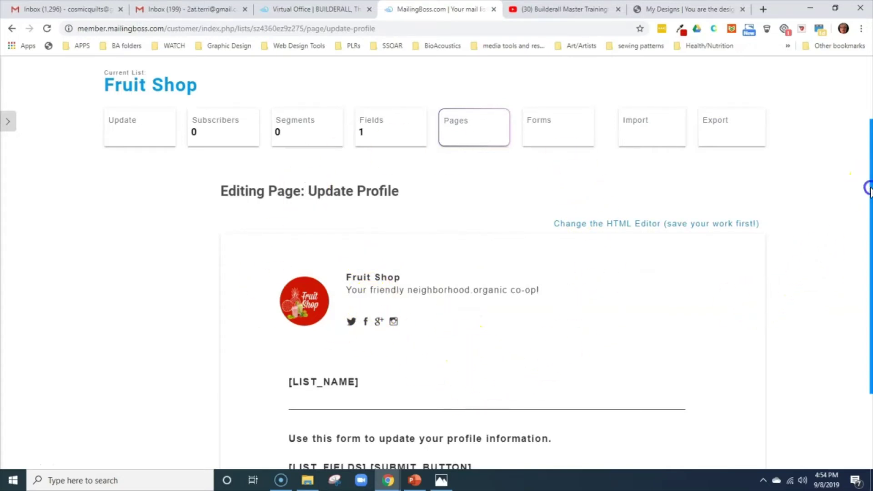
- Save the Update Profile page, go full screen, and return to the Fruit Shop overview
scroll(869, 188, down, 2)
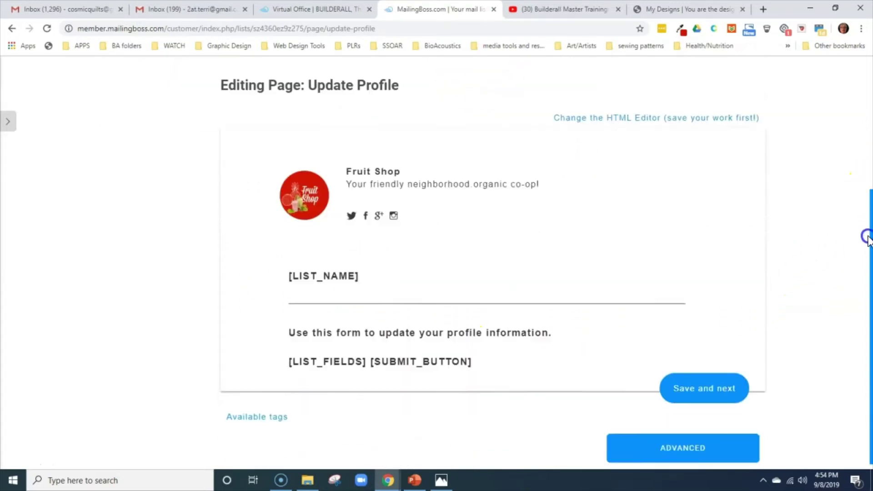
click(701, 385)
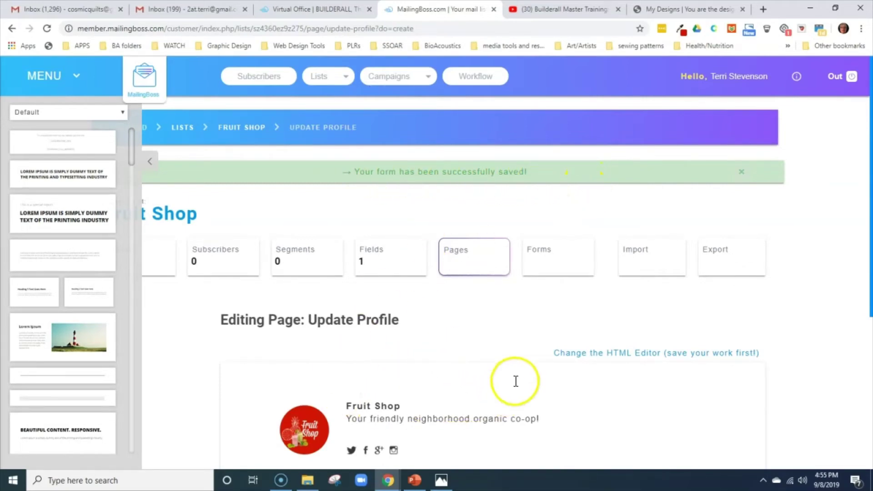
click(742, 171)
key(F11)
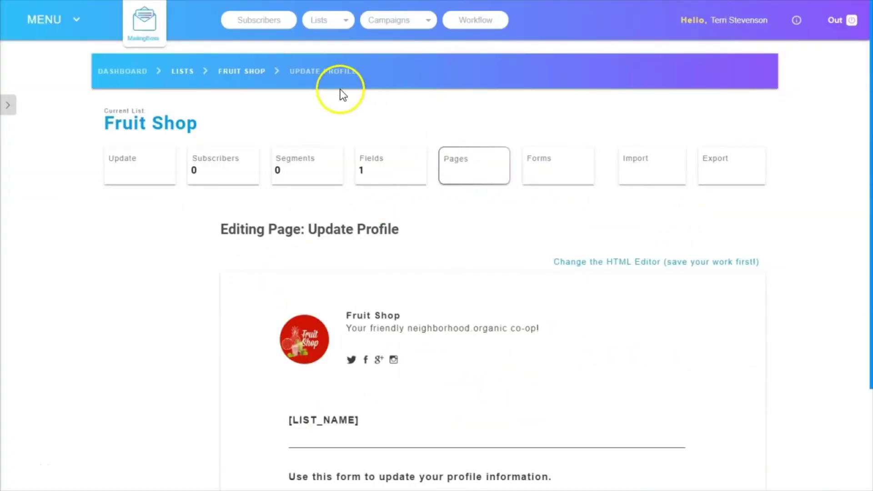
click(244, 71)
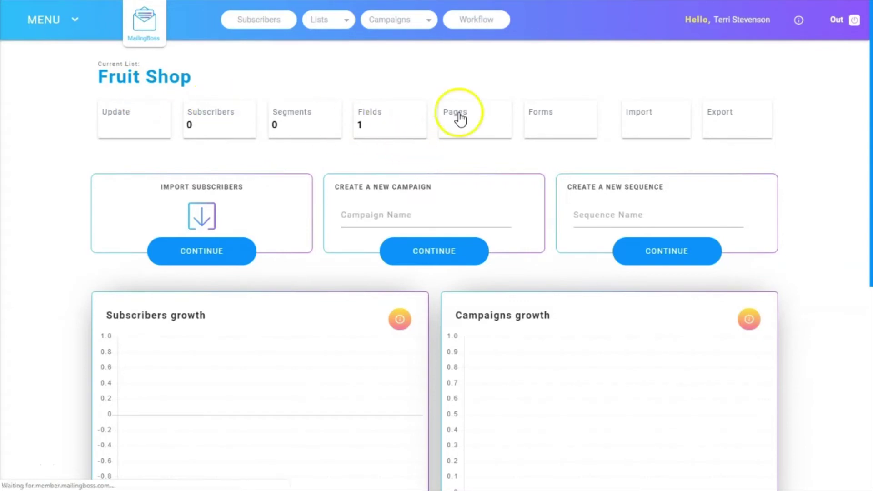
- Bring up the Fruit Shop list's Pages and Emails listings again
click(460, 117)
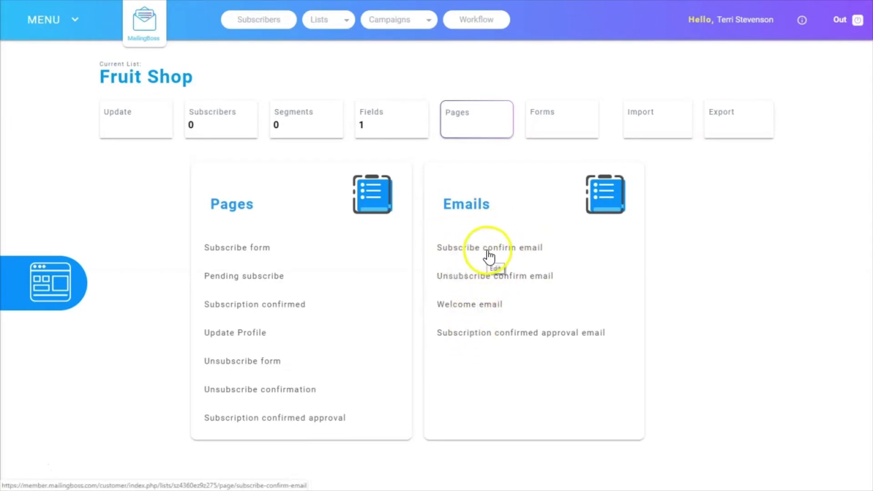
- Open the Subscribe confirm email and inspect its 'click here' confirmation link
click(487, 250)
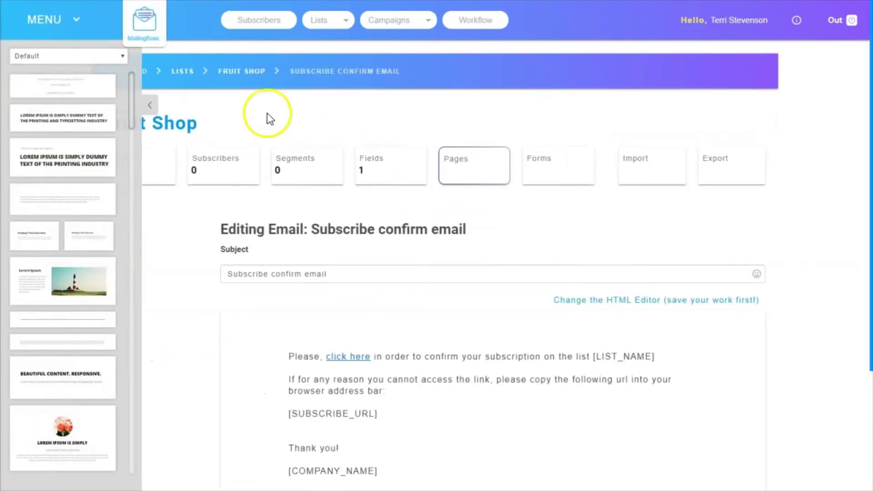
click(149, 105)
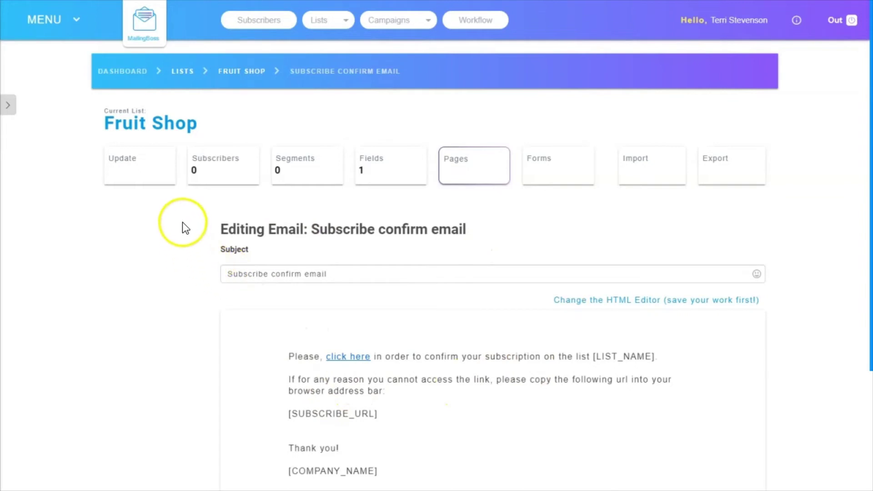
drag(871, 298, 869, 418)
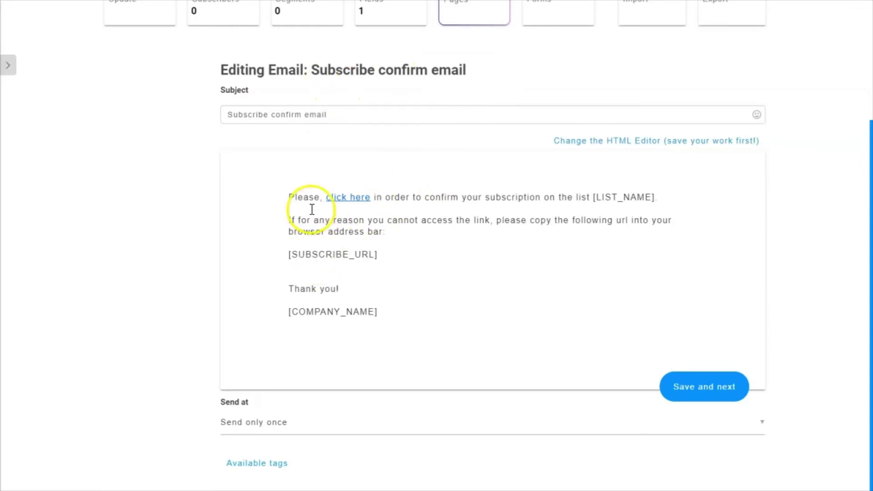
click(342, 203)
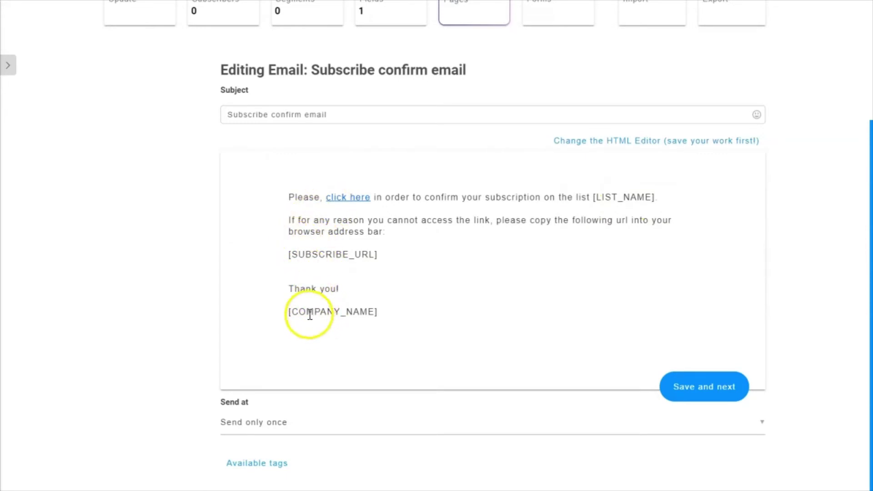
scroll(410, 292, up, 3)
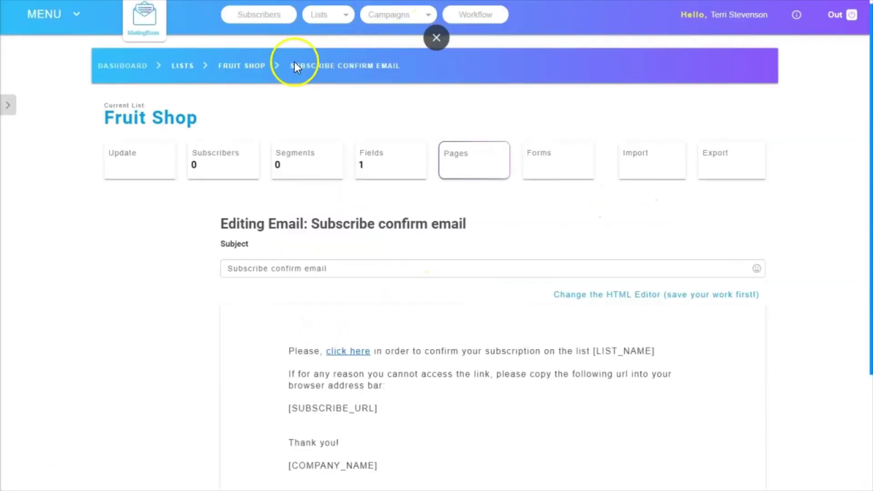
- Return to the Fruit Shop overview, then advance the GDPR slides to How to Implement?
click(241, 72)
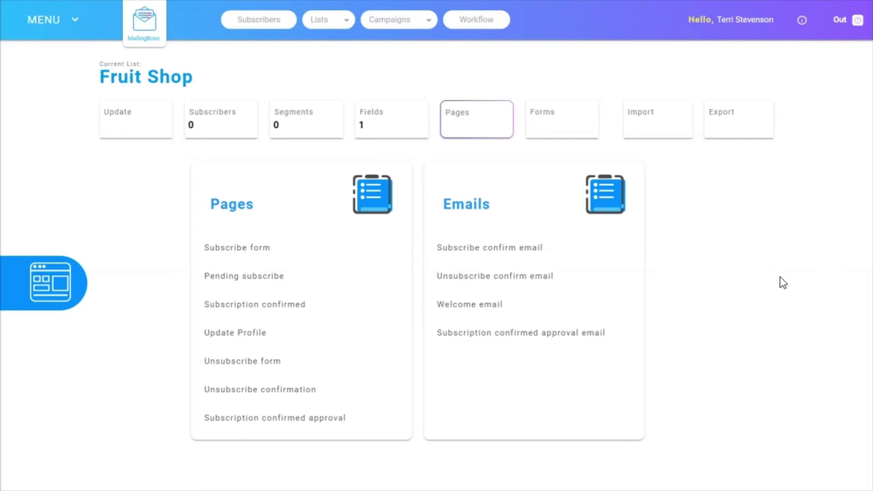
click(108, 411)
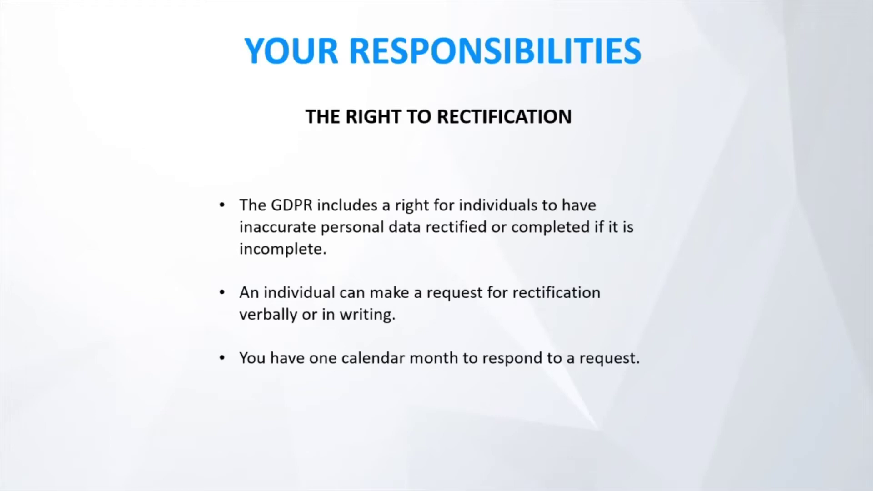
click(870, 490)
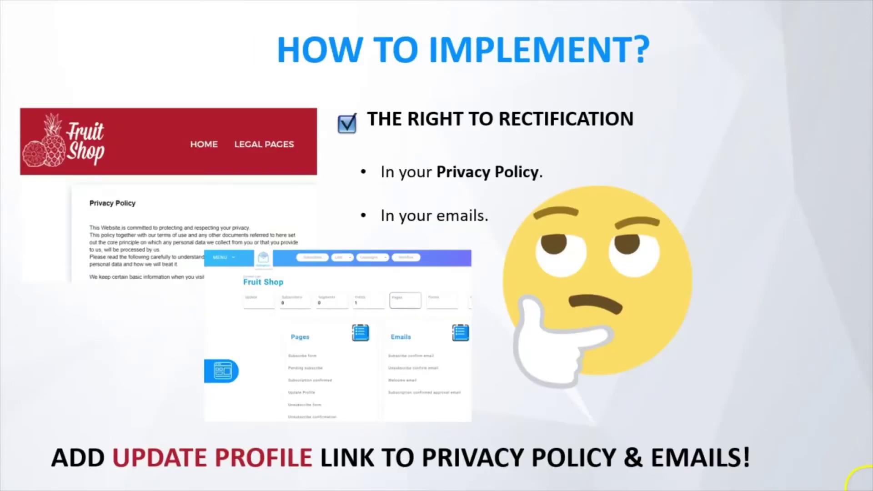
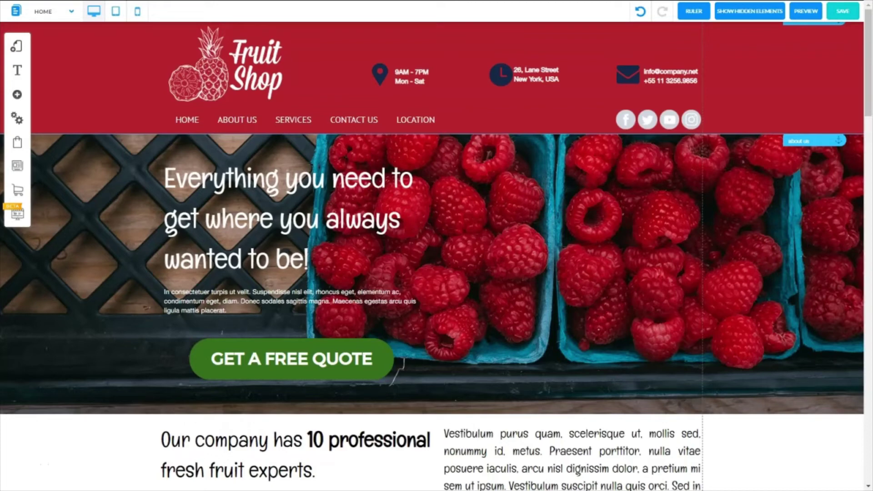
- Open the Fruit Shop site in the editor so the My Layouts panel lists its layouts
click(819, 336)
- Open the Legal Pages - Default layout and load its Legal Pages page
click(17, 46)
click(16, 81)
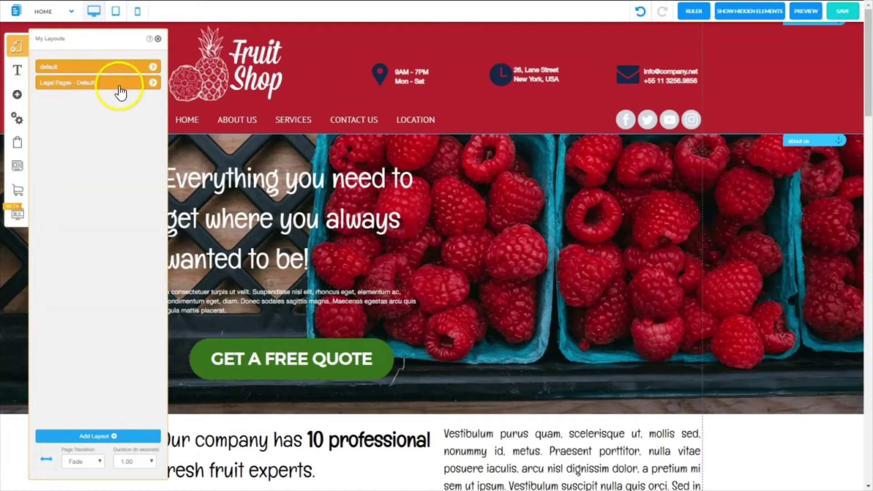
click(153, 84)
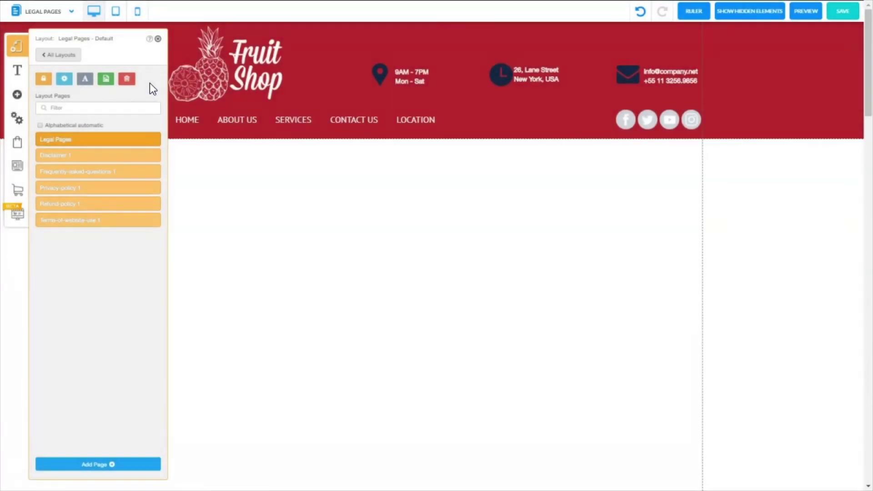
click(103, 144)
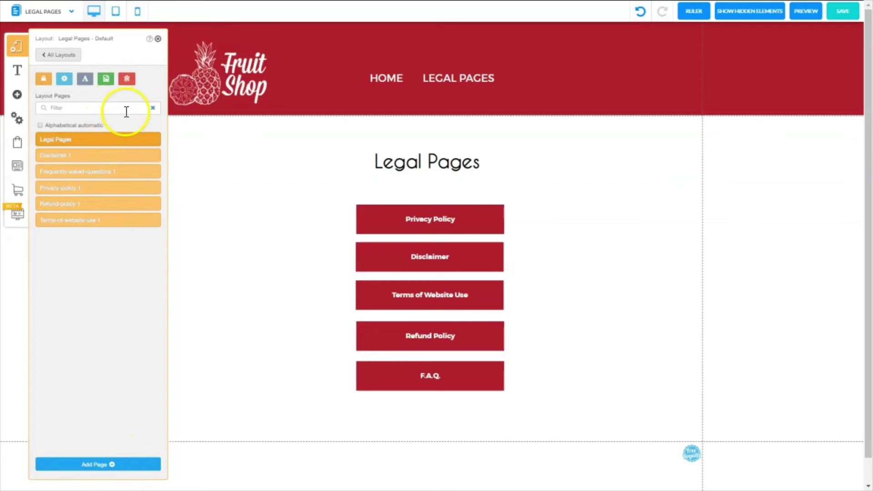
- Check the default layout's Home page, then return to the Legal Pages layout to add a page
click(62, 63)
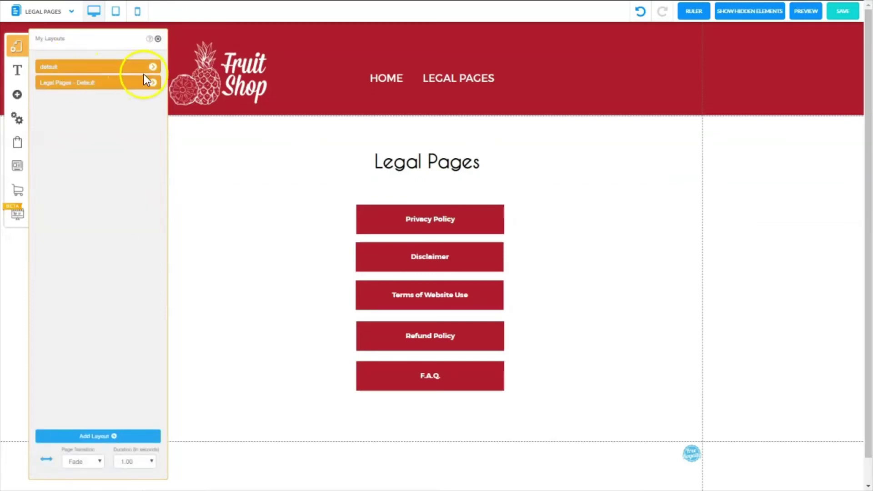
click(152, 67)
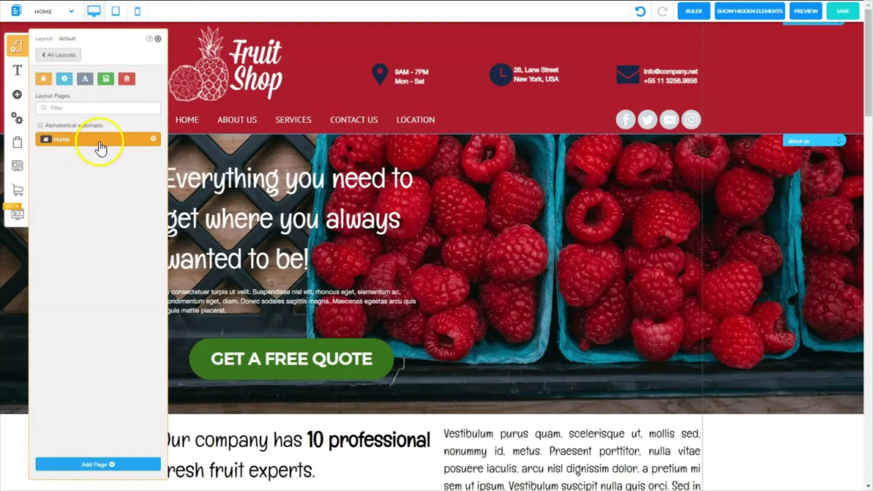
mouse_move(84, 145)
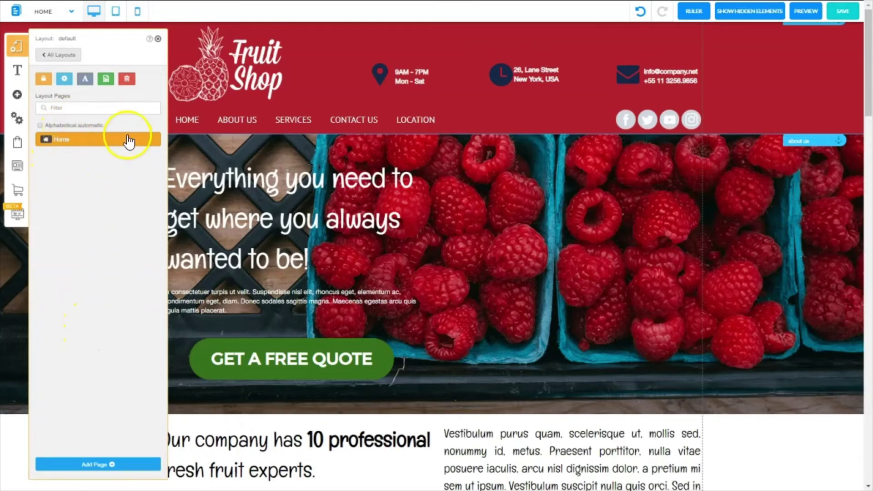
click(58, 54)
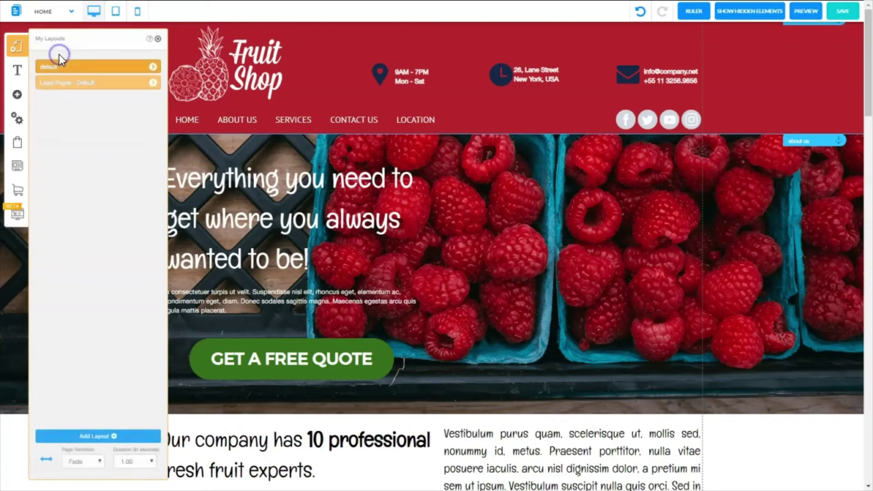
click(153, 83)
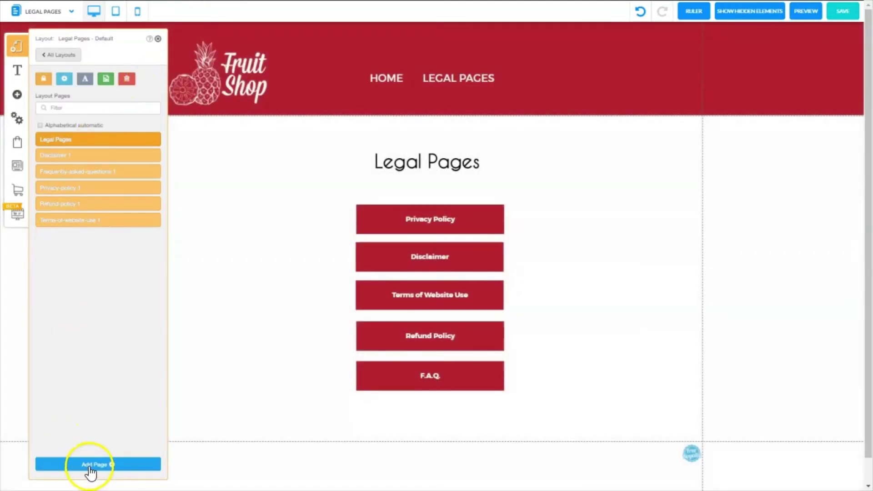
click(90, 473)
- Create a blank page named 'Forgotten Form 1' in the Legal Pages layout
click(222, 234)
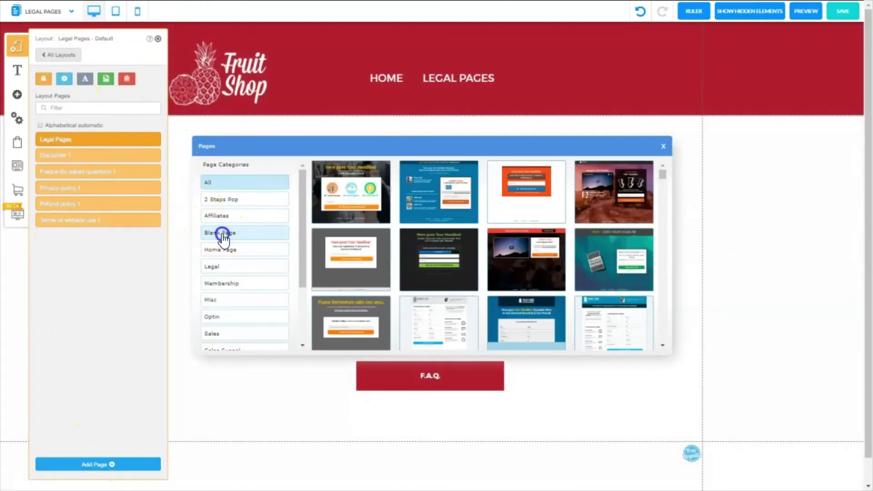
click(351, 188)
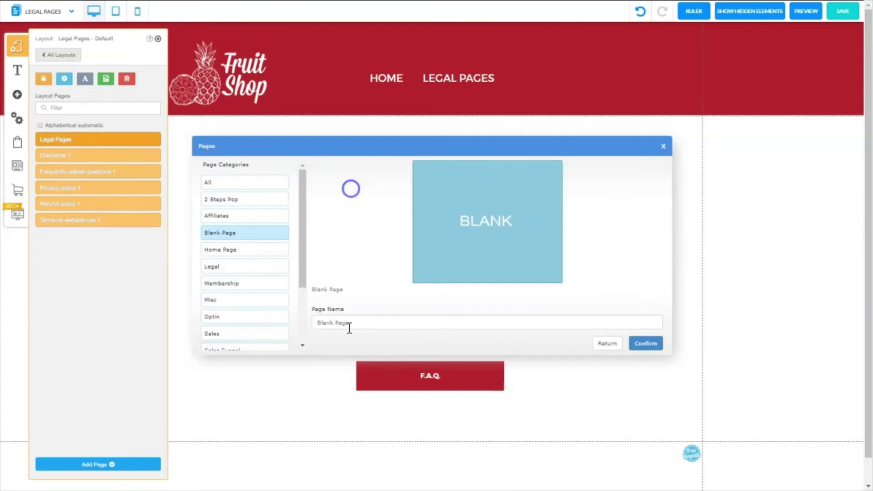
drag(350, 323, 336, 323)
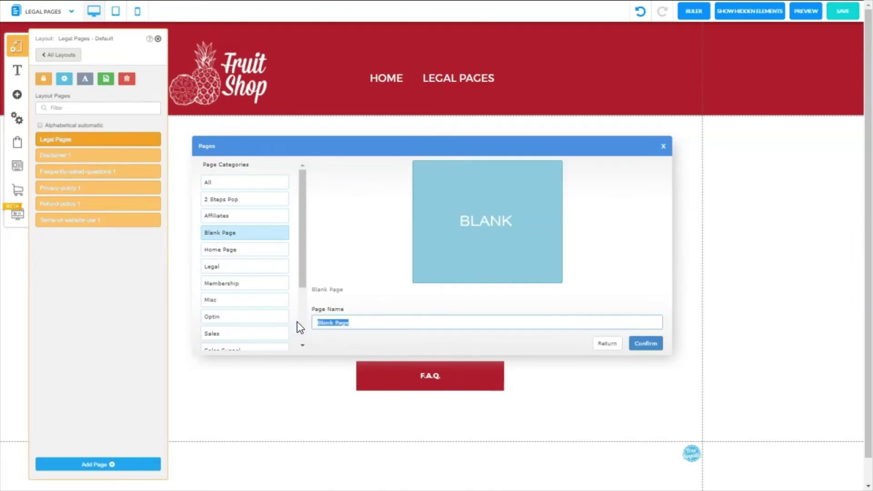
text(Forgotten Form 1)
click(645, 345)
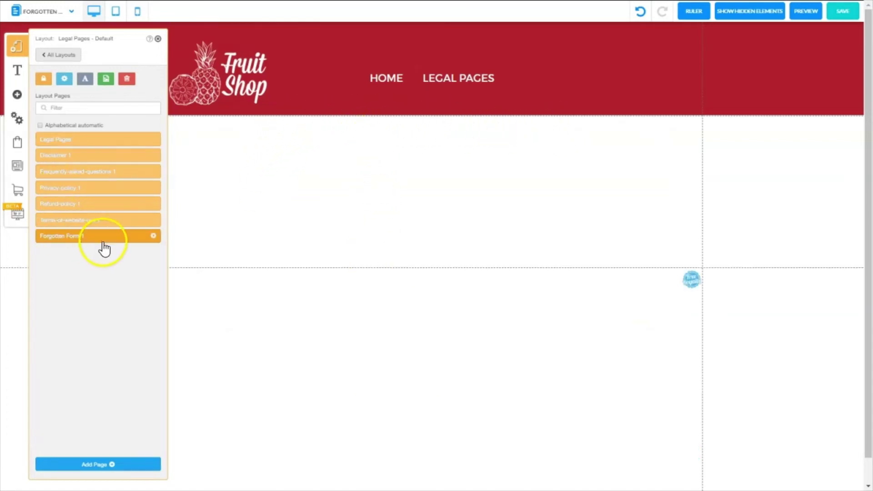
- Create a second blank page named 'Forgotten Form 2'
click(89, 464)
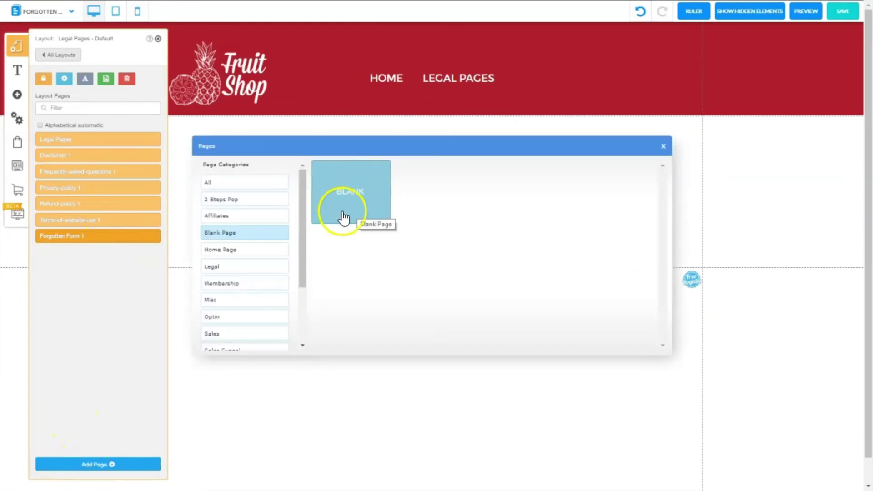
click(344, 209)
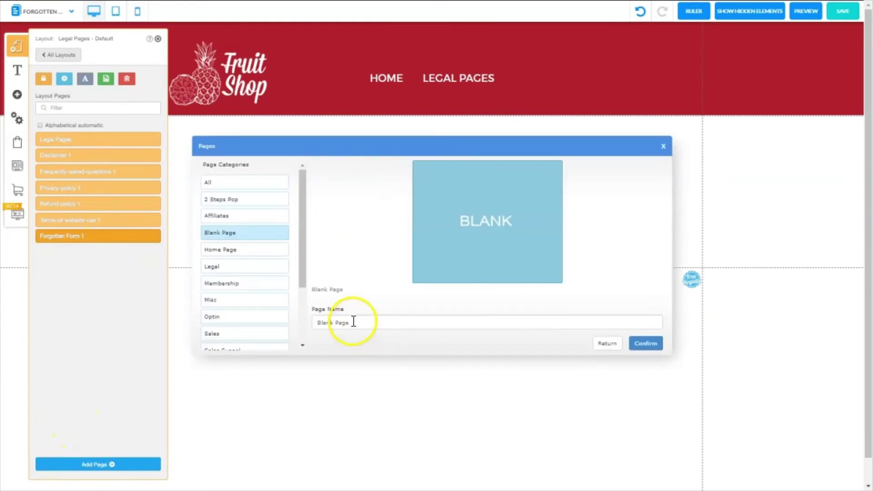
drag(354, 322, 305, 325)
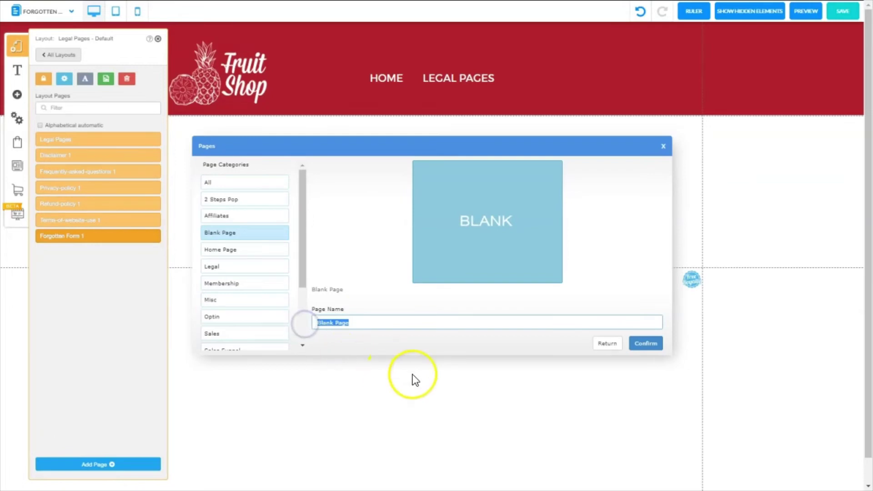
text(Forgotten Form 2)
click(646, 343)
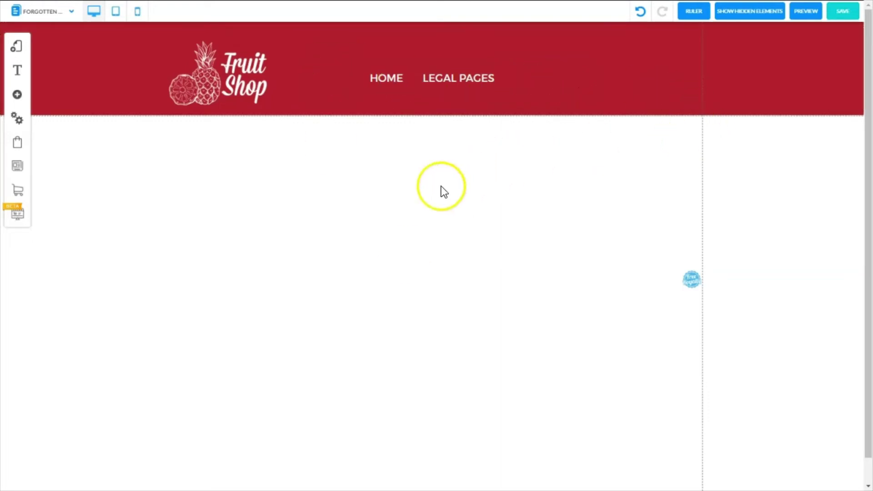
- Move the empty full-width section lower and insert a Standard (Dark Blue) banner
click(548, 288)
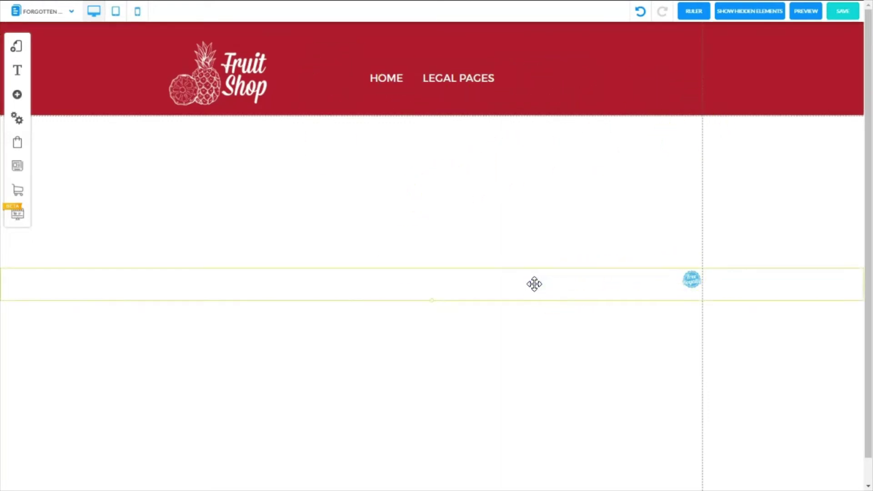
drag(535, 284, 545, 452)
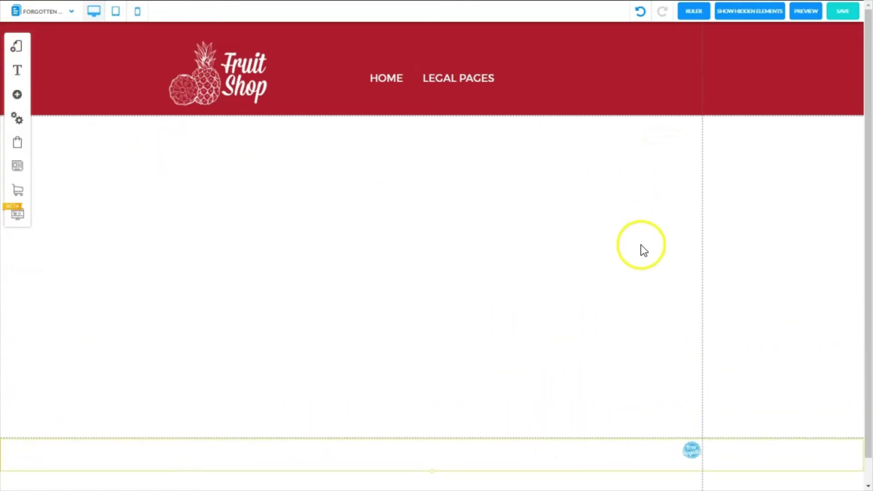
click(18, 96)
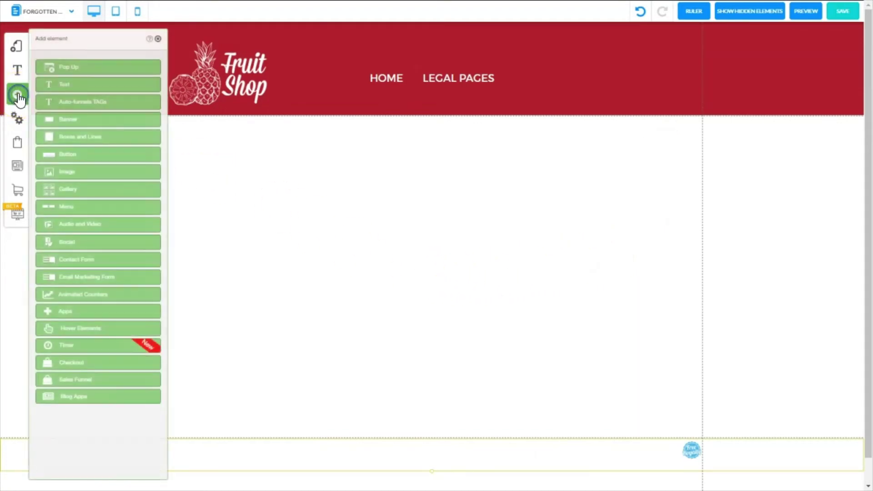
click(56, 121)
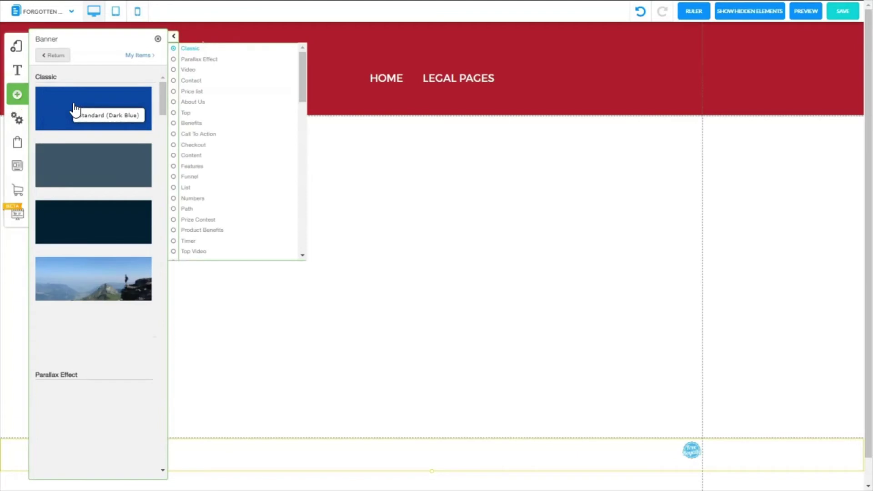
click(75, 109)
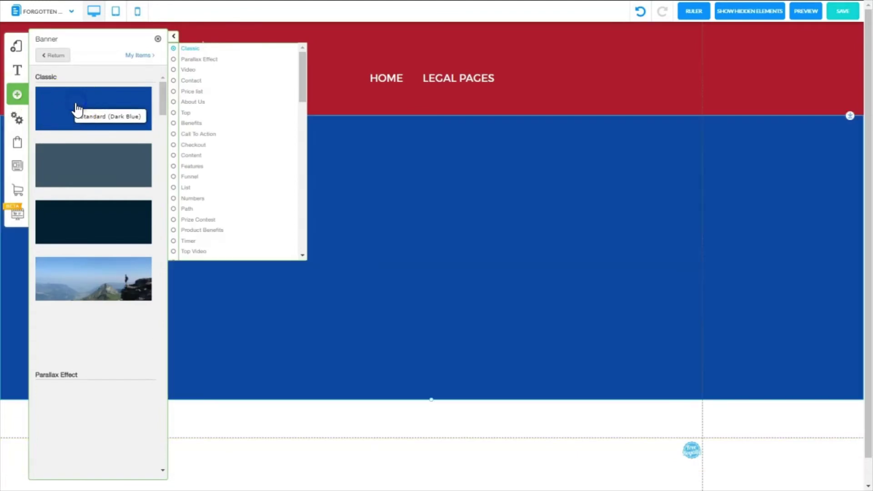
click(157, 39)
- Nudge the banner down and change its background colour from blue to white
click(849, 116)
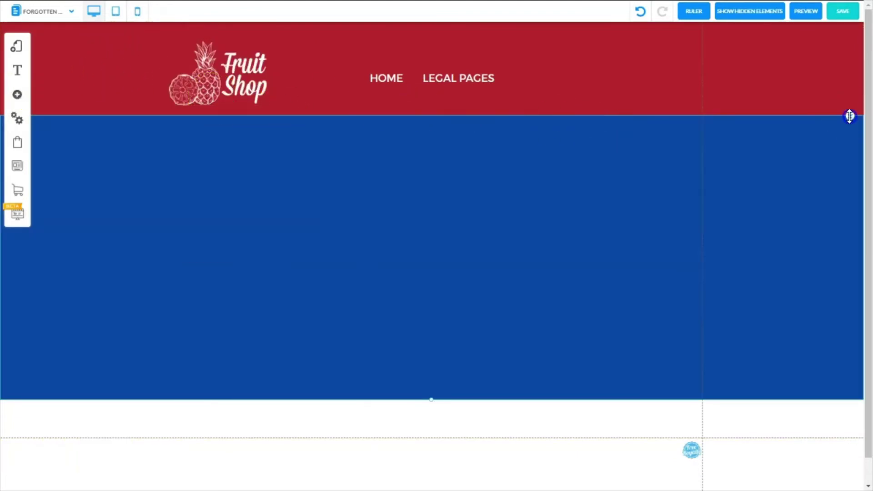
drag(788, 130, 849, 110)
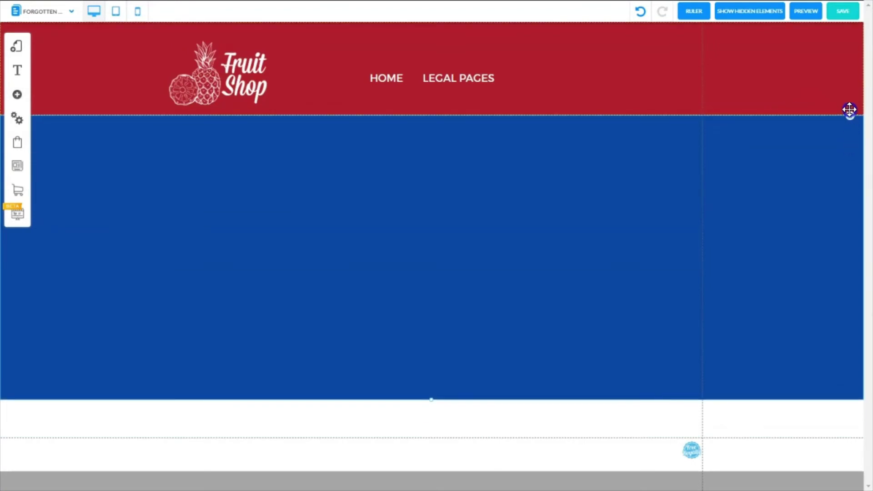
click(391, 188)
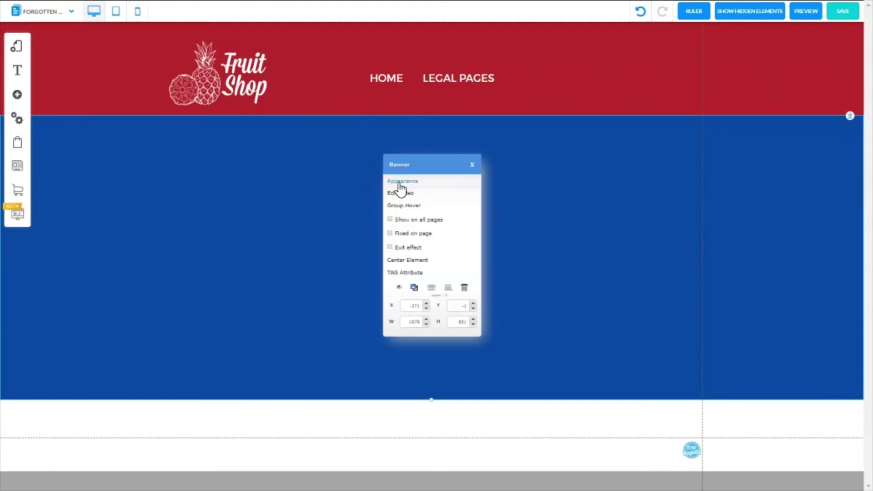
click(399, 182)
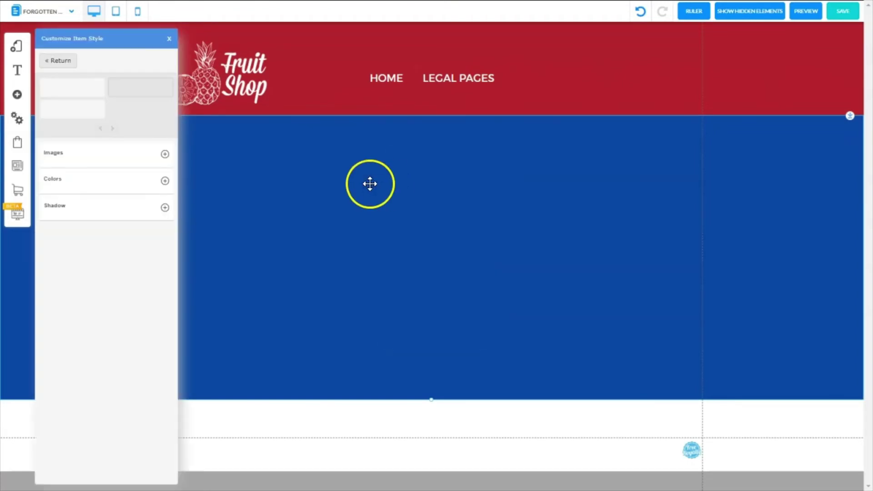
click(165, 181)
click(164, 206)
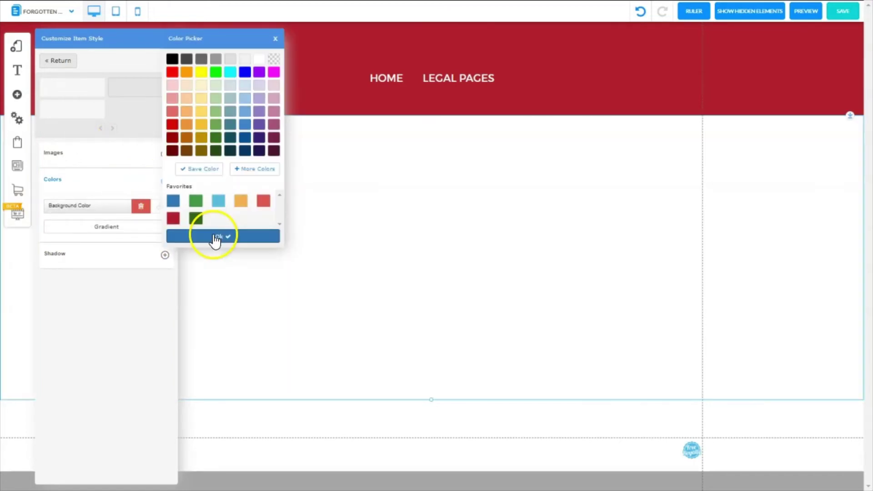
click(214, 238)
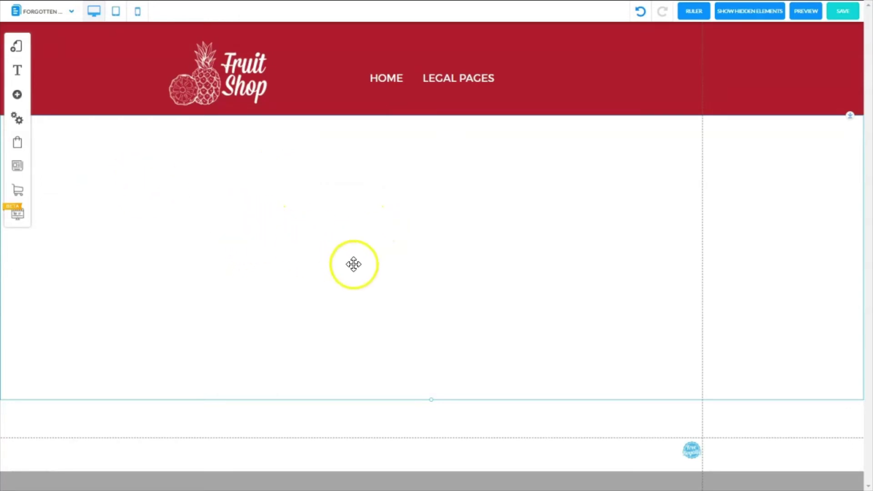
- Add an H2 title and paste the 30-day erasure-request confirmation message into it
click(18, 95)
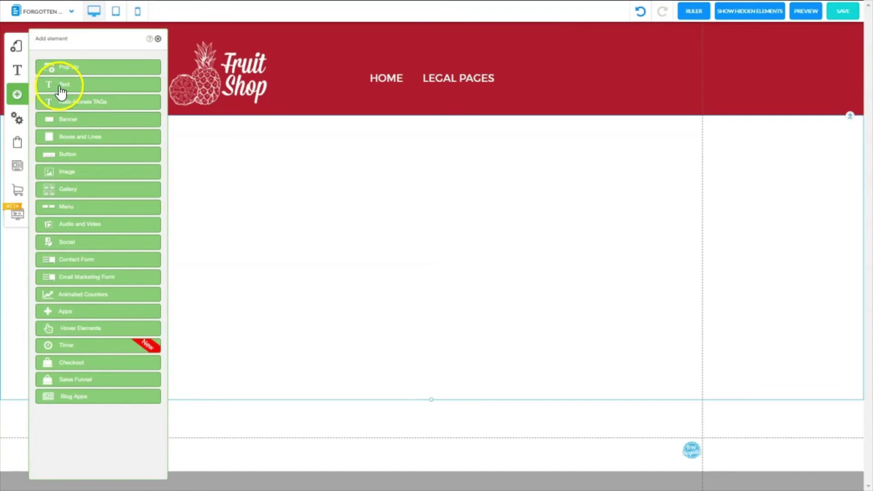
click(59, 86)
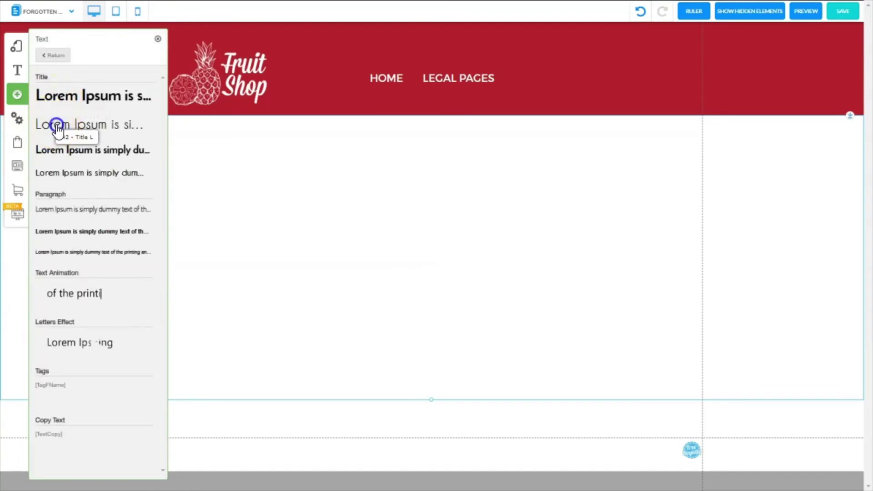
click(58, 129)
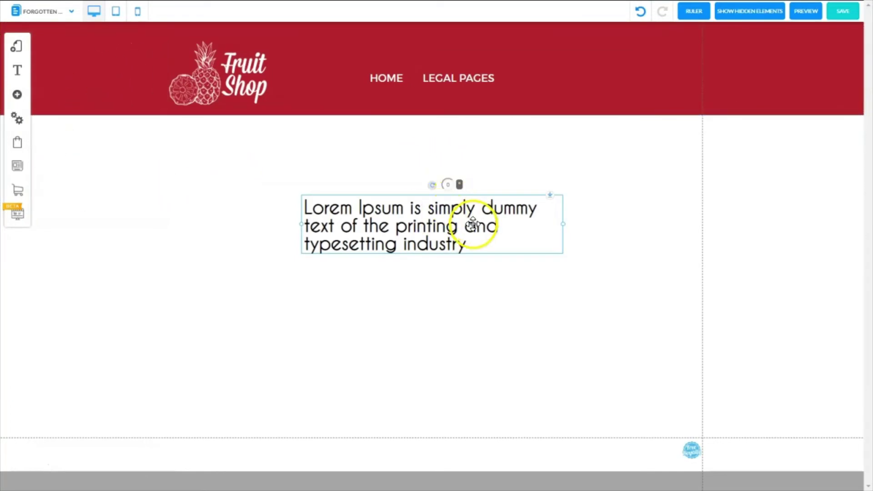
click(471, 230)
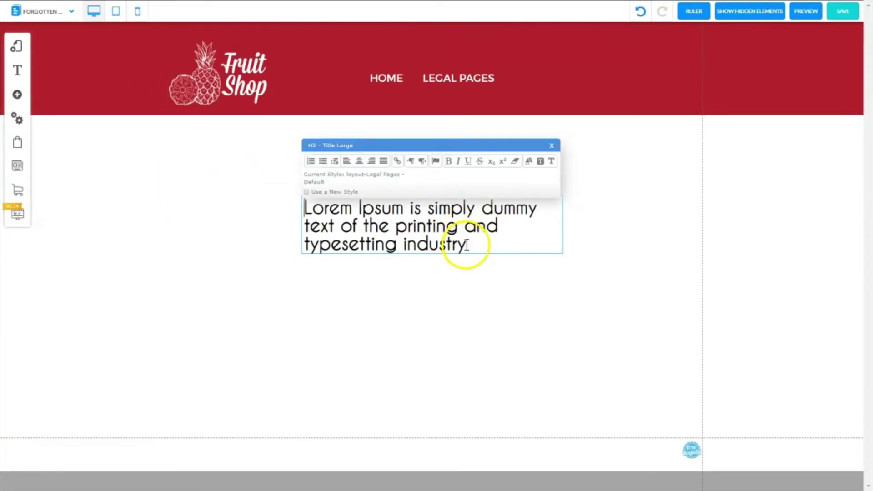
drag(465, 247, 299, 206)
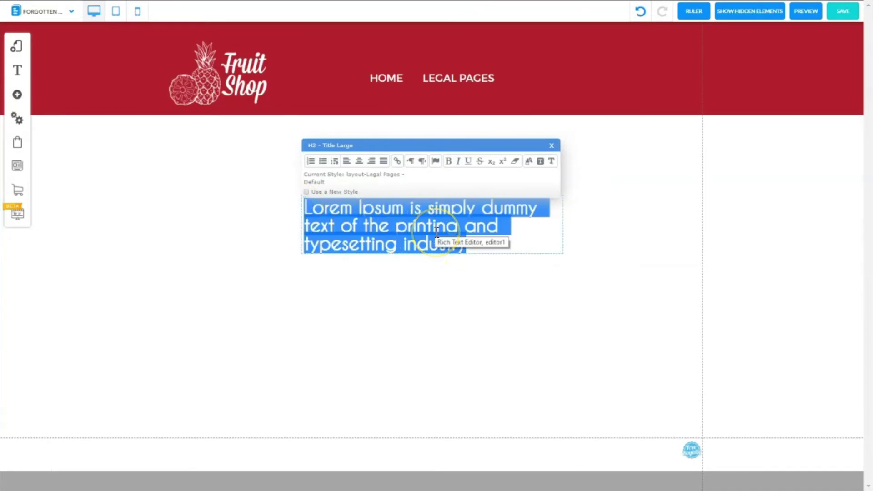
text(Your request for erasure of your personal data has been received.  We will comply and completely remove your data from our system within 30 days.)
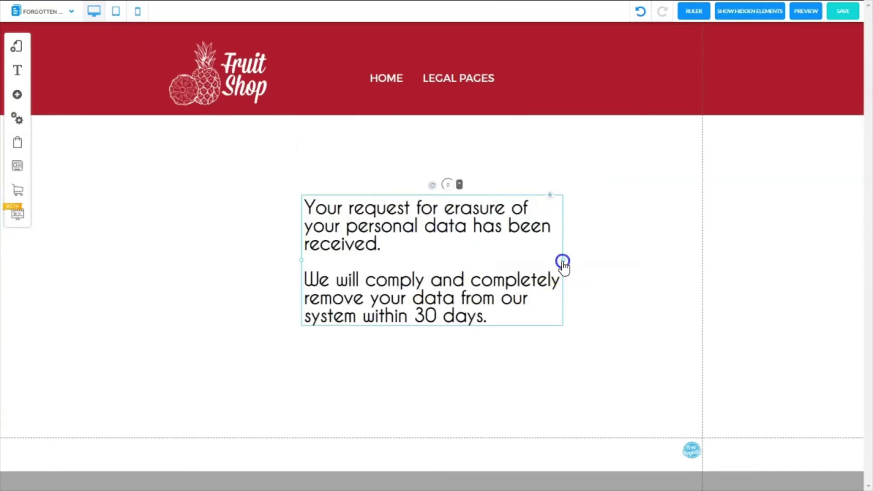
- Widen and centre the message, shorten the section to pull the footer up, and save
drag(562, 259, 677, 261)
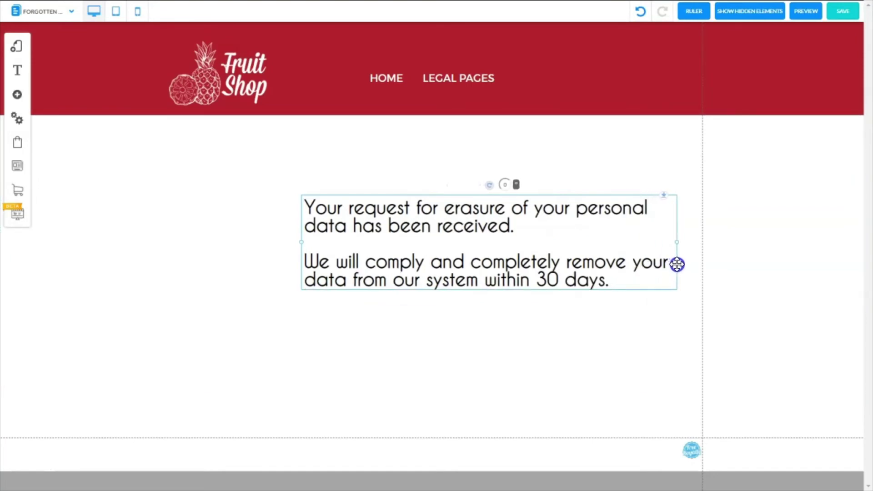
drag(560, 208, 476, 167)
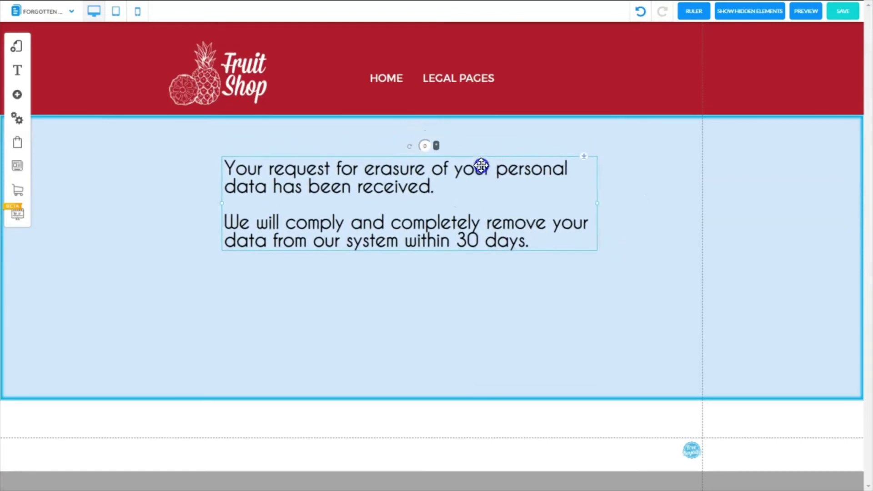
drag(479, 171, 476, 170)
click(433, 406)
drag(433, 406, 432, 307)
click(843, 11)
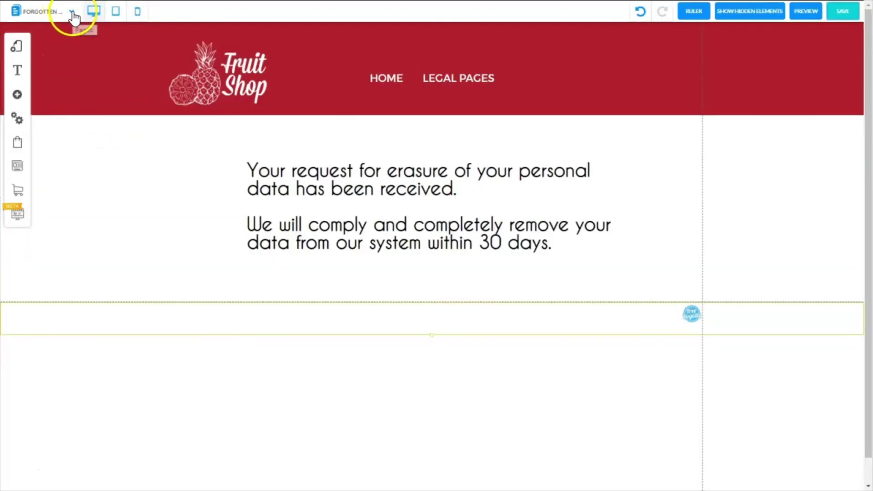
- Switch to the other Forgotten Form page and place a blue banner, nudged slightly down
click(70, 13)
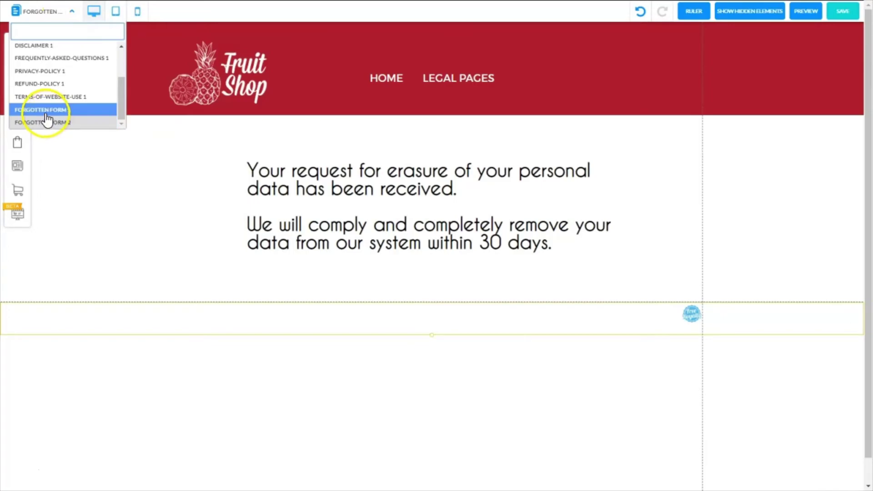
click(20, 121)
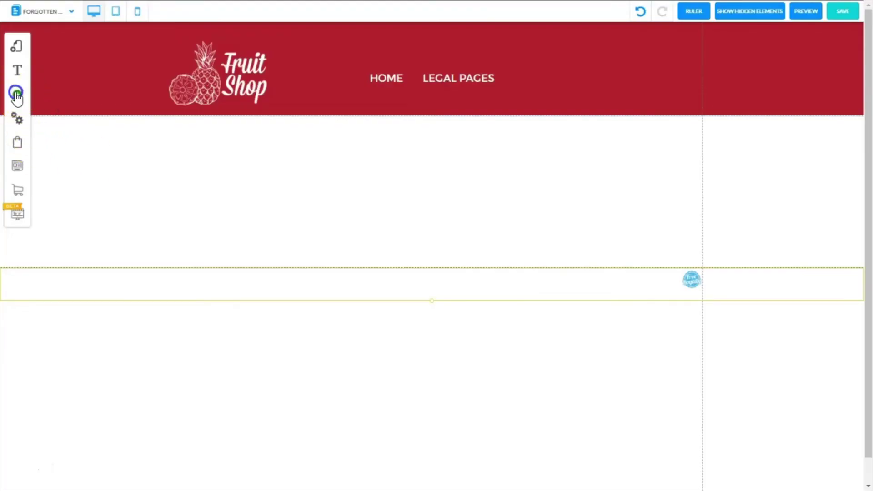
click(19, 96)
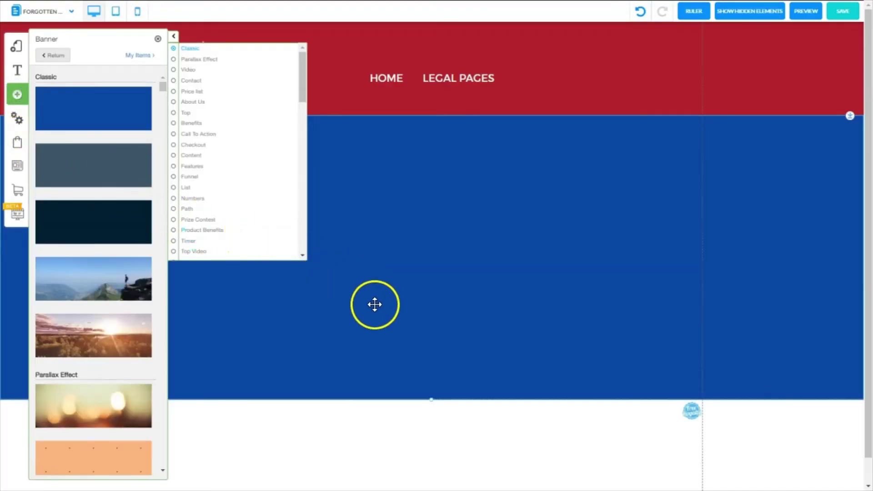
click(375, 301)
drag(823, 131, 849, 115)
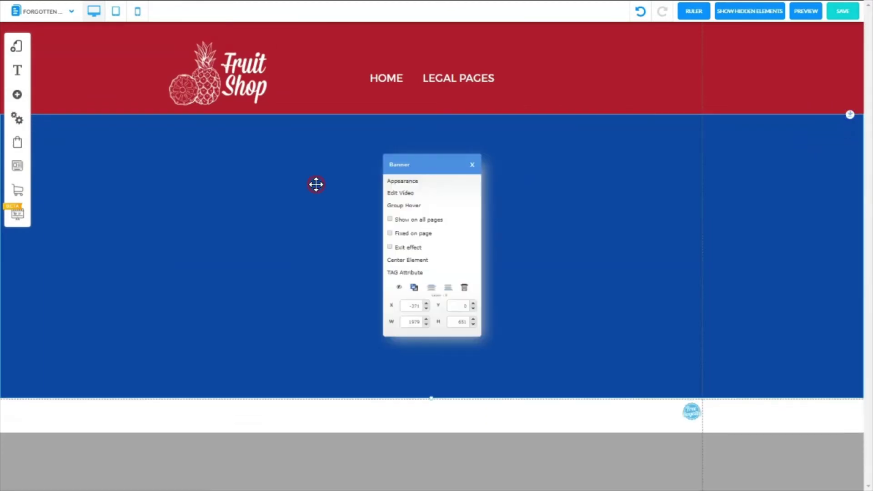
click(384, 182)
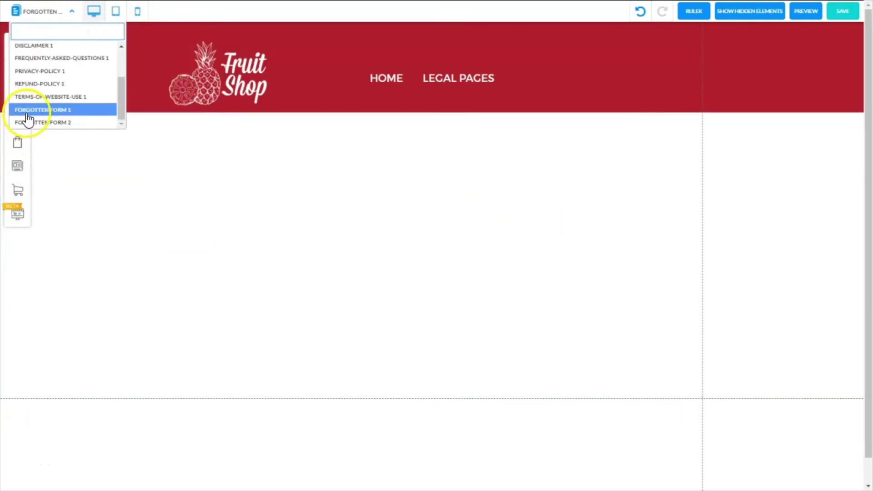
click(98, 159)
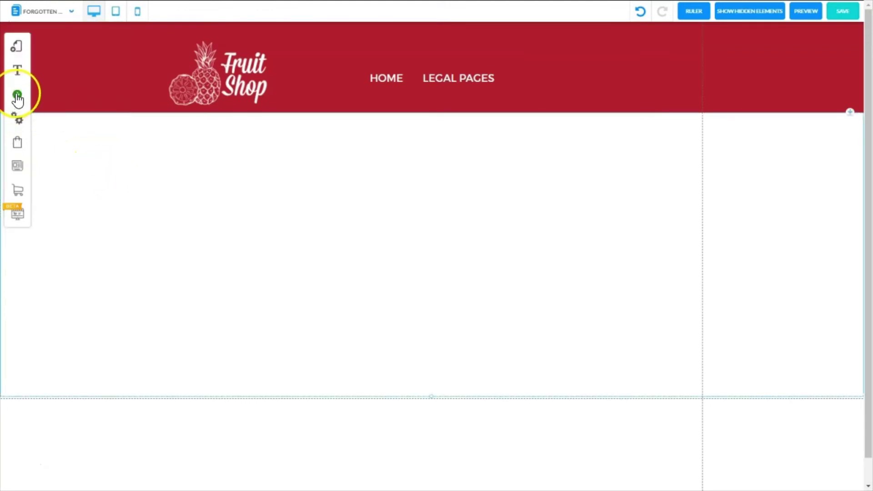
- Add the second contact form template with name, email, subject and message fields
click(17, 96)
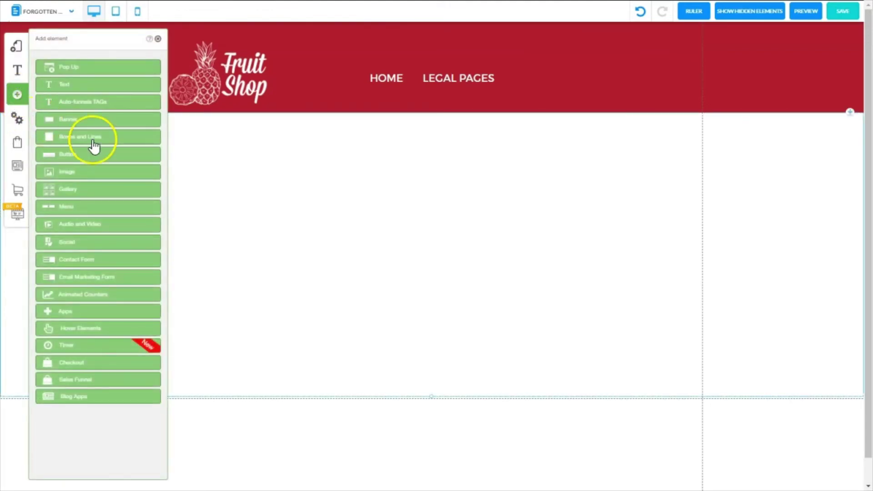
click(82, 261)
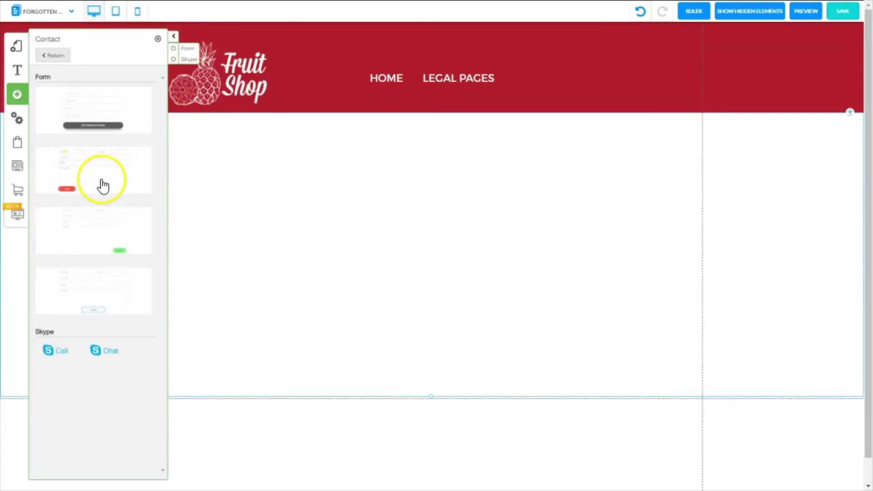
click(98, 162)
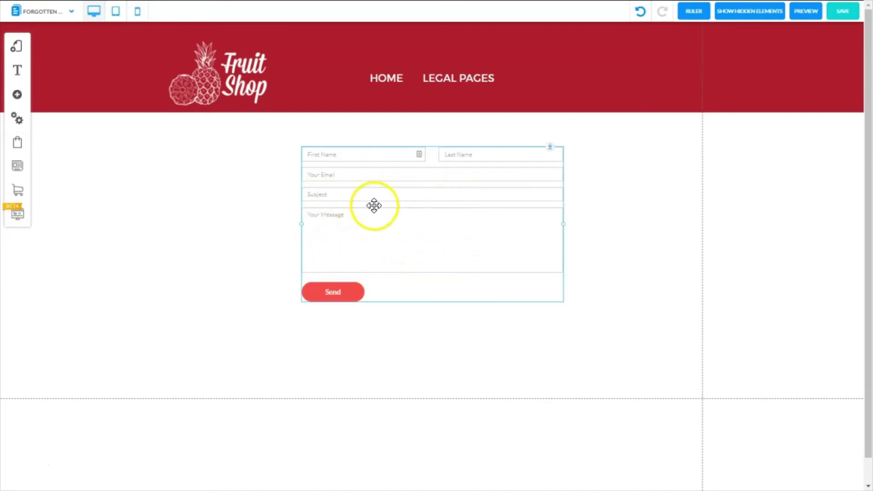
click(447, 226)
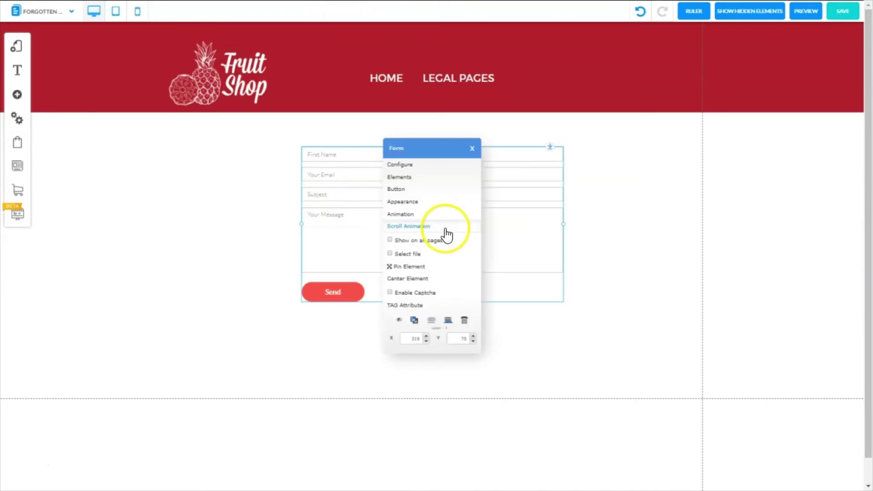
click(409, 204)
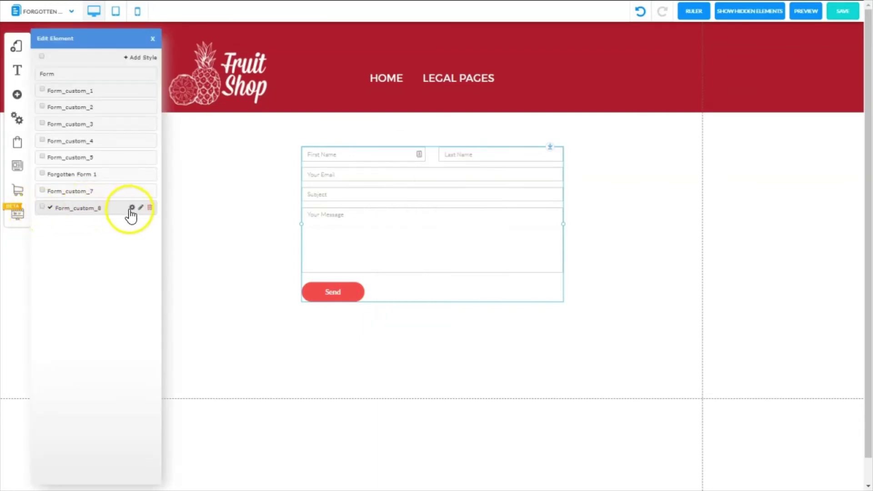
- Rename the form's Form_custom_8 style to 'ForgetMe Form', apply it, and edit that style
click(140, 207)
drag(239, 72, 155, 75)
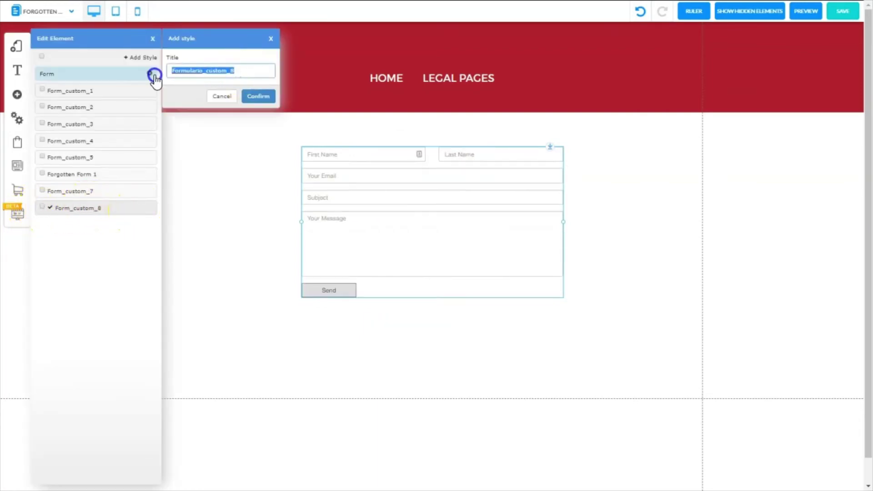
text(ForgetMe Form)
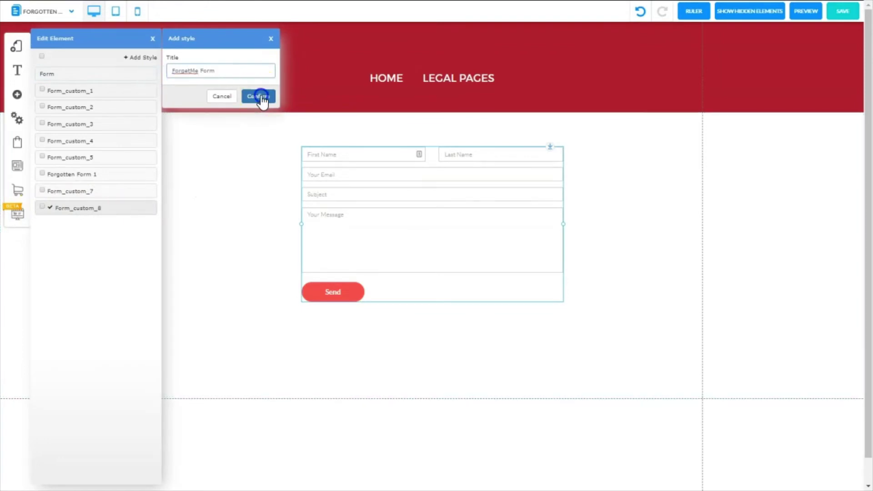
click(258, 97)
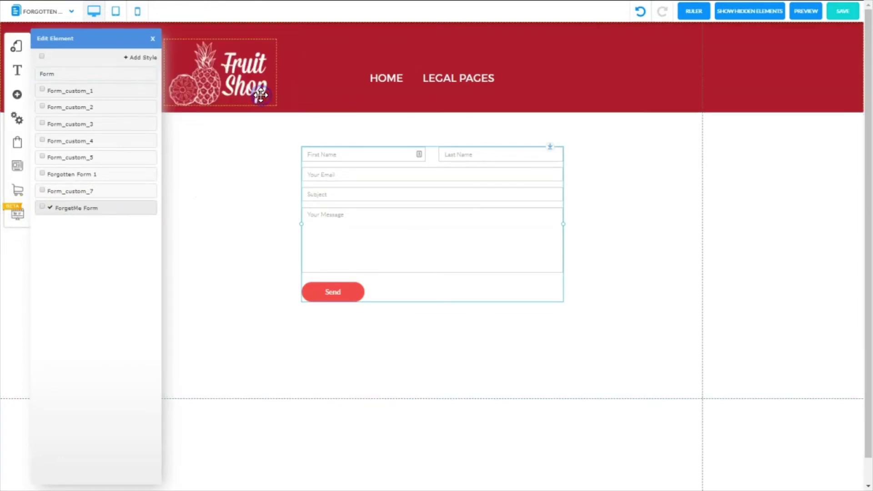
click(43, 207)
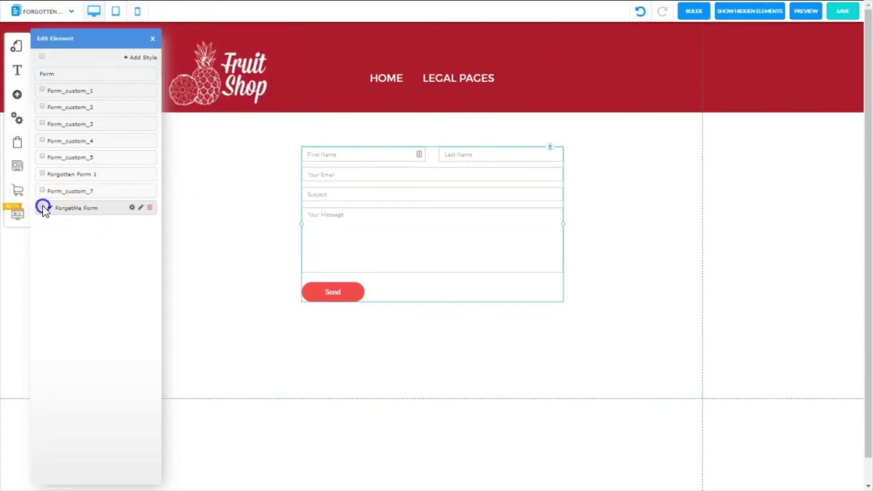
click(132, 208)
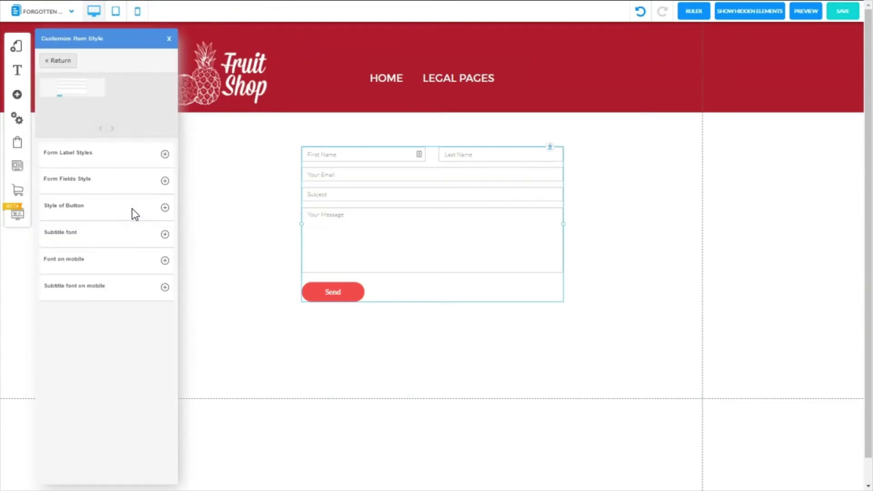
- Set the Send button's background colour to dark red
click(165, 207)
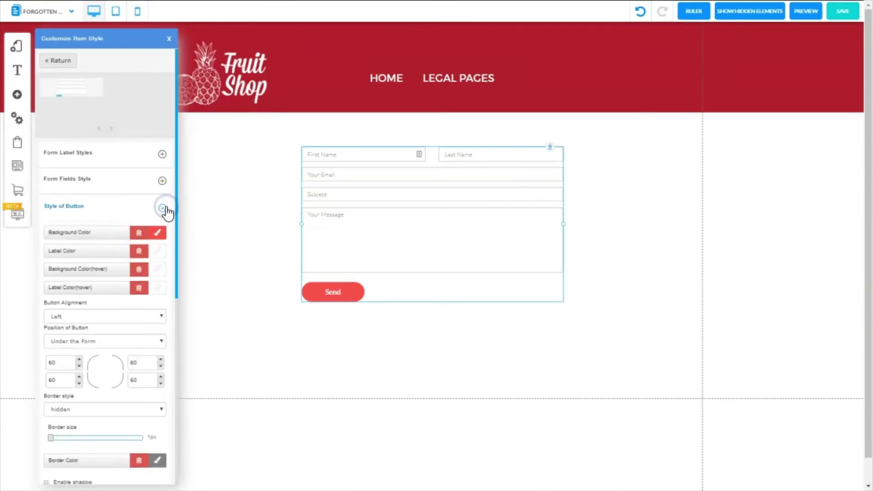
click(164, 218)
click(161, 234)
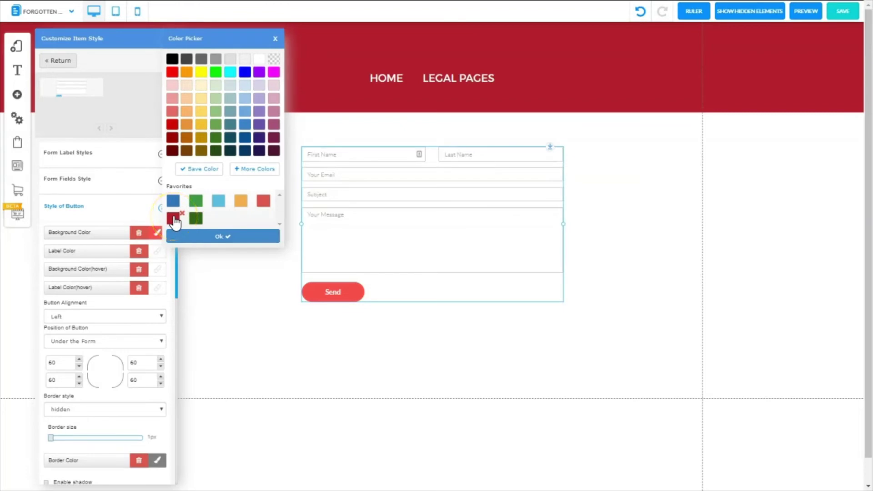
click(173, 220)
click(218, 237)
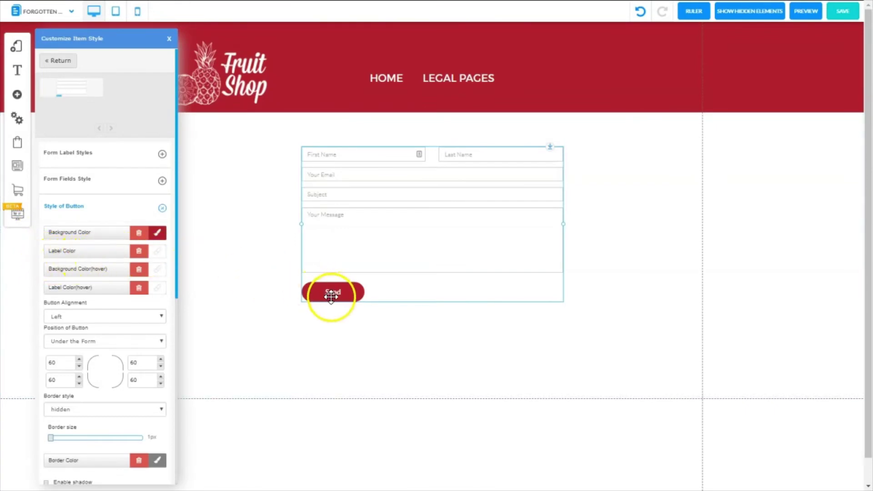
- Give the Send button a dark red hover background from the favourites
click(162, 275)
click(176, 219)
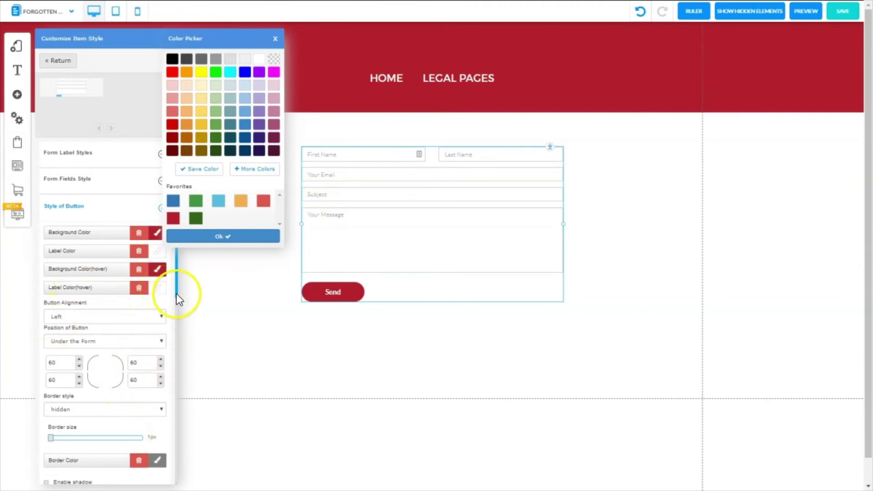
click(207, 239)
scroll(169, 319, down, 6)
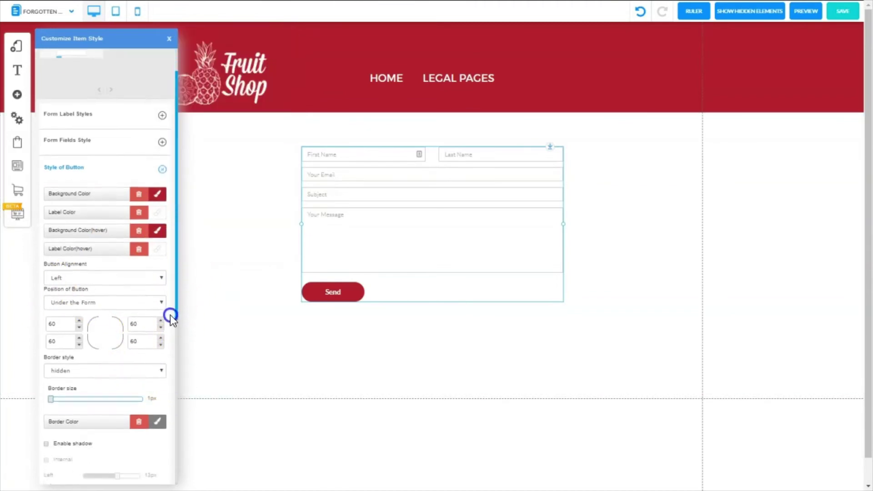
scroll(166, 462, down, 1)
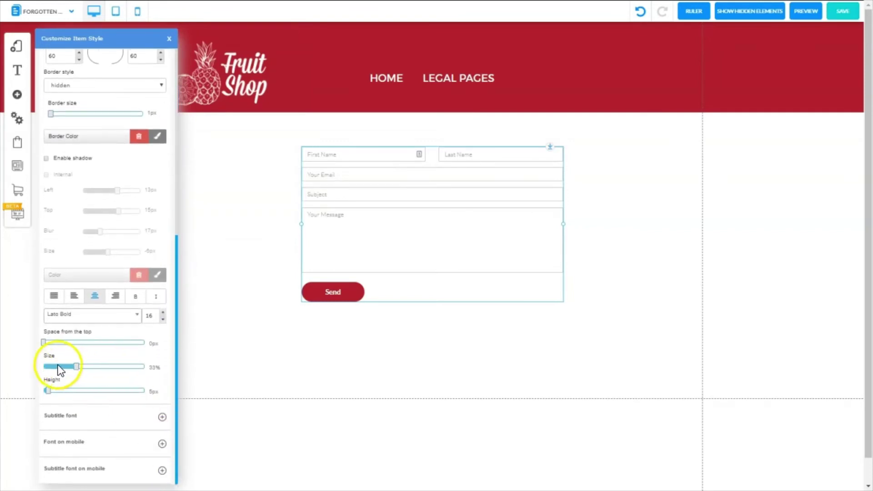
- Stretch the Send button to 100% width and raise its text size to 24
drag(76, 367, 157, 384)
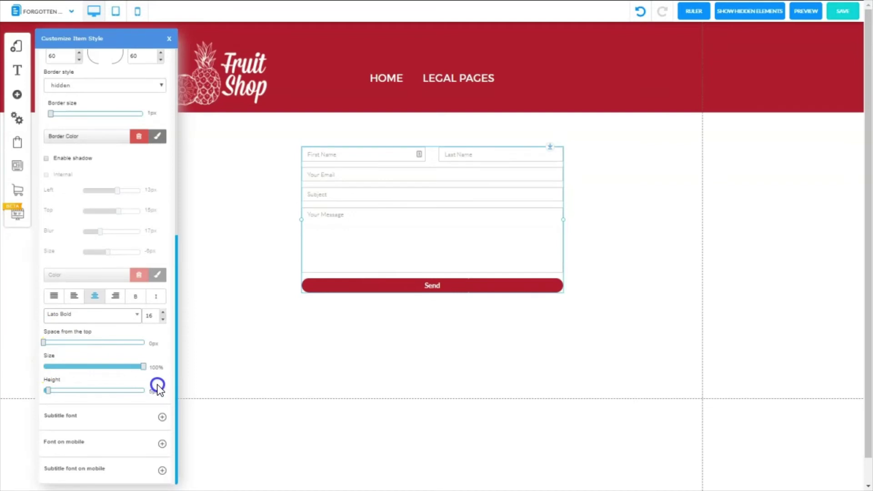
click(163, 313)
click(162, 313)
click(162, 312)
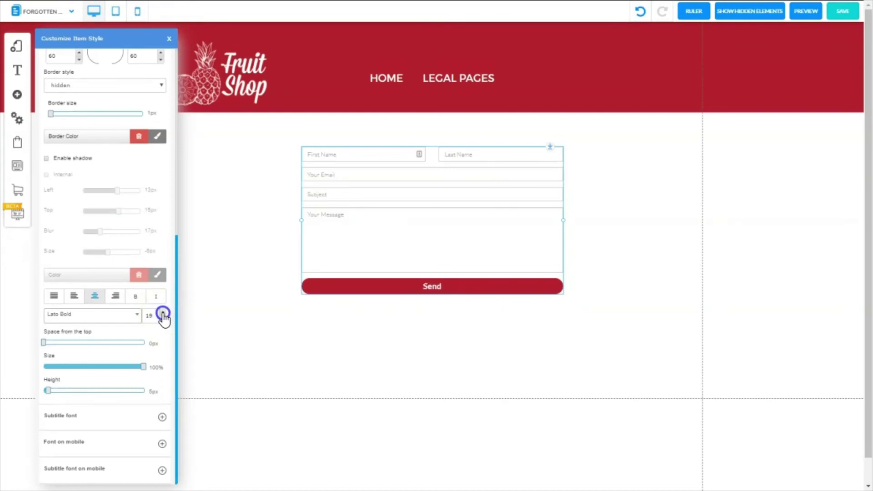
click(162, 312)
click(162, 313)
click(162, 313)
click(163, 312)
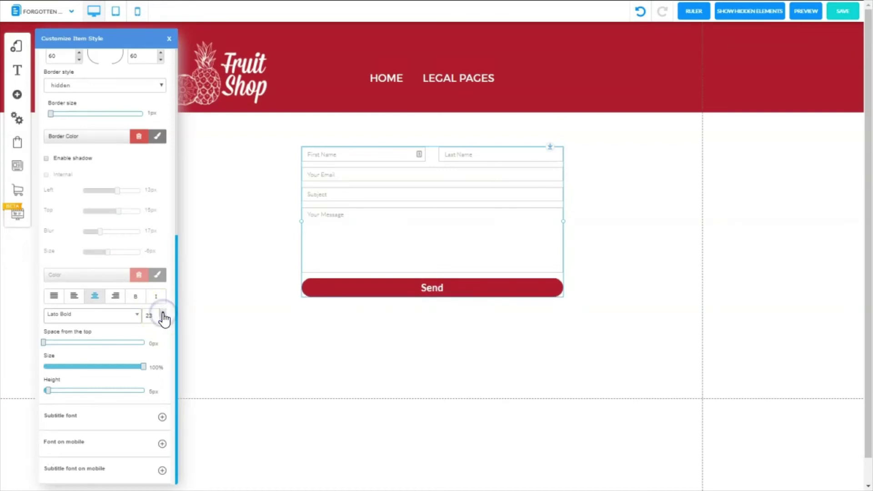
click(162, 312)
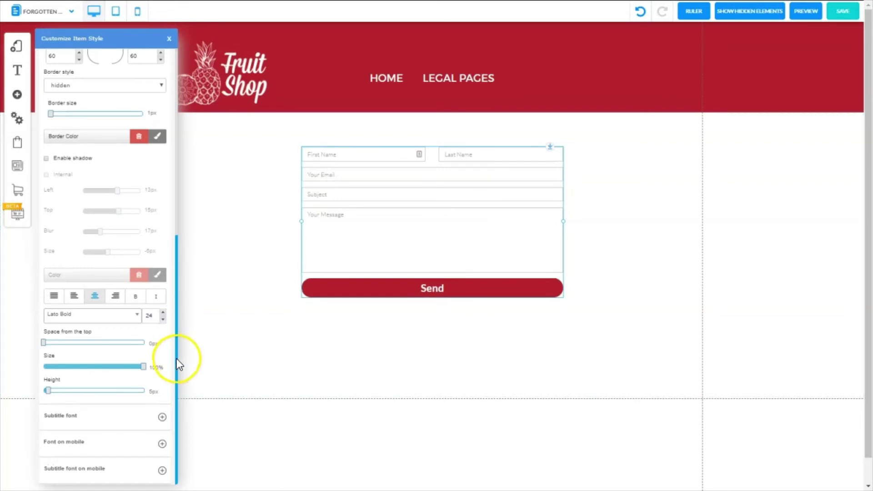
drag(178, 361, 187, 150)
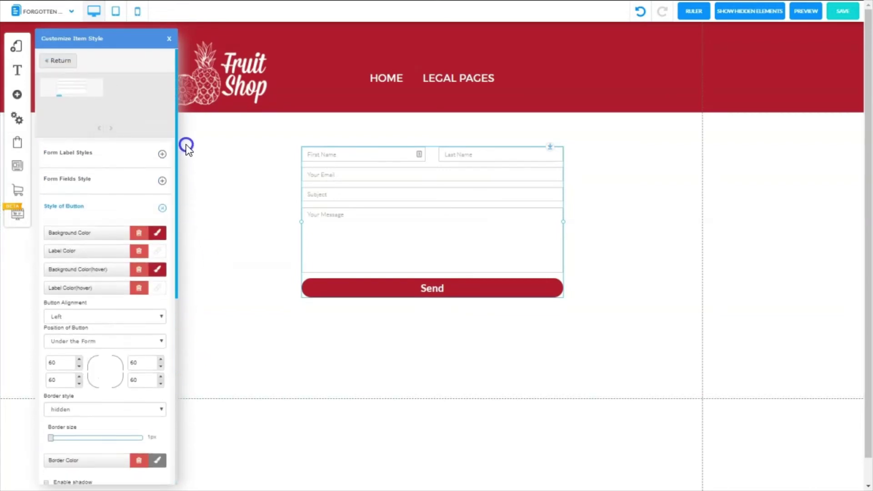
- Set form label text size 20, field text size 18, and field label colour black
click(163, 154)
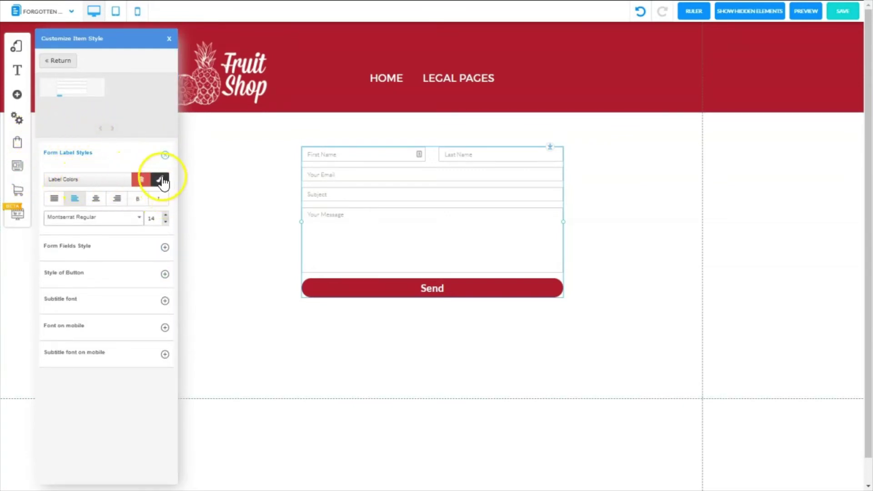
click(166, 216)
click(166, 215)
click(166, 215)
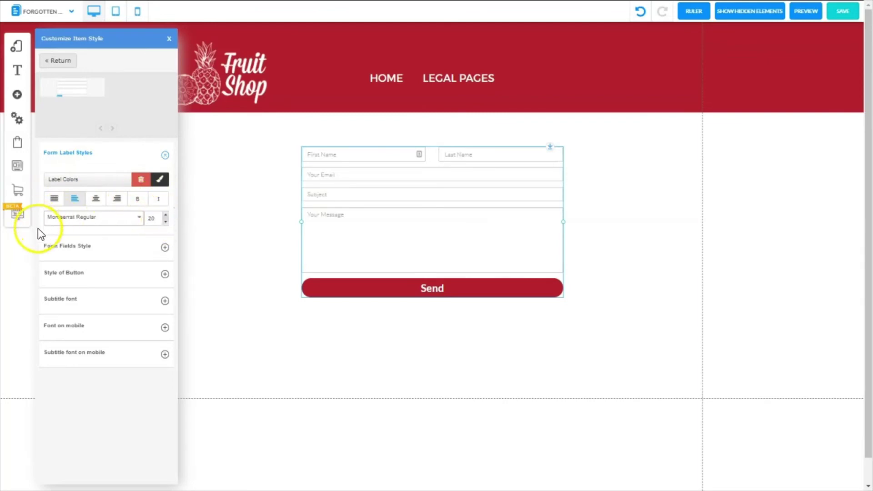
click(45, 247)
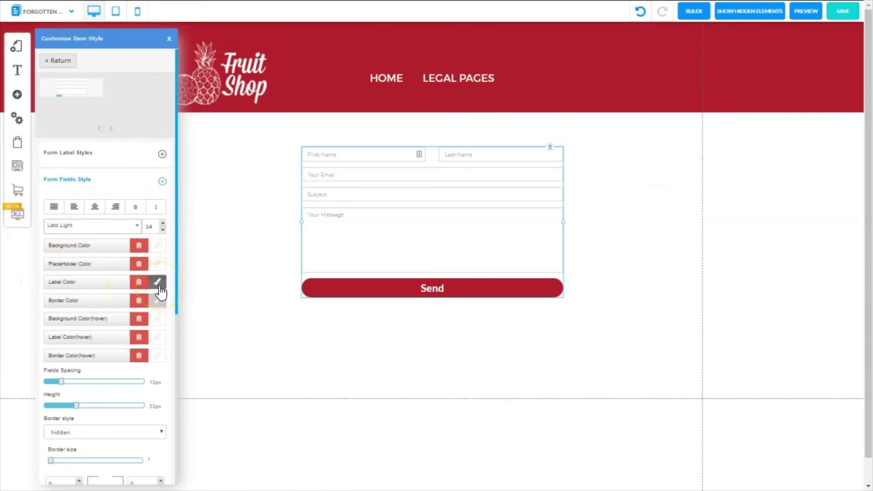
click(163, 224)
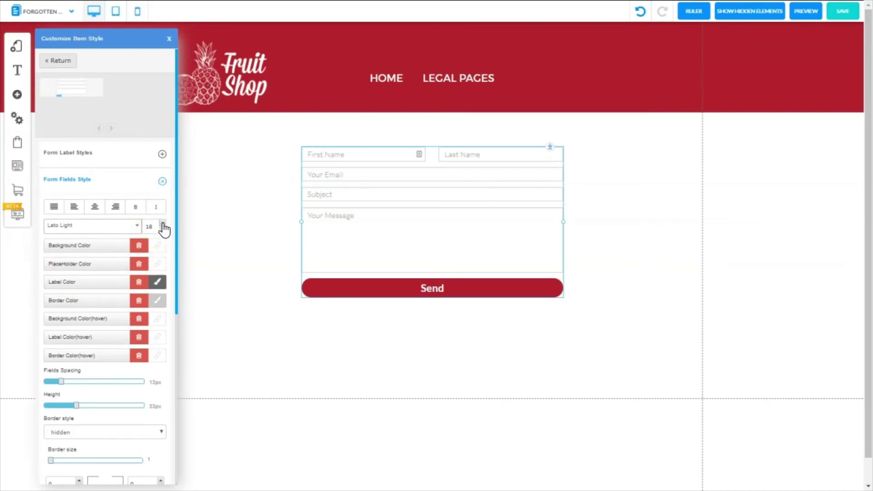
click(162, 252)
click(160, 286)
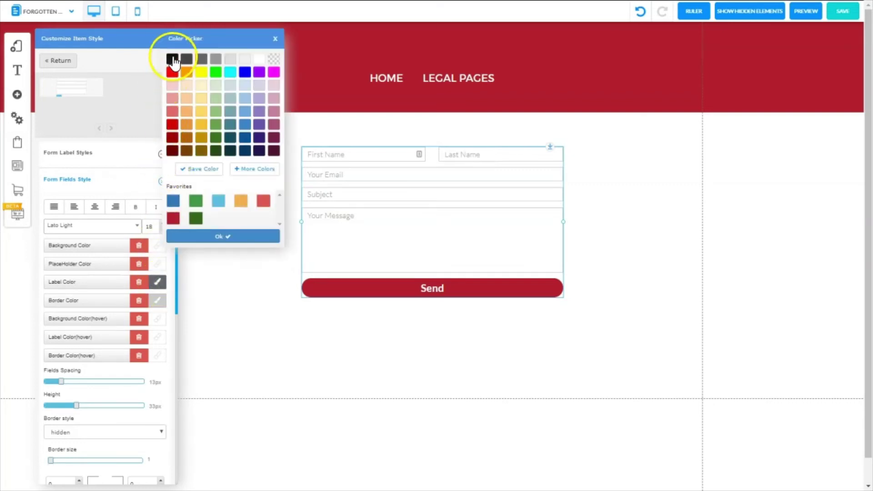
click(173, 59)
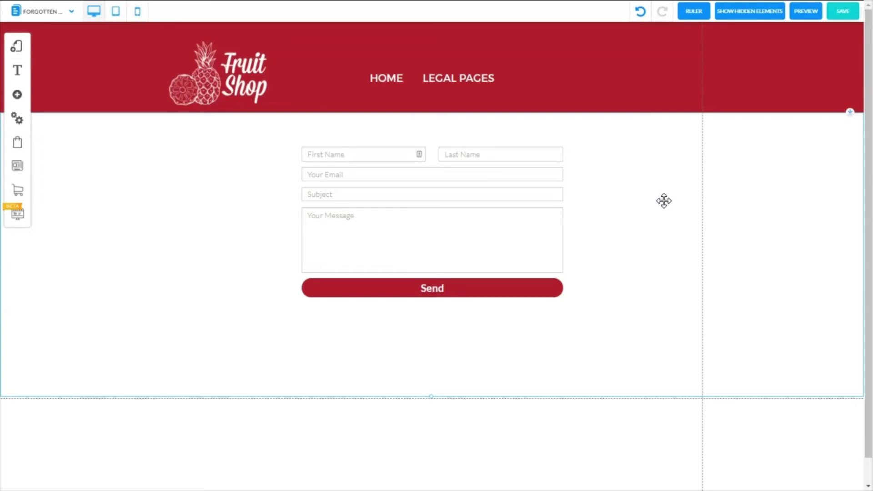
- In the form's Elements dialog, delete the name, Subject and Your Message rows and confirm
click(496, 216)
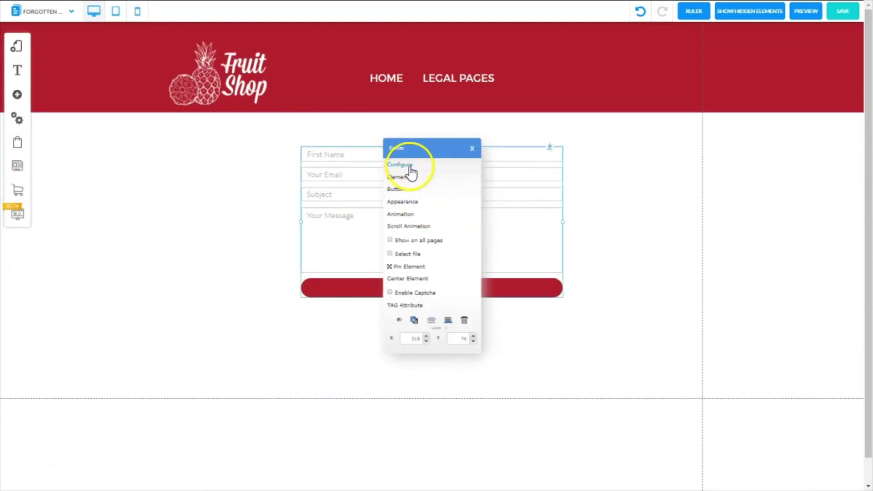
click(407, 180)
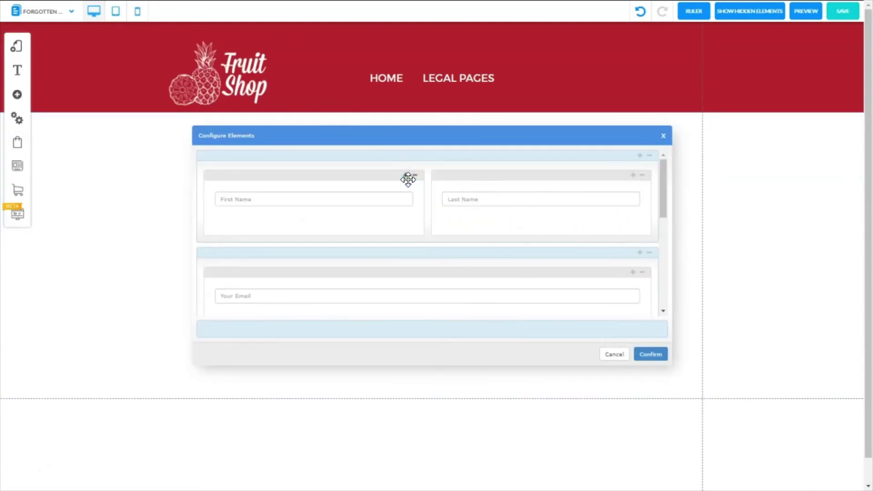
drag(408, 180, 228, 218)
click(649, 156)
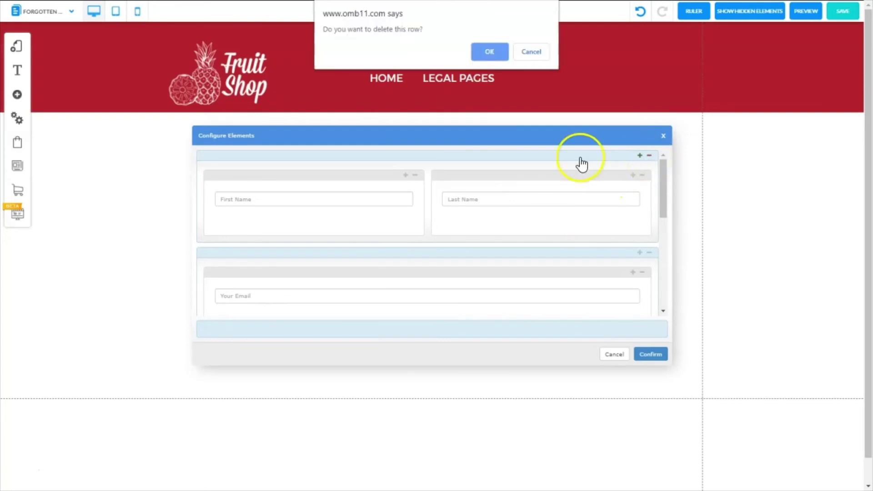
click(491, 51)
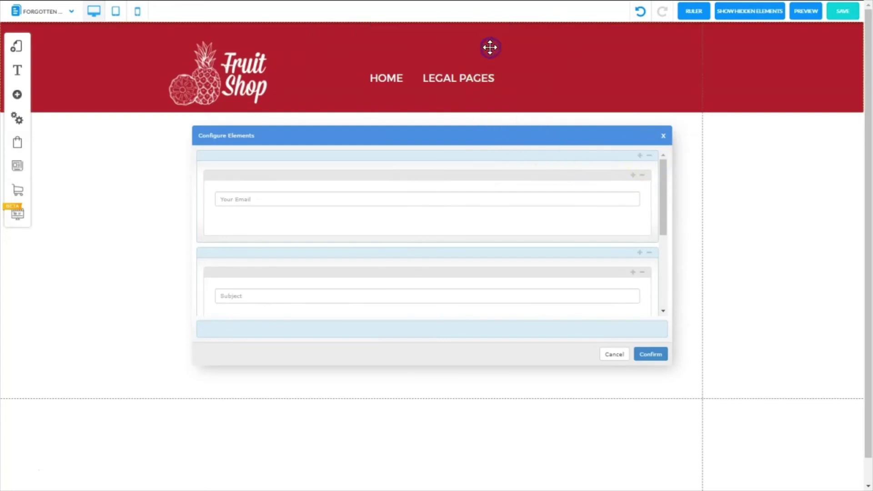
mouse_move(214, 198)
mouse_down()
mouse_move(219, 152)
mouse_move(223, 200)
mouse_up()
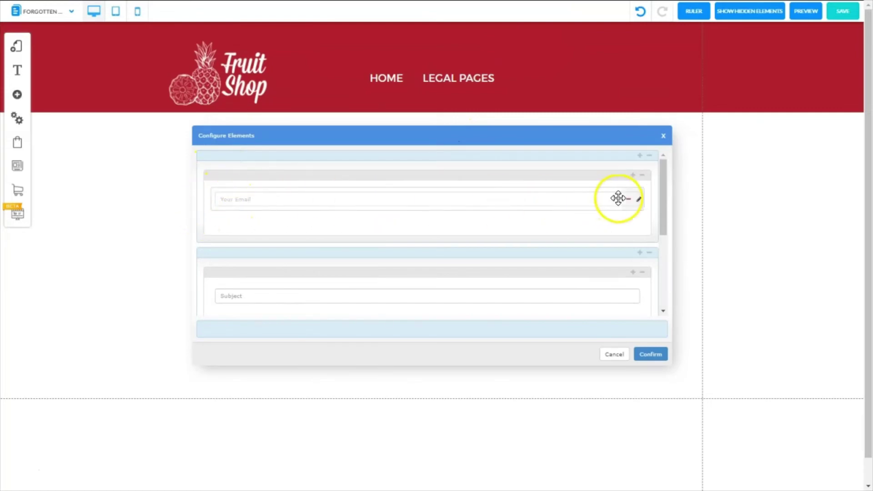
click(650, 253)
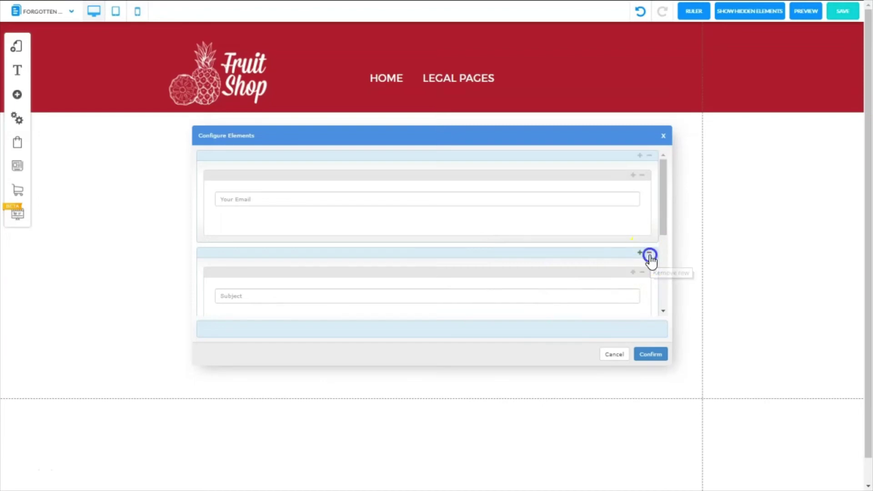
drag(662, 264, 667, 309)
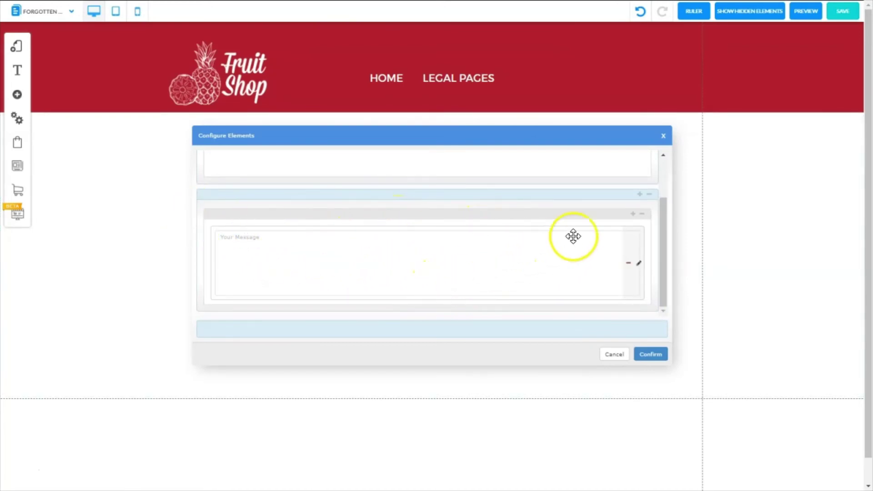
click(650, 196)
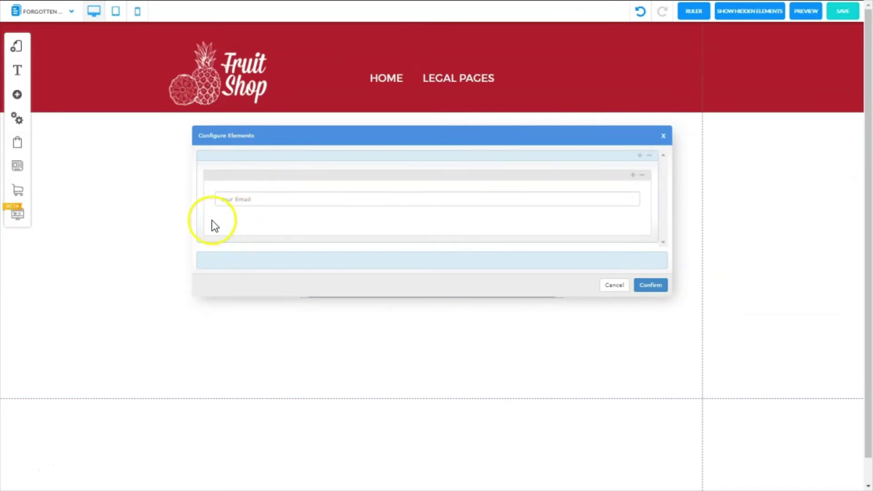
click(651, 285)
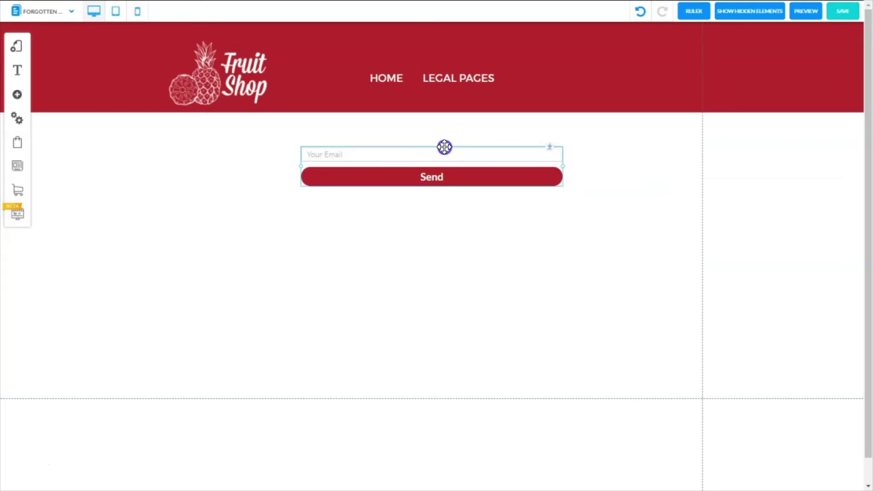
- Move the email form lower and place a new text box above it
drag(444, 147, 446, 242)
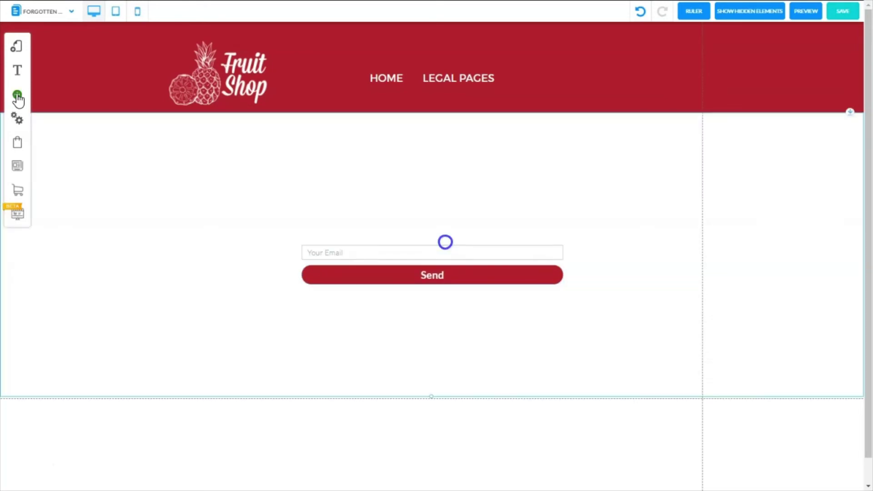
click(17, 96)
click(63, 85)
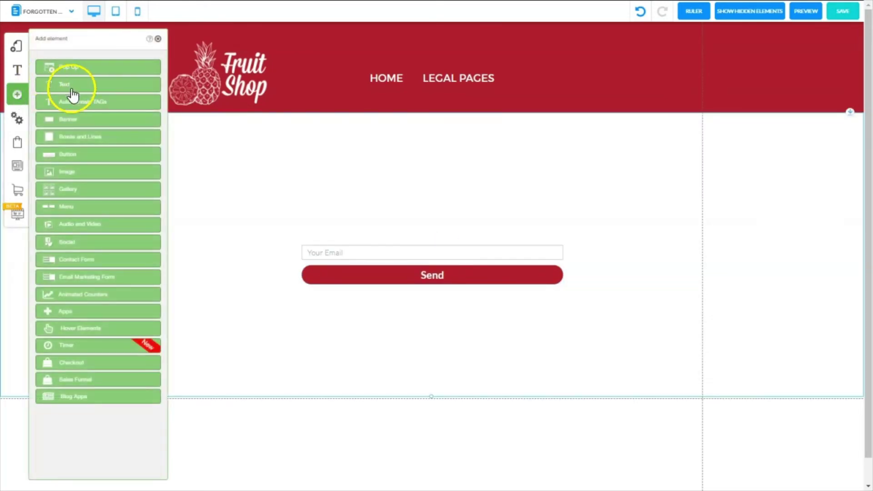
drag(59, 125, 371, 181)
click(158, 39)
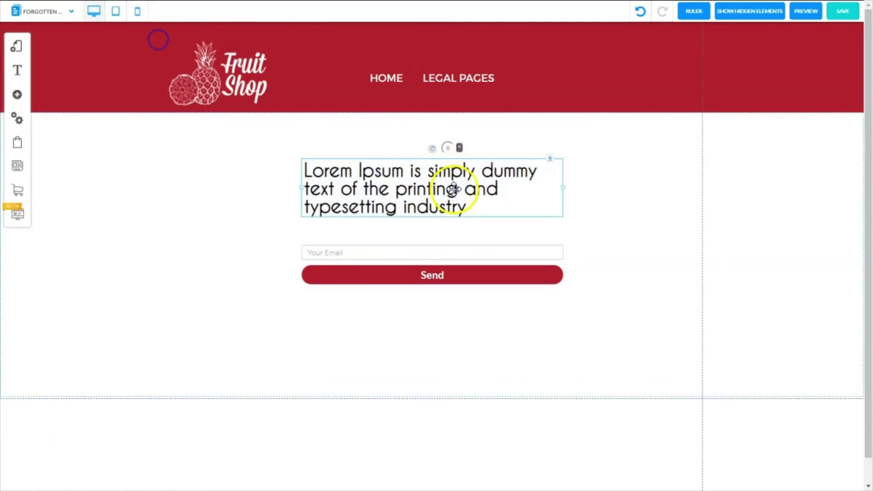
- Replace the placeholder heading with the pasted request for the email address to erase
click(453, 189)
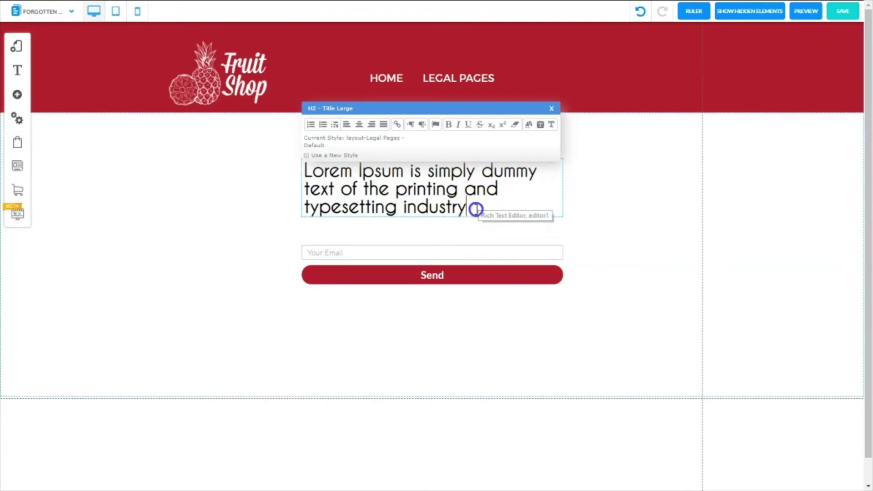
drag(474, 208, 292, 180)
text(Enter the email address you are requesting to be erased from our files.)
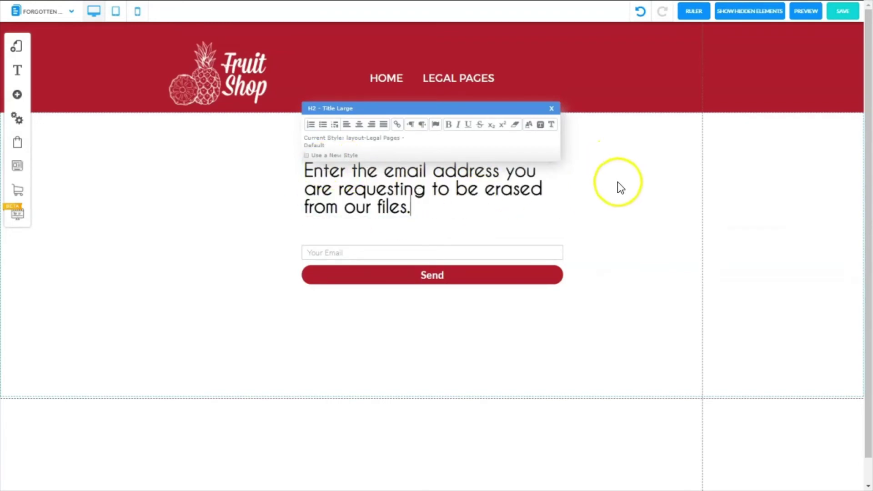
click(618, 187)
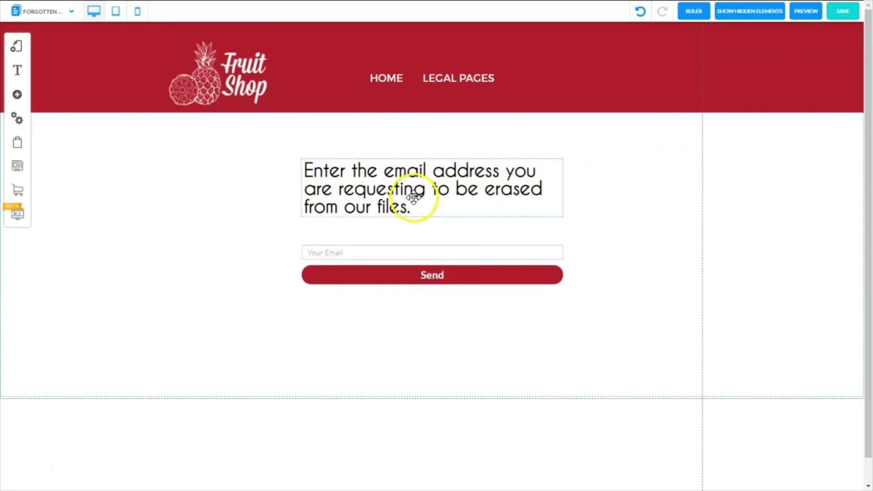
click(645, 200)
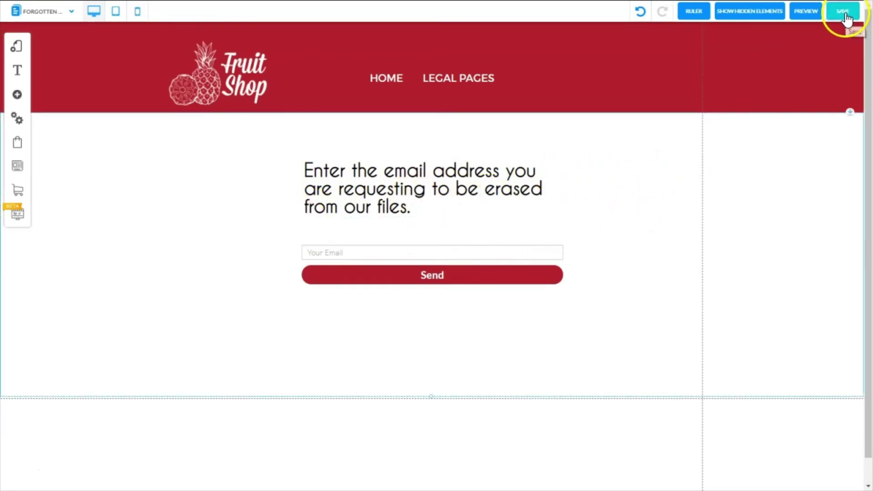
- Save the Forgotten Form 1 page, then drag the email form and paragraph further down
click(843, 12)
click(543, 333)
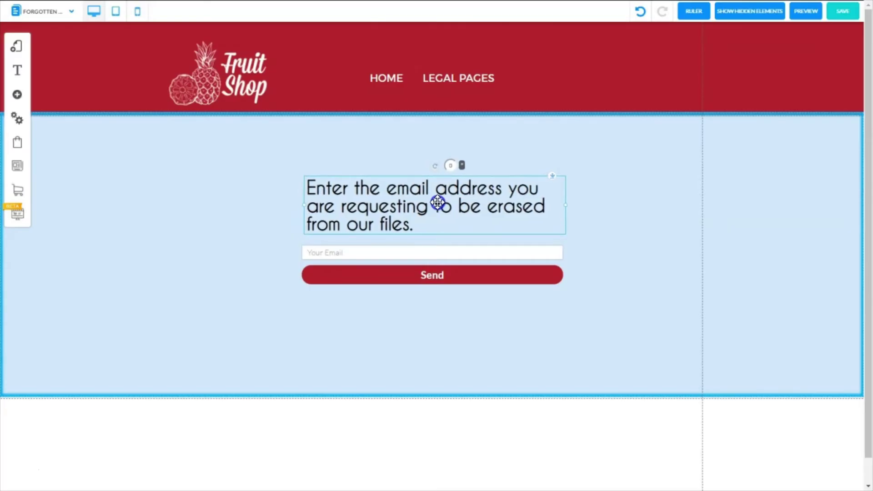
click(422, 262)
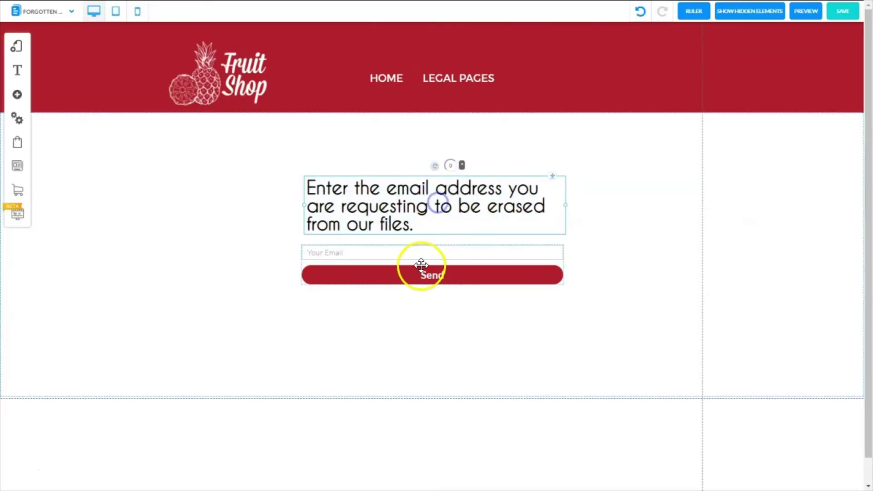
drag(433, 253, 427, 319)
drag(422, 201, 412, 251)
- Add a centre-aligned FORGET ME FORM large title and centre it on the page
click(18, 95)
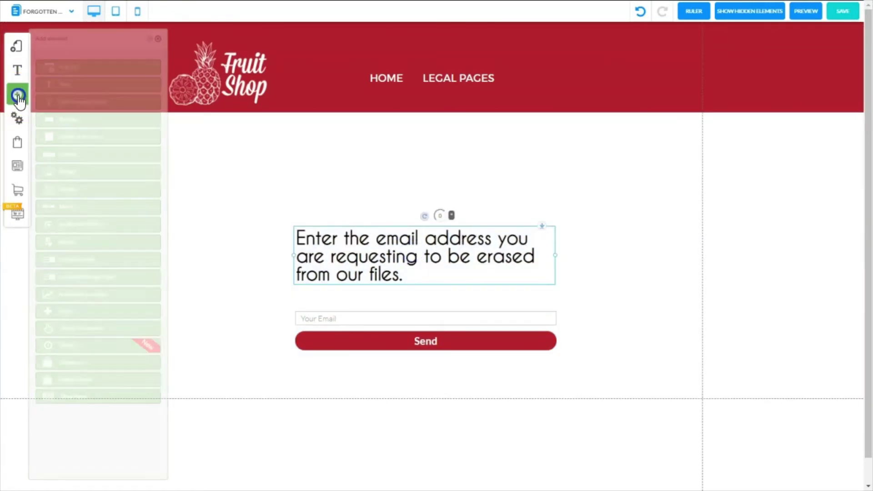
click(81, 86)
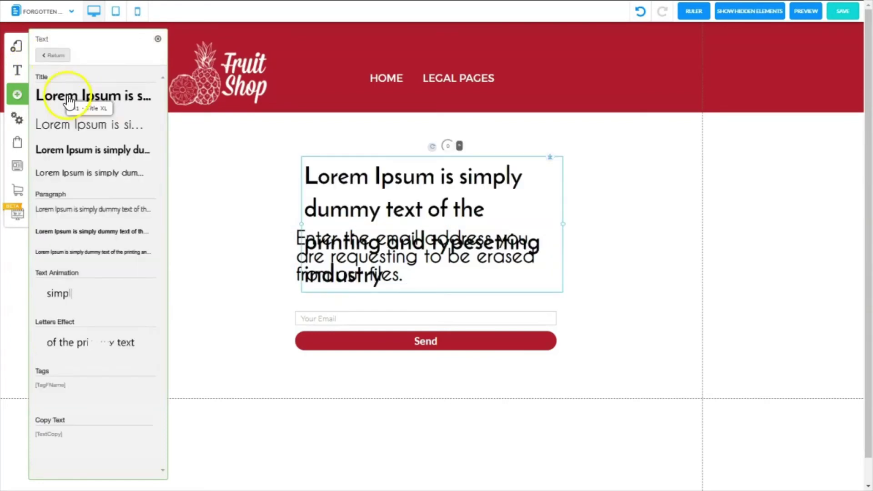
double_click(369, 195)
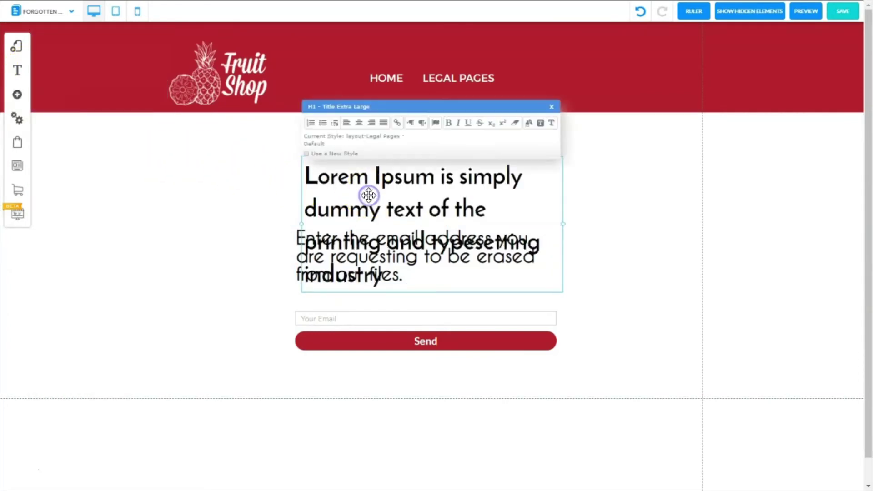
click(359, 123)
text(FORGET ME FORM)
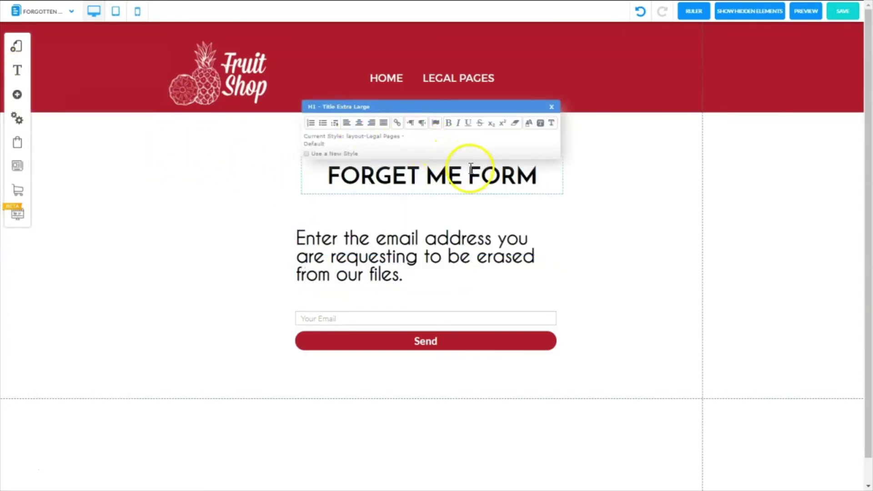
click(440, 149)
right_click(435, 150)
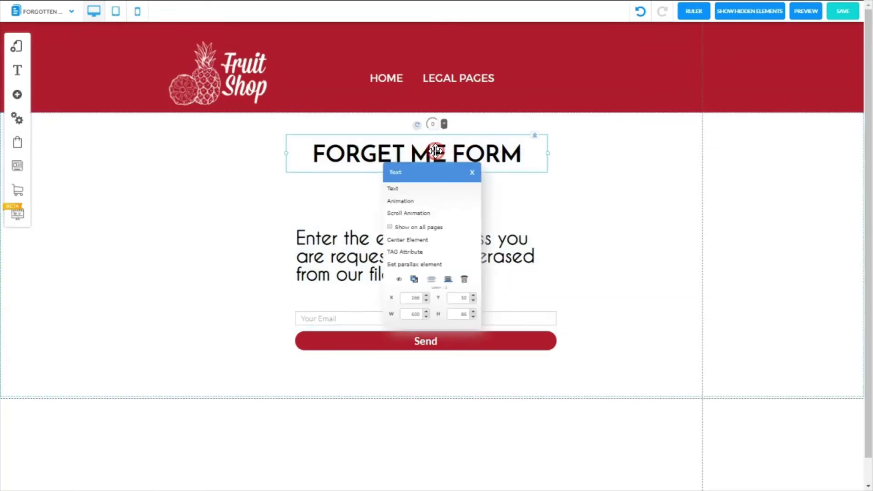
click(417, 240)
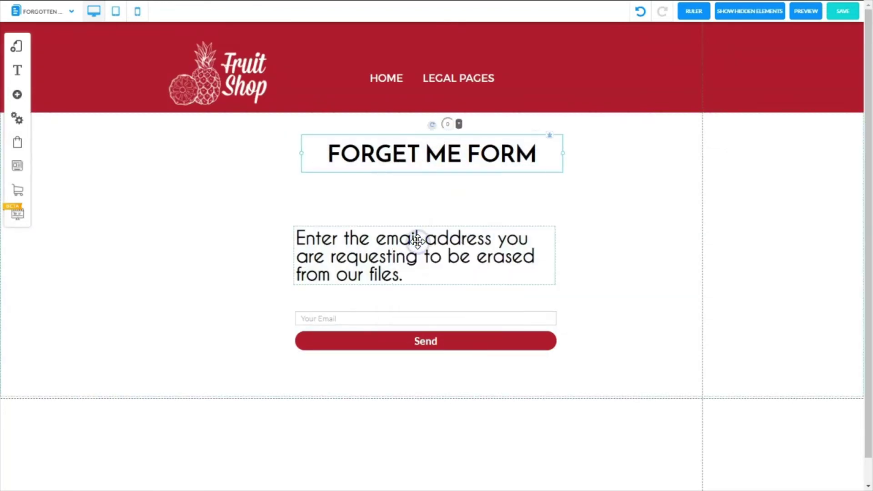
- Stack the paragraph and email form under the title, centre both, and save
drag(422, 256, 427, 209)
right_click(427, 209)
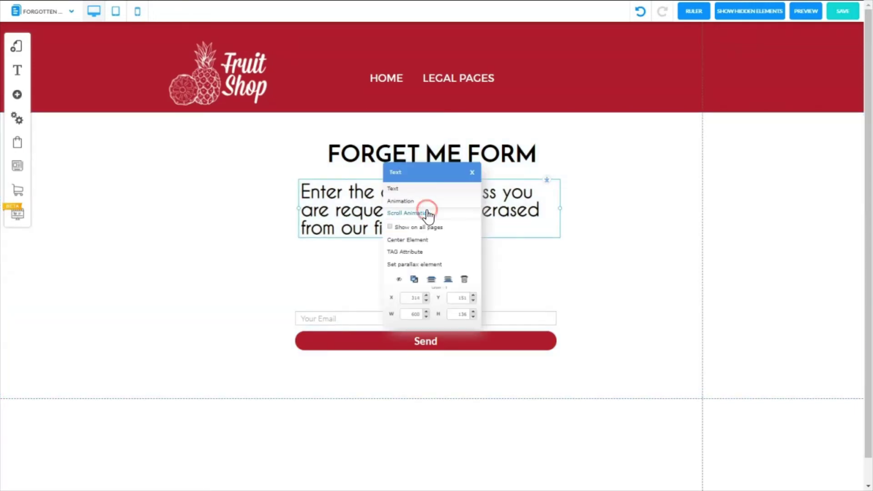
click(422, 240)
drag(464, 318, 464, 256)
right_click(464, 256)
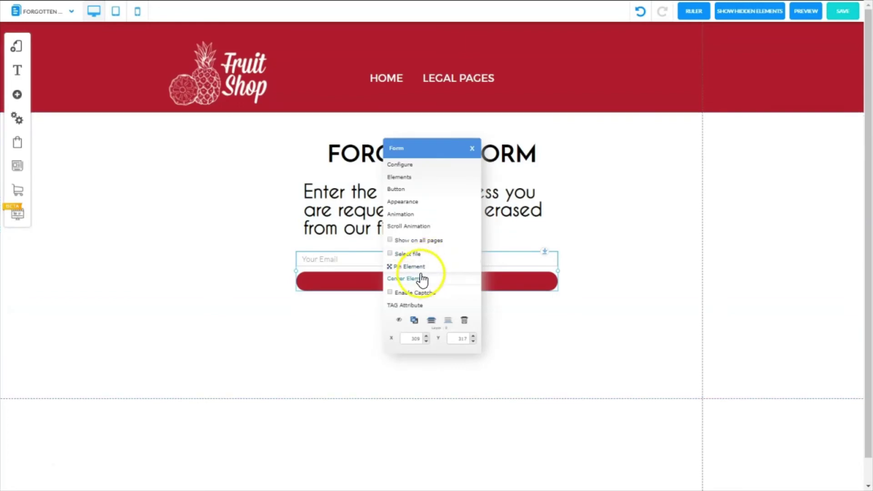
click(417, 278)
click(753, 220)
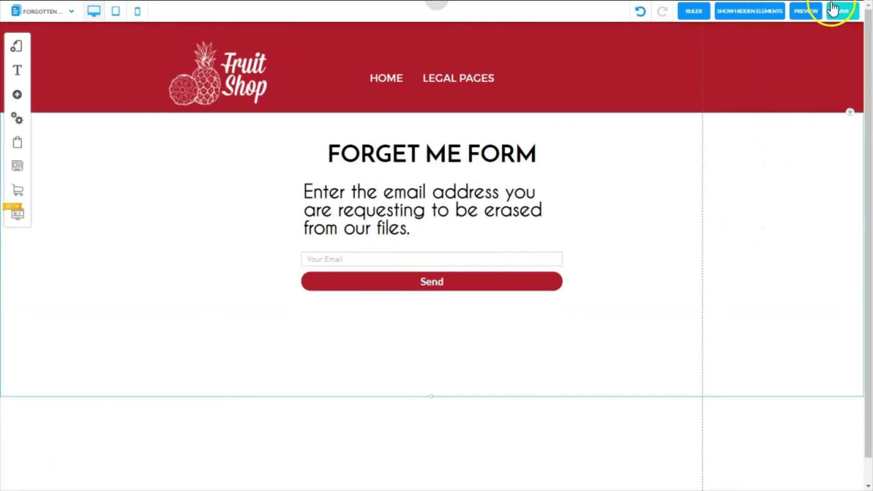
click(843, 14)
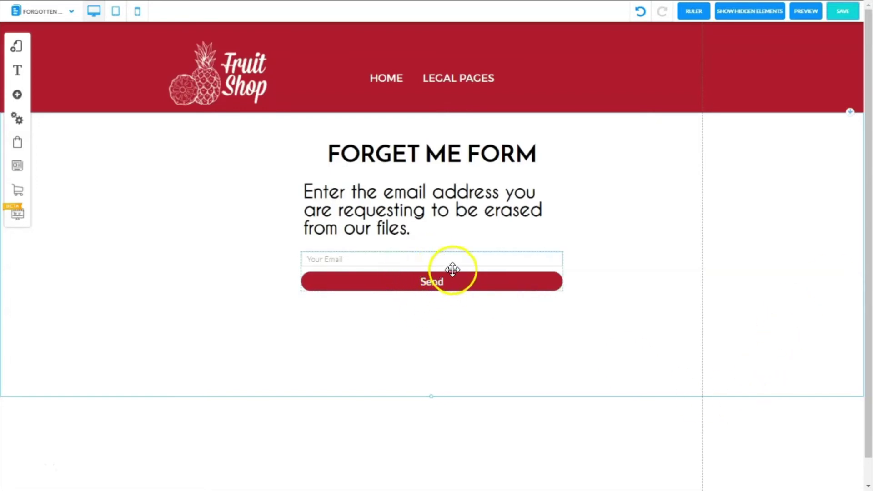
- Open the email form's Configure dialog and edit its received email response settings
right_click(452, 270)
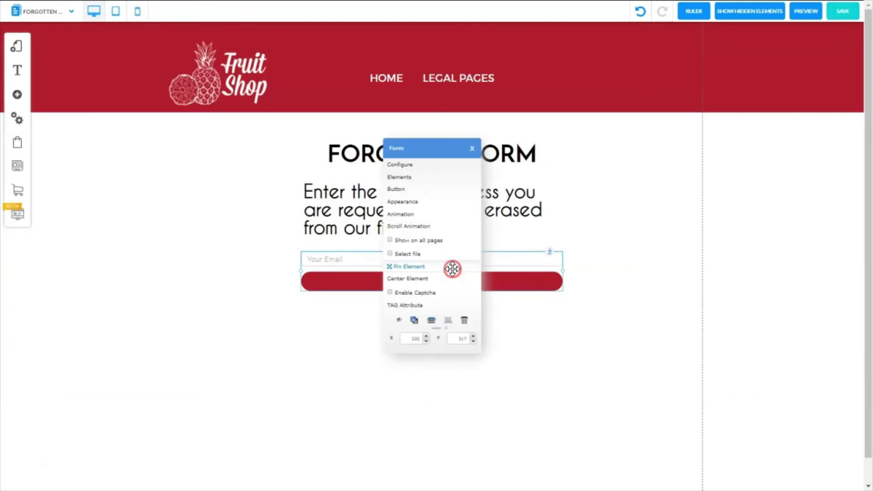
click(406, 164)
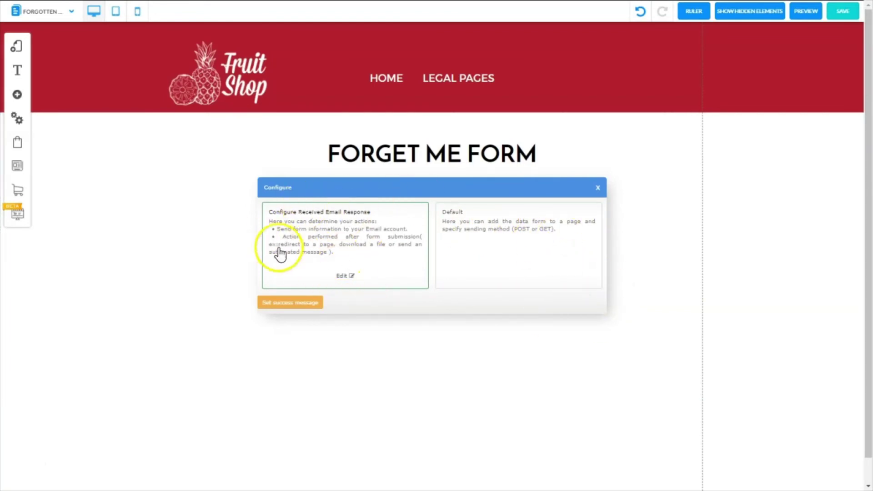
click(342, 279)
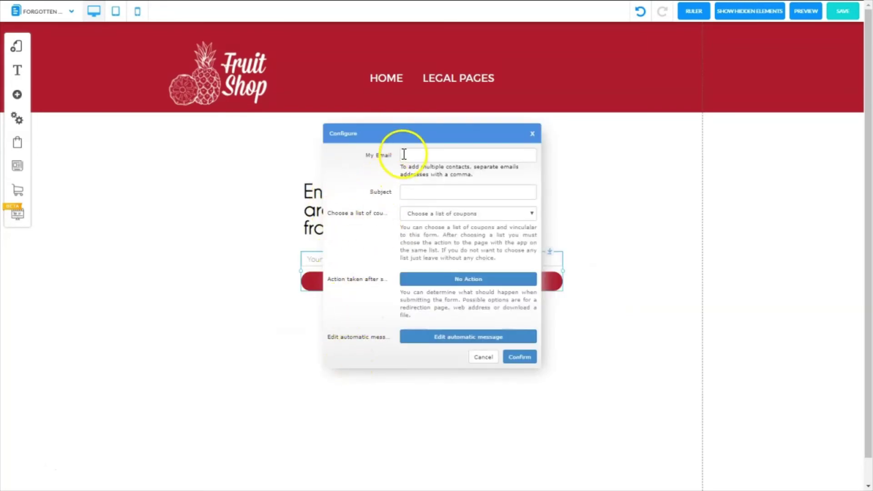
- Enter the admin email address as recipient and set the subject to FORGET ME FORM
click(524, 155)
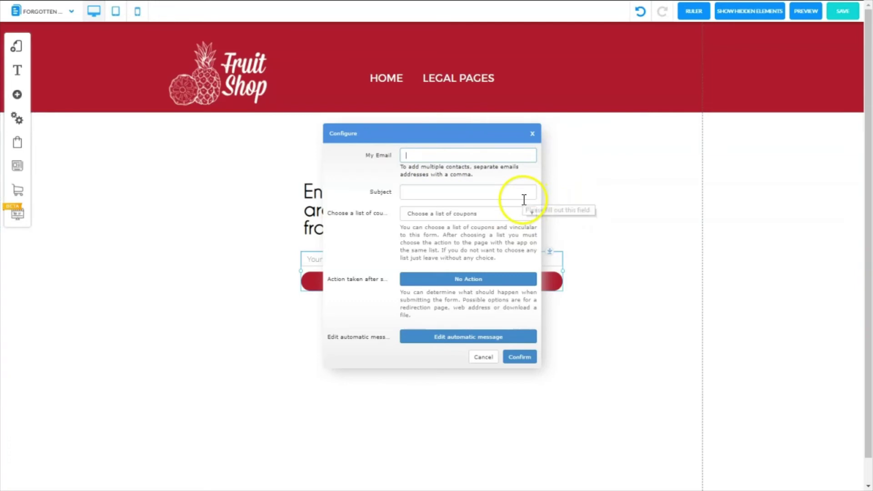
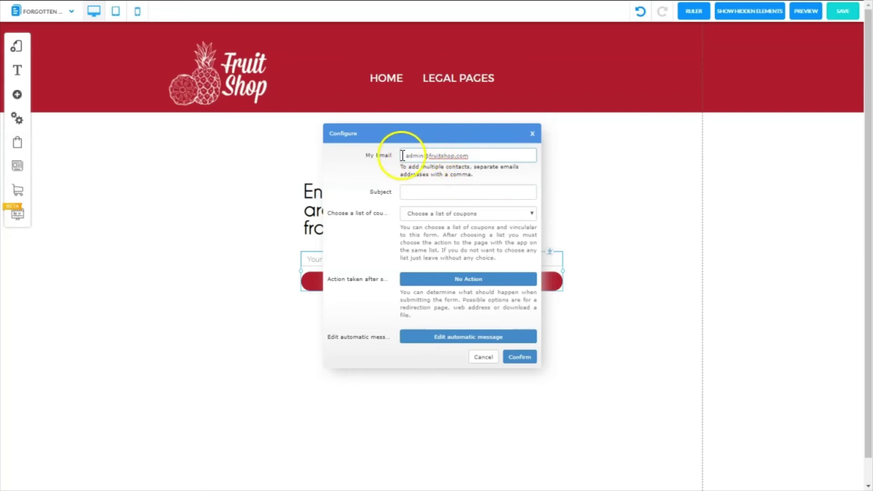
click(475, 154)
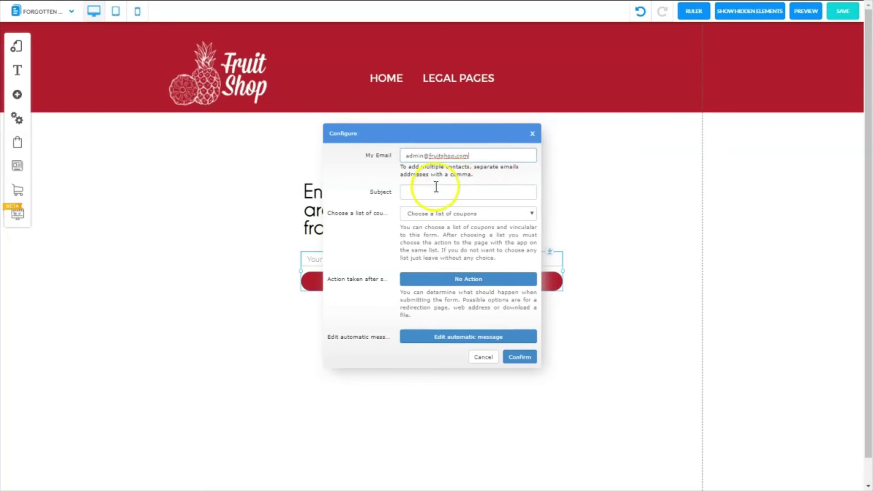
click(414, 191)
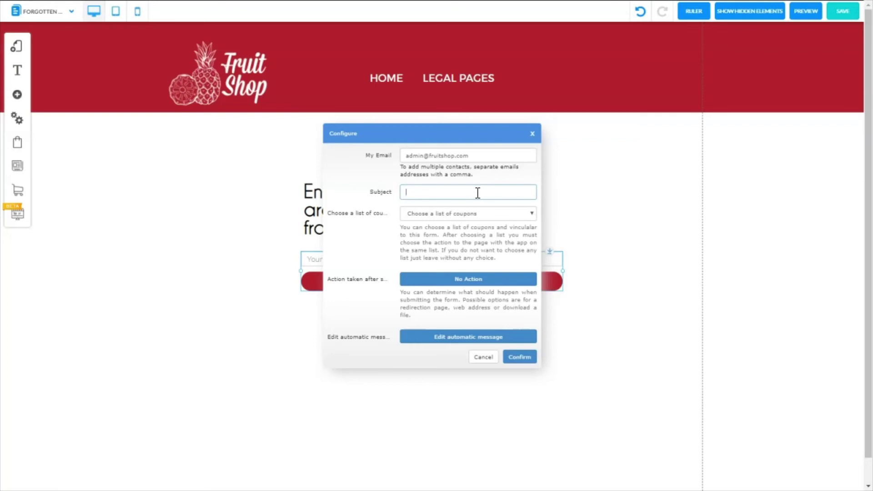
text(FORGET ME FORM)
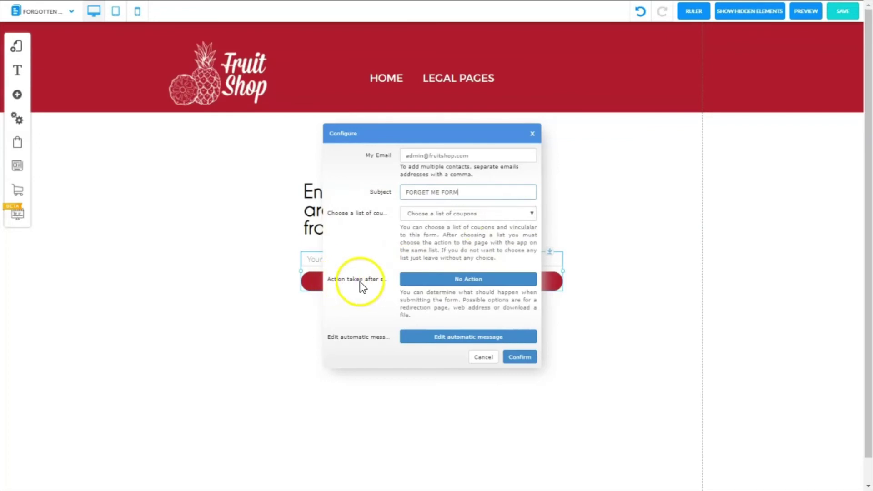
- Set the after-submission action to redirect to the Forgotten Form 2 page and confirm
click(462, 284)
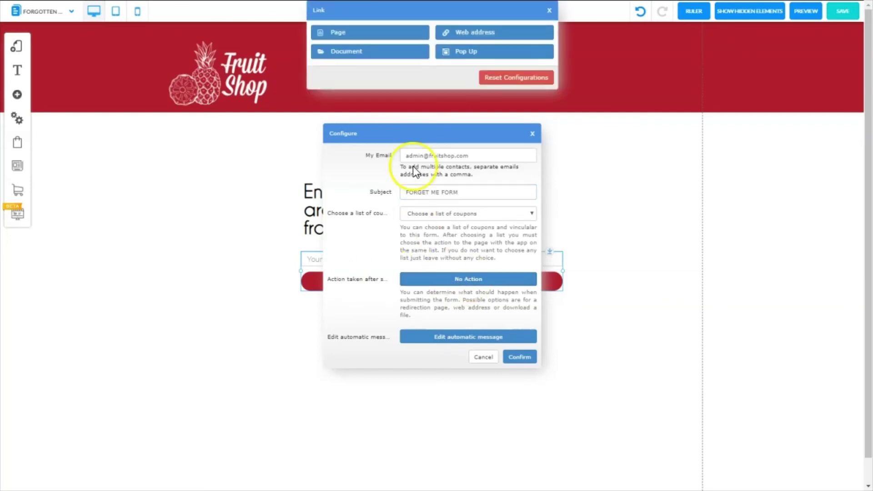
click(333, 35)
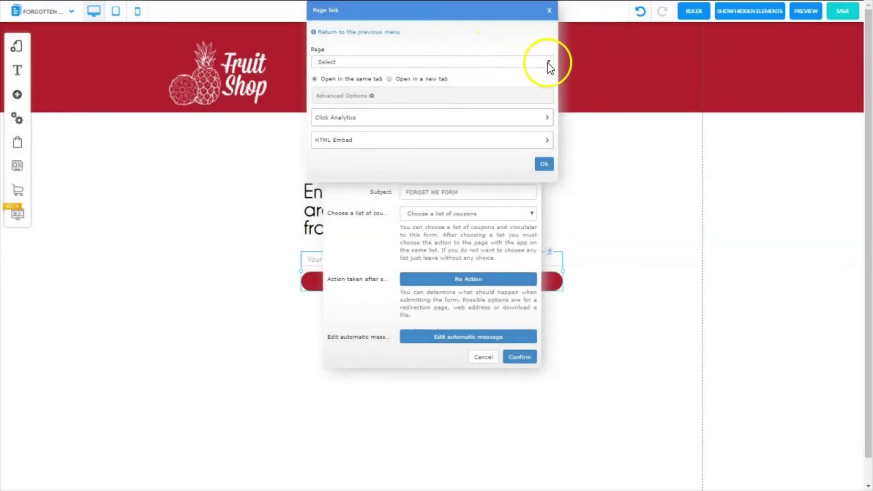
click(548, 64)
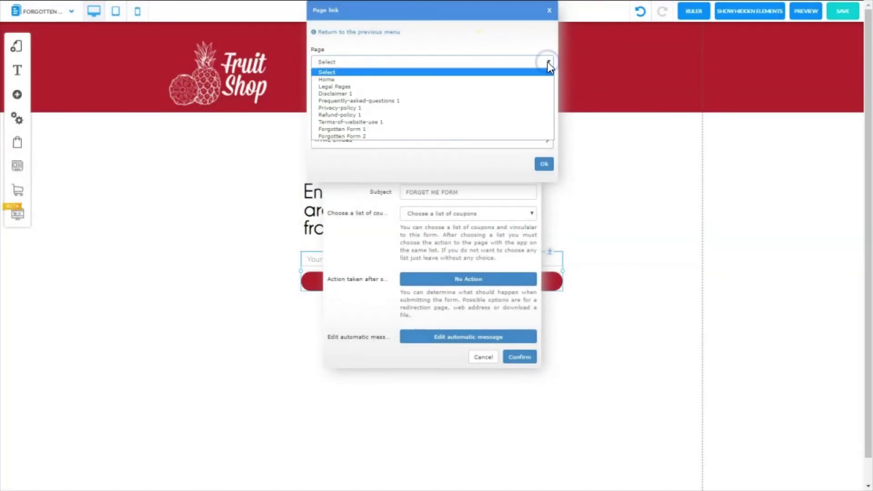
click(351, 136)
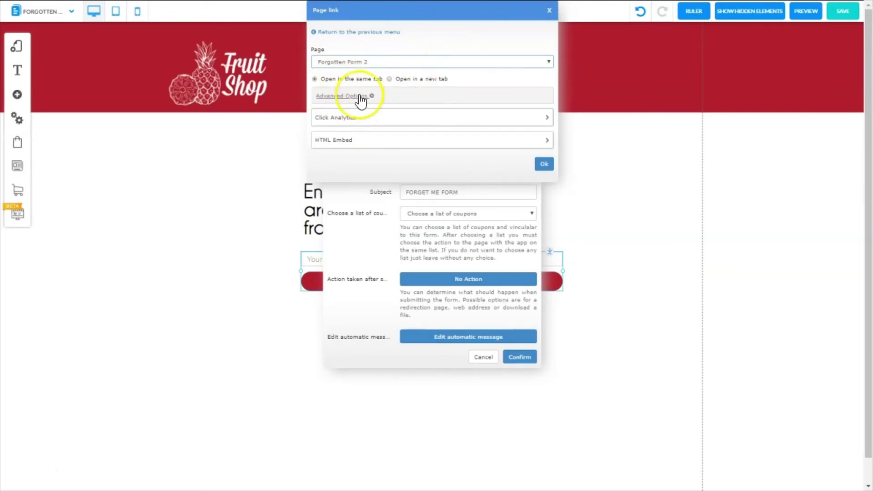
click(544, 164)
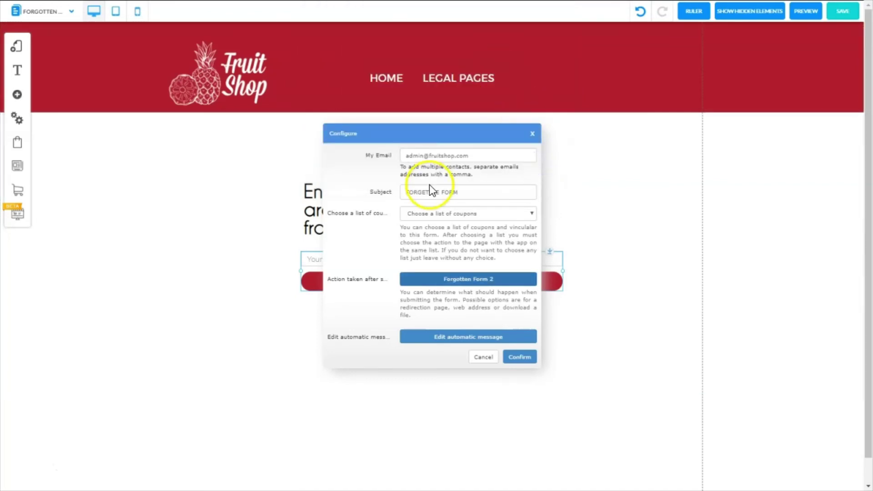
click(520, 357)
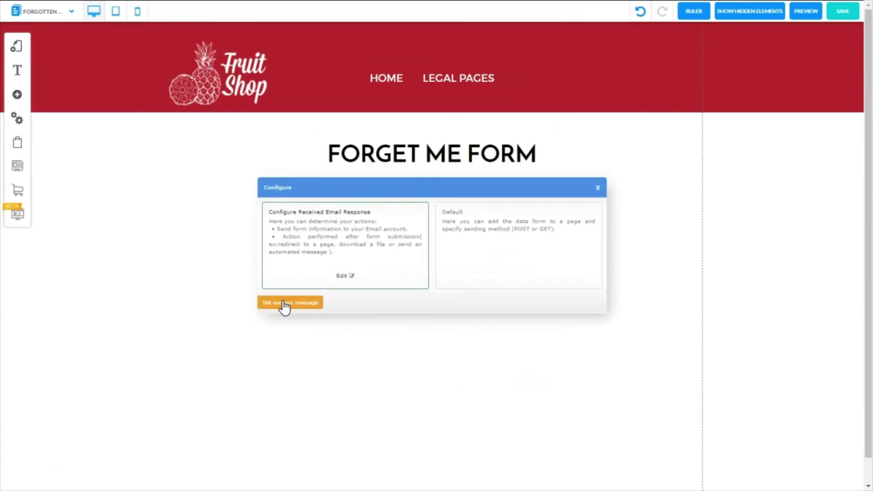
- Paste the request-sent success message, confirm it, and save the page
click(284, 304)
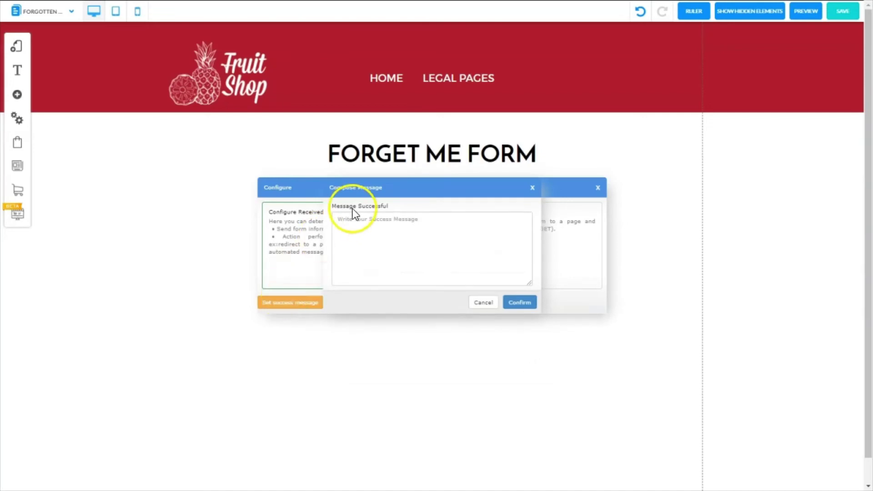
click(414, 219)
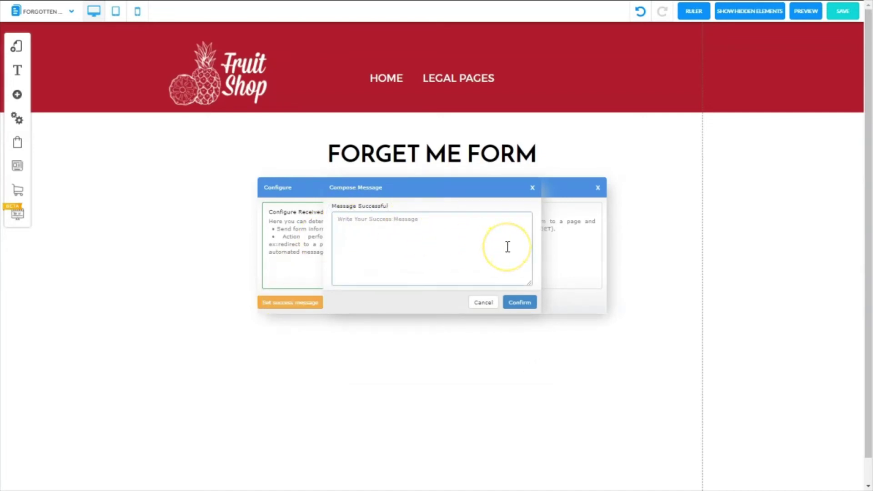
text(Your request has been sent. We will respond as soon as possible.)
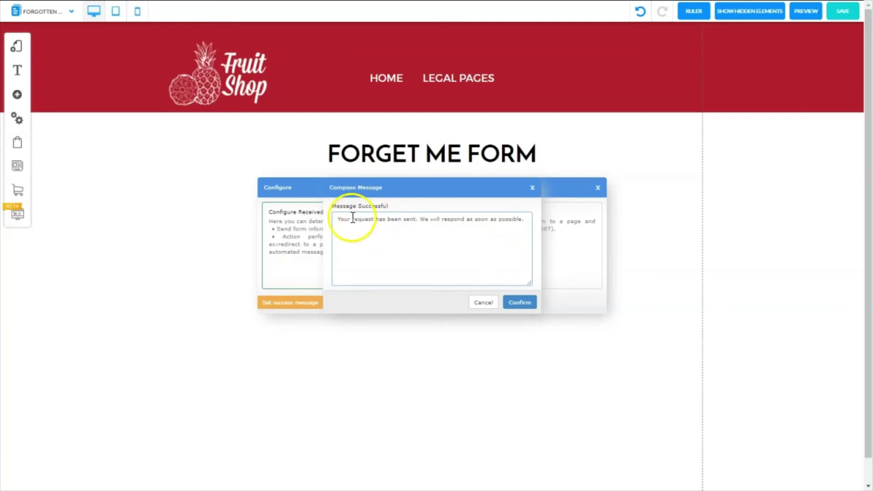
click(524, 304)
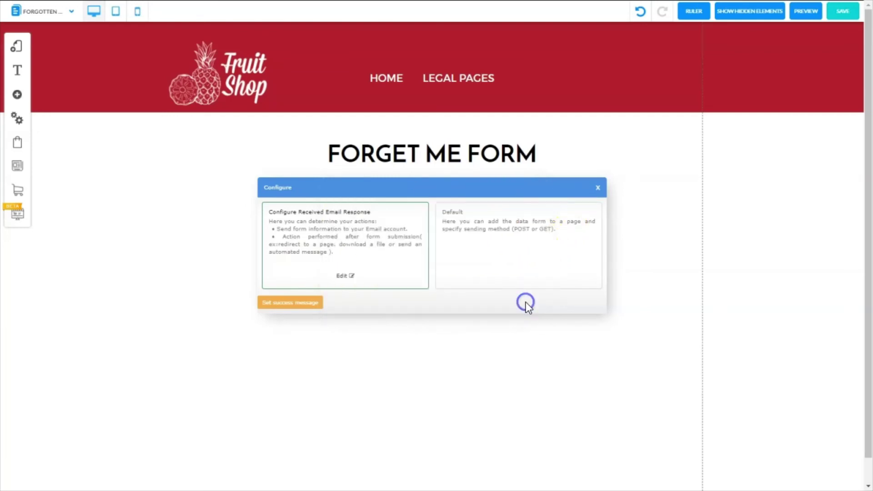
click(663, 82)
click(842, 9)
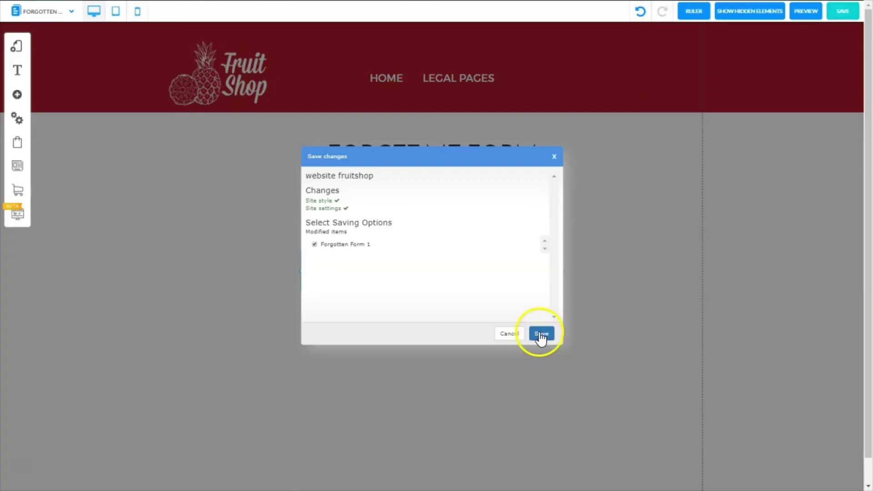
- Confirm the save, then lower the empty bottom section of Legal Pages
click(540, 335)
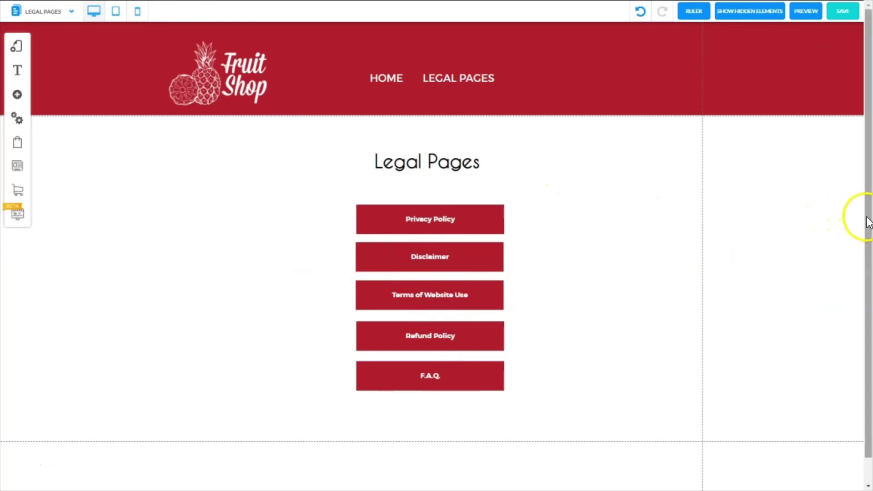
drag(866, 219, 866, 295)
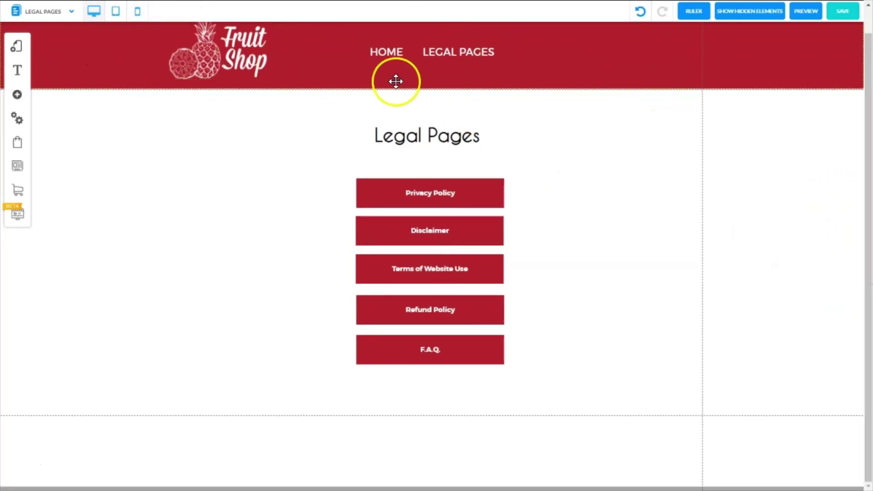
click(429, 419)
drag(509, 419, 505, 488)
click(425, 392)
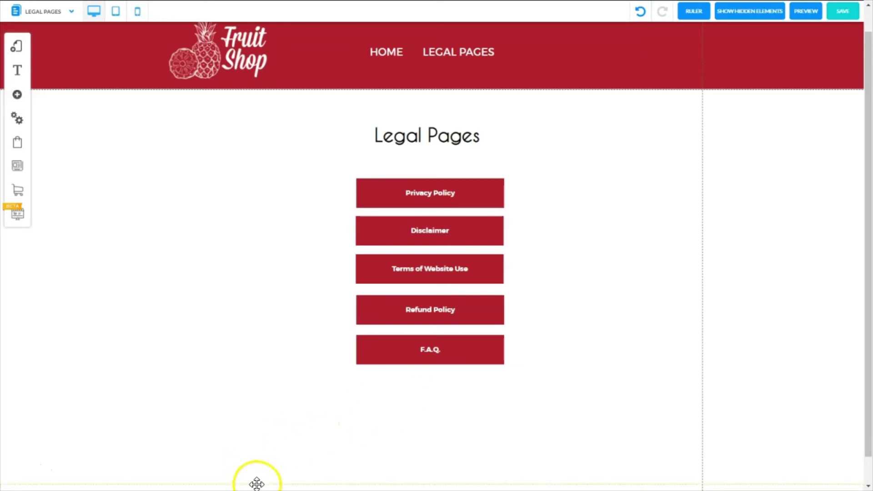
click(560, 273)
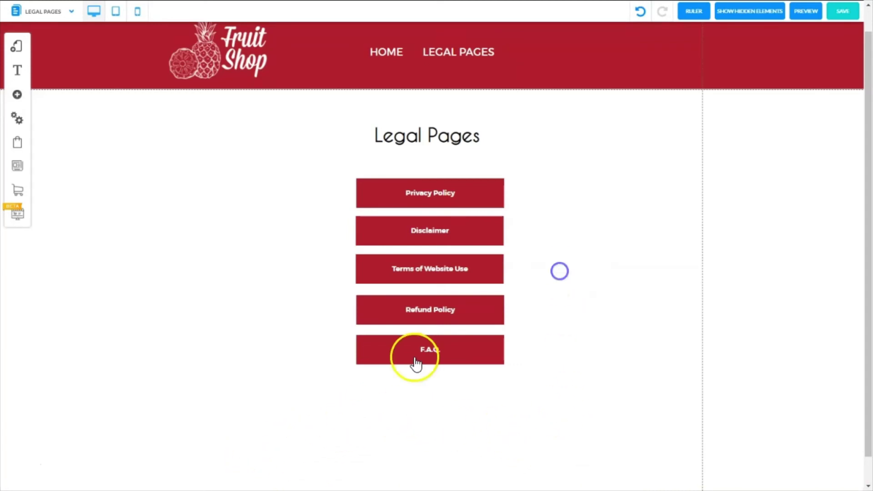
- Duplicate the F.A.Q. button and place the copy directly beneath it
click(372, 358)
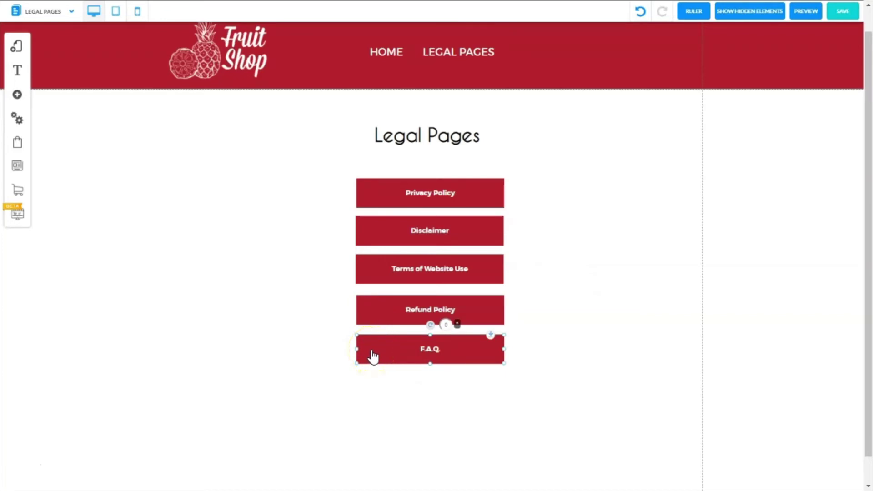
right_click(374, 356)
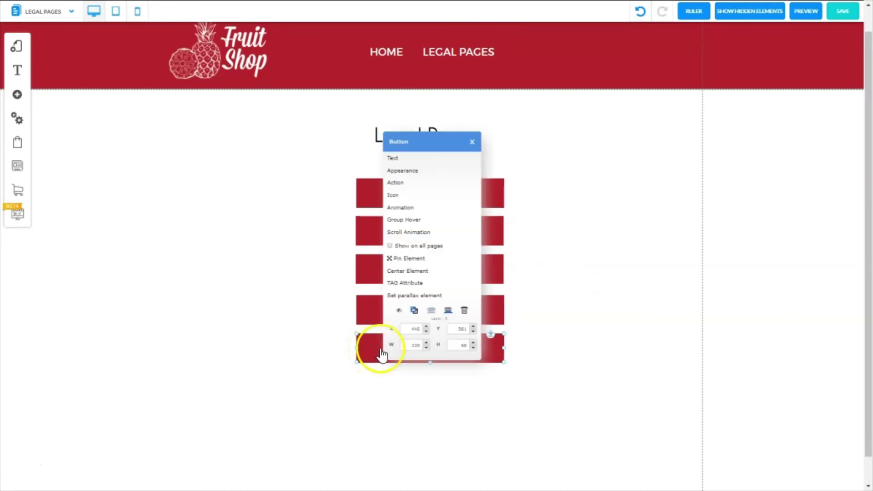
click(414, 318)
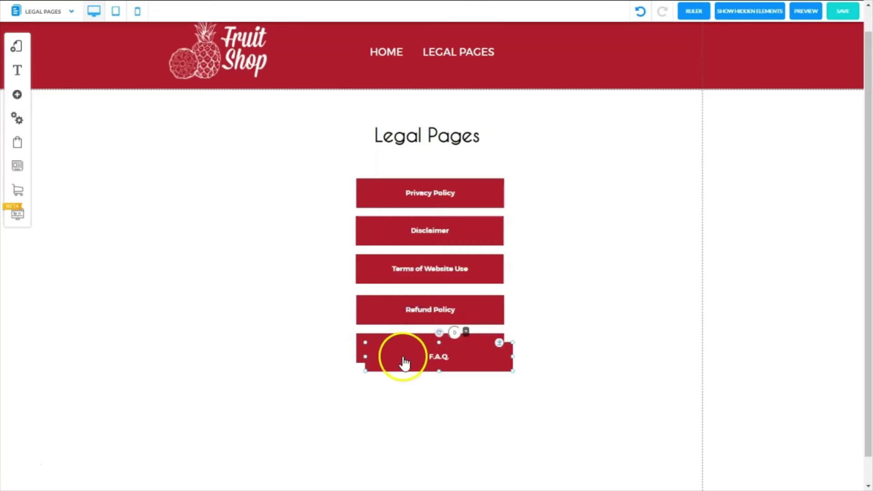
drag(400, 361, 394, 397)
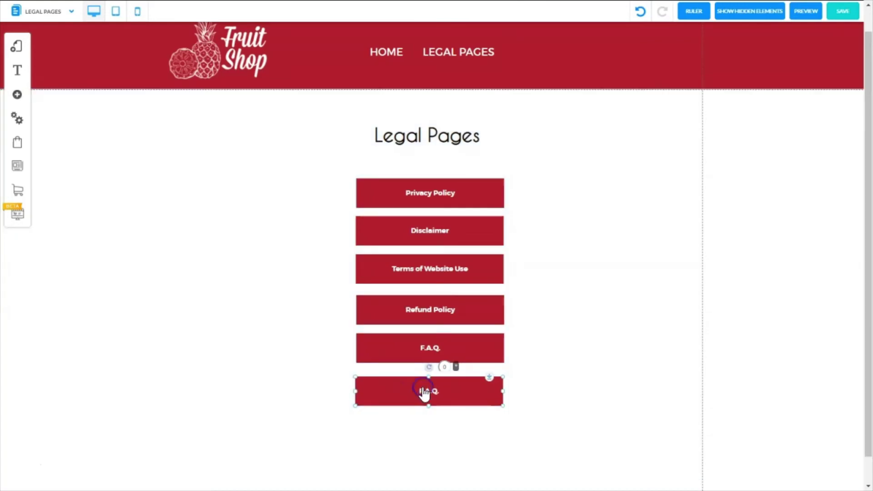
- Change the copied button's label to Forget Me Form
right_click(424, 392)
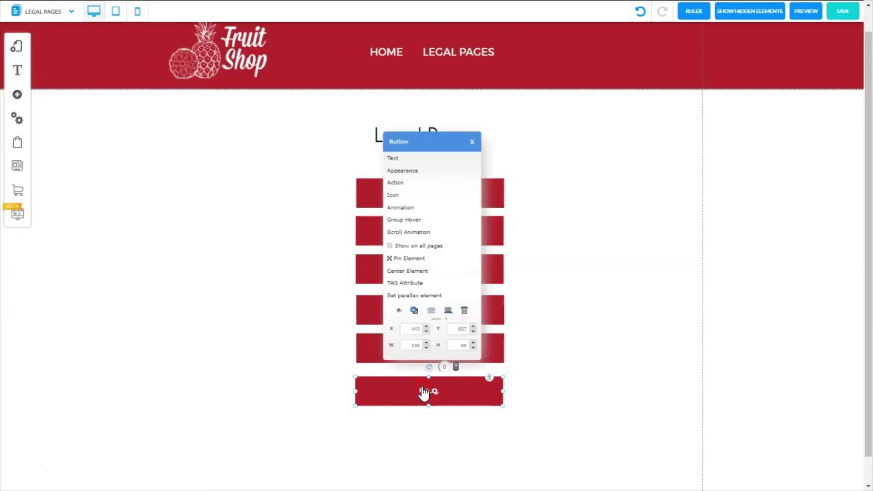
click(401, 161)
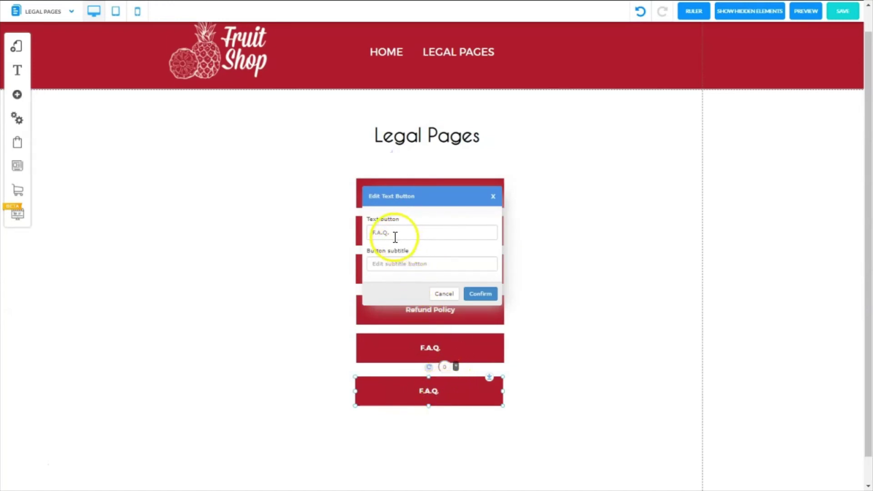
drag(394, 233, 350, 234)
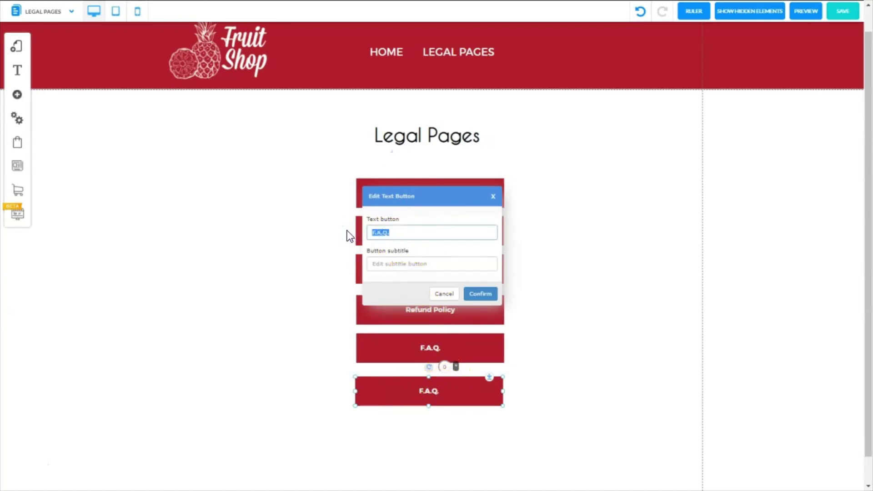
text(Forget Me Form)
click(480, 294)
click(464, 391)
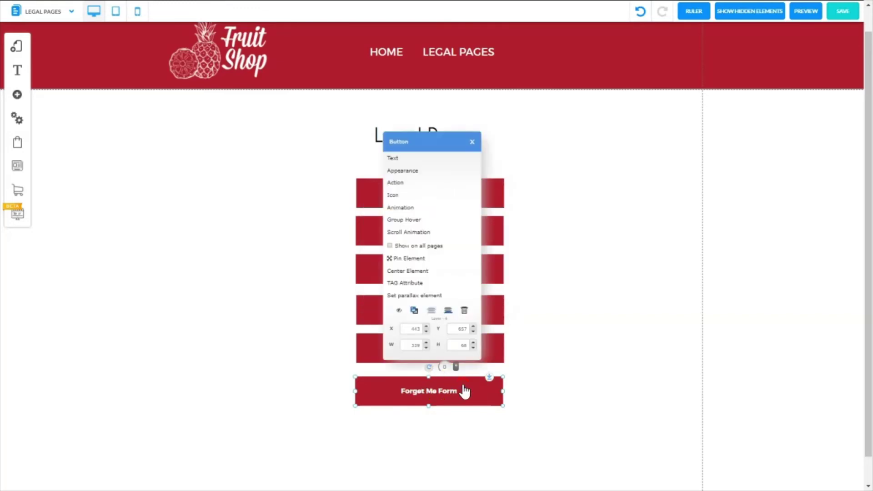
- Link the button to the Forgotten Form 1 page and save Legal Pages
click(398, 183)
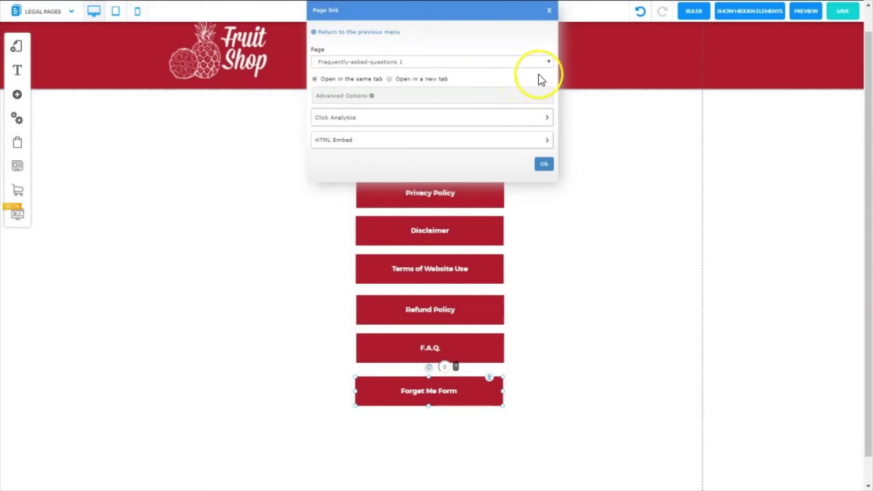
click(550, 62)
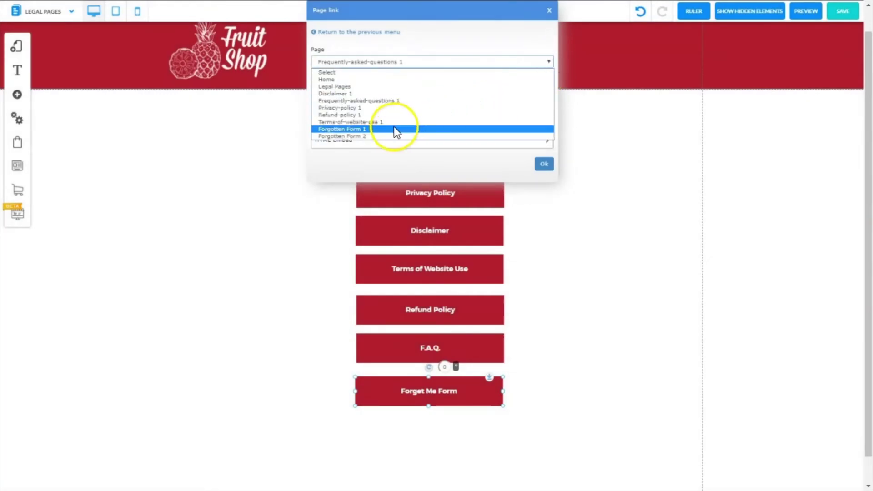
click(381, 130)
click(544, 164)
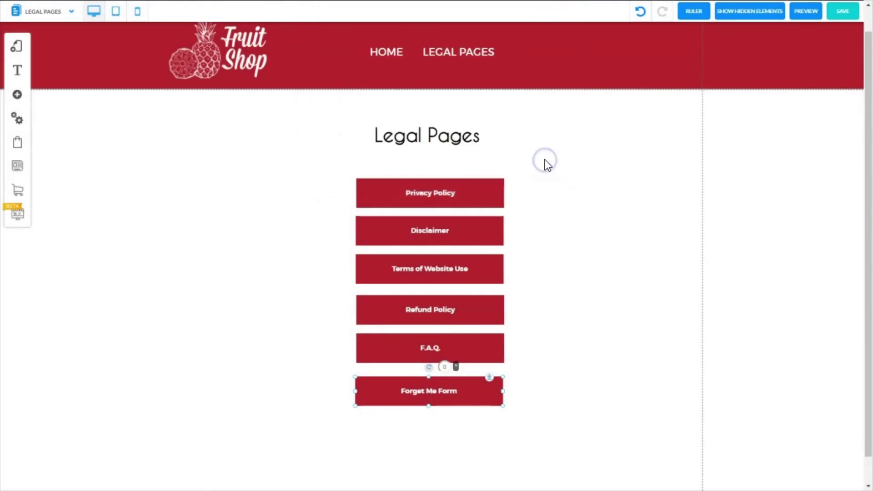
click(843, 11)
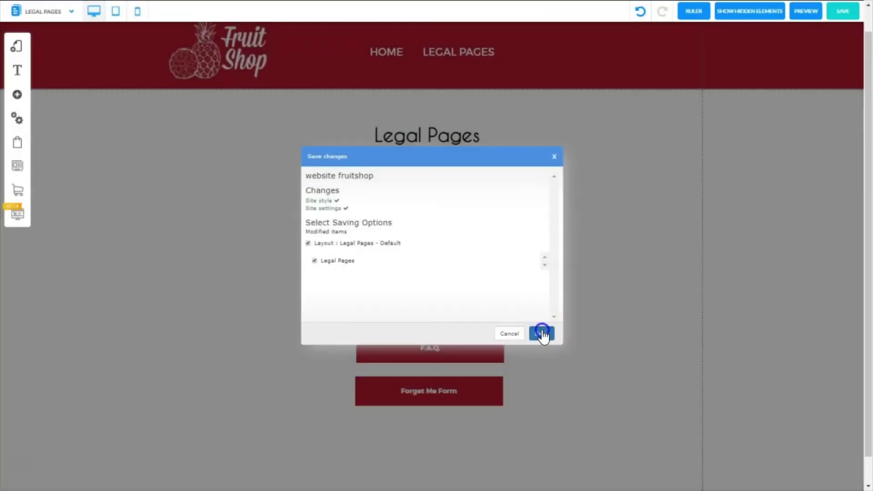
click(540, 332)
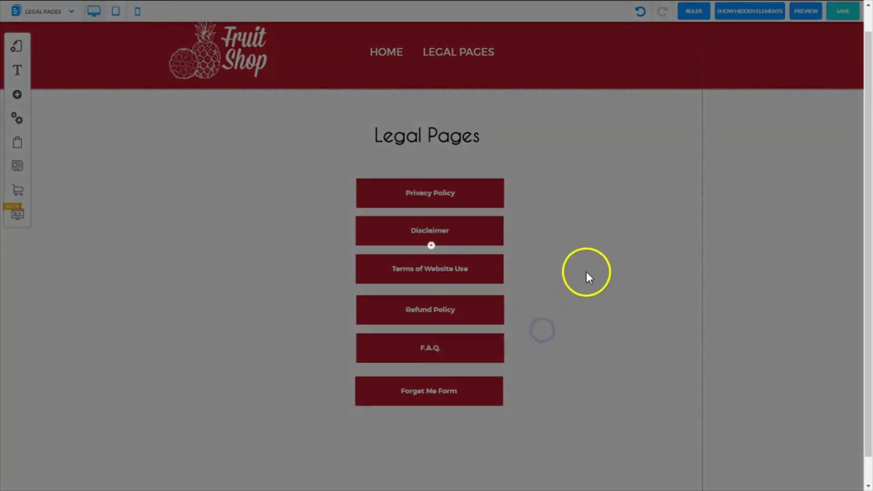
- Preview Legal Pages and follow the Forget Me Form button to the form page
click(800, 14)
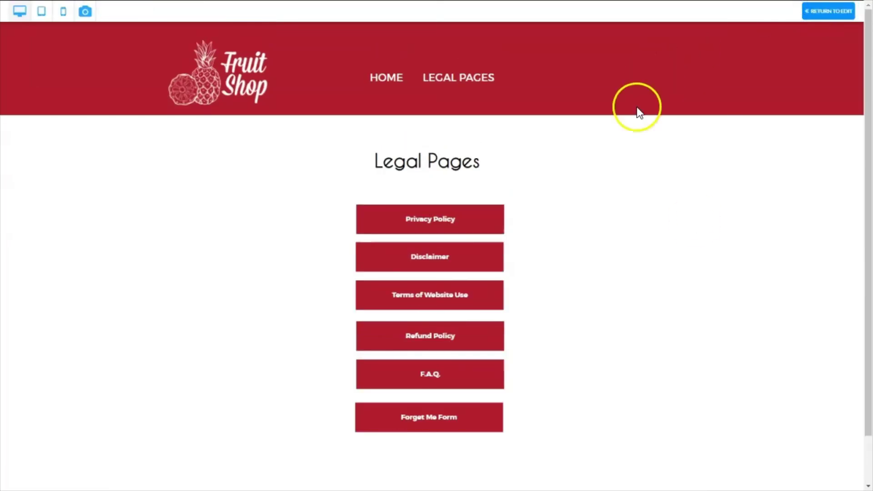
click(430, 421)
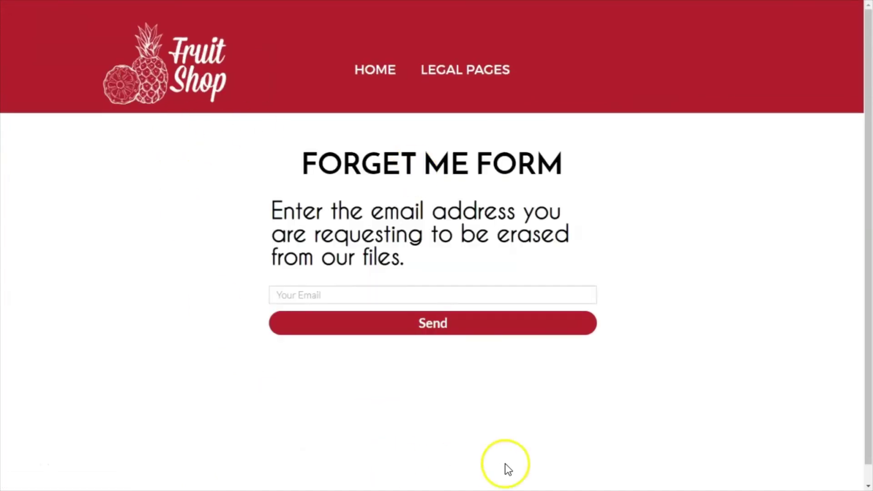